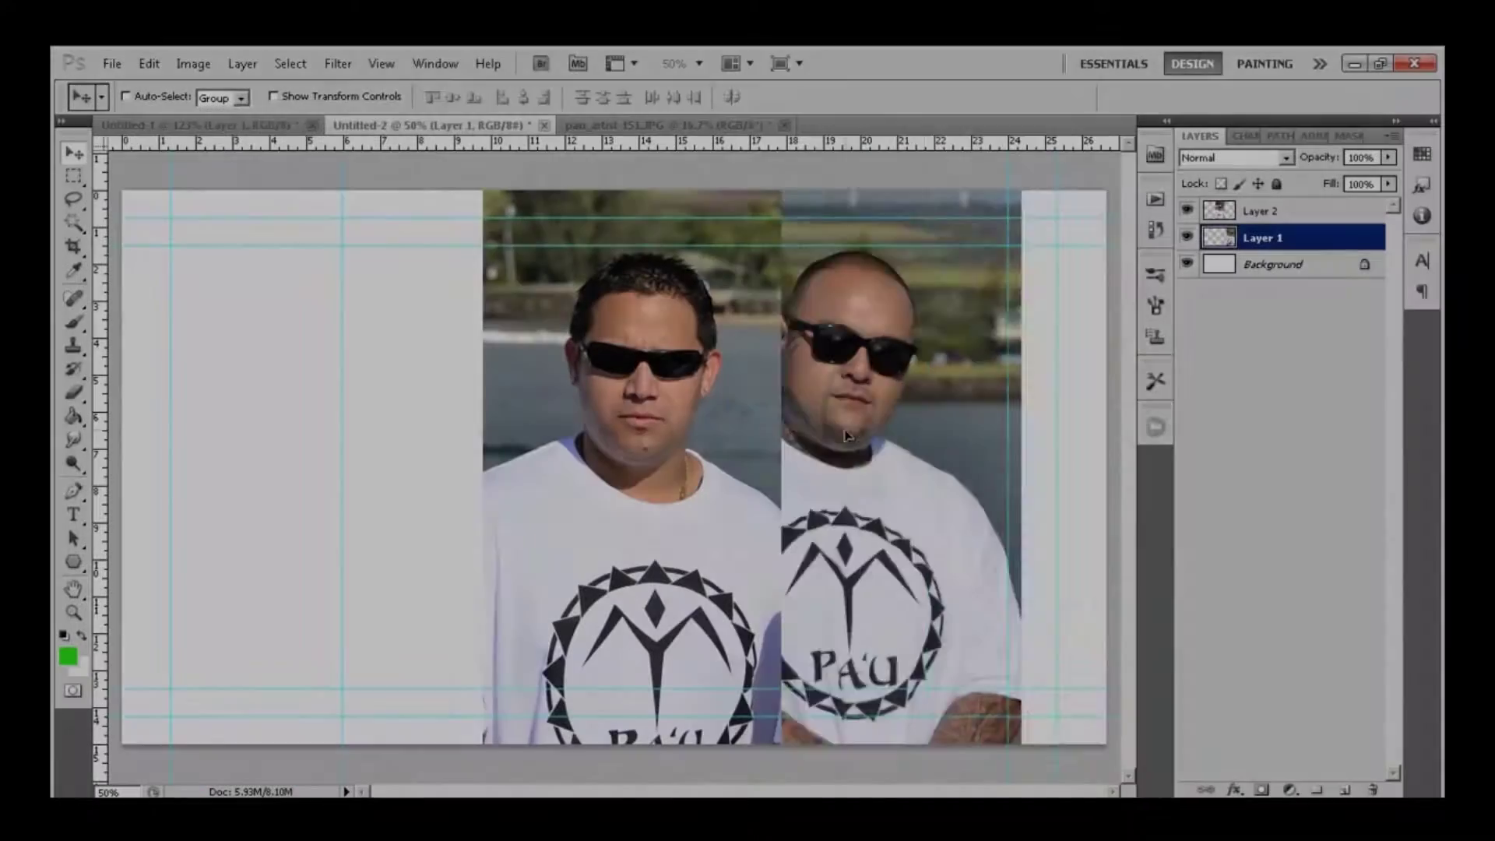
- Move the Layer 1 photo toward the canvas's right edge, and open pau_artist-140.JPG from the PAU_TATTOO folder
left_click_drag(829, 433, 1005, 452)
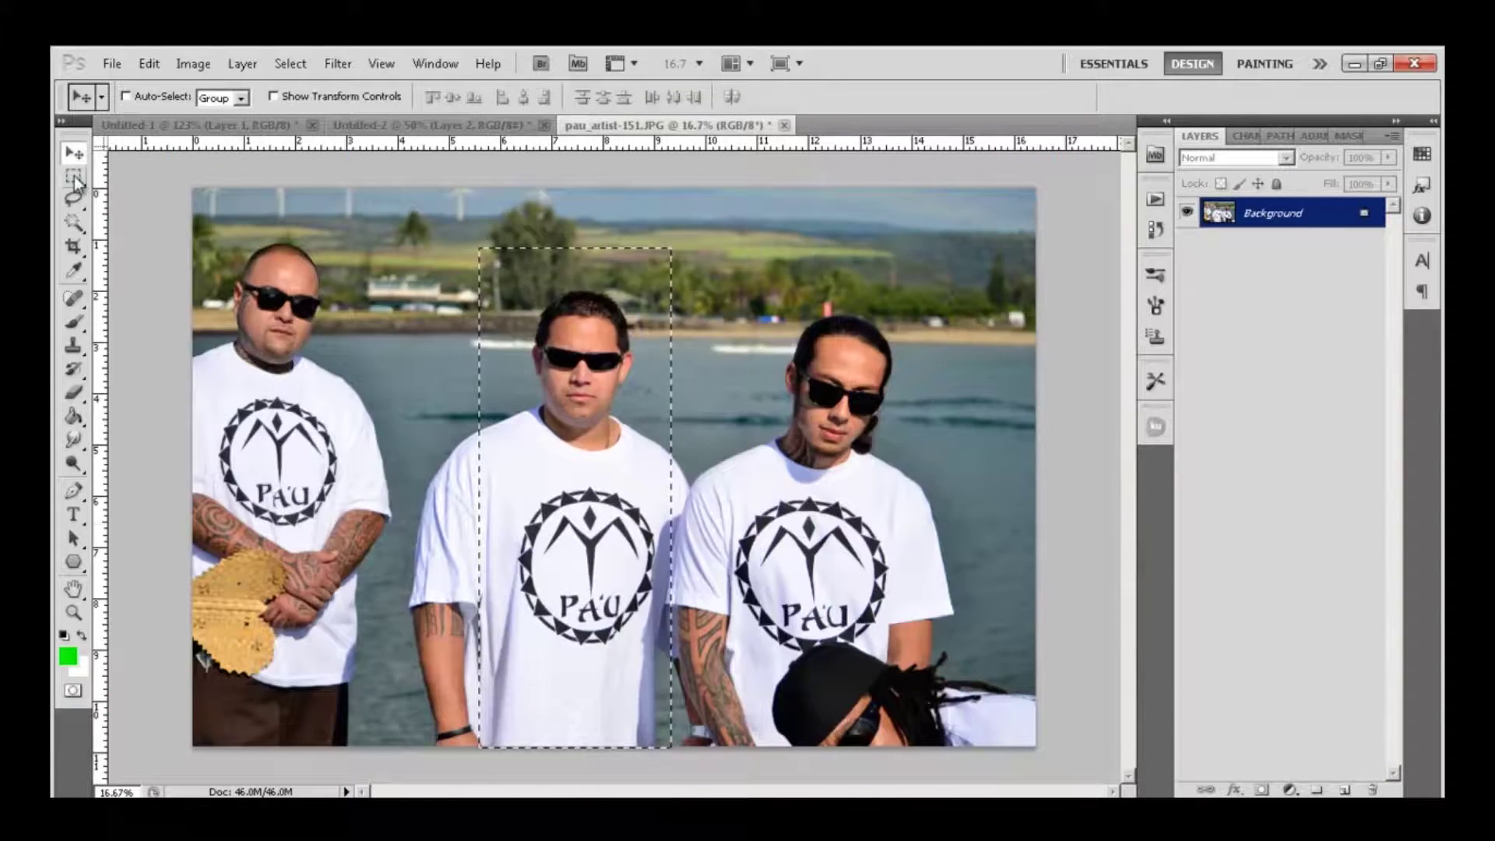
left_click(290, 63)
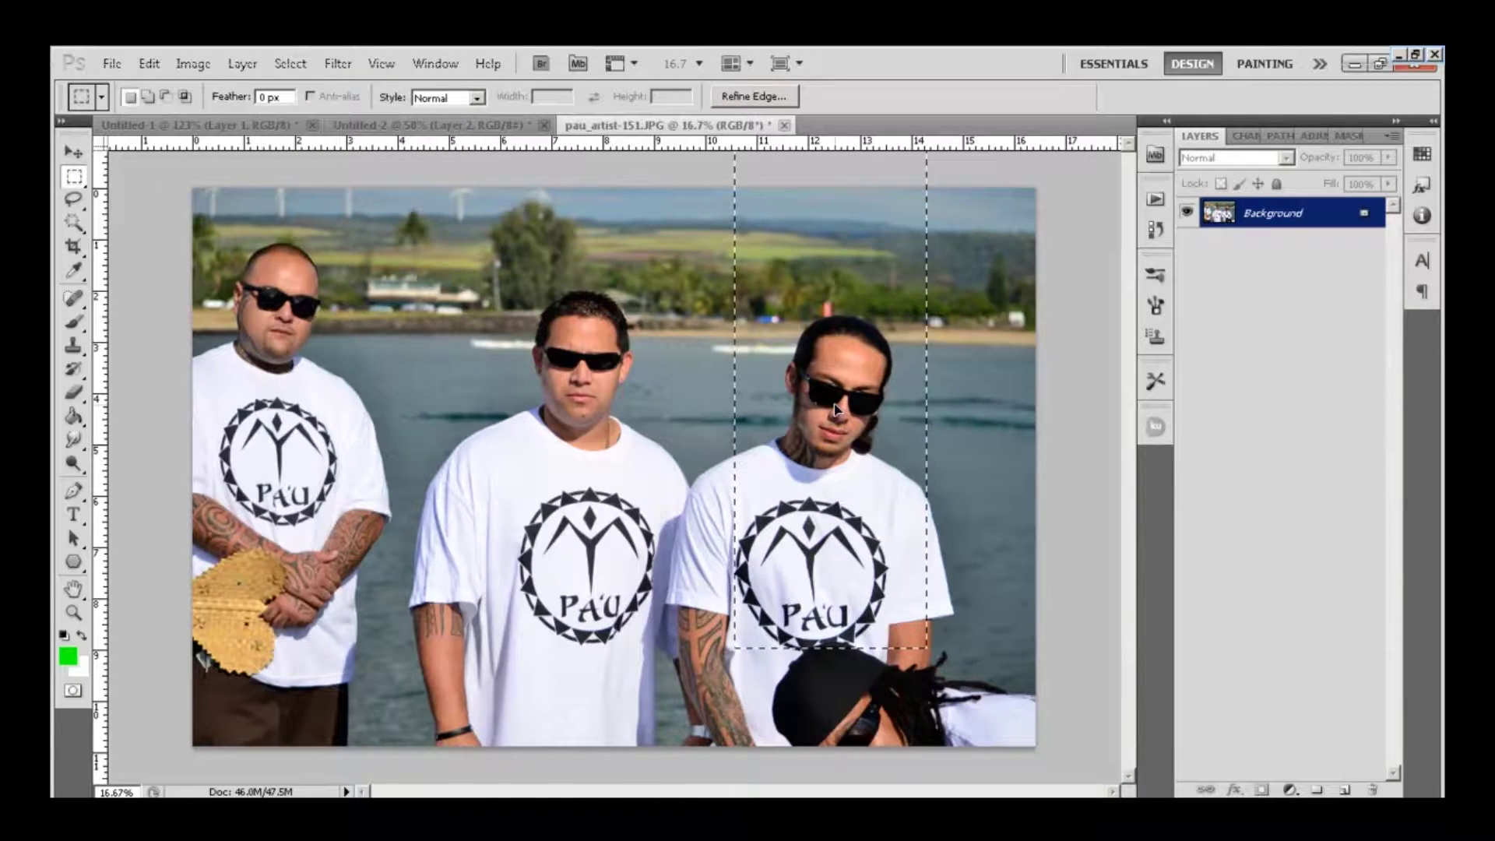
key("ctrl+o")
scroll(1236, 307, "down", 15)
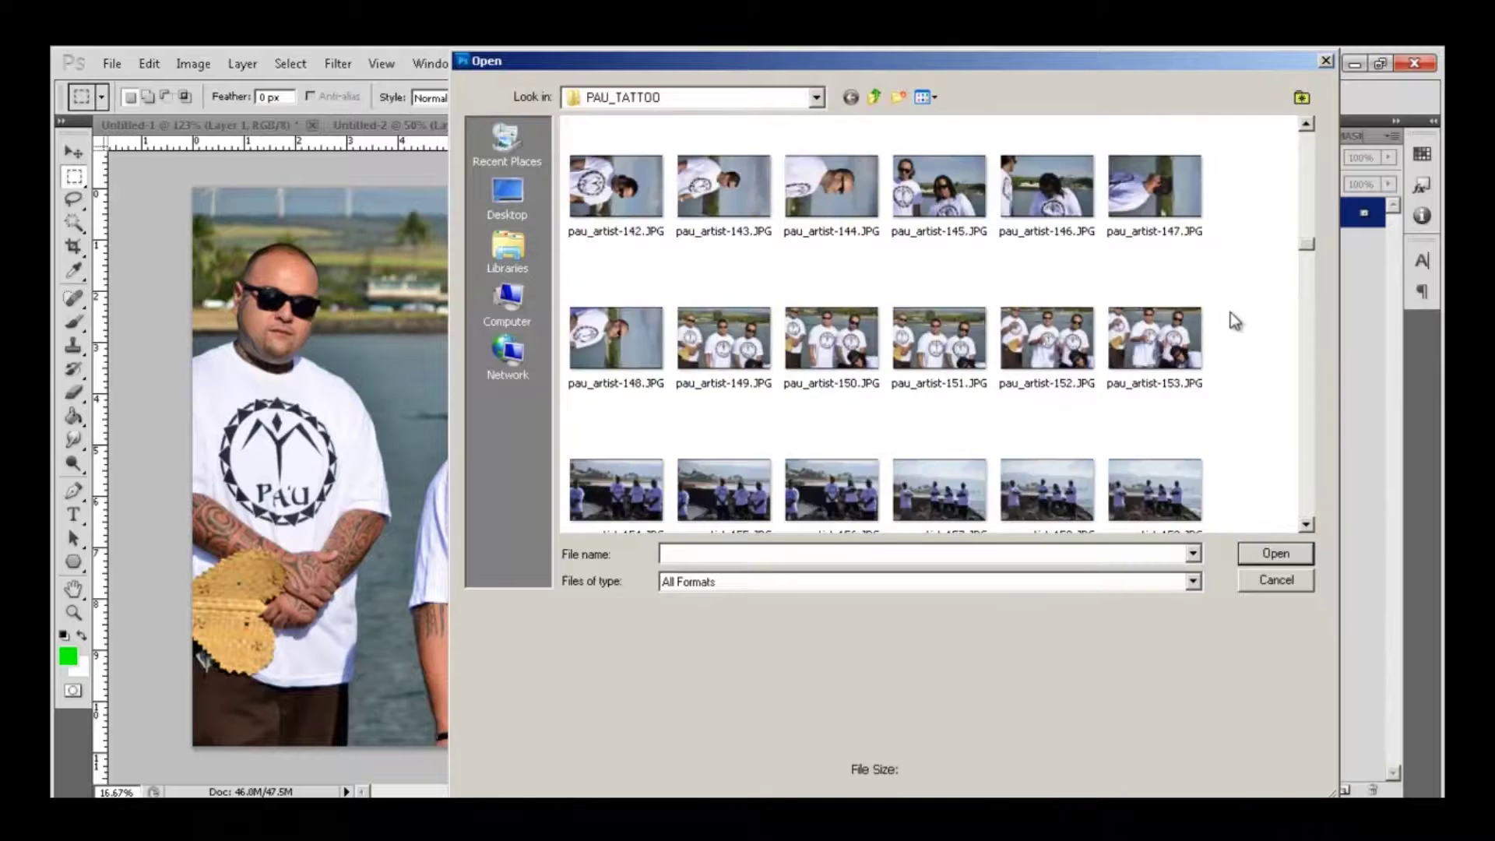
double_click(1053, 272)
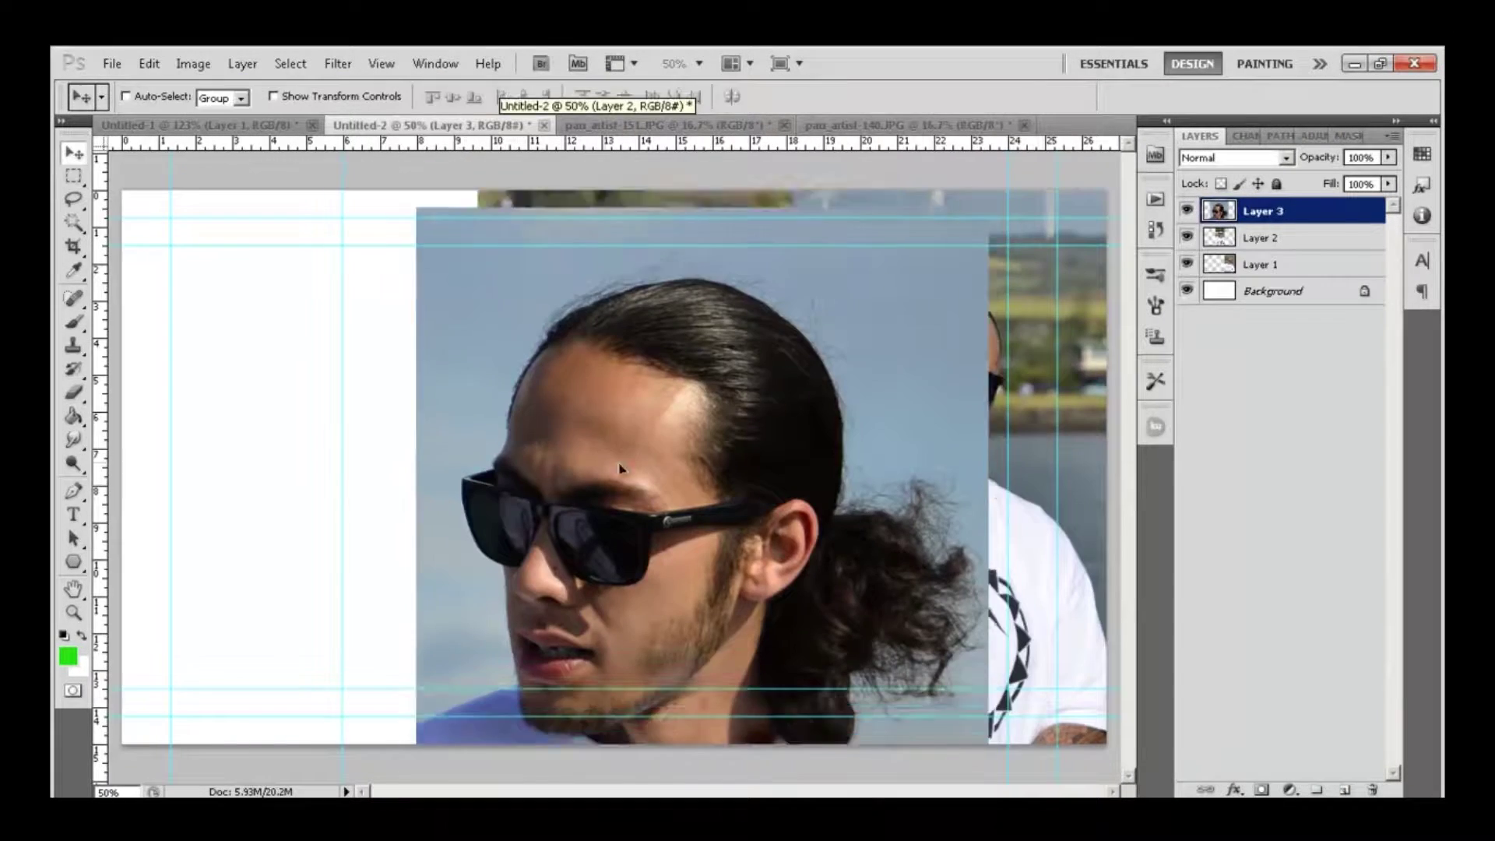
- Bring the ponytailed man's photo into Untitled-2, scale it to 54.67%, and place it beside the middle photo
left_click_drag(474, 304, 534, 293)
left_click_drag(1008, 190, 744, 307)
left_click_drag(644, 485, 350, 432)
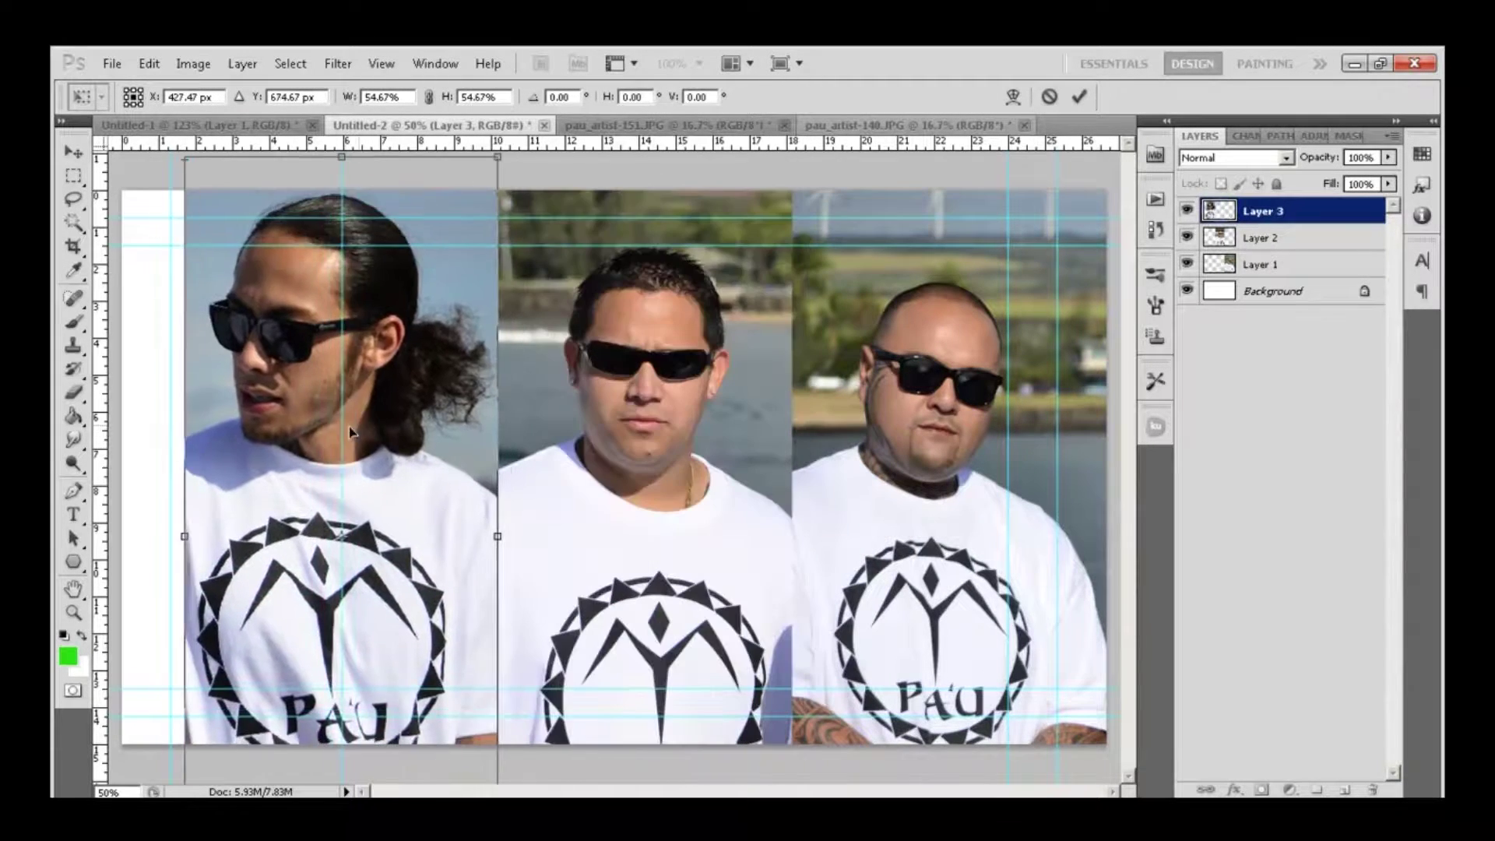
key("Return")
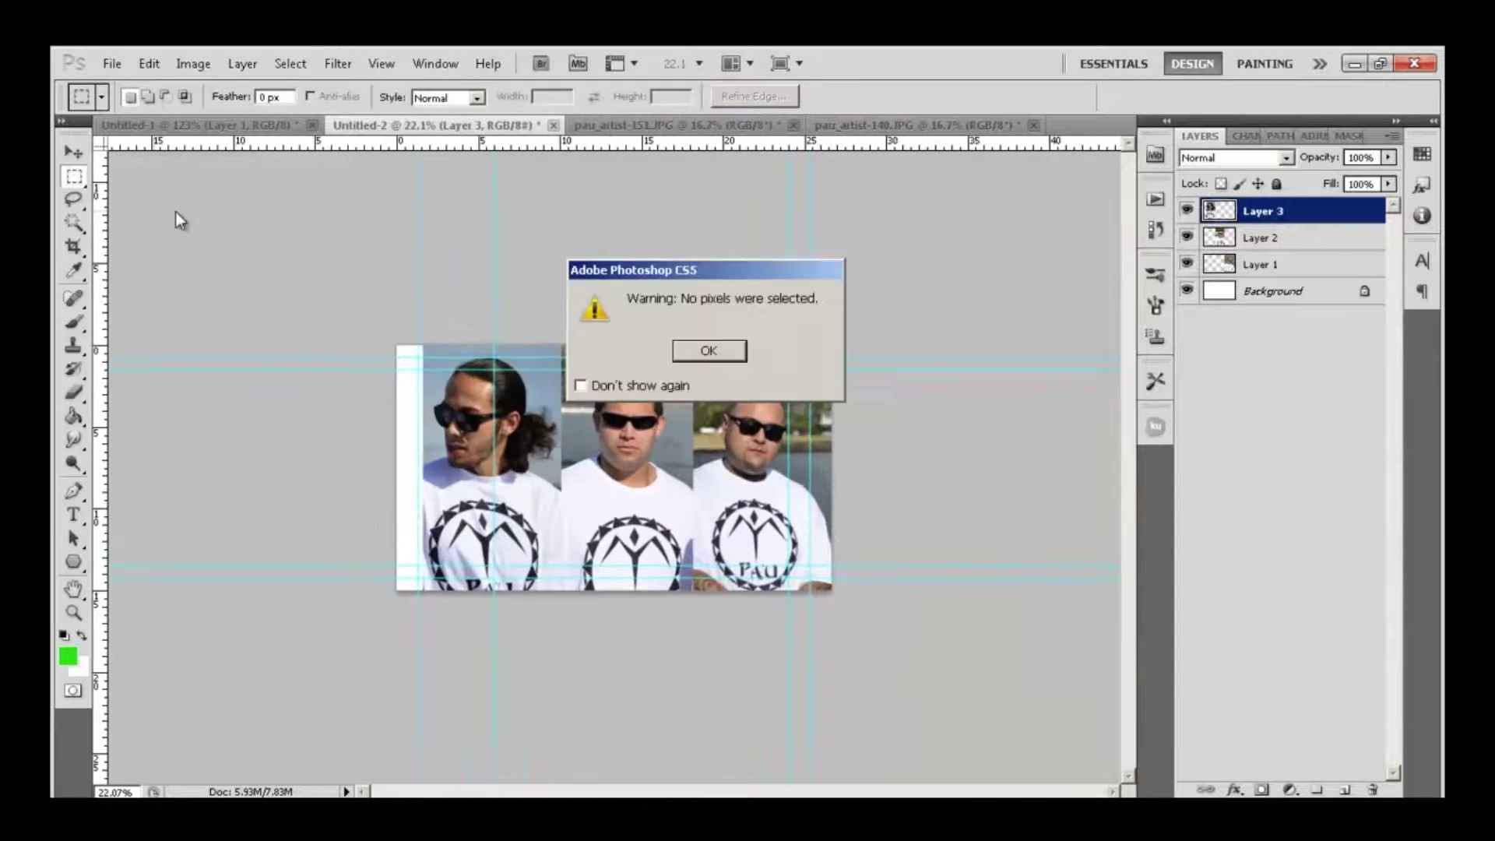
key("Return")
mouse_move(461, 491)
left_mouse_down()
mouse_move(592, 491)
mouse_move(452, 488)
left_mouse_up()
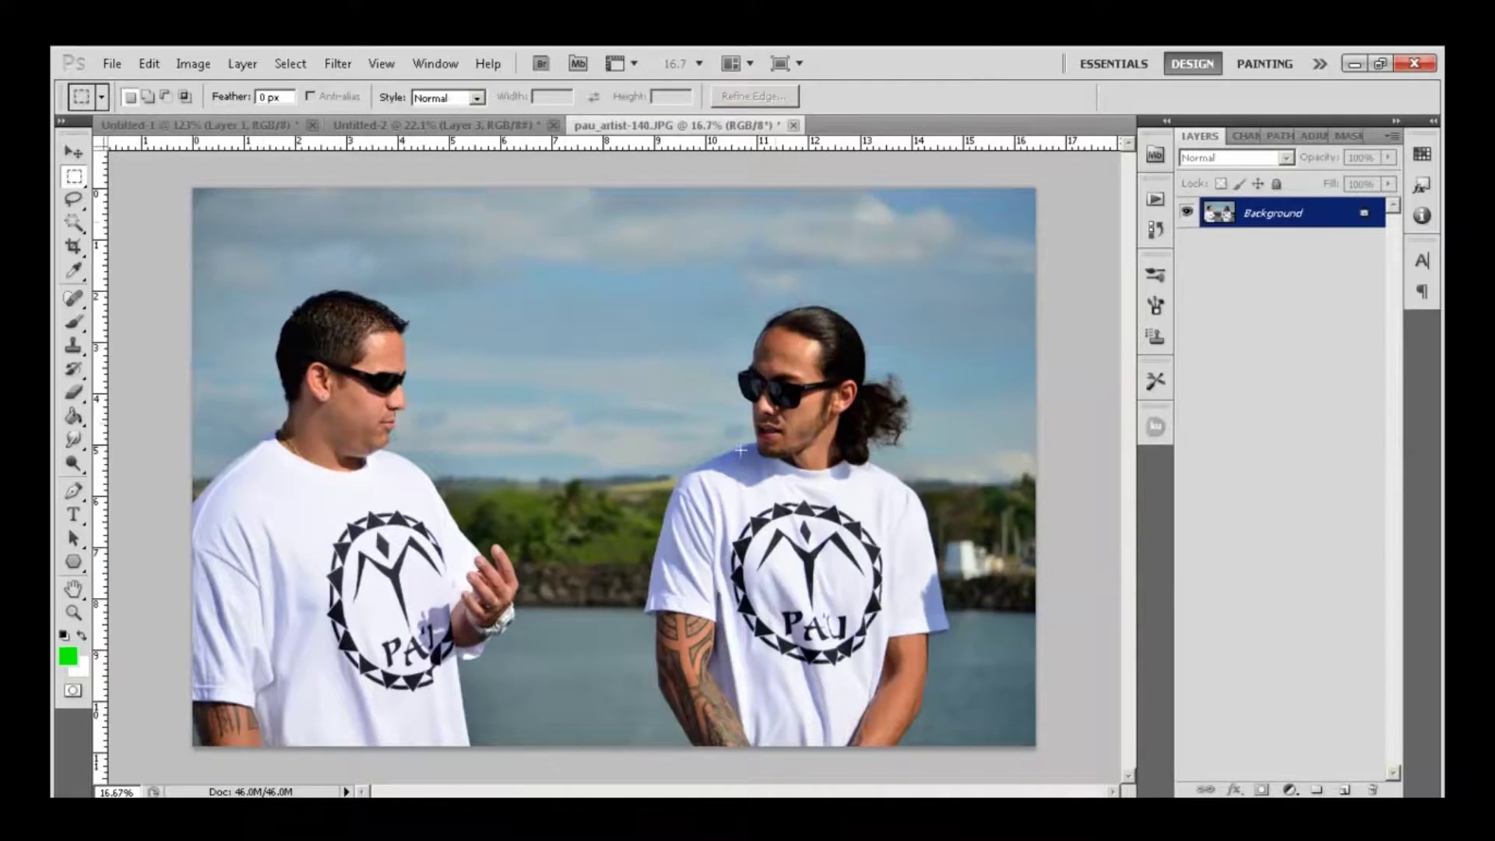
- Open the photo pau_artist-145.JPG from the PAU_TATTOO folder
key("ctrl+o")
scroll(1262, 311, "down", 1)
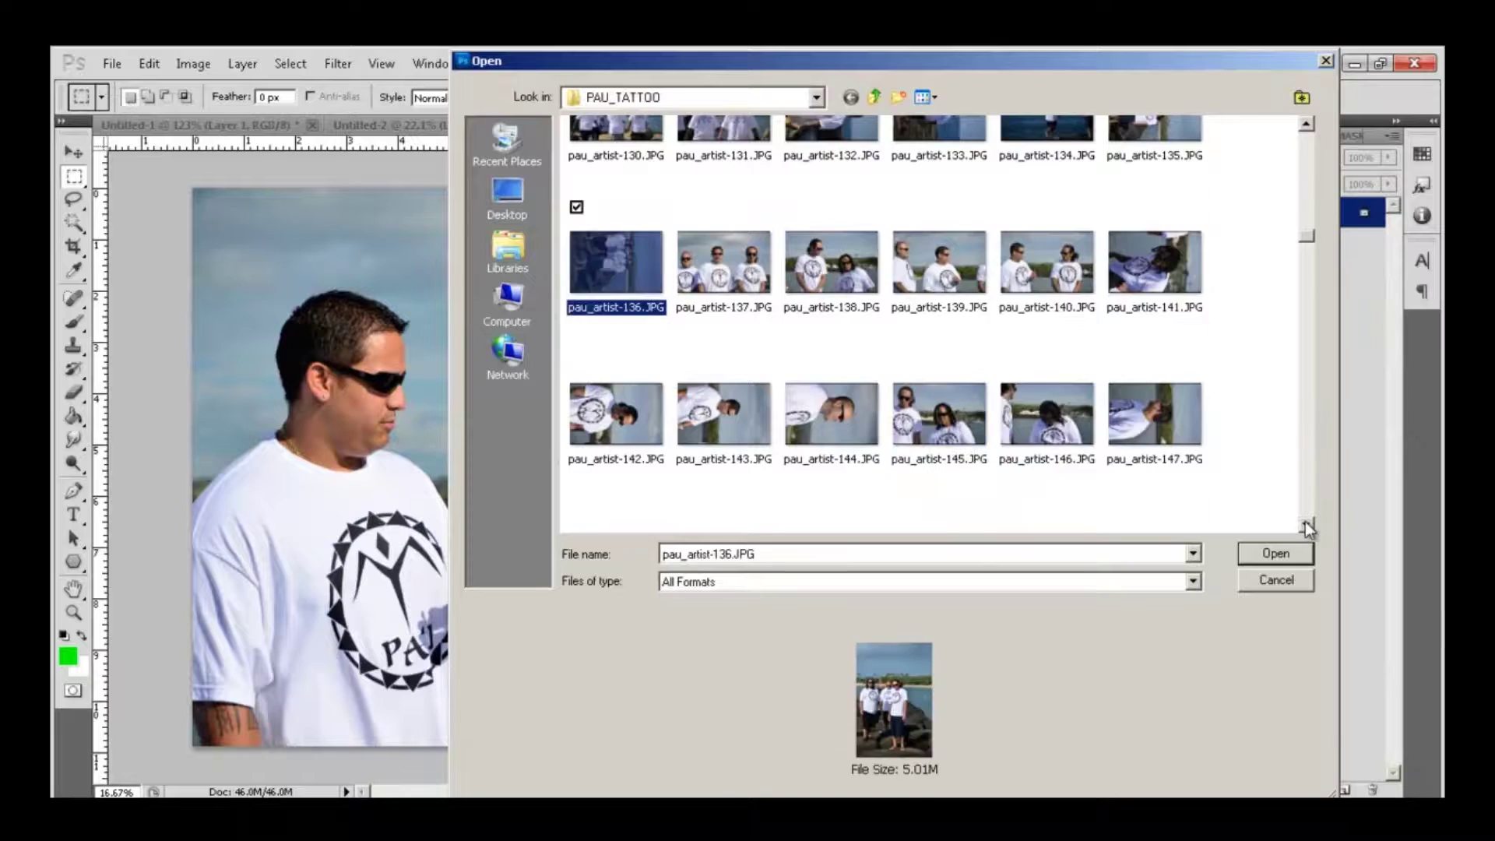
left_click(1307, 524)
key("Return")
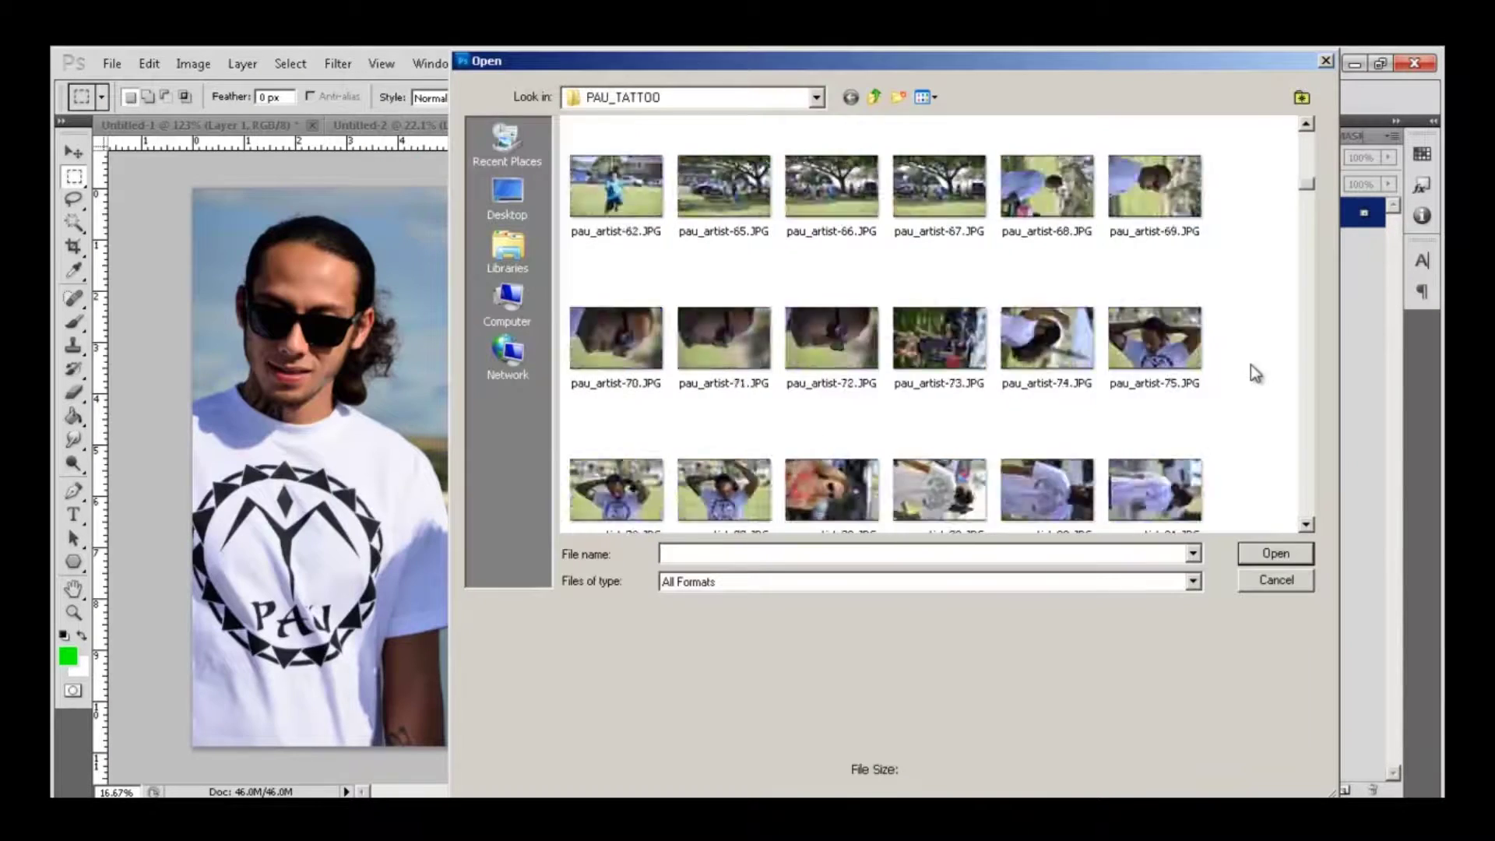
- Browse the PAU_TATTOO folder and open pau_artist-205.JPG, the dreadlocked man's photo
scroll(1246, 350, "down", 10)
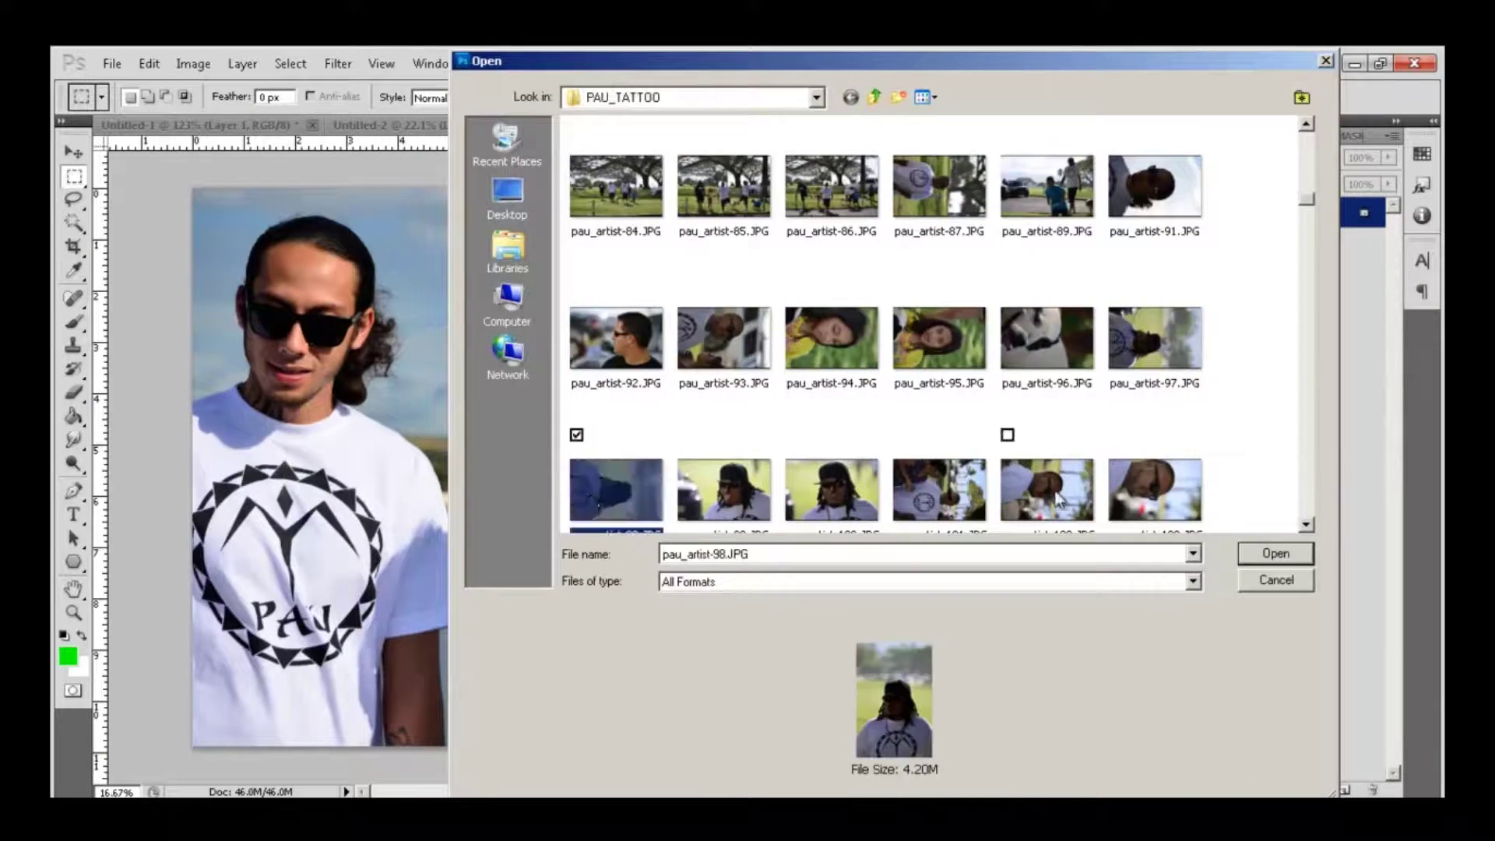
scroll(1221, 323, "down", 10)
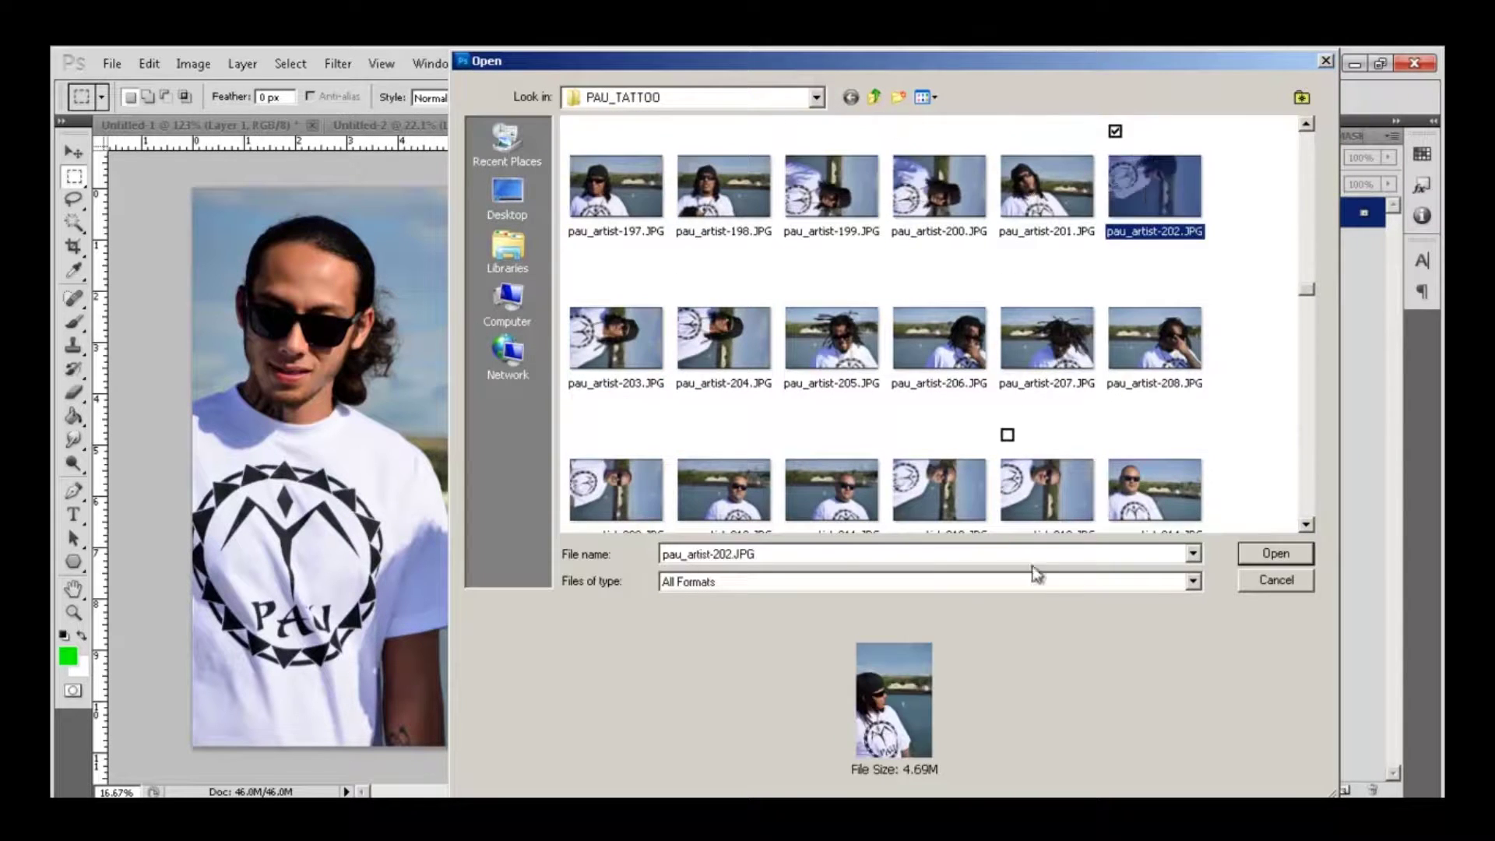
scroll(908, 421, "down", 15)
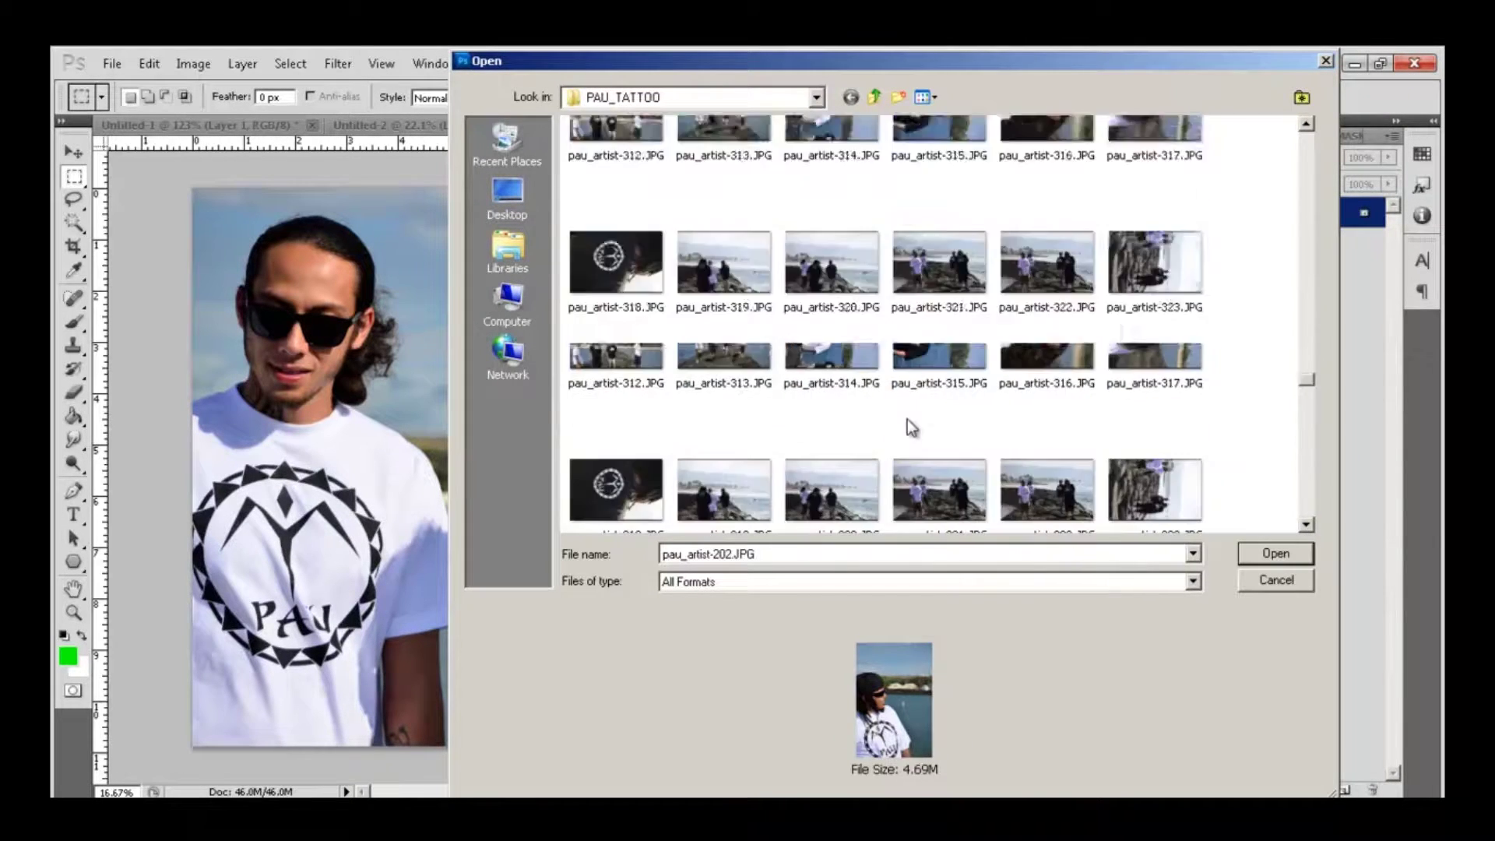
scroll(908, 419, "up", 15)
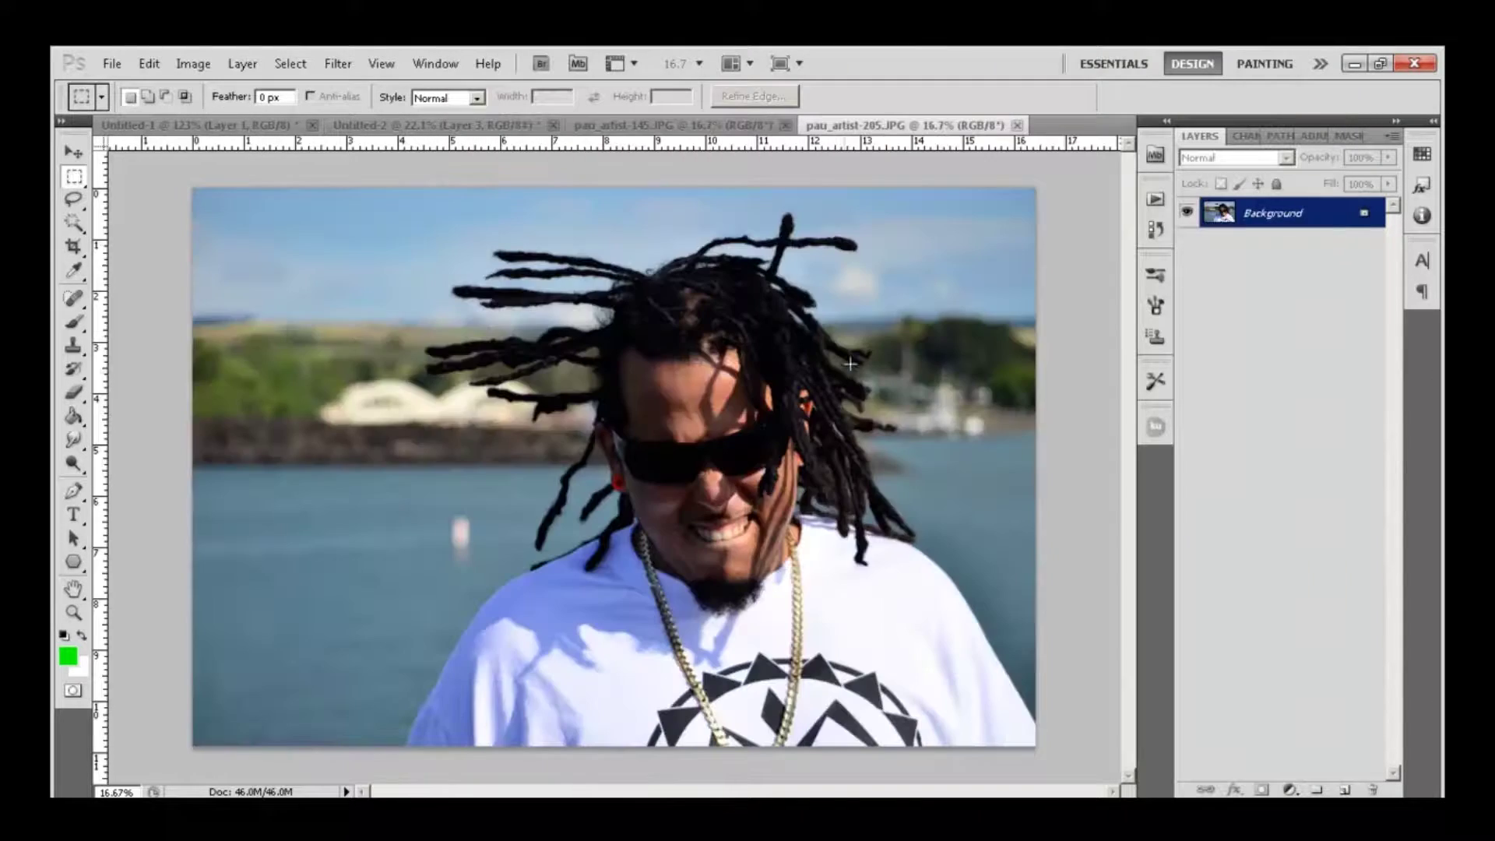
- Load the Layer 3 transparency as a new selection and try pasting into pau_artist-205.JPG
left_click(290, 63)
left_click(274, 102)
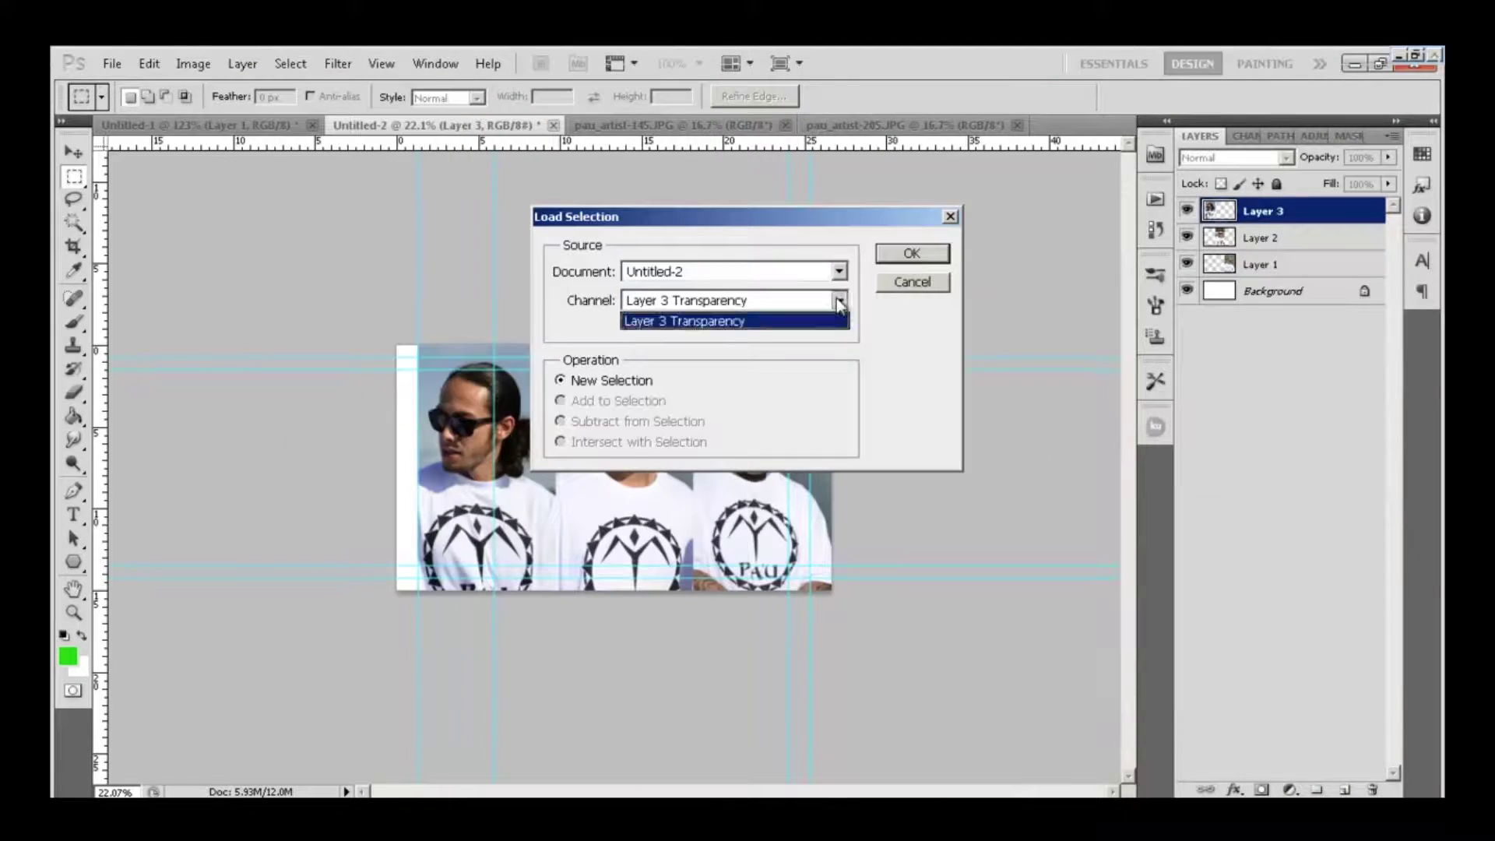
key("Return")
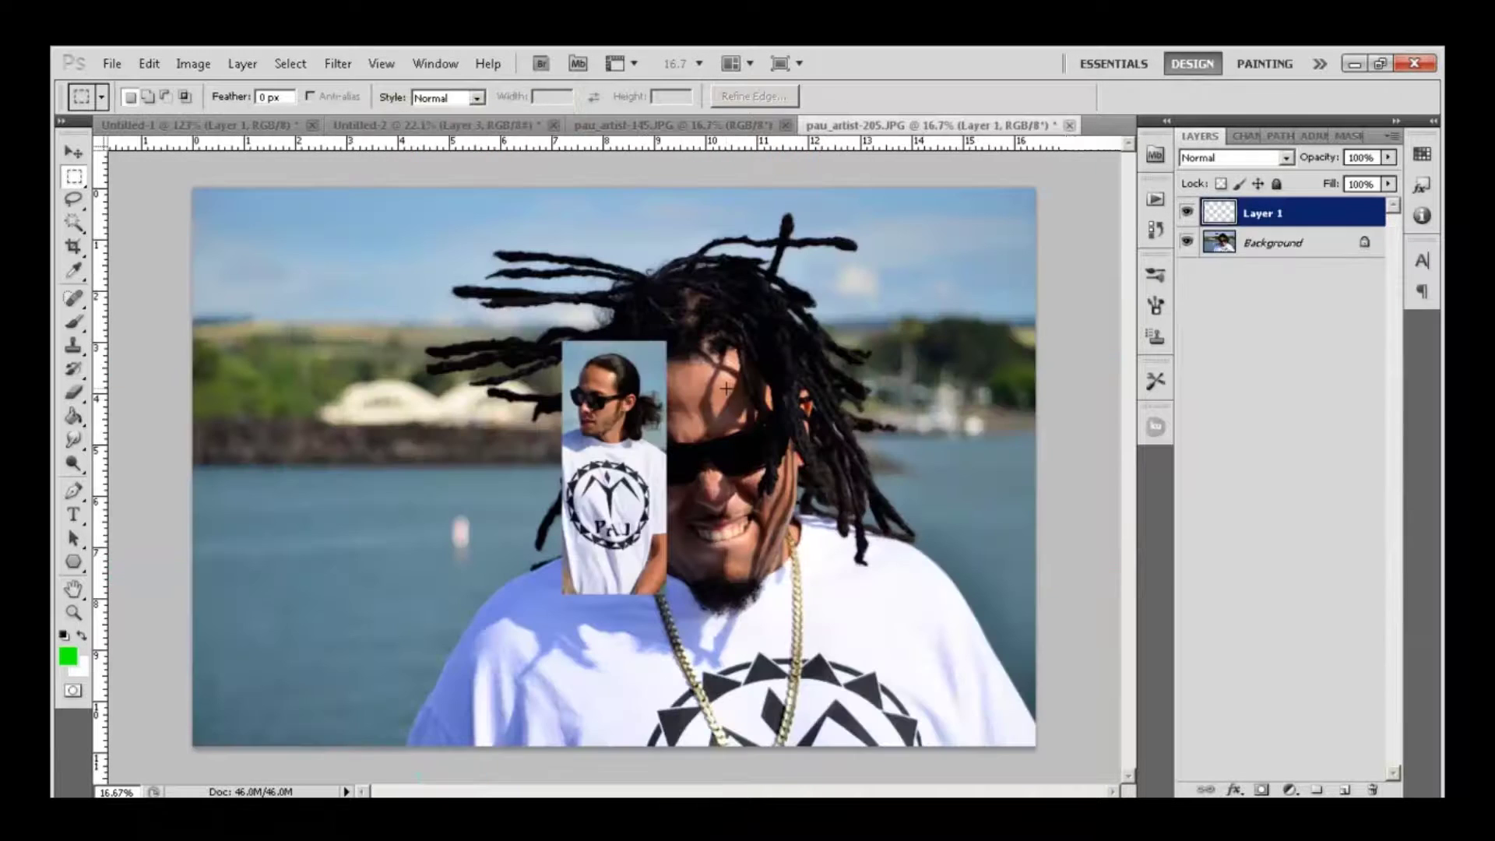
key("ctrl+z")
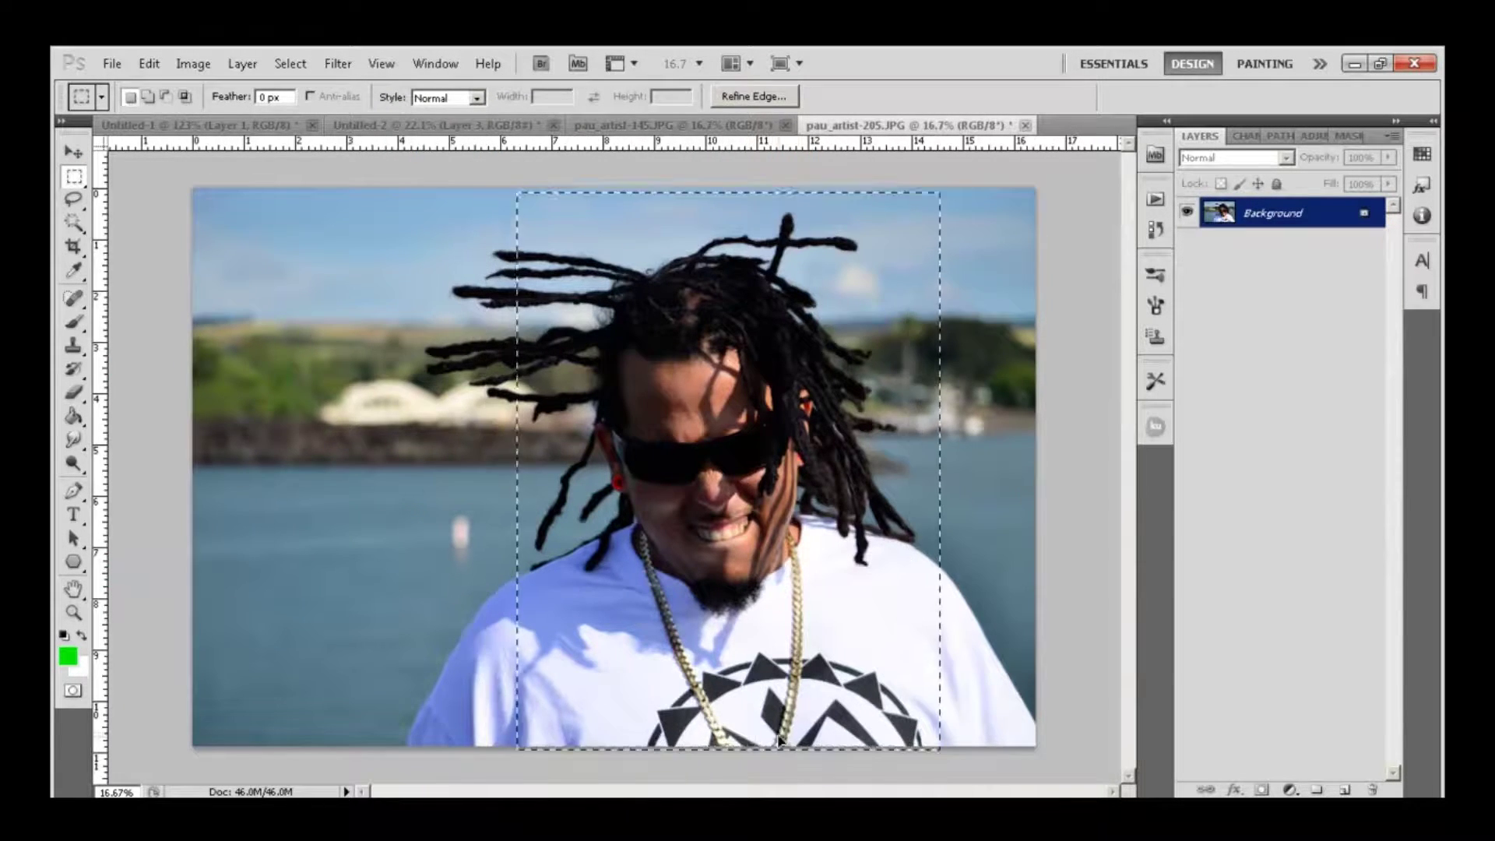
- Copy the selected dreadlocked man into Untitled-2 and scale the pasted photo to 46.36% at the right edge
left_click(149, 63)
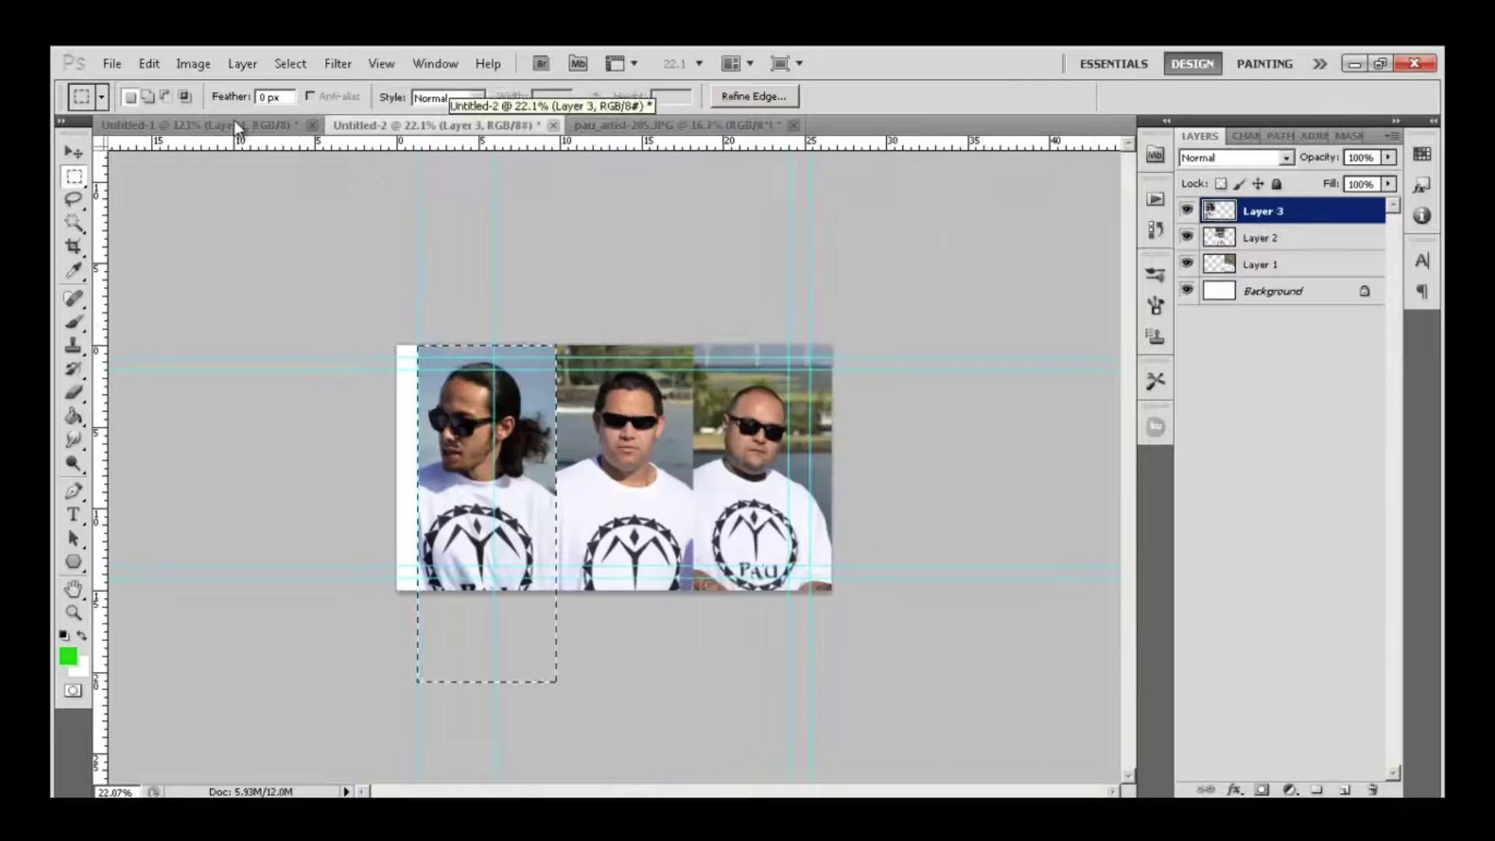
key("ctrl+v")
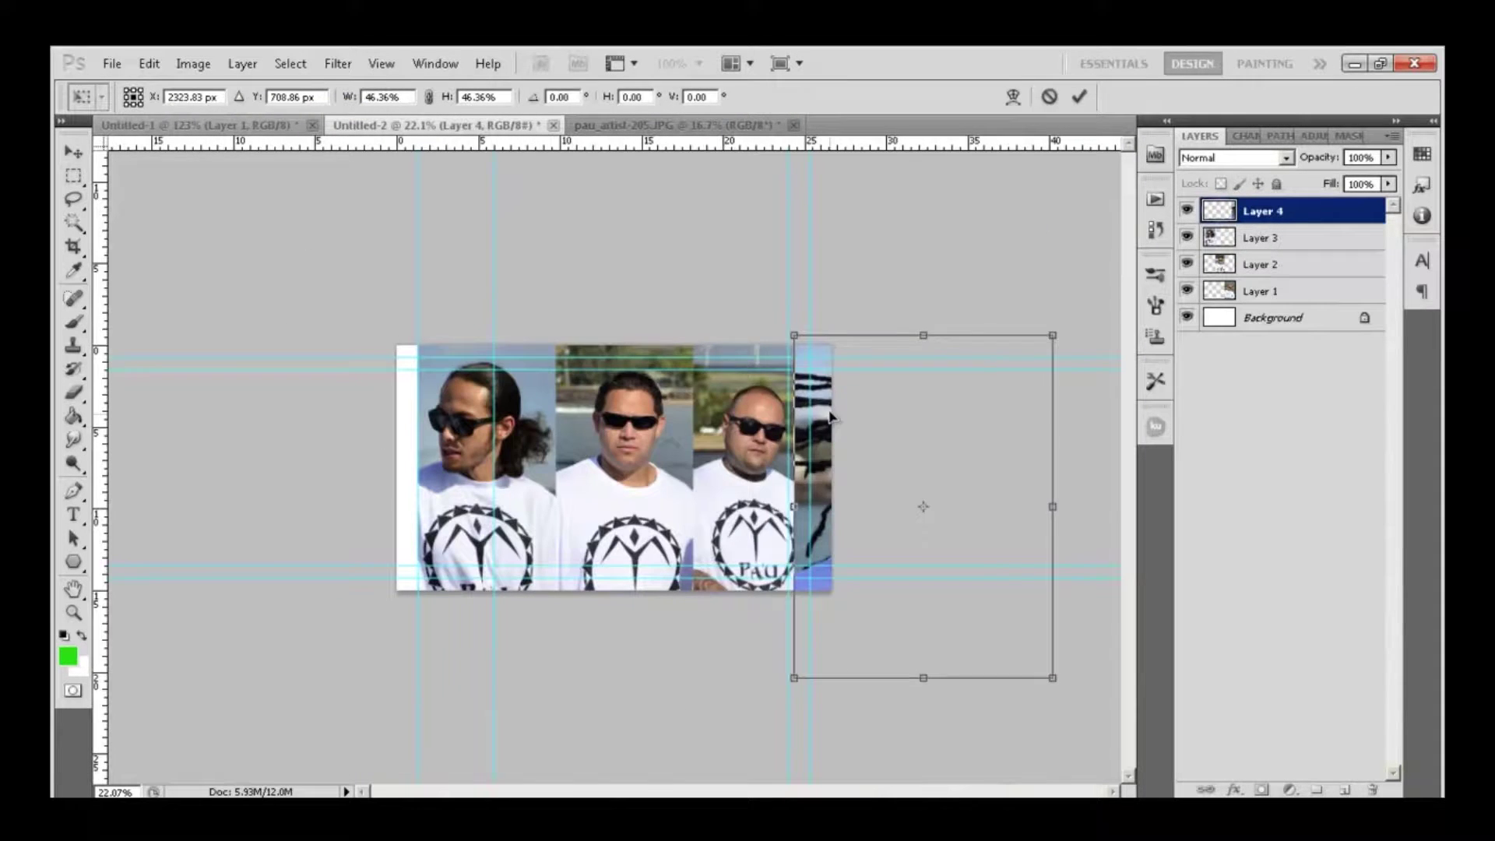
key("Return")
- Move the Layer 1 photo to the canvas's right edge, resize it, and adjust the position of the Layer 2 photo
key("z")
mouse_move(647, 494)
left_mouse_down()
mouse_move(700, 494)
mouse_move(648, 494)
left_mouse_up()
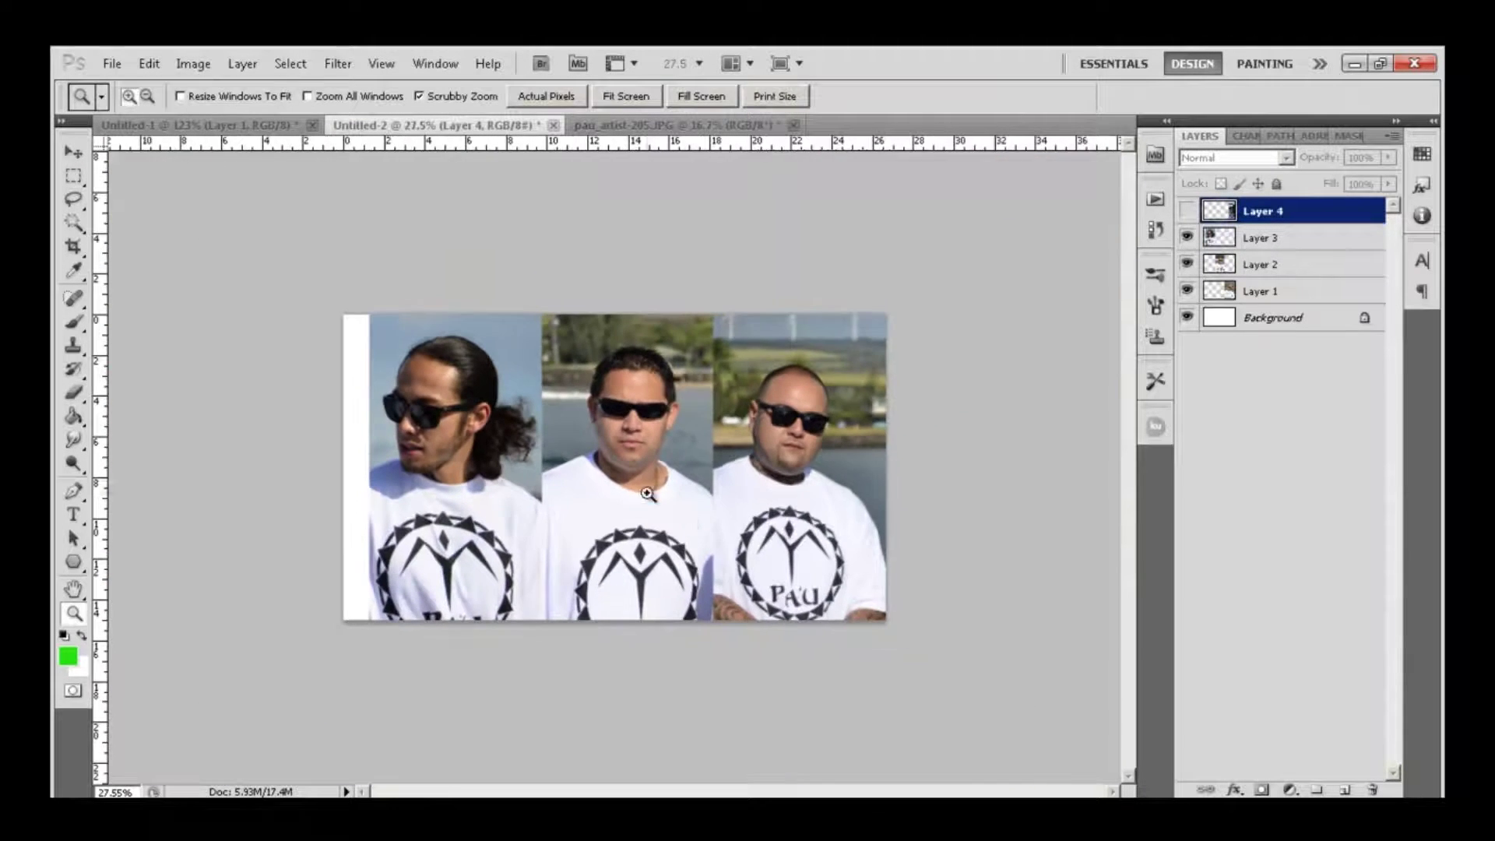
key("v")
left_click_drag(802, 468, 839, 468)
mouse_move(619, 514)
left_mouse_down()
mouse_move(670, 516)
mouse_move(644, 515)
left_mouse_up()
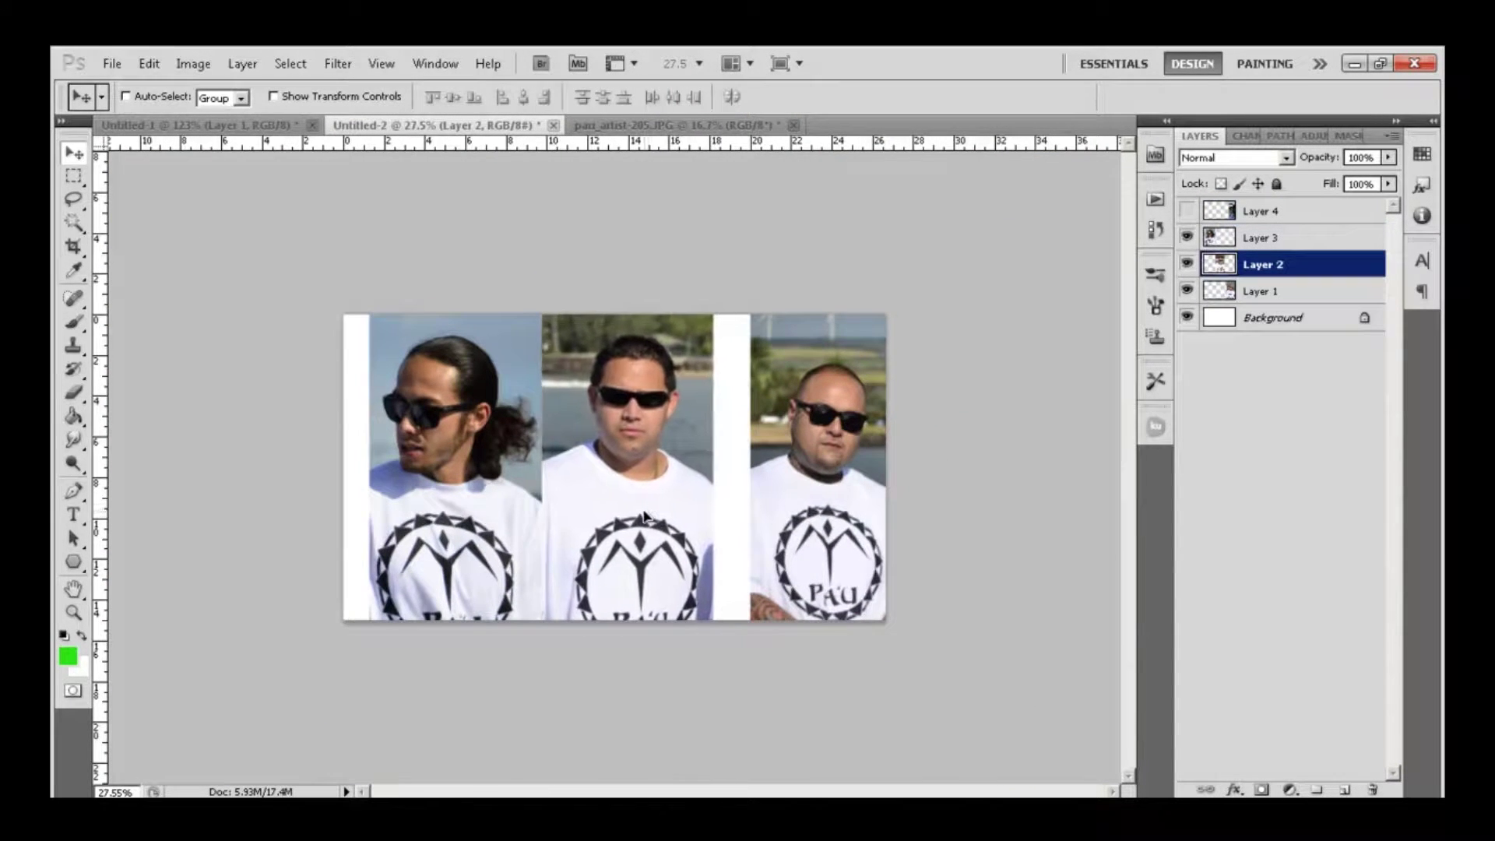
scroll(580, 495, "up", 1)
left_click_drag(865, 482, 895, 514)
key("ctrl+t")
key("Return")
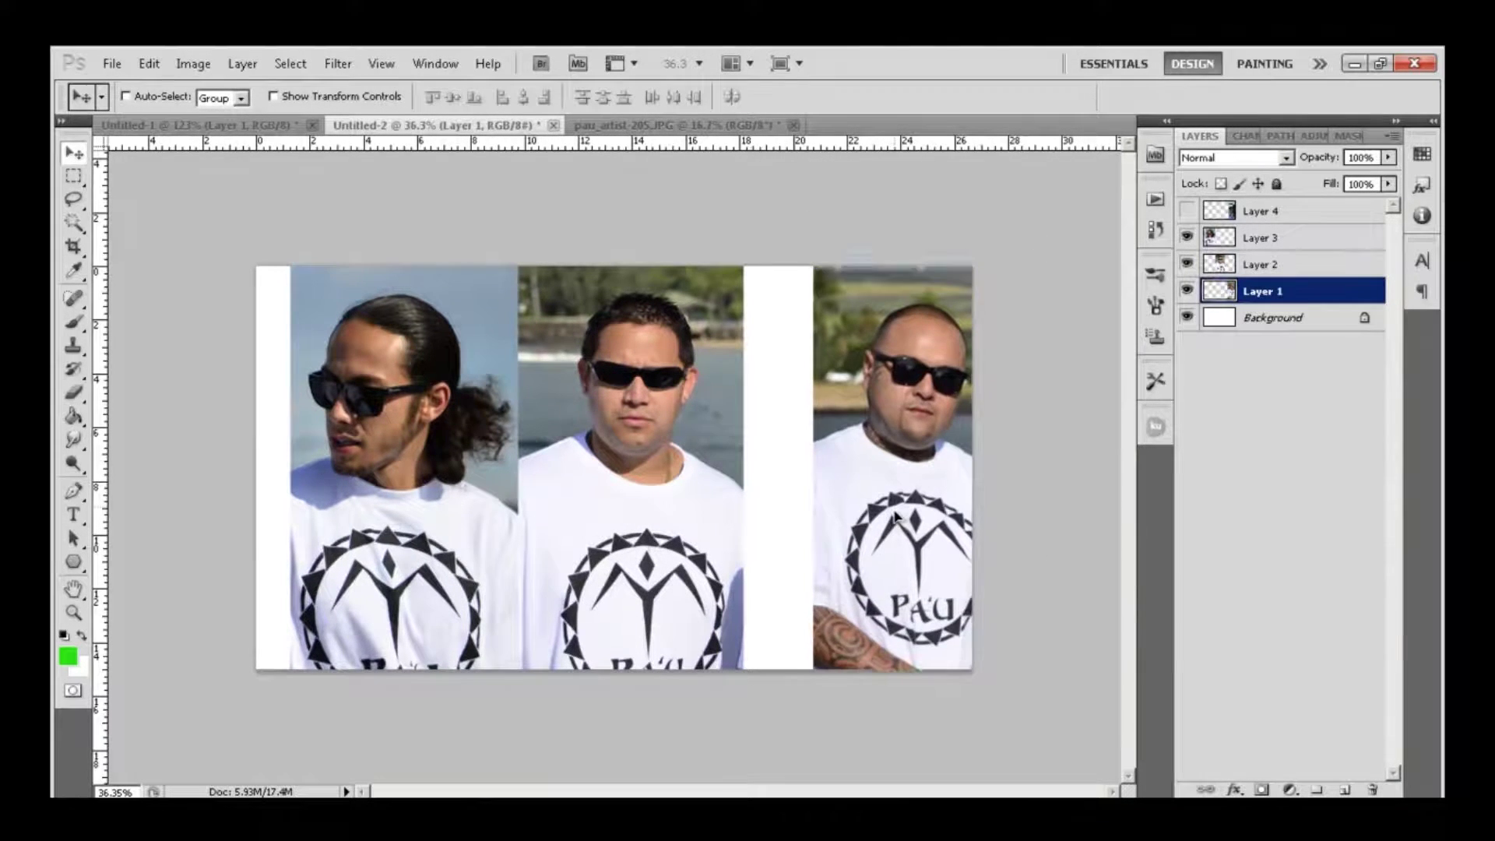
- Add guides around the rightmost photo panel and move the Layer 2 photo over that panel
key("ctrl+semicolon")
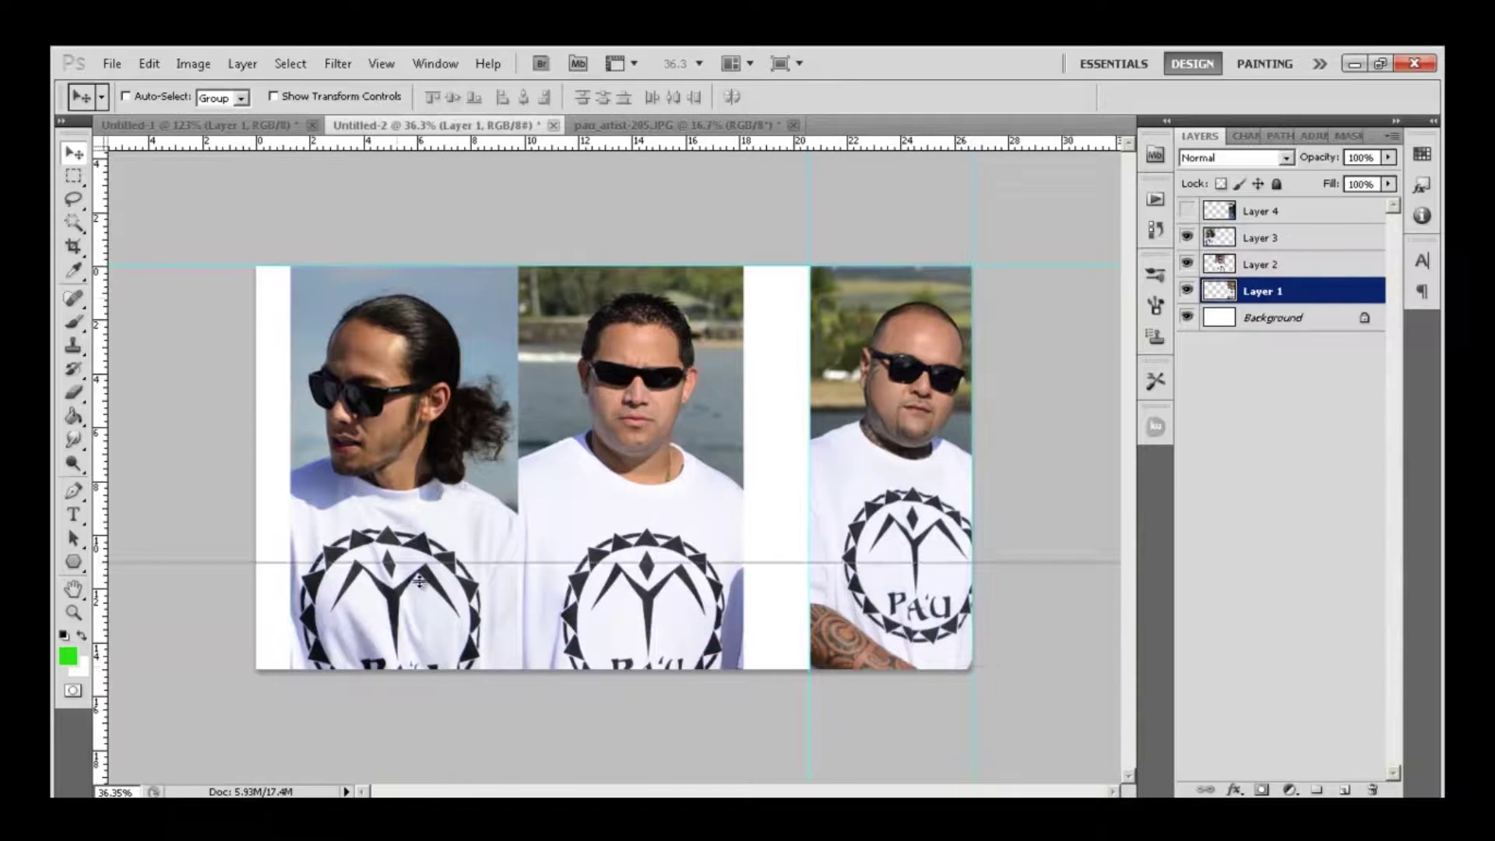
left_click(703, 536)
left_click_drag(637, 499, 894, 520)
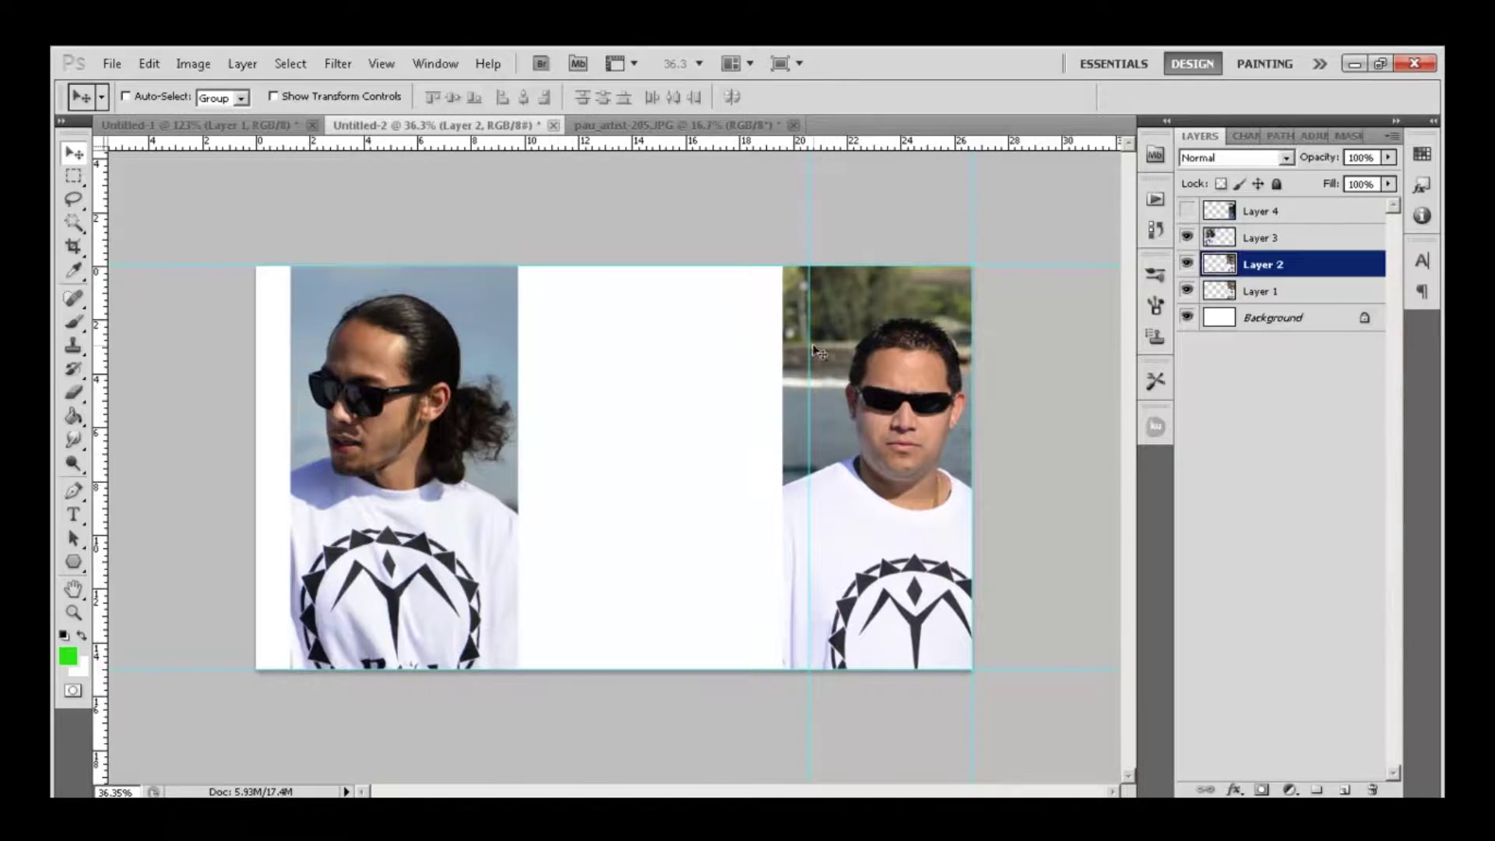
- Try to trim the Layer 2 photo to the guided panel by clearing everything outside a selection
key("Delete")
key("ctrl+shift+k")
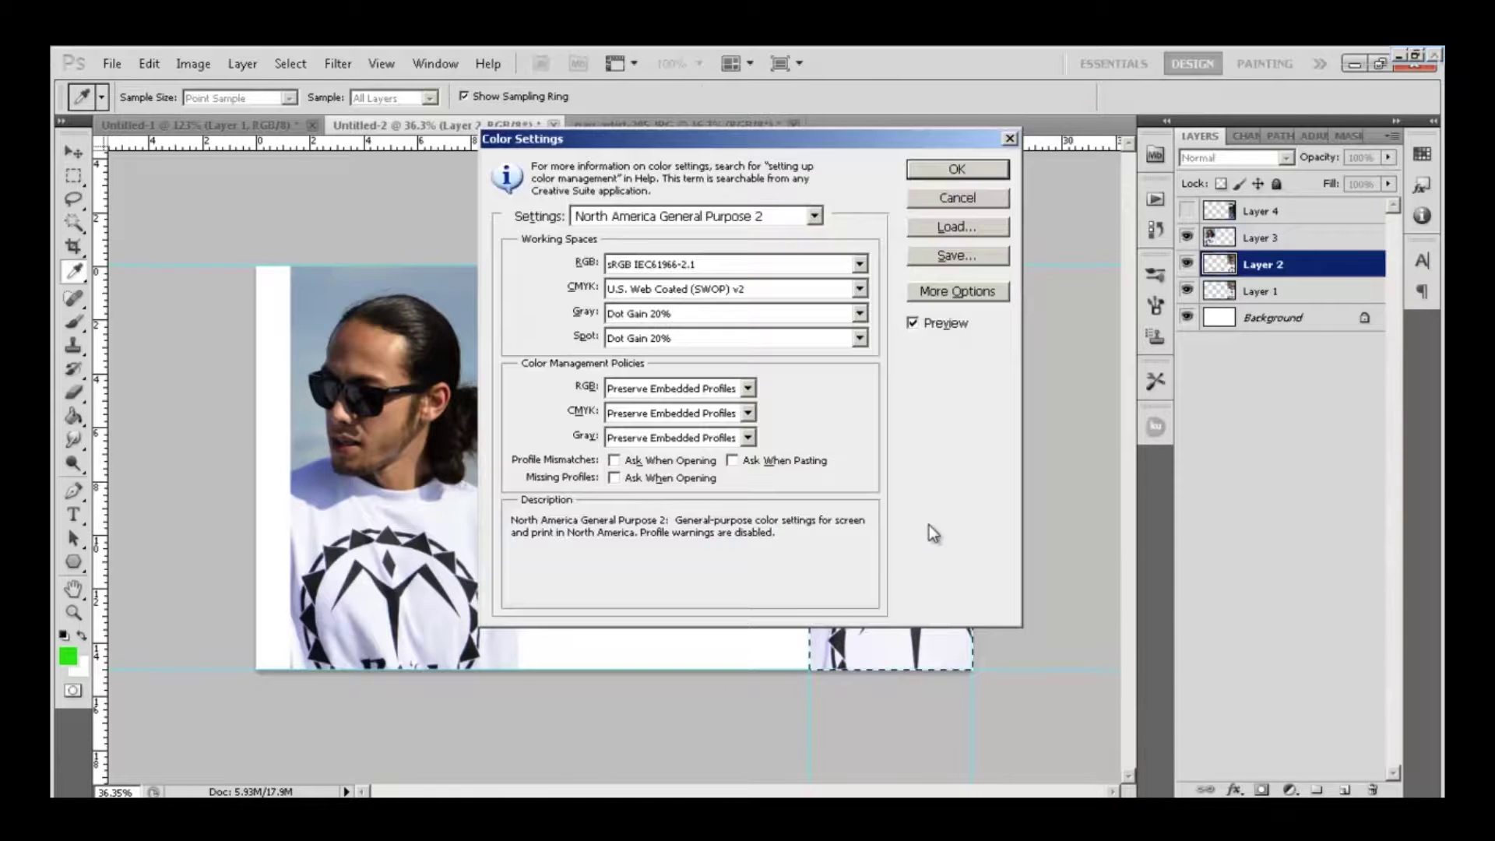
key("Escape")
key("ctrl+shift+i")
key("ctrl+alt+z")
key("ctrl+alt+z")
- Trim the left side of the Layer 2 photo along the vertical guide using a rectangular selection
mouse_move(736, 463)
left_mouse_down()
mouse_move(880, 460)
mouse_move(826, 389)
mouse_move(847, 488)
left_mouse_up()
mouse_move(717, 388)
left_mouse_down()
mouse_move(805, 221)
mouse_move(805, 182)
left_mouse_up()
key("v")
key("ctrl+d")
left_click_drag(795, 304, 800, 408)
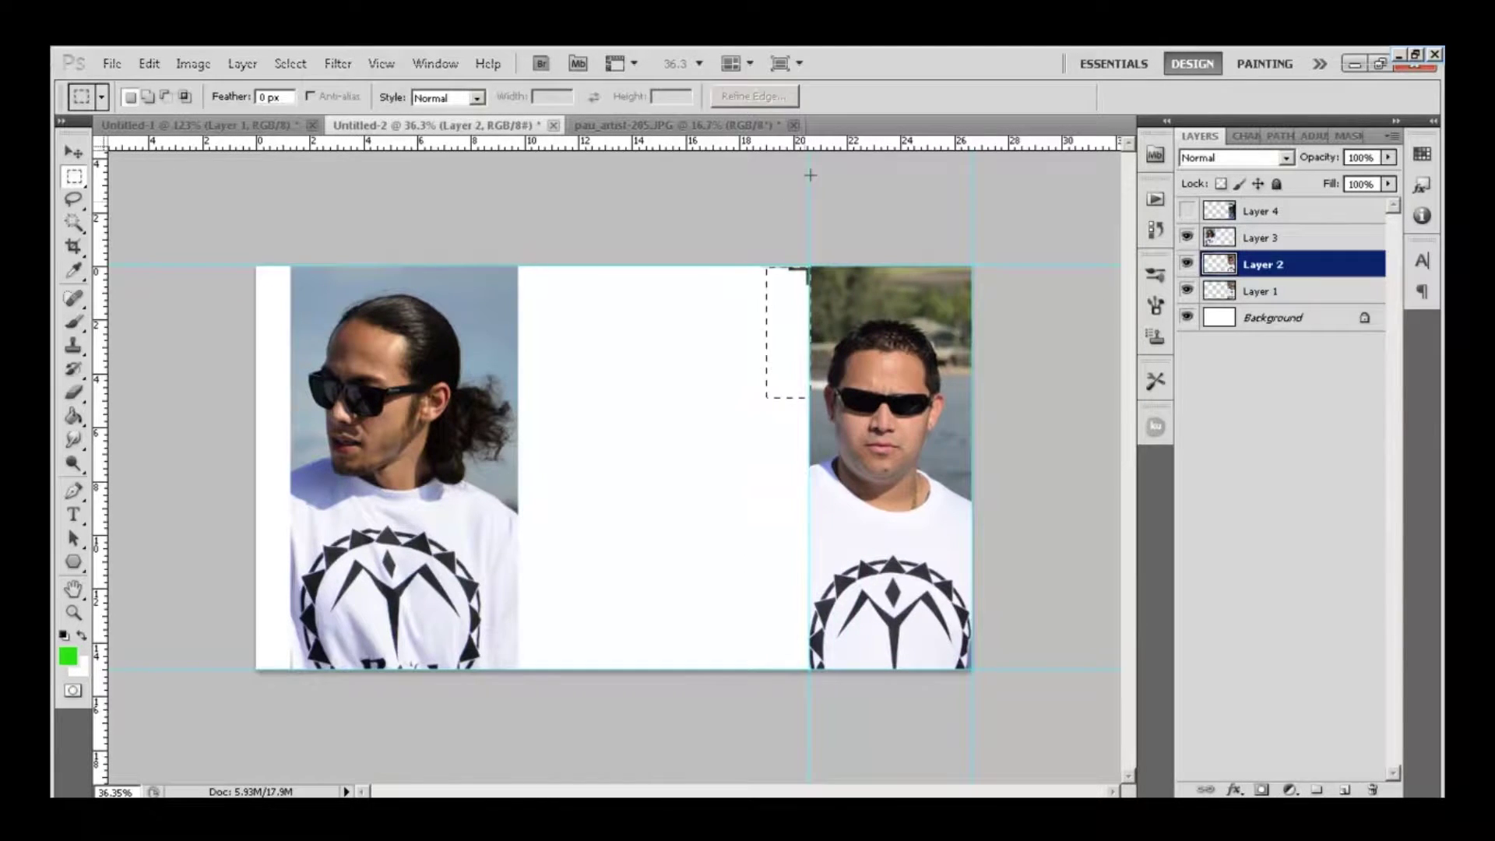
key("ctrl+z")
key("e")
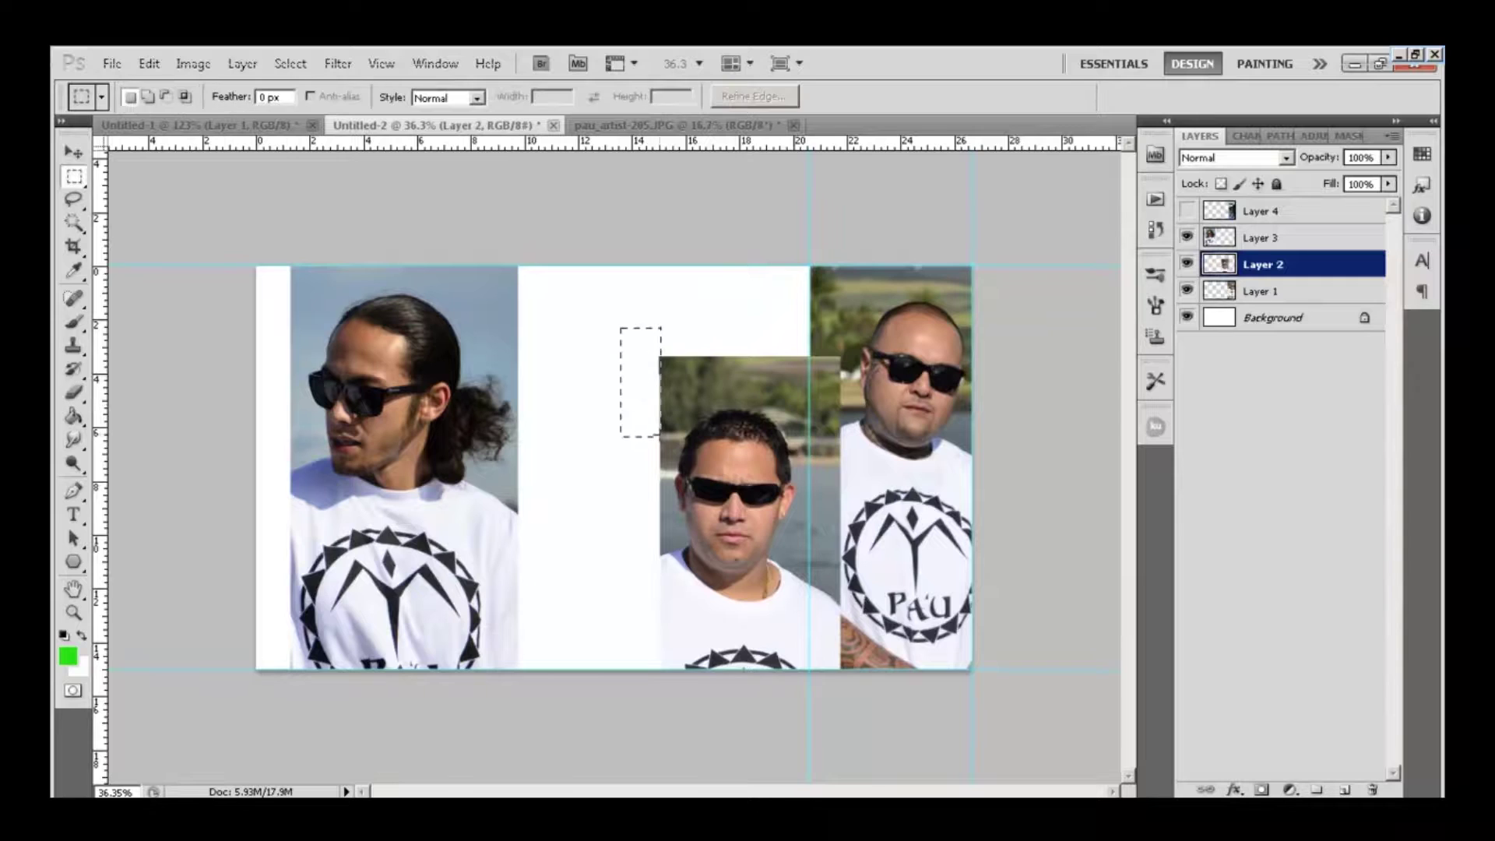
- Place the trimmed Layer 2 photo directly beside the Layer 1 panel and clear its excess left strip
key("ctrl+z")
key("m")
left_click_drag(550, 384, 635, 696)
key("ctrl+z")
- Select Layer 3, scale down the ponytailed man's photo, and place it directly left of the Layer 2 photo
right_click(441, 585)
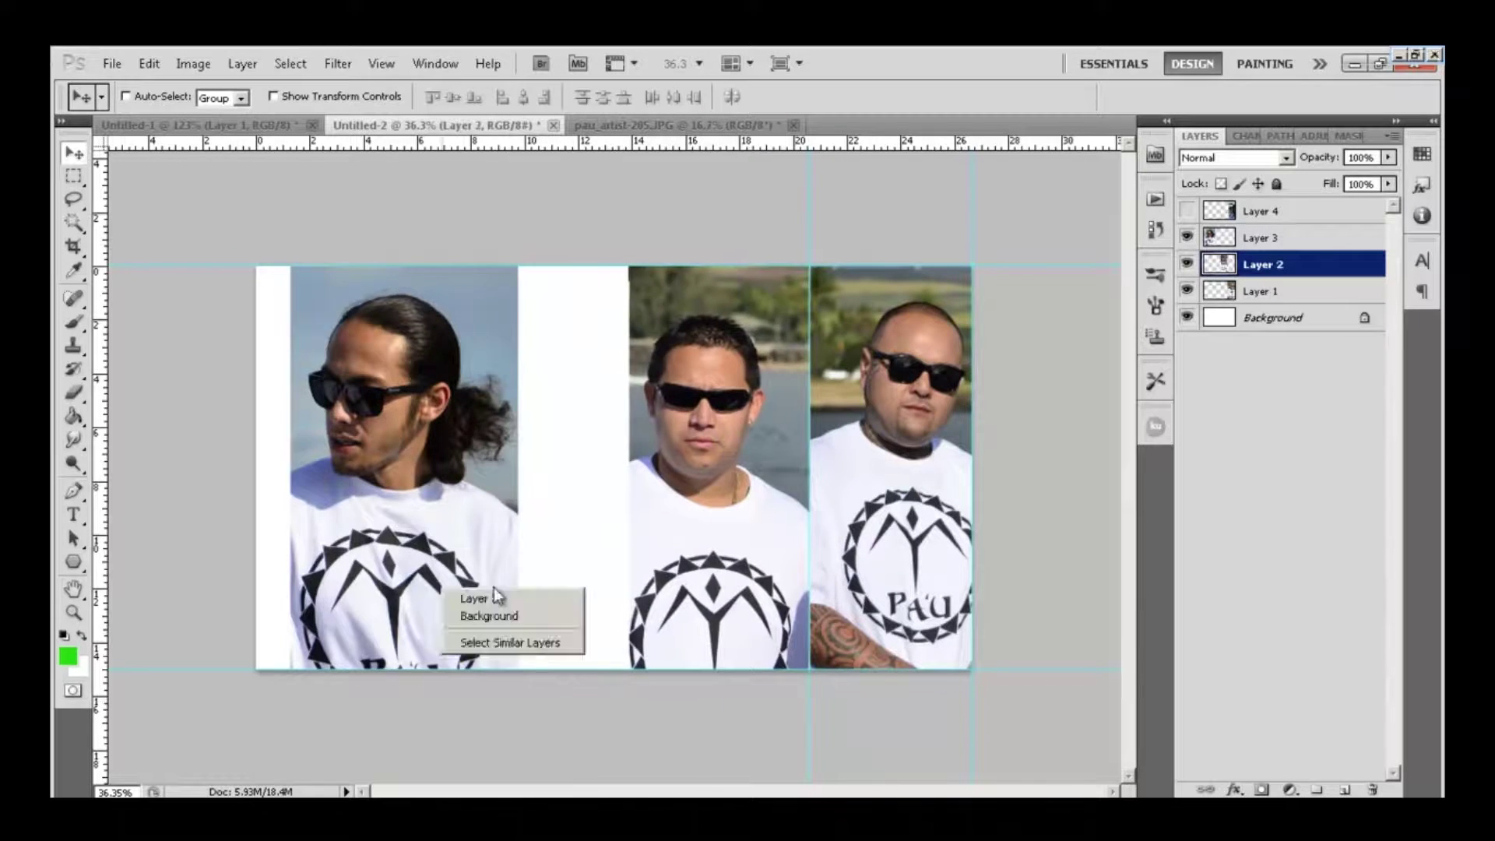
left_click(483, 598)
left_click_drag(405, 467, 701, 467)
key("ctrl+t")
left_click_drag(802, 818, 802, 701)
left_click_drag(681, 475, 528, 506)
key("v")
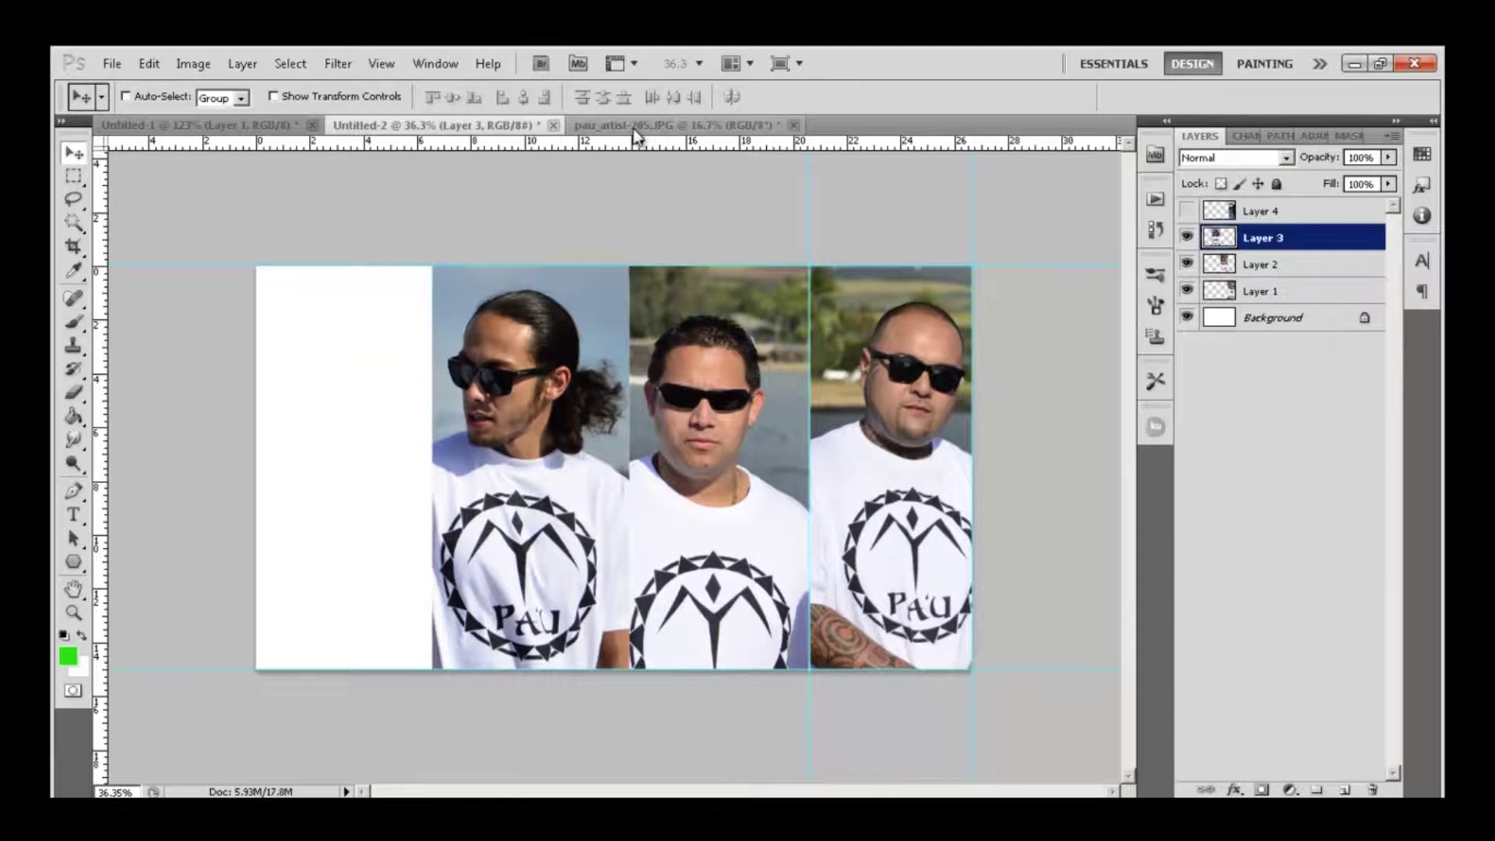
- Show Layer 4 and resize the dreadlocked man's photo to fill the empty leftmost panel
left_click(1187, 210)
left_click(1277, 210)
key("ctrl+t")
left_click_drag(207, 293, 117, 260)
left_click_drag(266, 612, 297, 596)
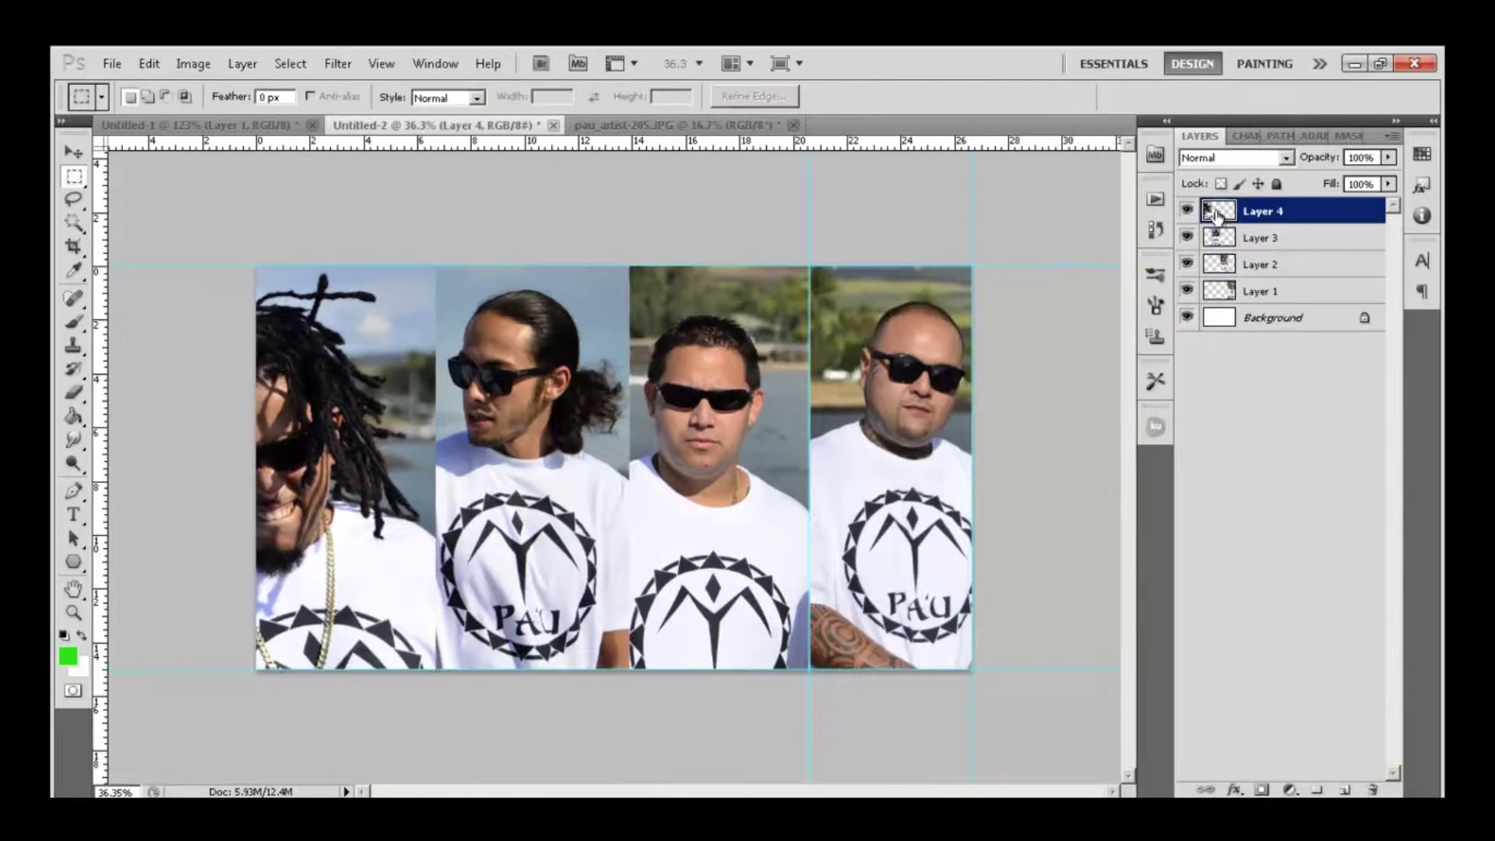
- Move Layer 4 below the other photo layers and shift the dreadlocked man's photo slightly left
left_click_drag(1217, 215, 1277, 300)
key("v")
key("ctrl+t")
left_click_drag(337, 635, 303, 636)
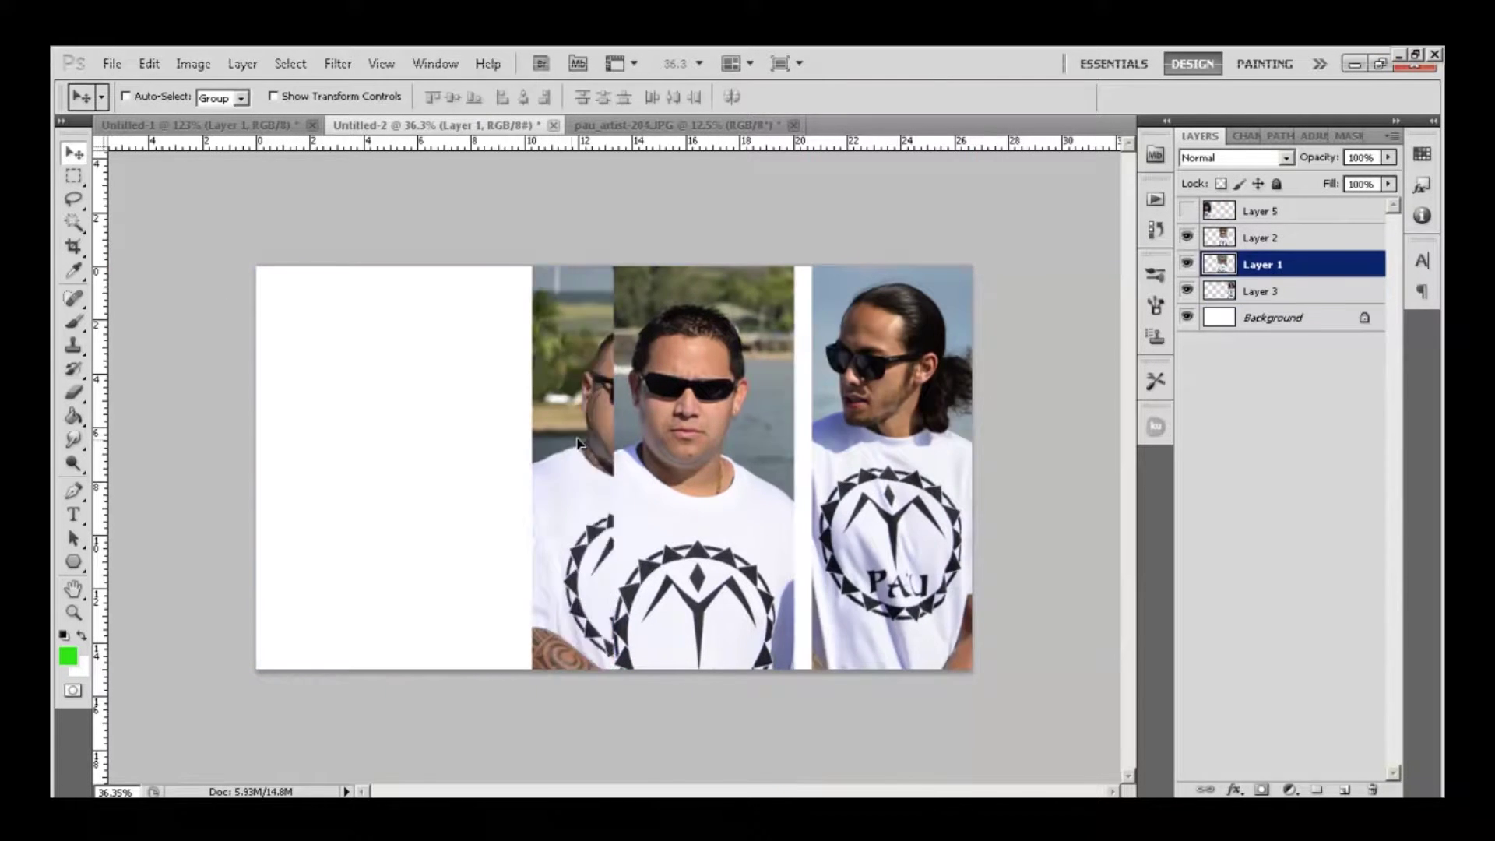
- Move the bald man's photo on Layer 1 left into the second panel
key("ctrl+t")
left_click_drag(673, 424, 507, 424)
key("Return")
- Show Layer 5, scale the capped man's photo to 91.96%, and place it in the leftmost panel
left_click(1187, 211)
left_click_drag(387, 464, 307, 464)
key("ctrl+t")
left_click_drag(189, 670, 175, 689)
key("v")
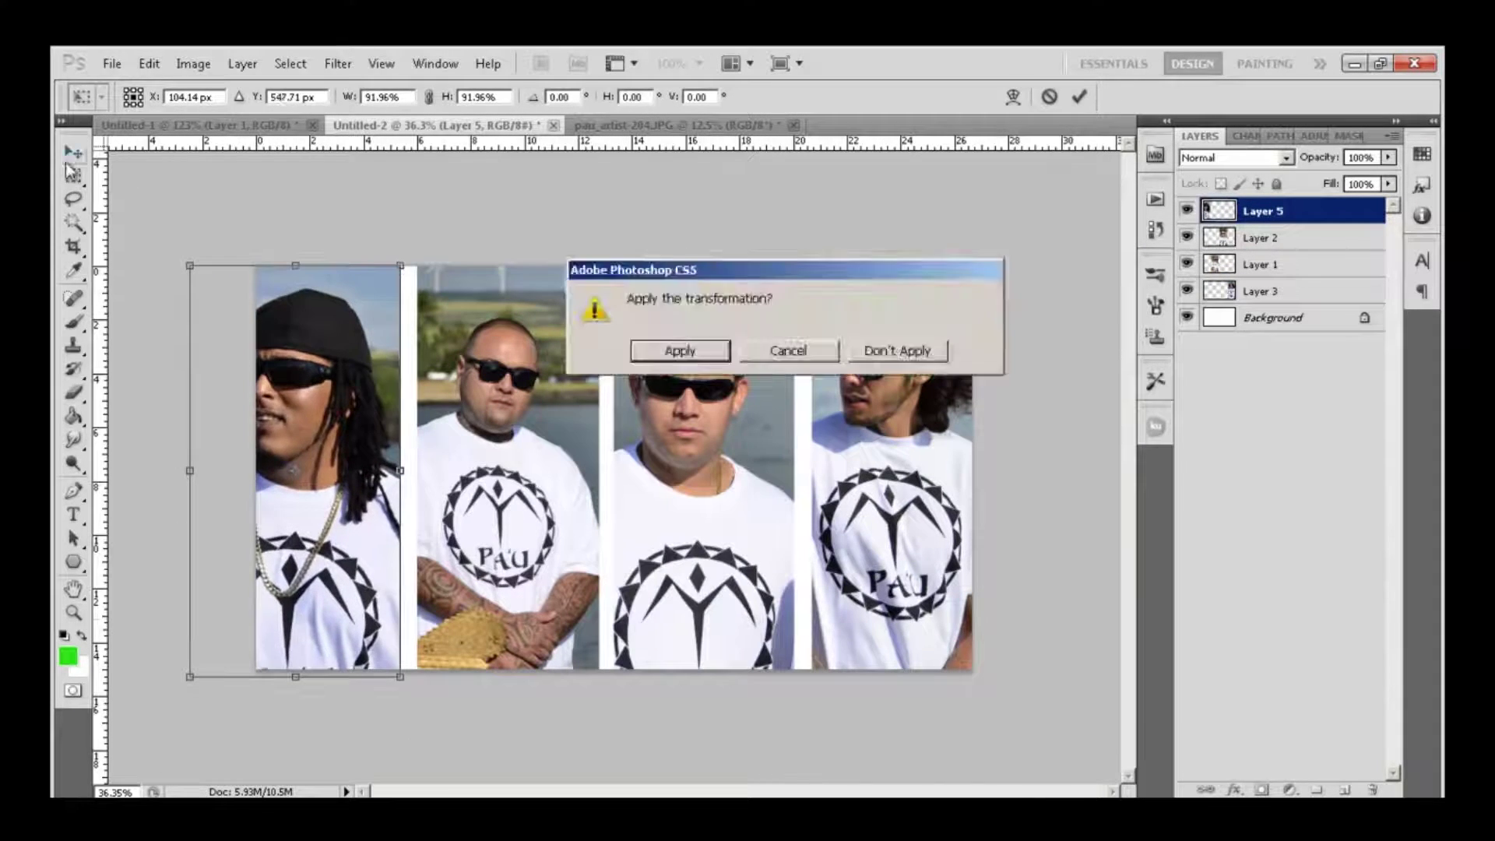
left_click(678, 347)
- Swap the outer photos, placing Layer 5 in the rightmost panel and Layer 3 in the leftmost panel
left_click_drag(359, 579, 692, 655)
left_click_drag(885, 507, 311, 514)
left_click_drag(693, 506, 865, 482)
- Flip the capped man's photo on Layer 5 horizontally and shift it slightly left
left_click(148, 63)
mouse_move(257, 424)
left_click(467, 624)
left_click_drag(522, 537, 497, 535)
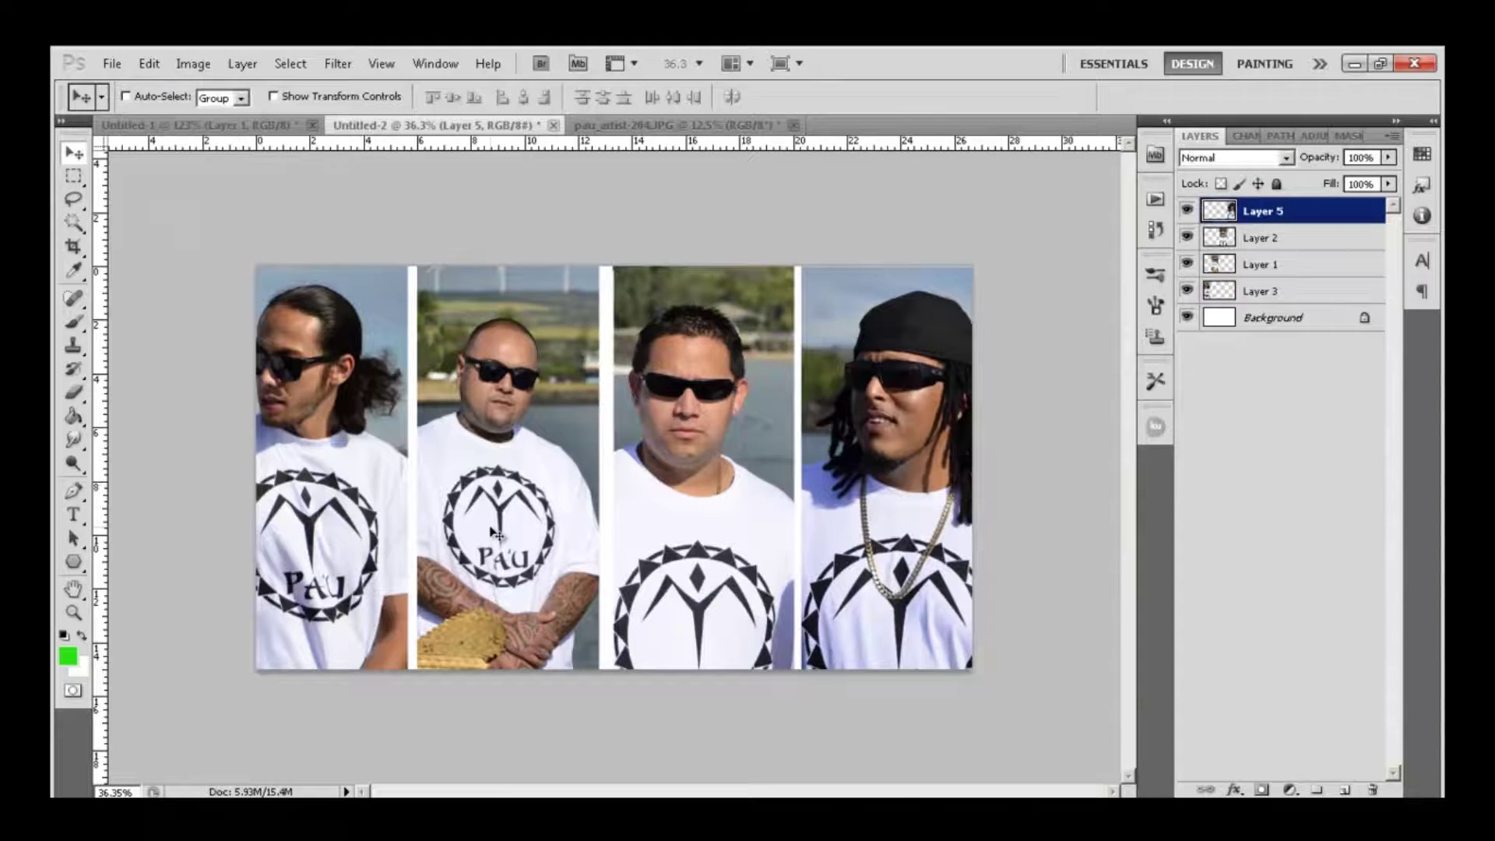
- Select the capped man's photo layer, Layer 5, on the canvas
left_click(674, 507, "ctrl")
key("z")
left_click_drag(312, 257, 187, 274)
key("v")
right_click(1040, 521)
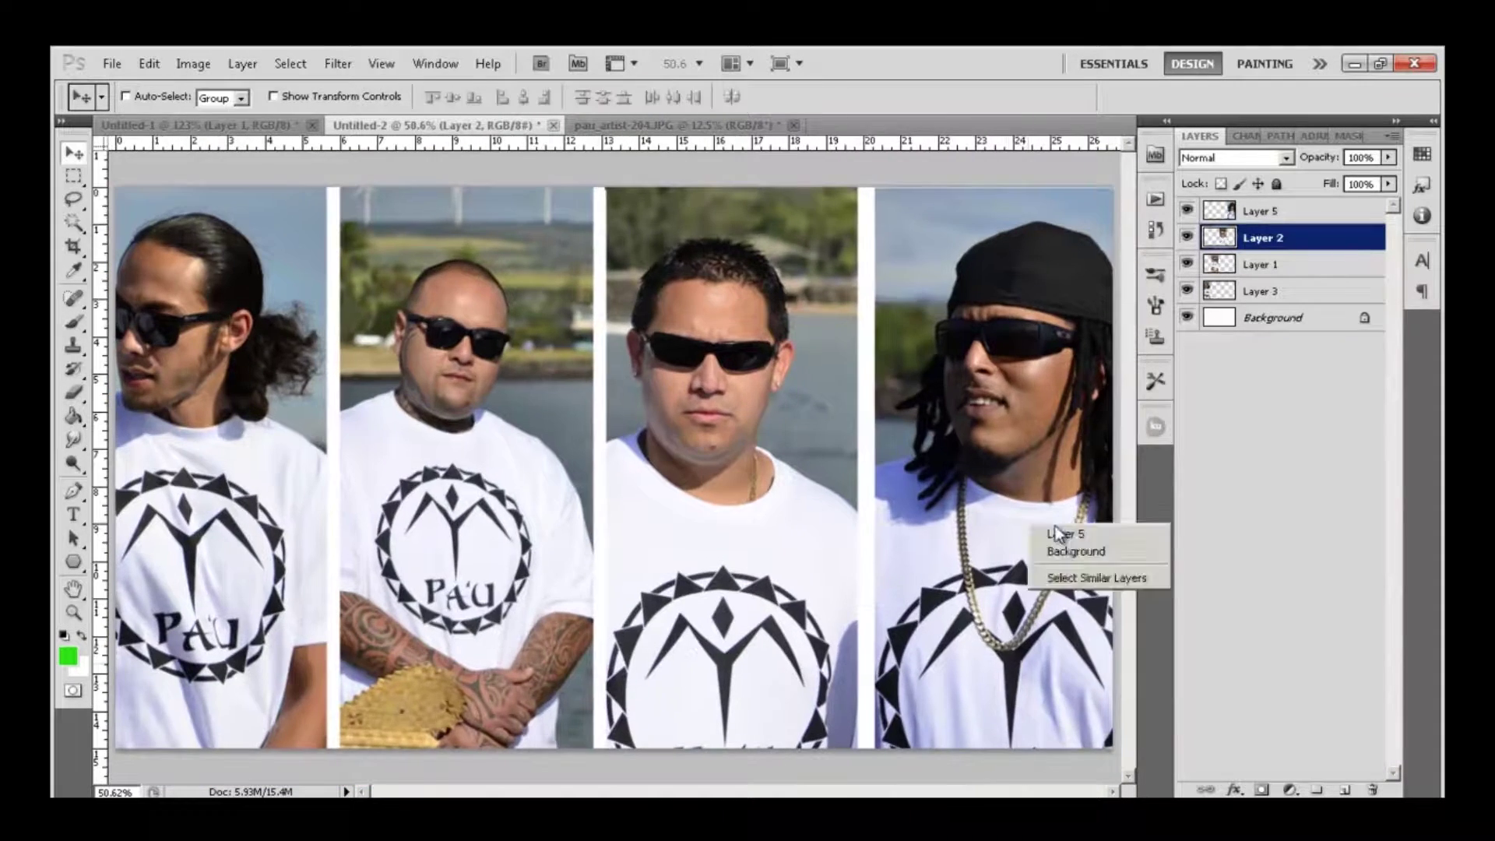
left_click(1061, 532)
- Try moving the Layer 2 and Layer 1 photos over to the rightmost panel
scroll(689, 530, "down", 2)
right_click(685, 502)
left_click(705, 508)
left_click_drag(690, 510, 903, 511)
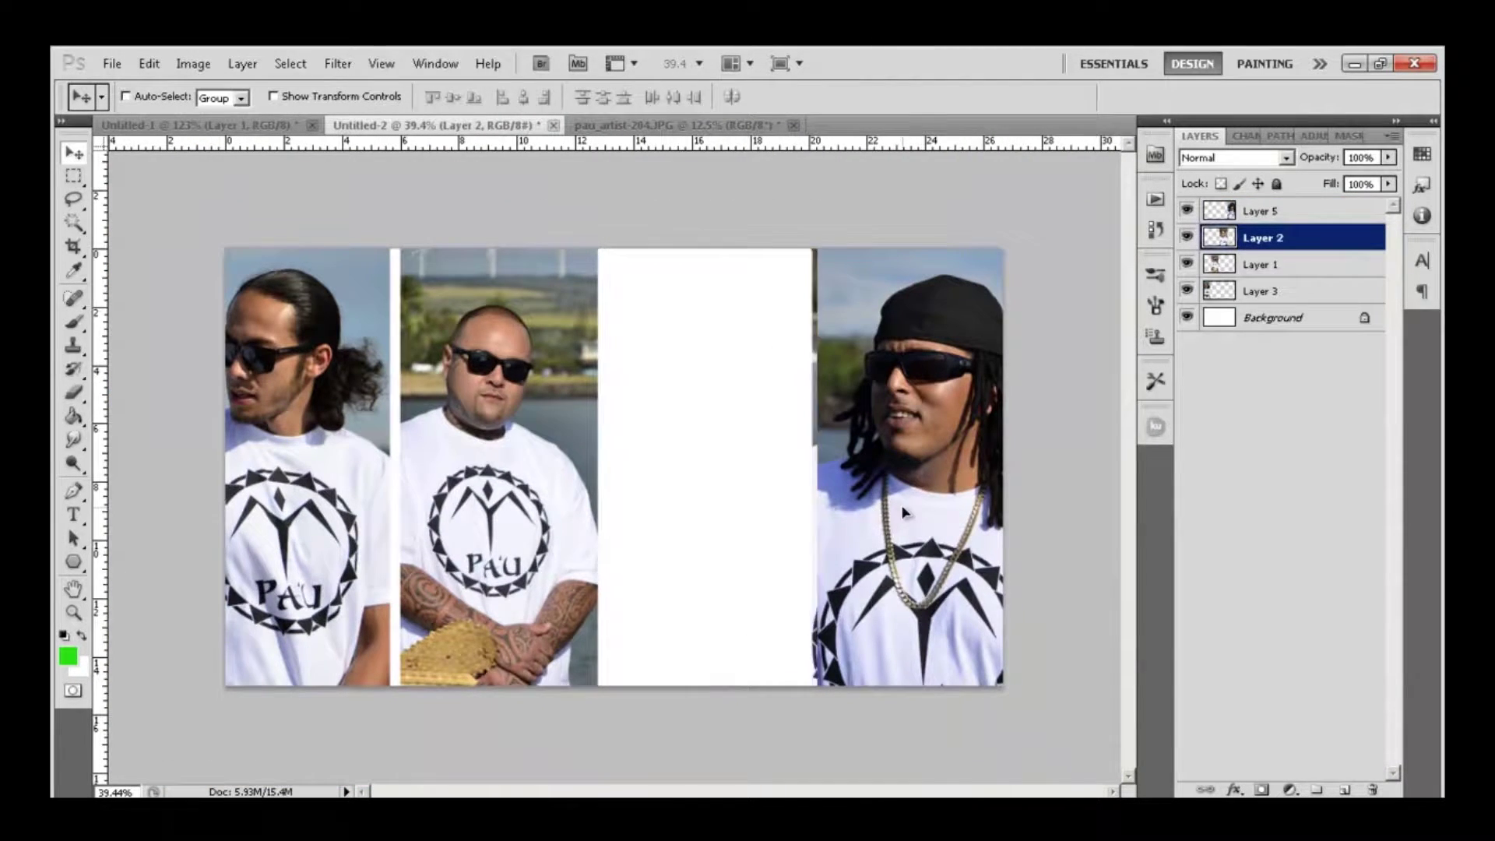
left_click_drag(517, 508, 892, 507)
key("ctrl+alt+z")
key("ctrl+alt+z")
- Shift the Layer 1 and Layer 3 photos right to close the white gaps between the panels
left_click_drag(518, 507, 536, 544)
left_click(512, 545, "ctrl")
left_click(315, 532, "ctrl")
left_click_drag(316, 532, 348, 532)
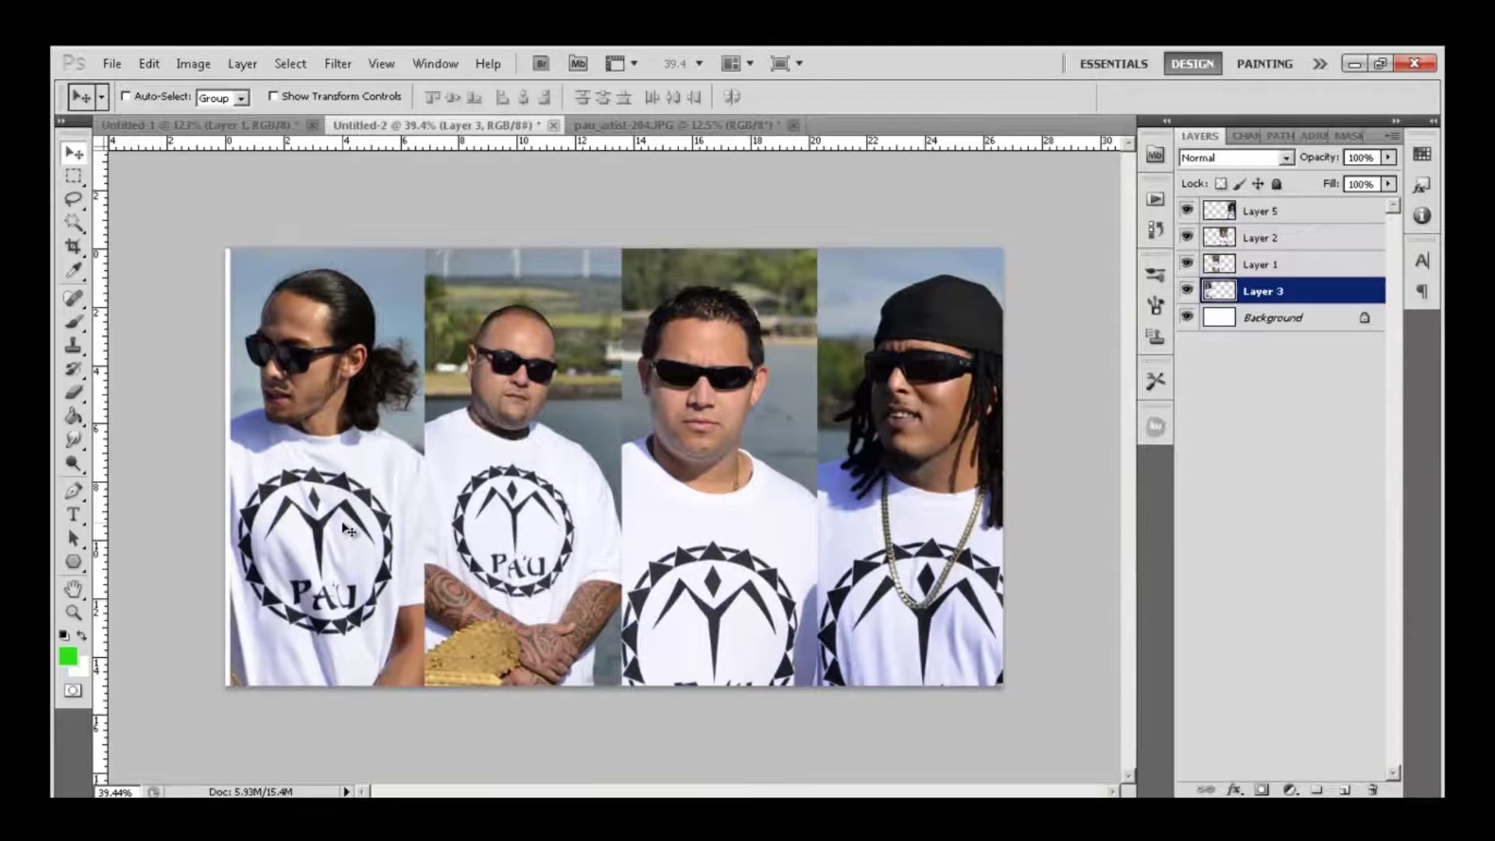
- Shift the Layer 3 photo left to open a gap between the first and second panels
left_click_drag(227, 521, 208, 521)
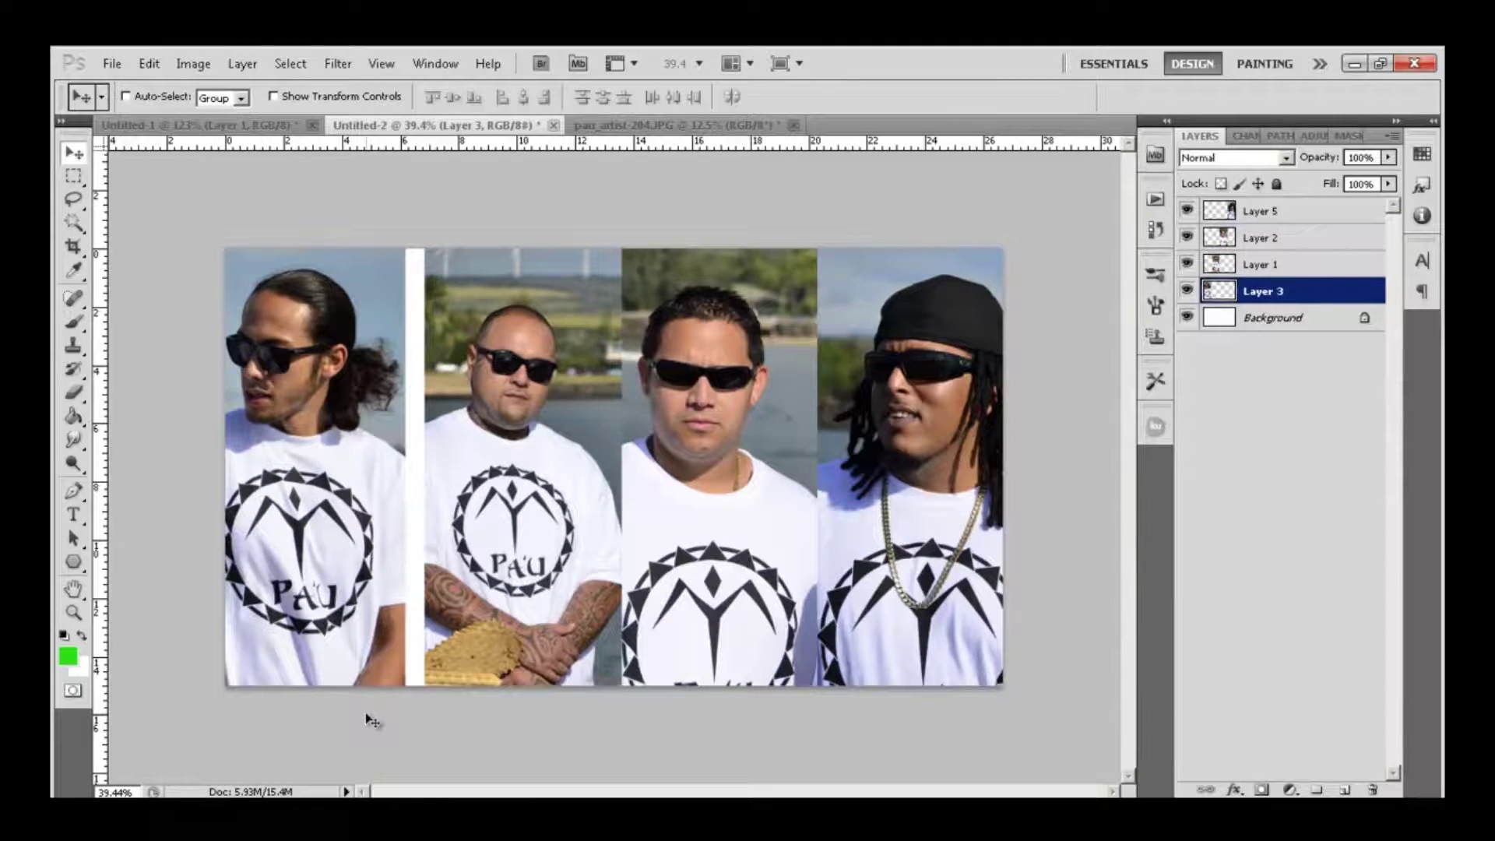
left_click_drag(919, 489, 662, 490)
key("ctrl+alt+z")
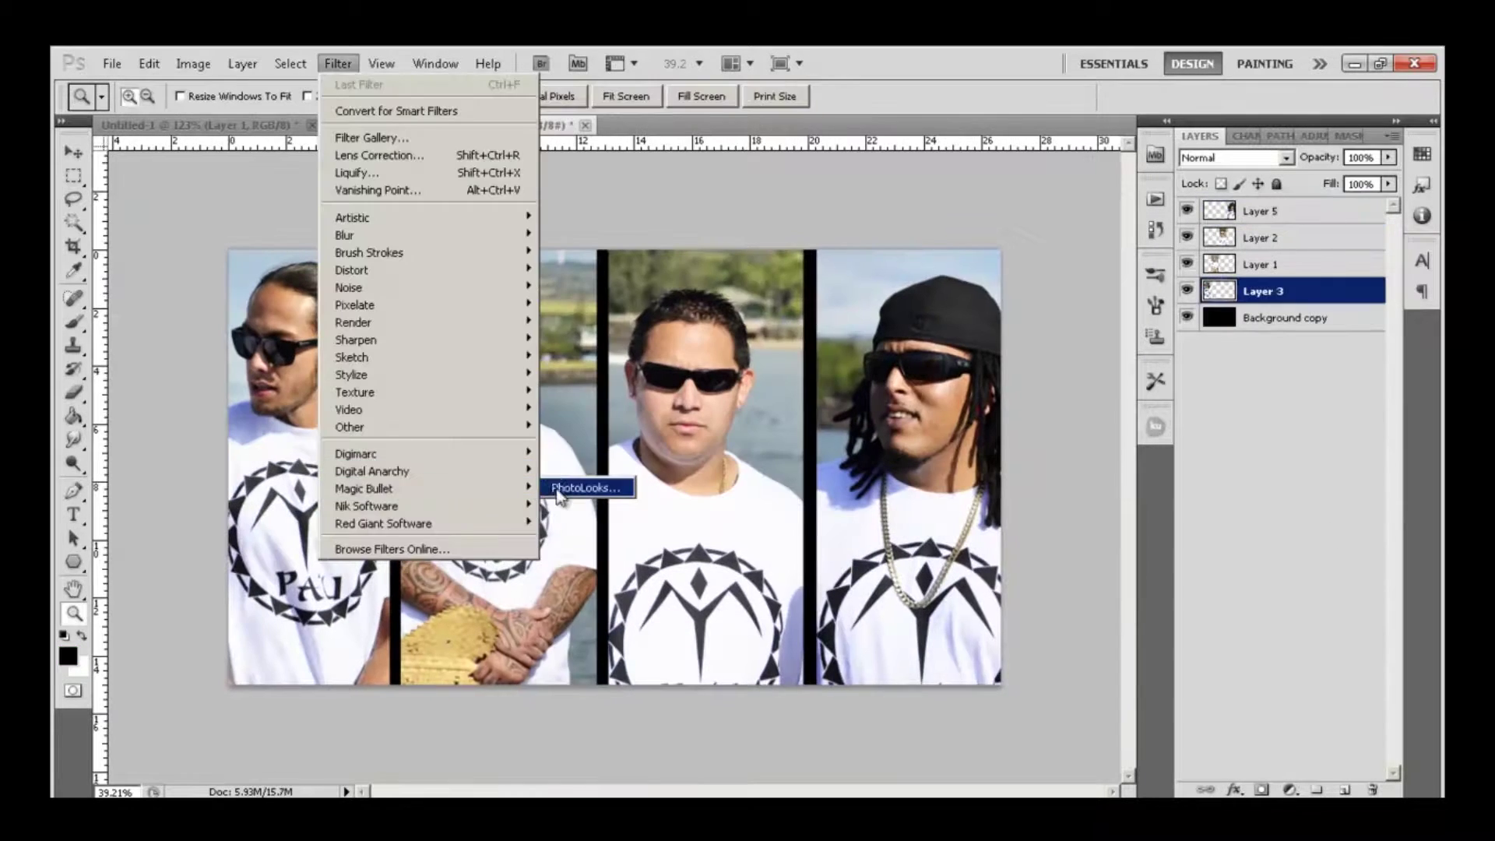
- Browse the Magic Bullet PhotoLooks presets for the Layer 3 photo and apply one of the looks
left_click(557, 492)
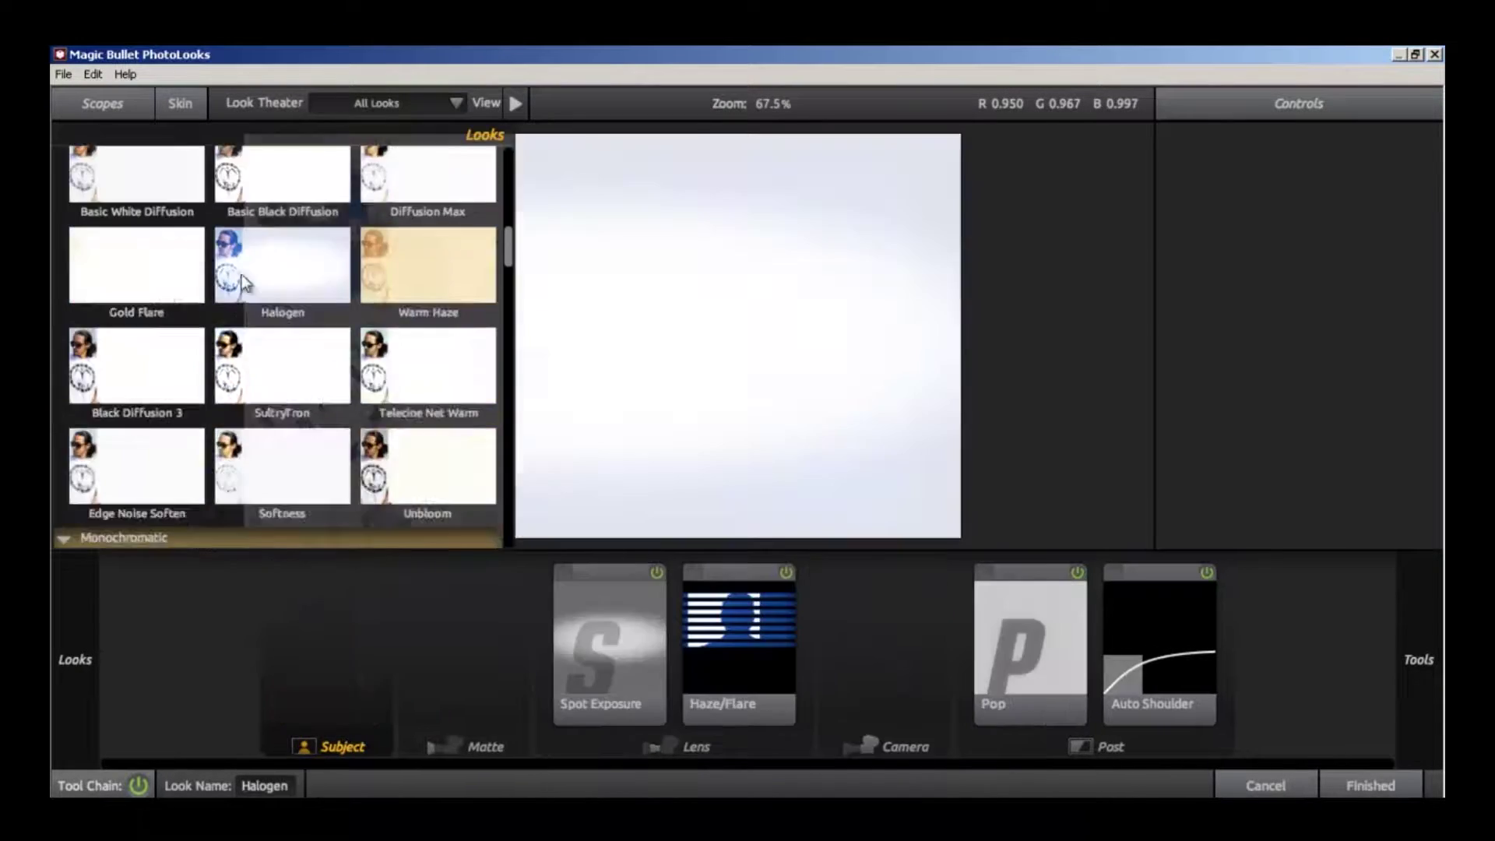
scroll(327, 410, "down", 5)
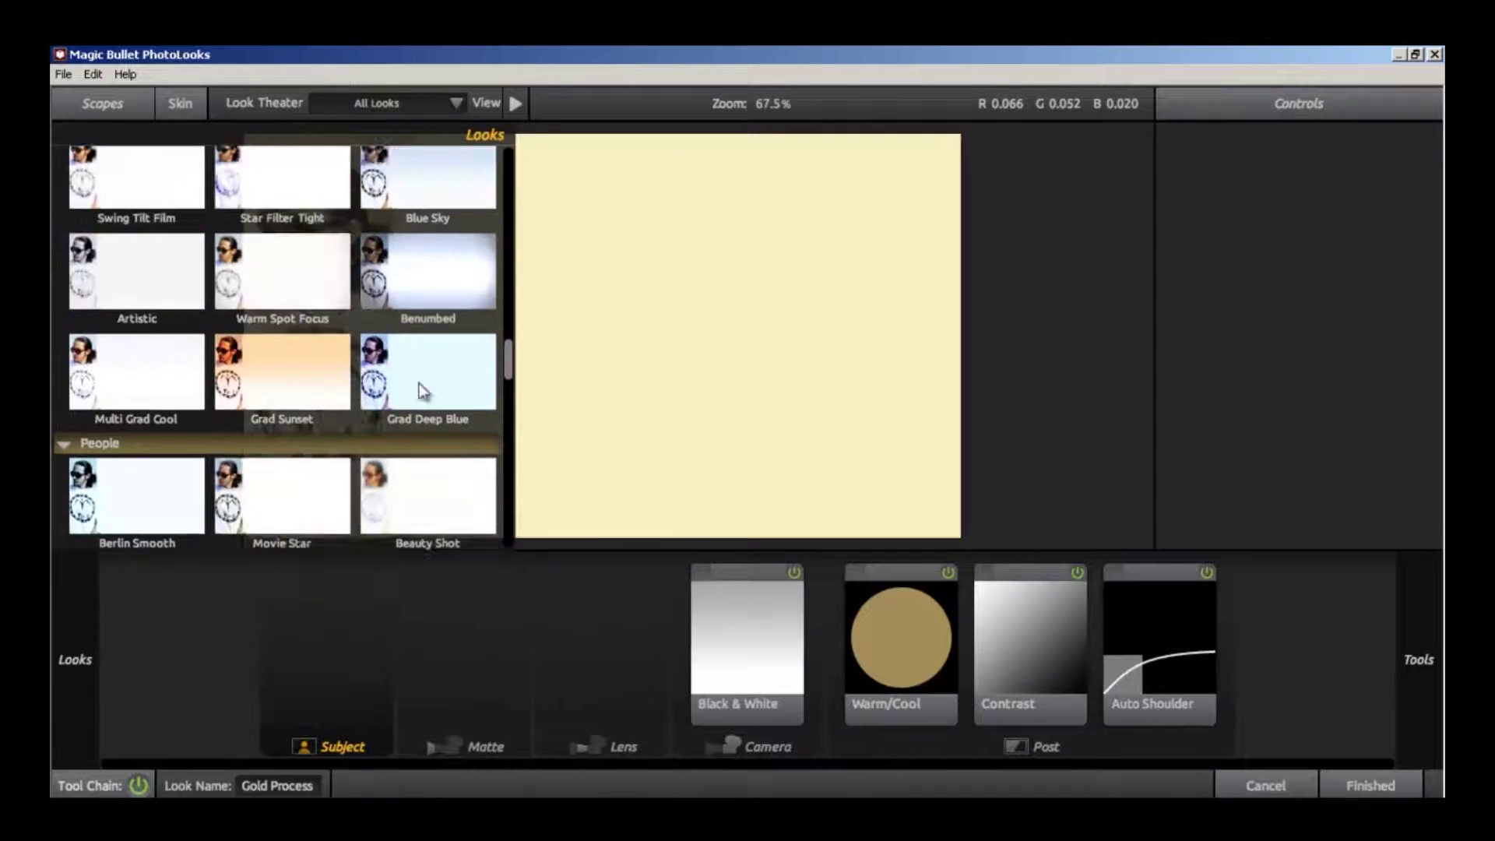
scroll(419, 383, "down", 3)
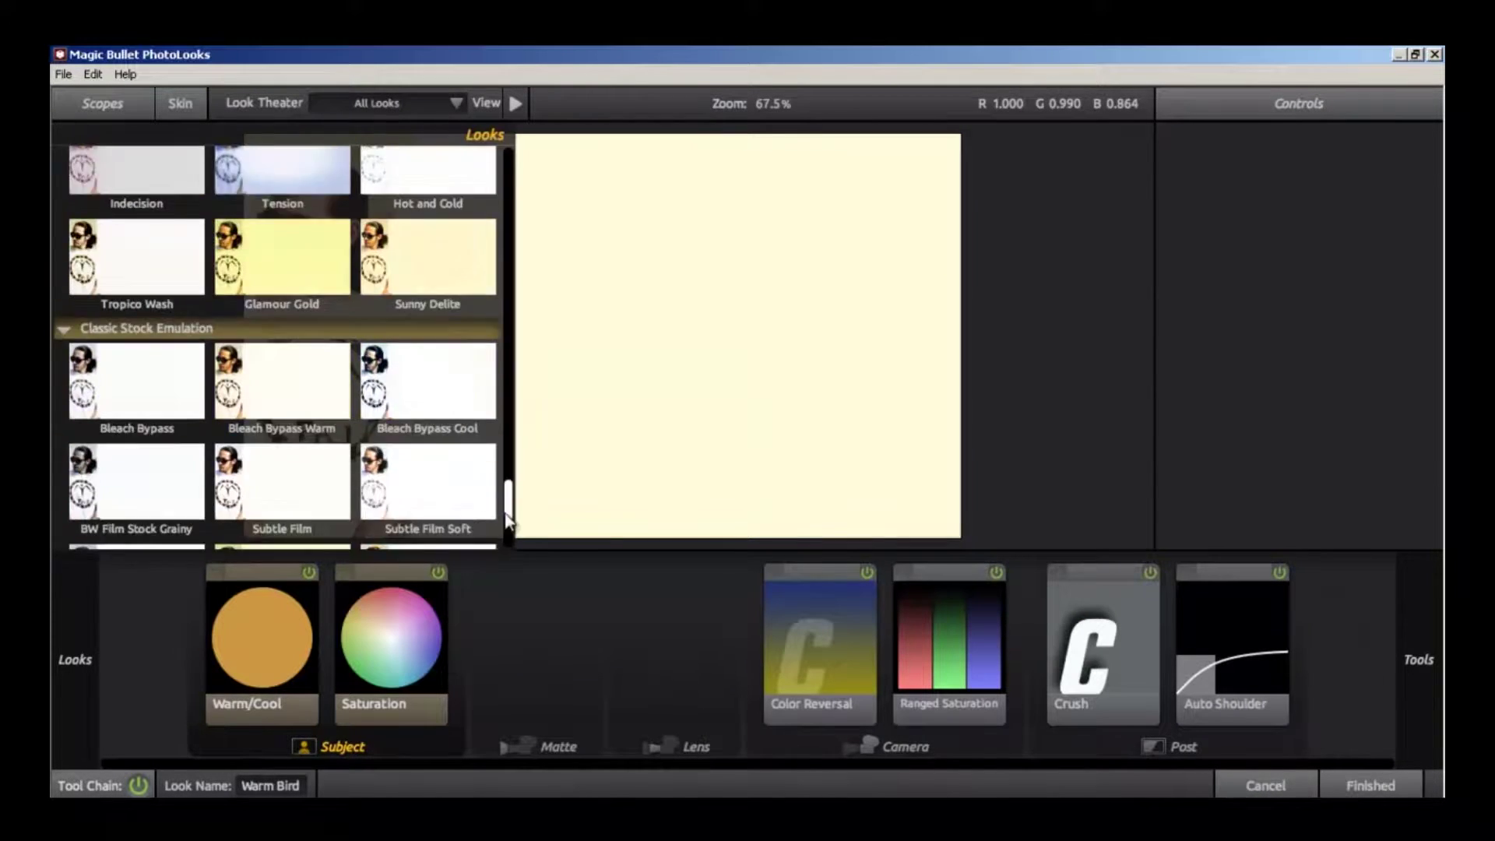
scroll(64, 235, "up", 5)
scroll(329, 400, "down", 8)
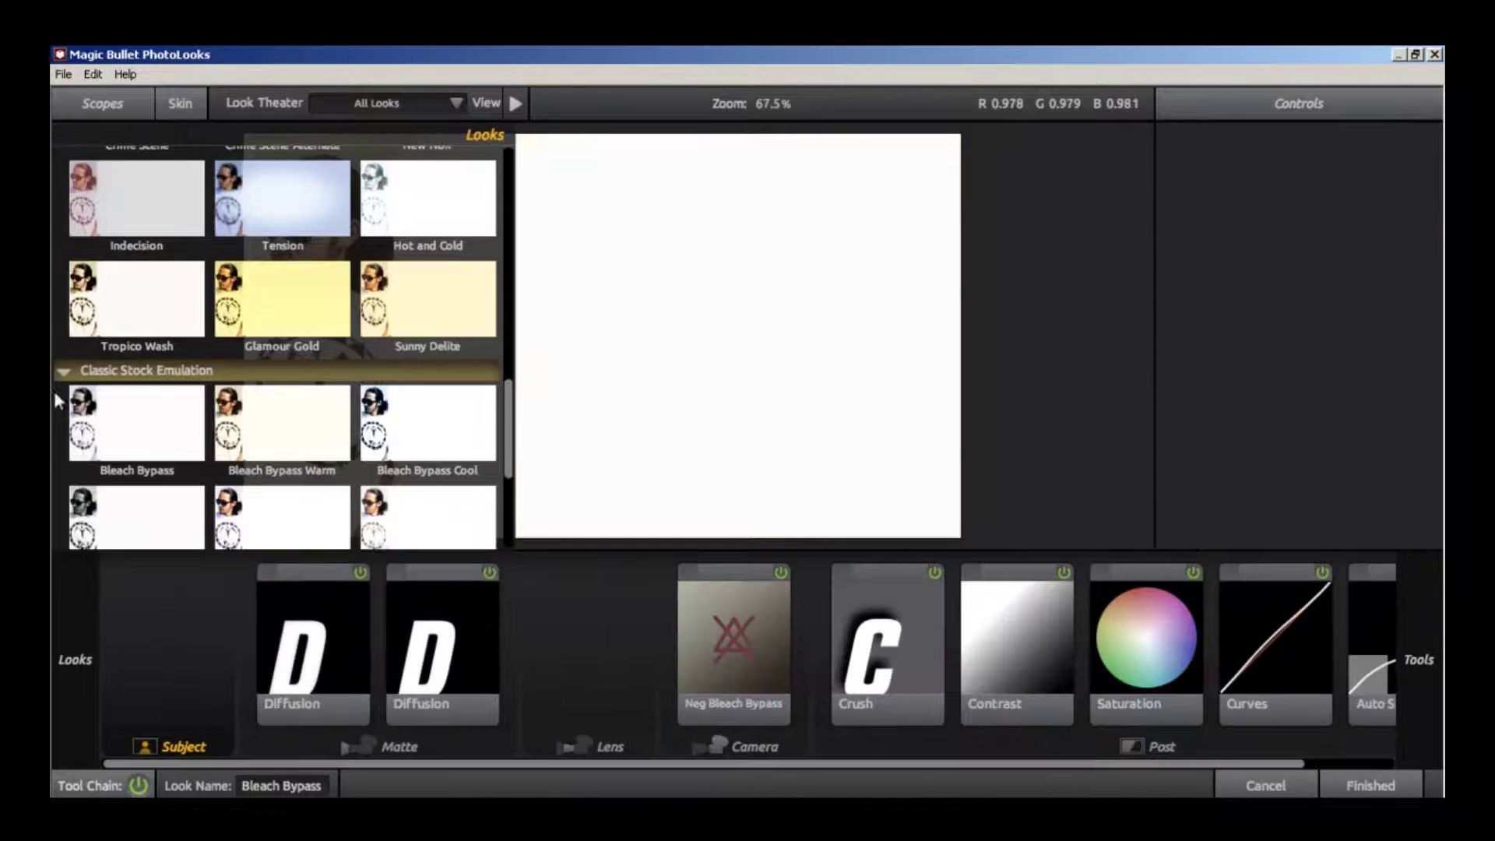
scroll(54, 391, "down", 3)
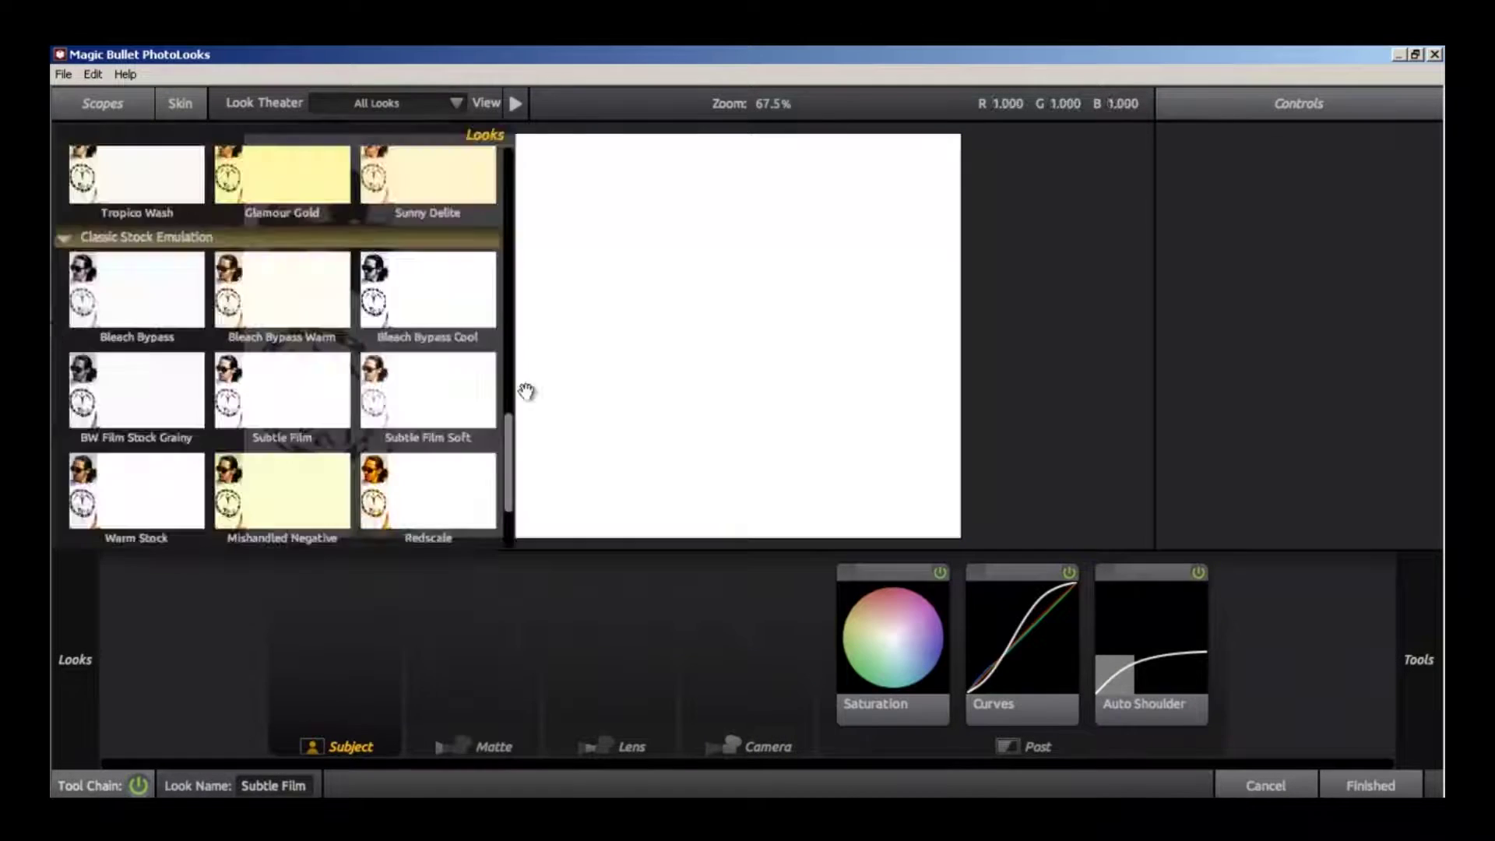
scroll(67, 541, "down", 2)
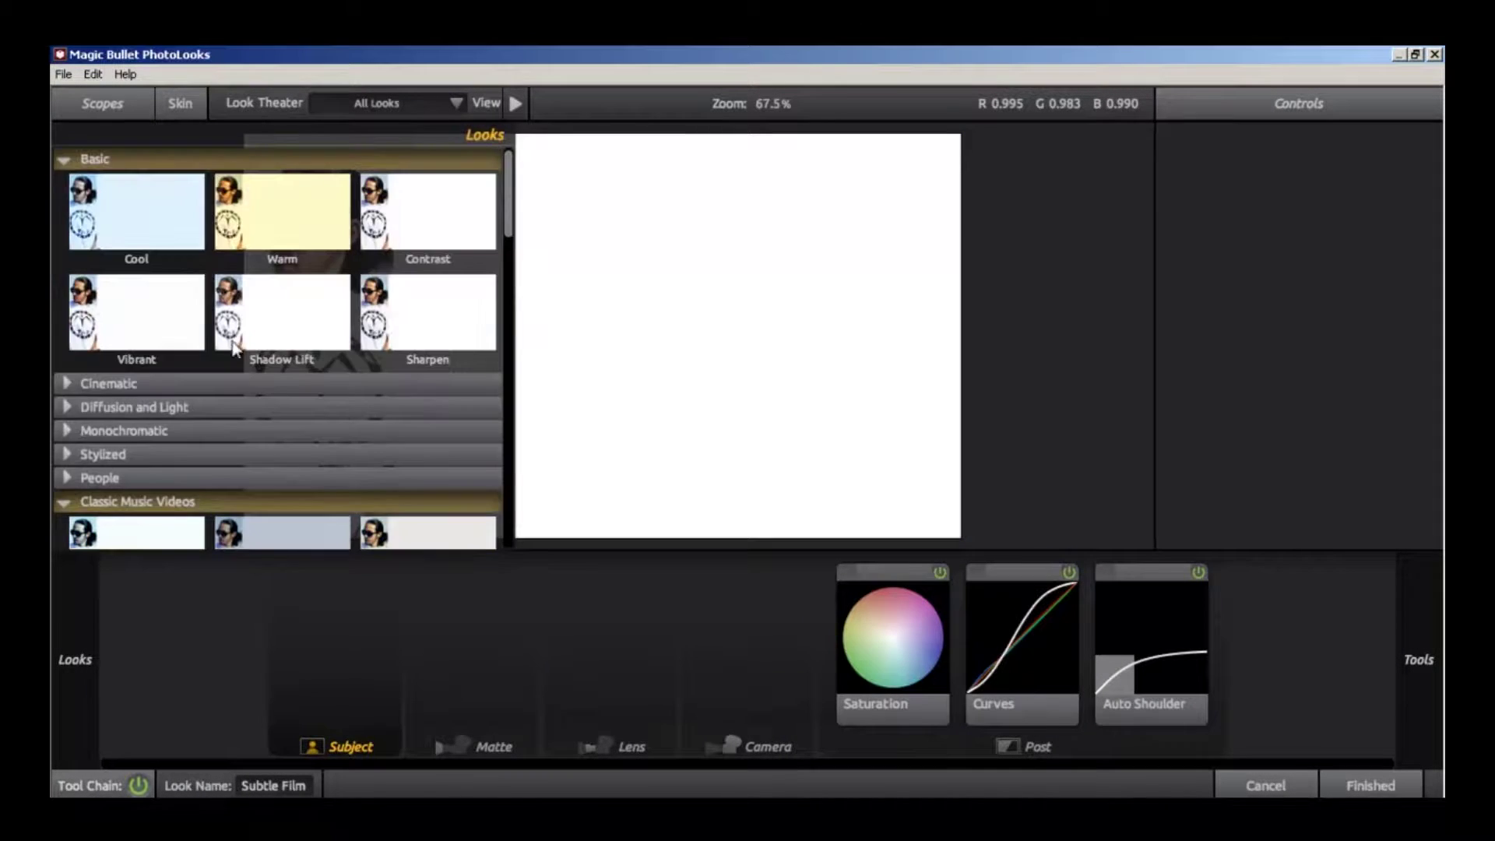
left_click(405, 321)
scroll(444, 406, "down", 6)
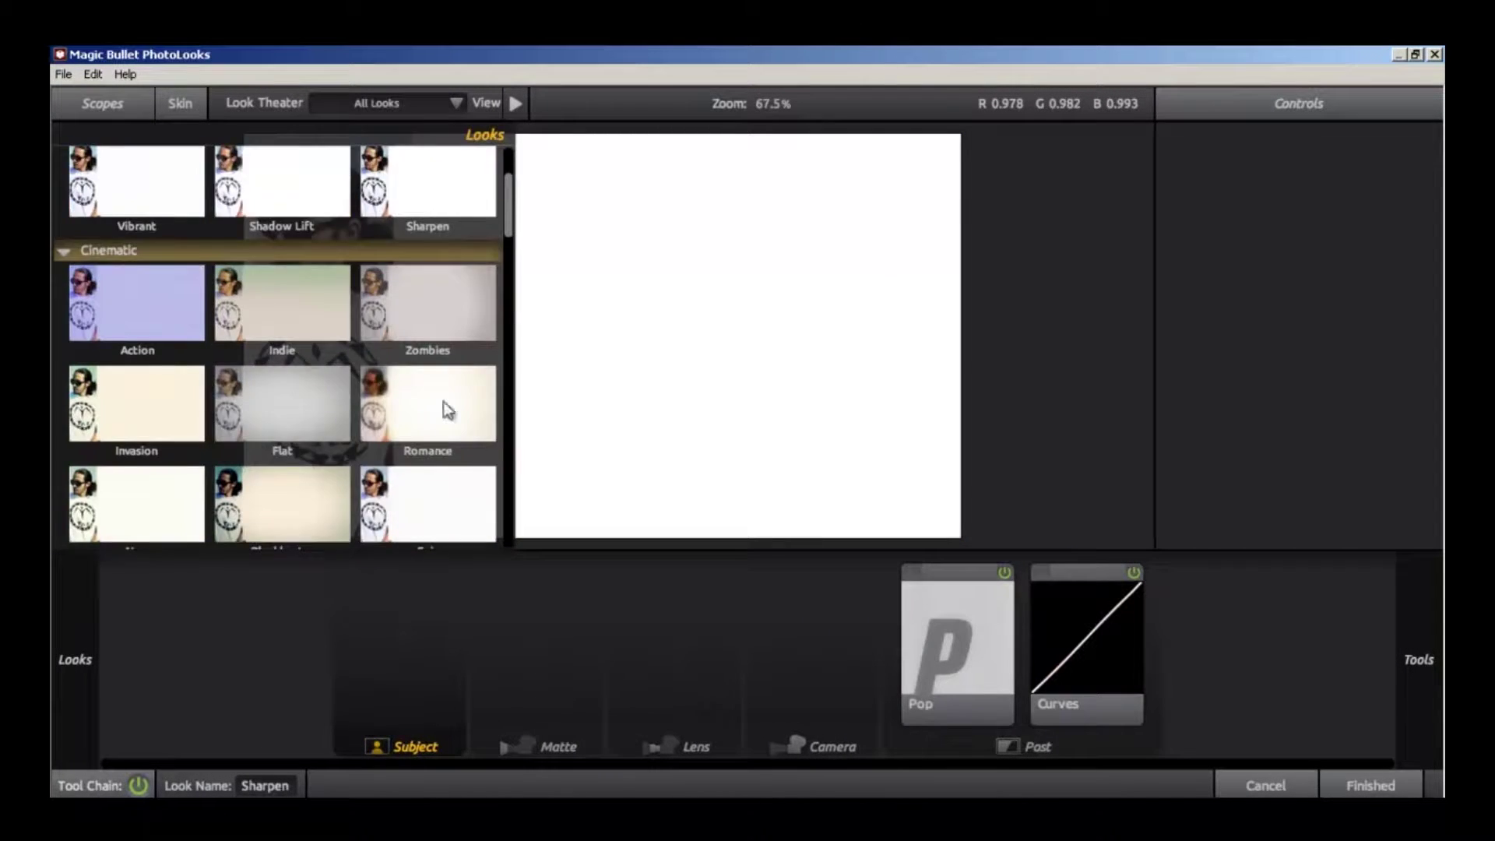
left_click(306, 468)
left_click(1371, 785)
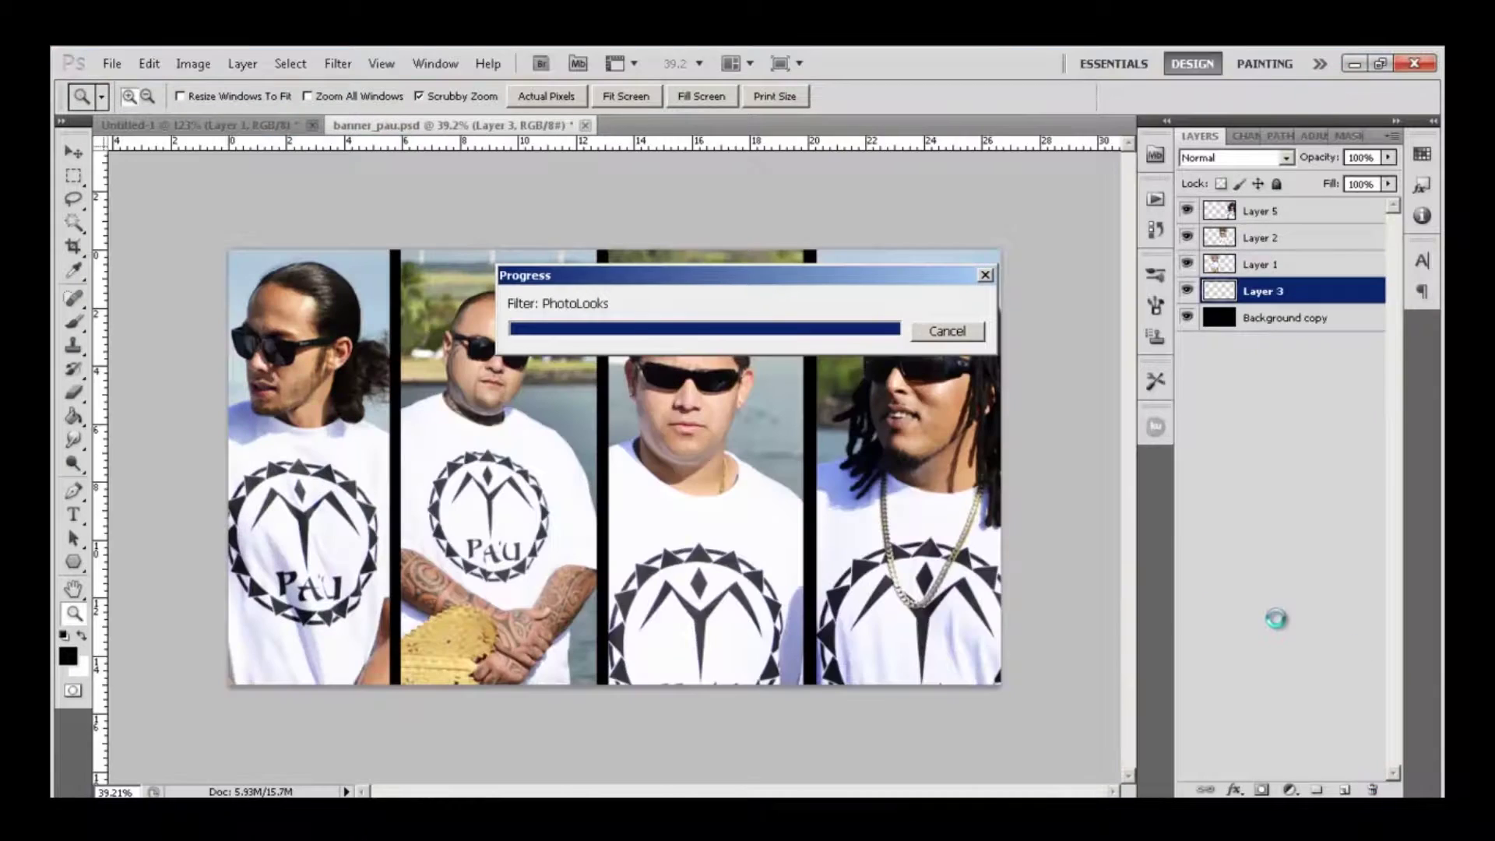
- Apply the Sharpen filter to each of the four photo layers, Layer 3, Layer 1, Layer 2 and Layer 5
key("v")
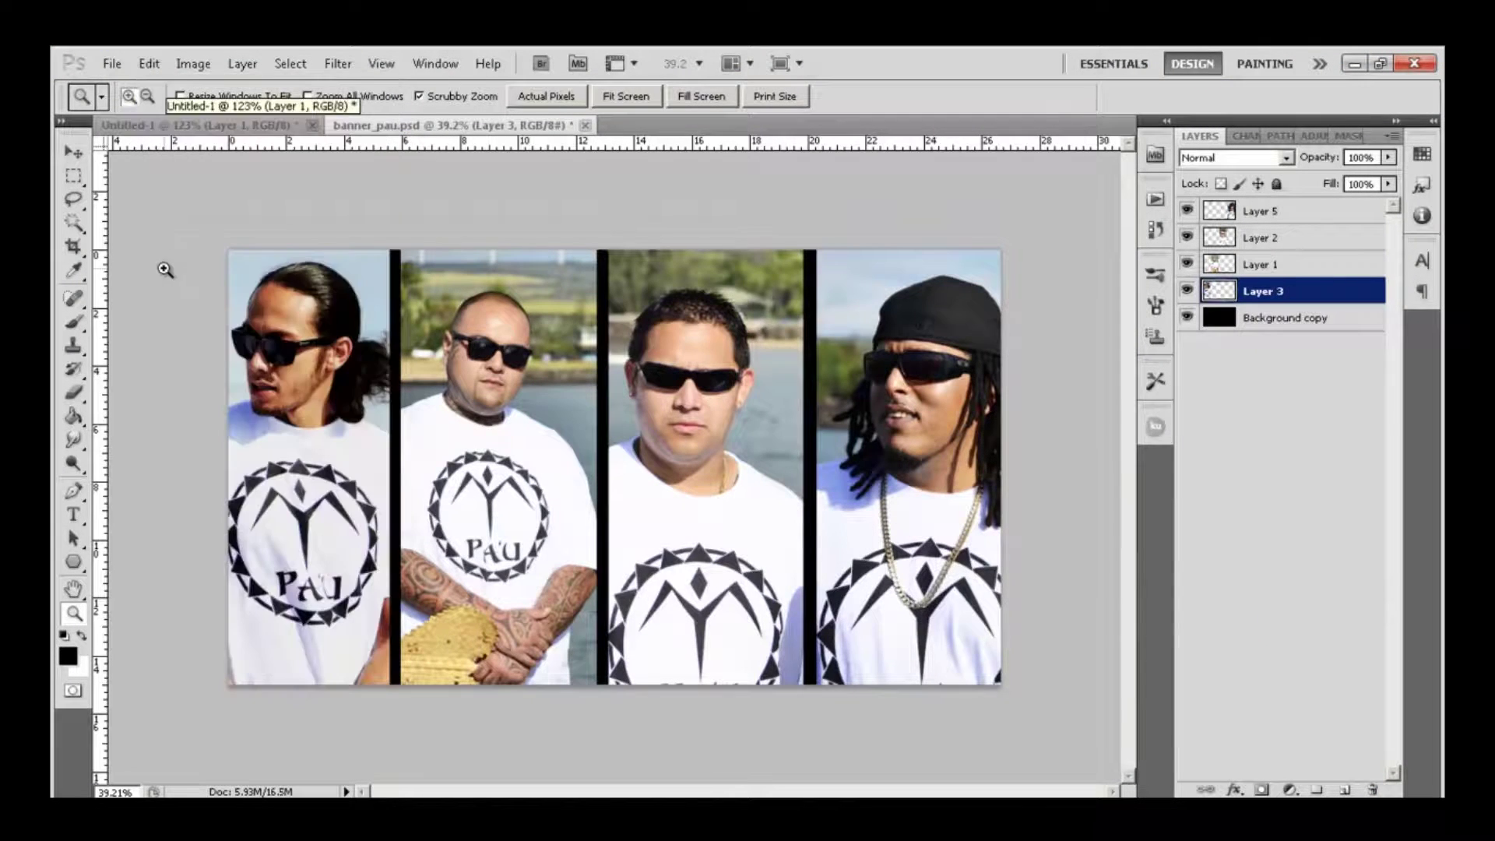
left_click(290, 64)
key("Escape")
key("alt+bracketright")
key("alt+bracketright")
left_click(331, 65)
key("alt+bracketright")
left_click(337, 63)
key("alt+bracketleft")
key("alt+bracketleft")
key("alt+bracketleft")
- Start Viveza 2 on Layer 3 with brightness 22%, contrast 18%, saturation -17% and structure 41%
left_click(337, 63)
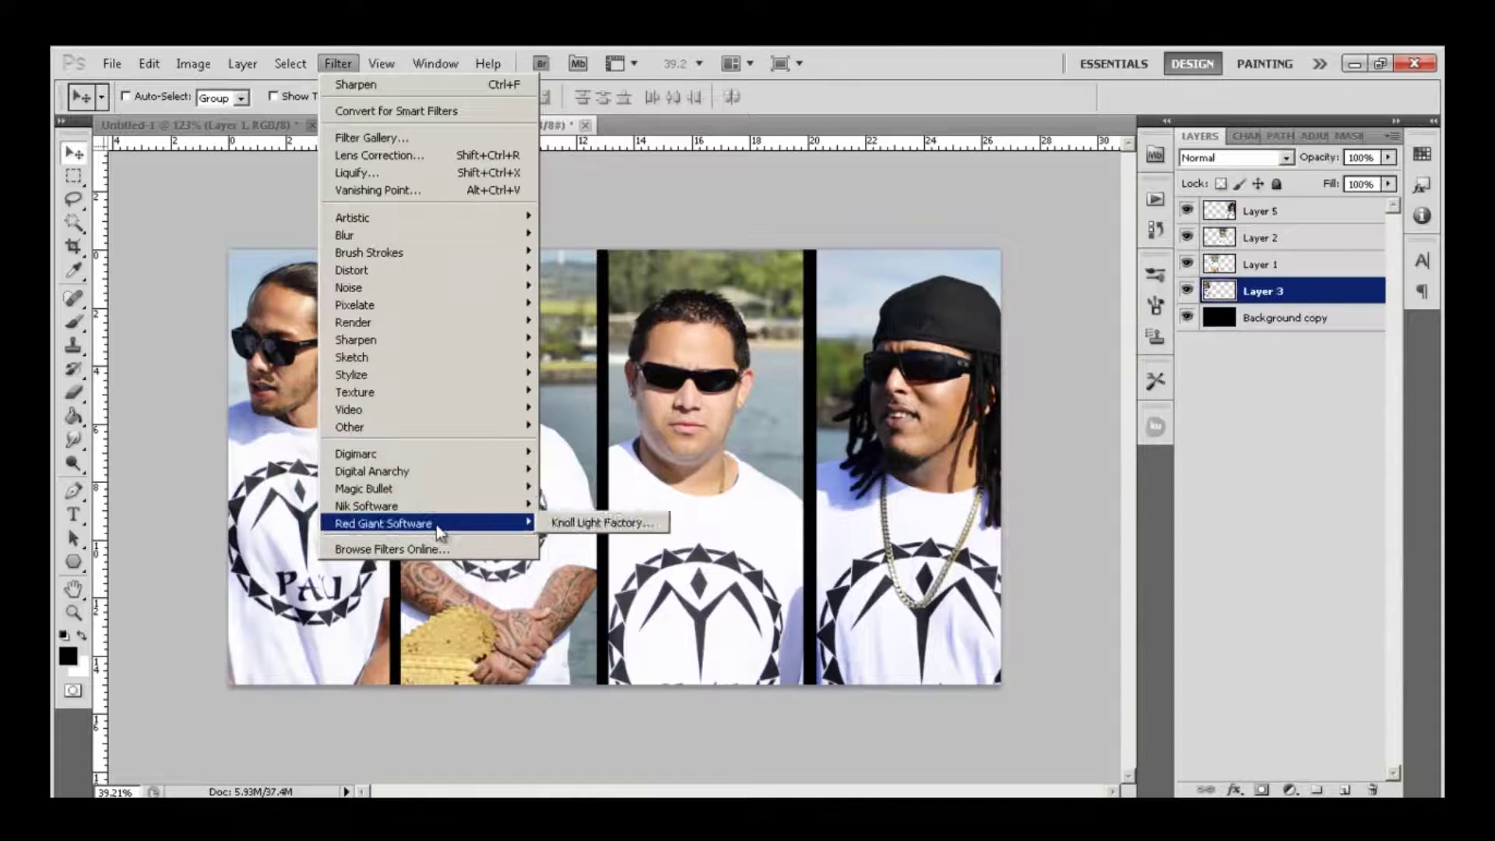
left_click(582, 507)
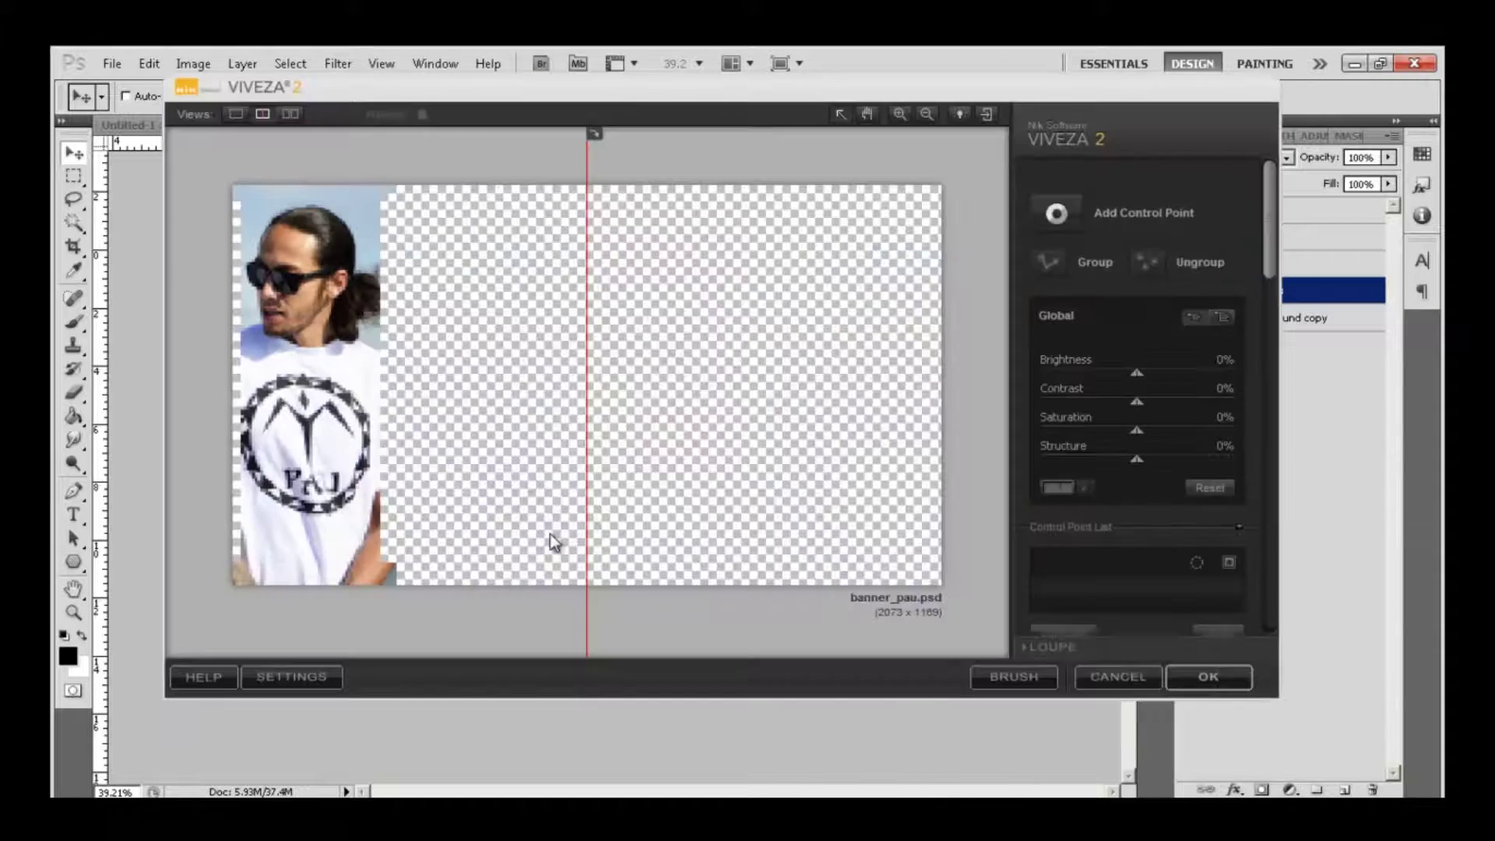
left_click_drag(1137, 372, 1180, 373)
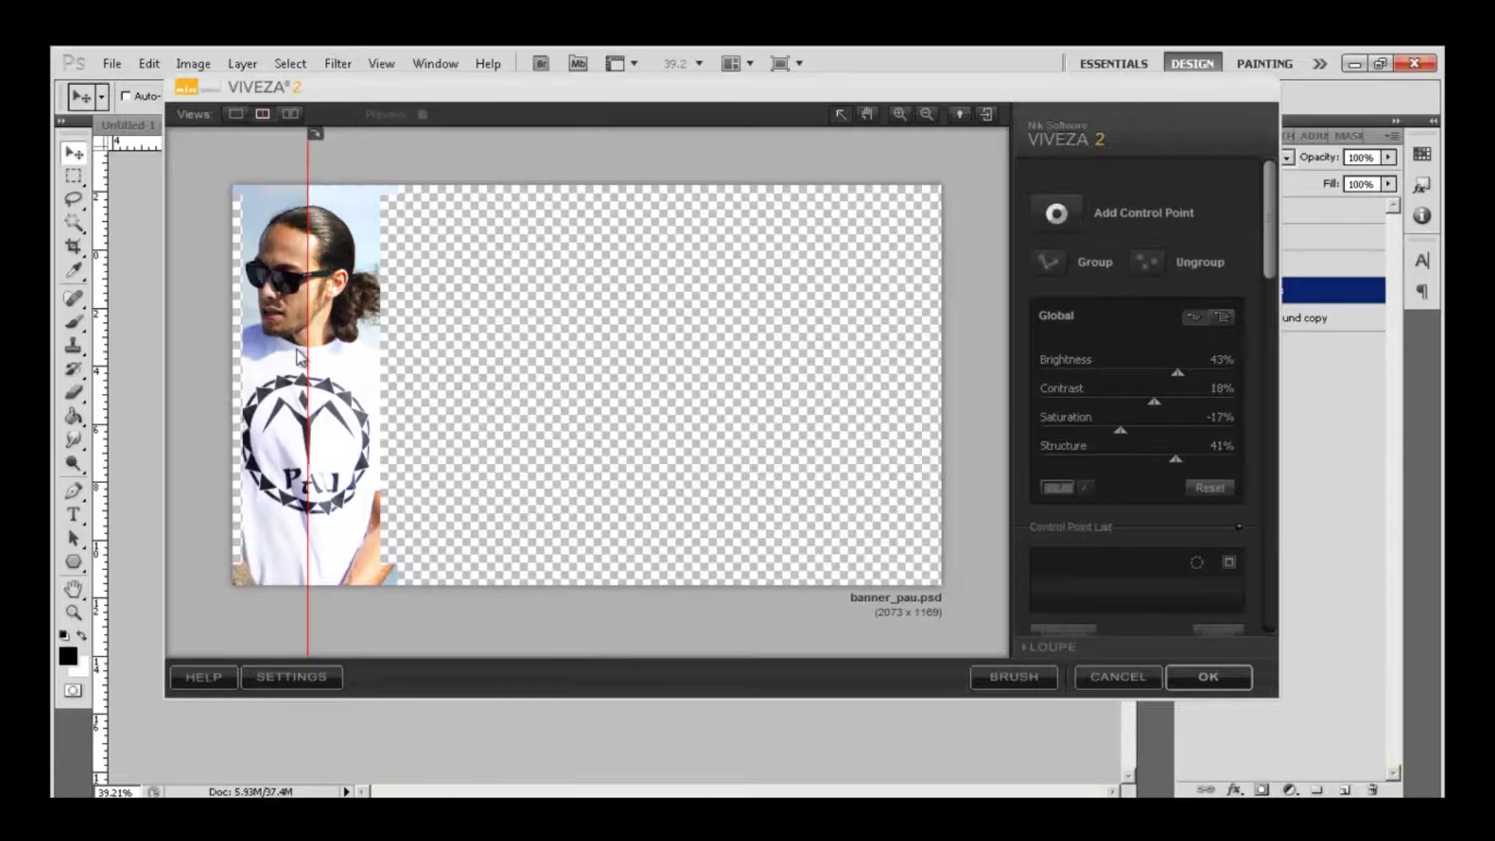
left_click(1225, 316)
- Review the Viveza 2 filter settings and apply the adjustment to Layer 3 as a separate layer
left_click(292, 676)
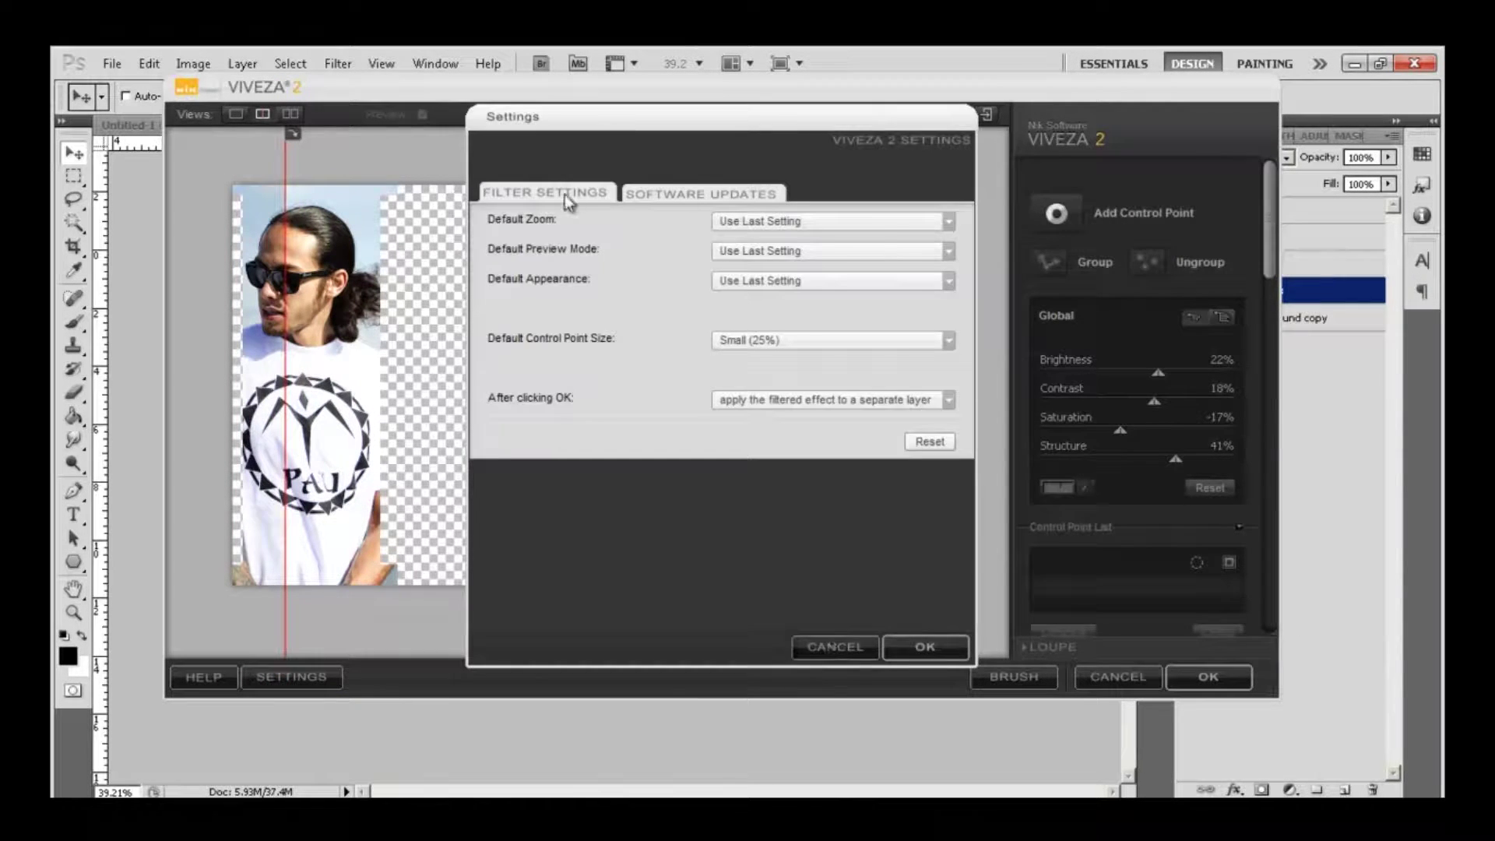
left_click(926, 647)
scroll(1169, 312, "down", 5)
scroll(1185, 293, "up", 5)
left_click(1208, 677)
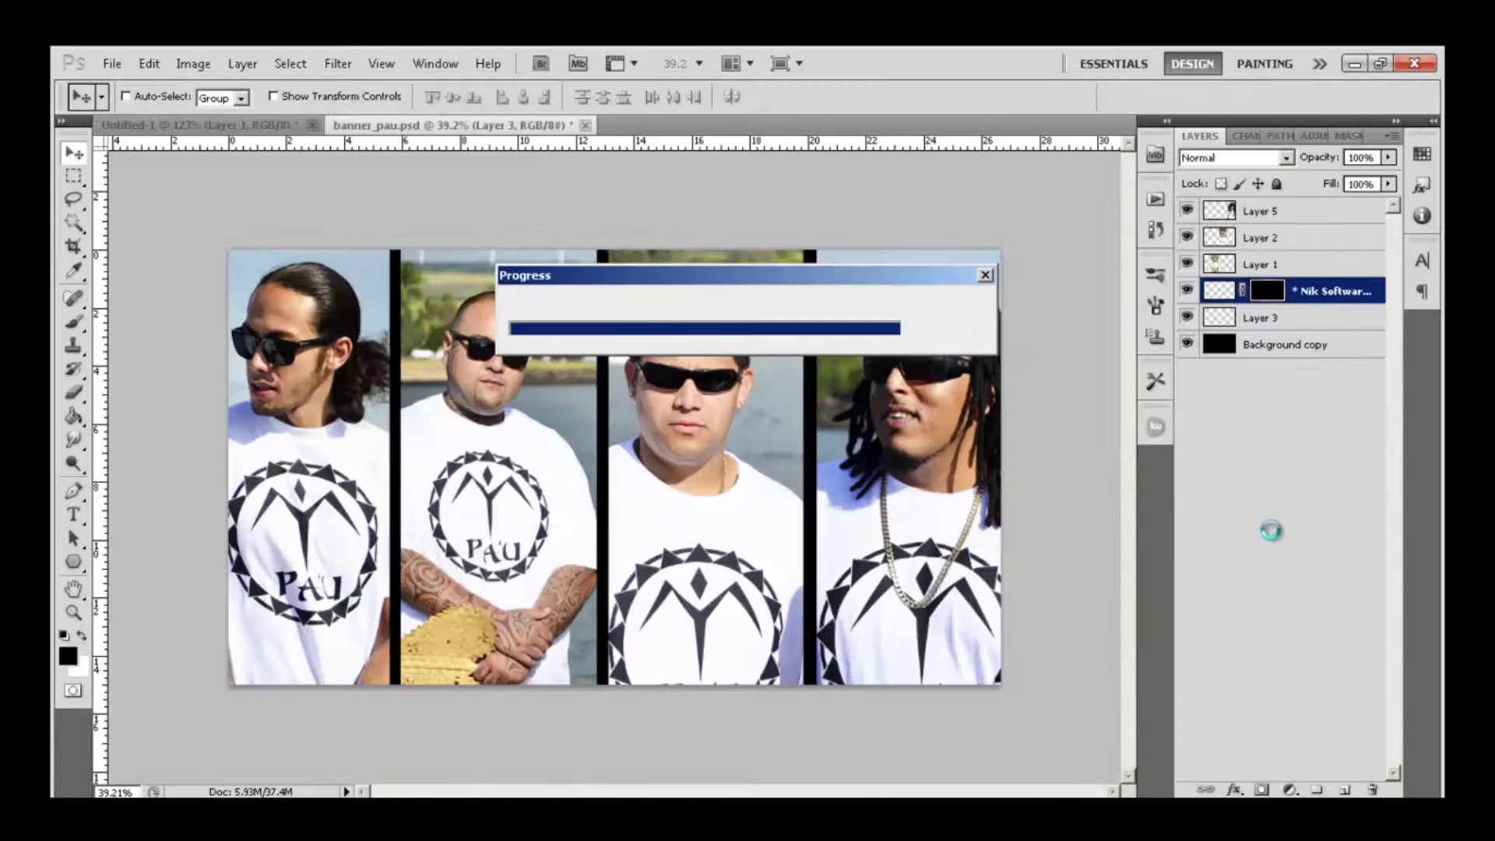
- Apply a Viveza 2 adjustment to the second panel's photo on Layer 1
left_click(1260, 264)
left_click(435, 63)
left_click(588, 503)
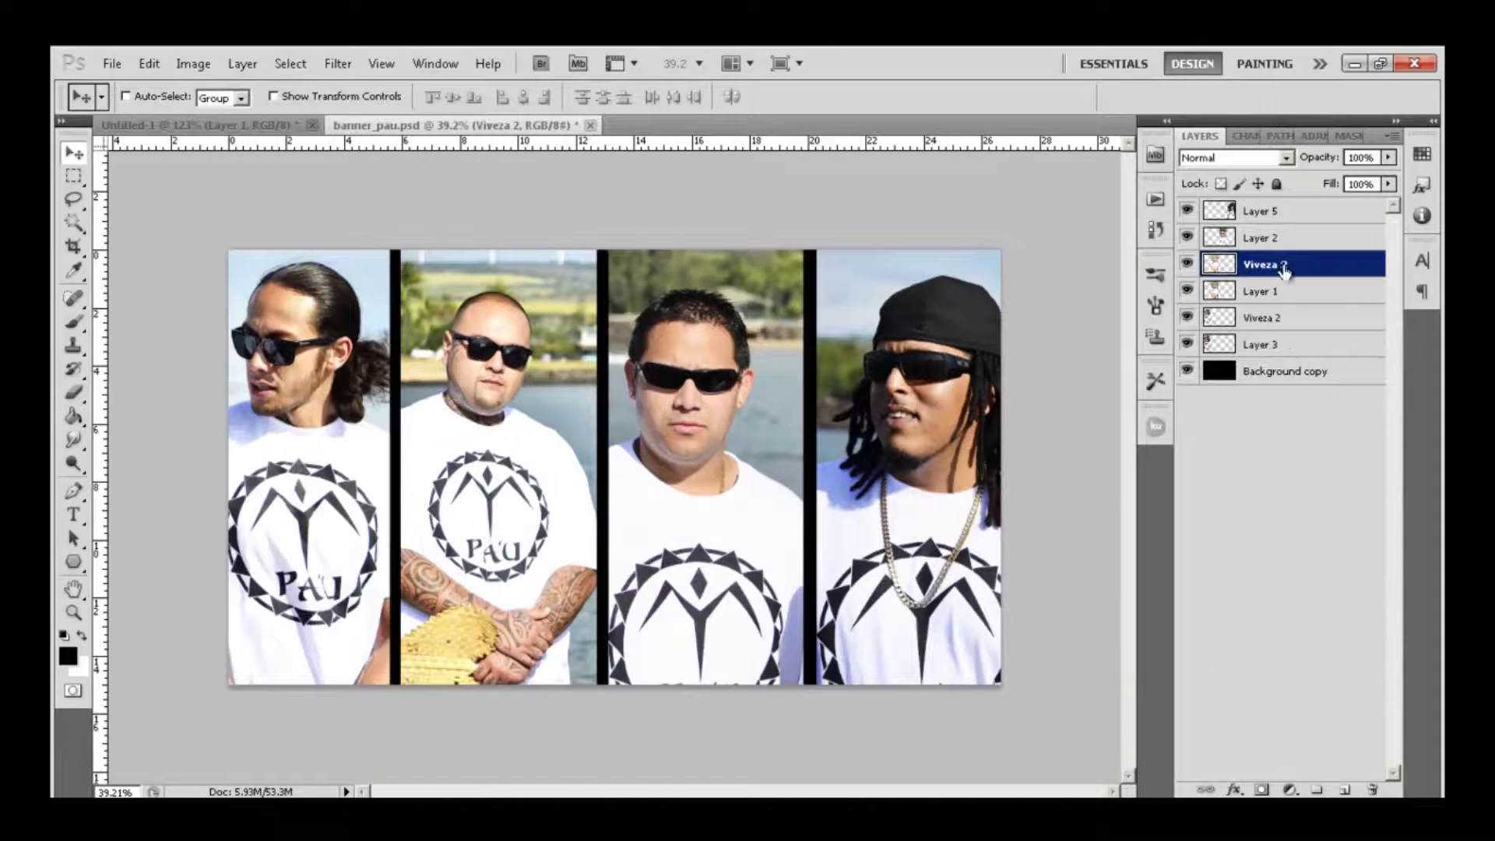
- Apply Viveza 2 to the third panel's photo on Layer 2, raising brightness to 22% and contrast to about 10%
left_click(1261, 237)
left_click(338, 63)
left_click(572, 523)
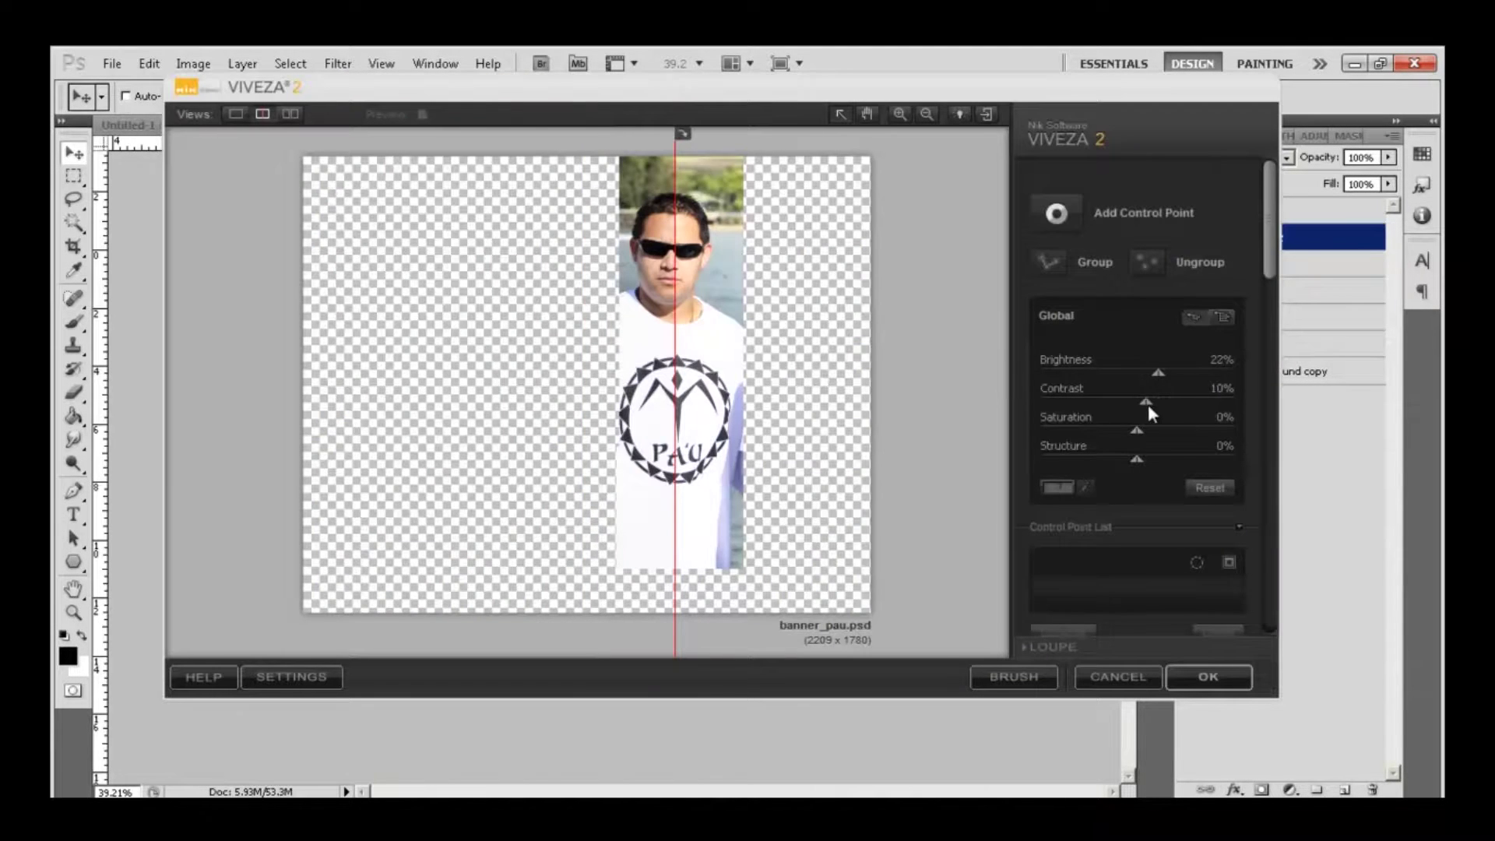
left_click(1208, 677)
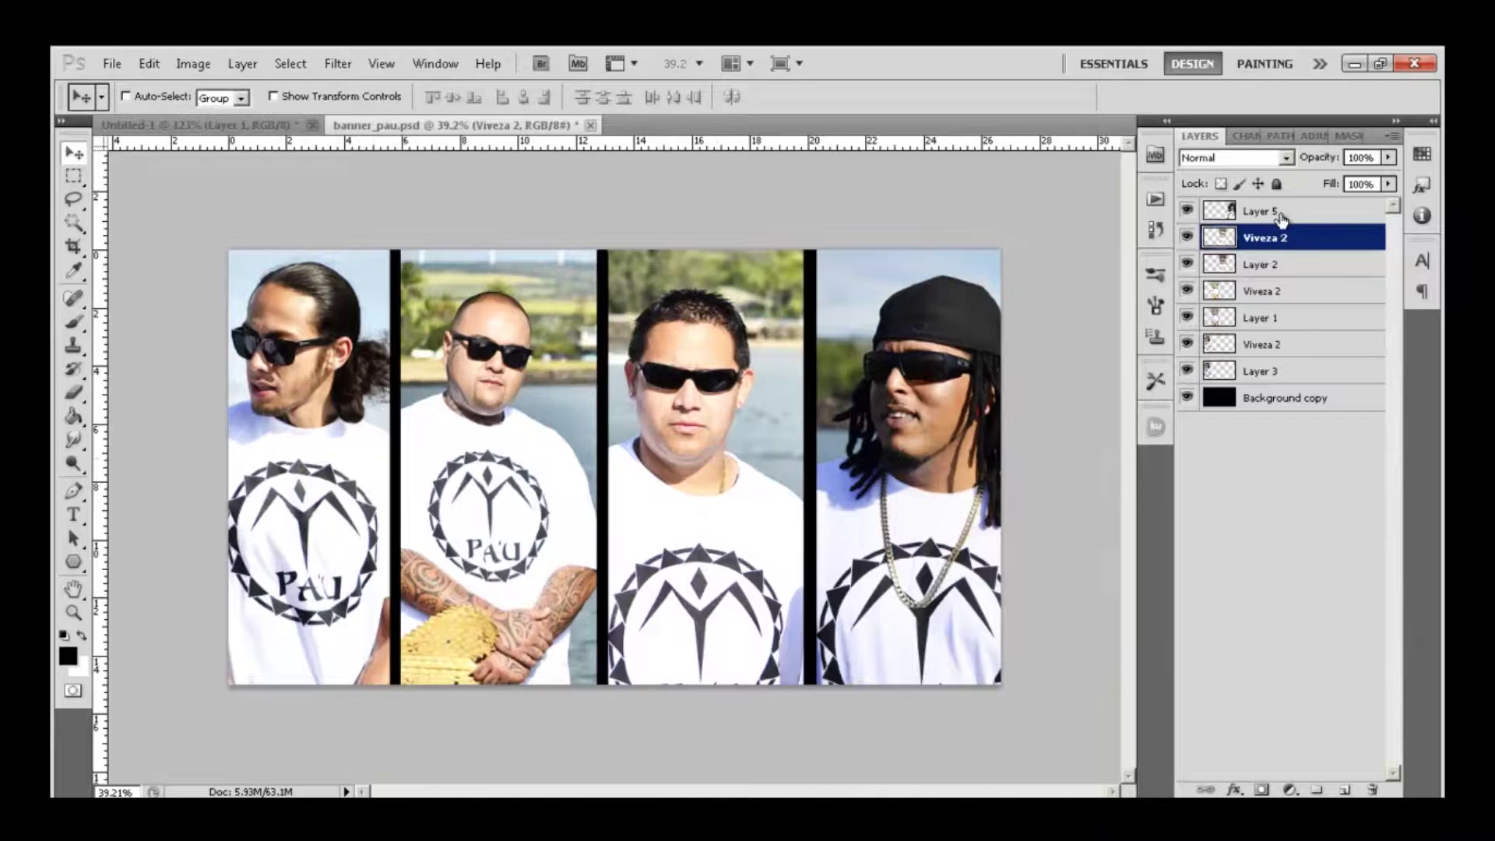
- Apply a Viveza 2 adjustment to the capped man's photo on Layer 5
left_click(1261, 207)
left_click(338, 63)
left_click(580, 523)
left_click(1208, 677)
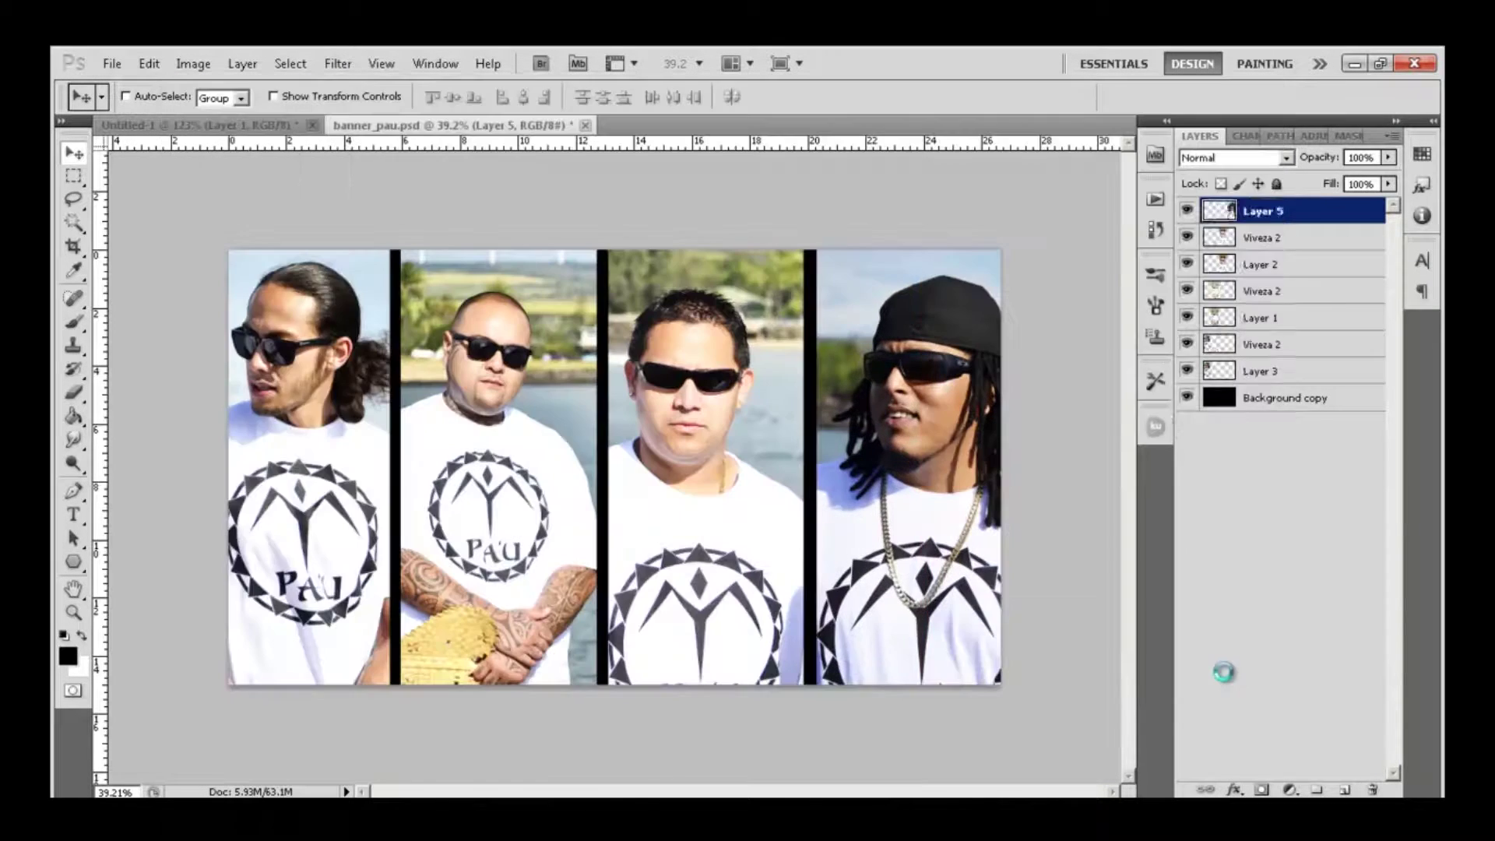
key("alt+f")
key("Escape")
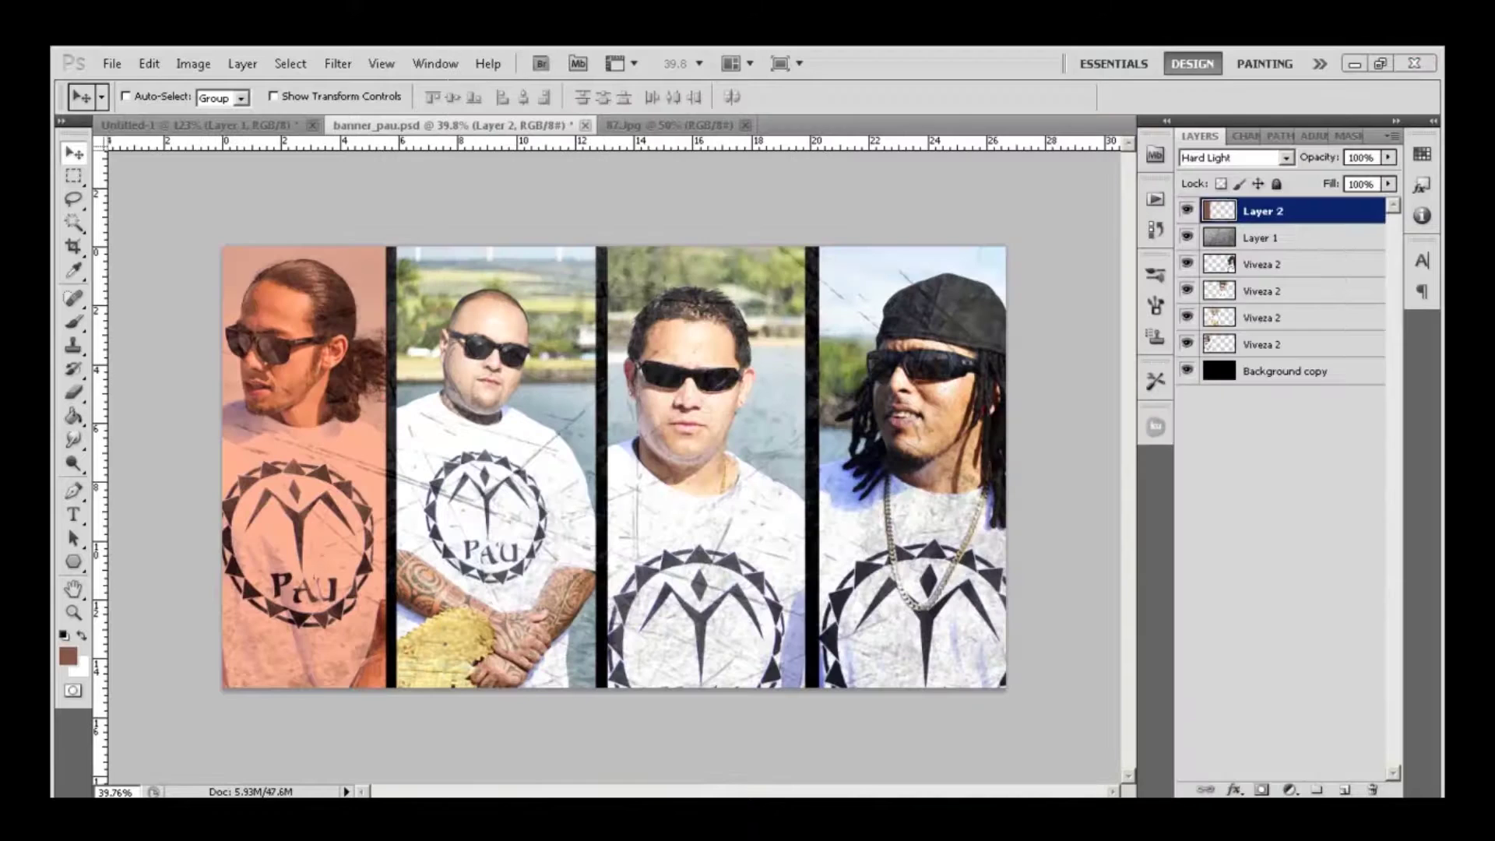
- Try out a series of blending modes on the first panel's color tint, Layer 2
left_click(1234, 158)
left_click(1202, 394)
key("Down")
key("Down")
key("Down")
left_click(1246, 158)
left_click(1246, 177)
key("Down")
key("Down")
key("Down")
key("Down")
key("Down")
key("Down")
key("Down")
key("Down")
key("Down")
key("Down")
key("Down")
key("Down")
key("Down")
key("Down")
key("Down")
key("Down")
key("Down")
- Move the Layer 2 tint directly above the first panel's photo layer and set its blending mode to Multiply
left_click_drag(1293, 211, 1316, 317)
left_click(1234, 158)
left_click(1246, 280)
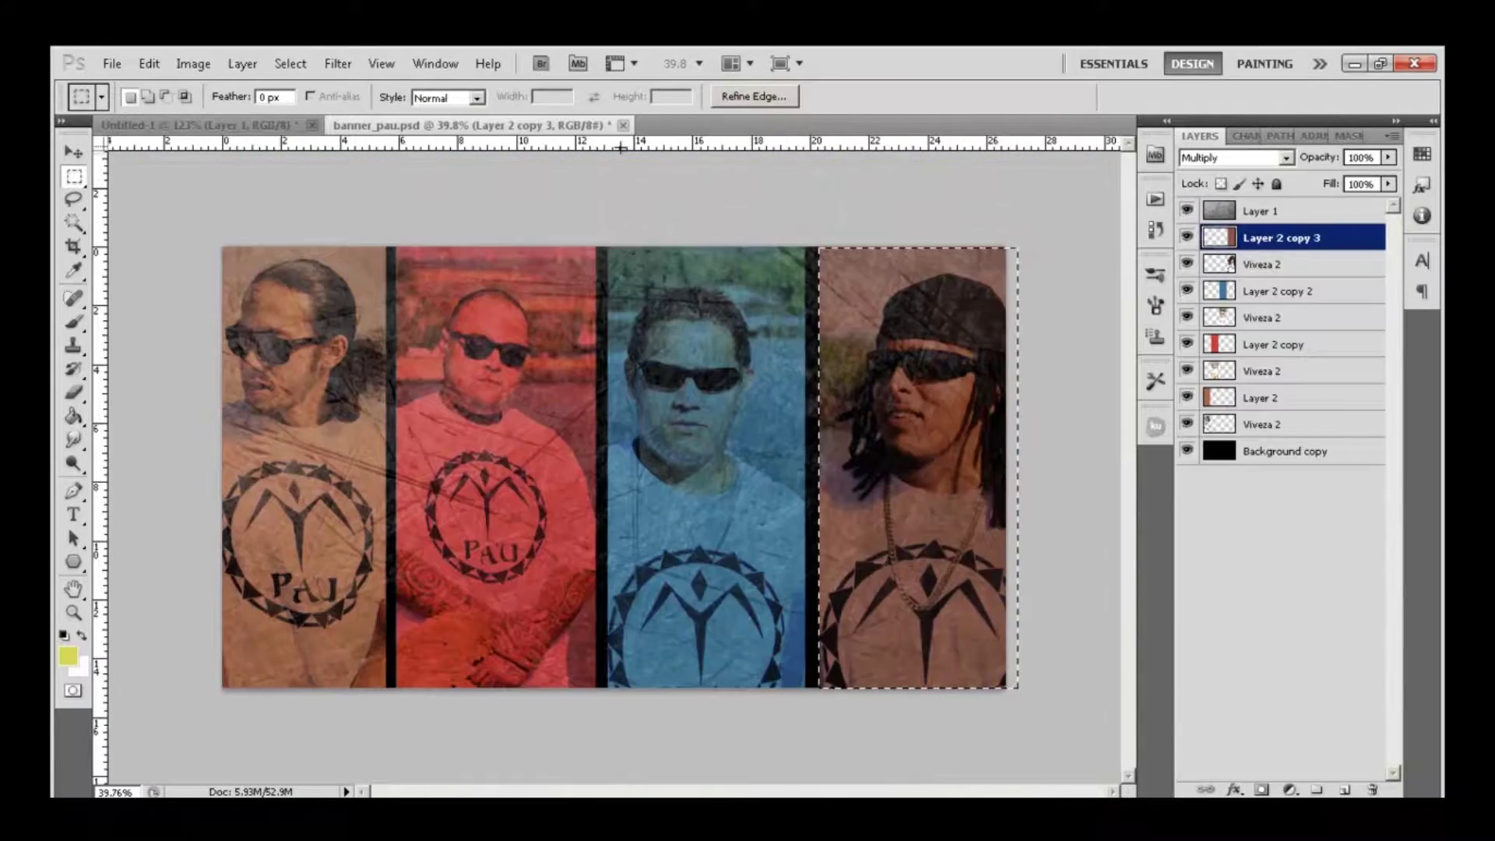
- Fill the fourth panel's tint on Layer 2 copy 3 with yellow, and adjust the Fill of the blue tint layer
key("g")
left_click(867, 304)
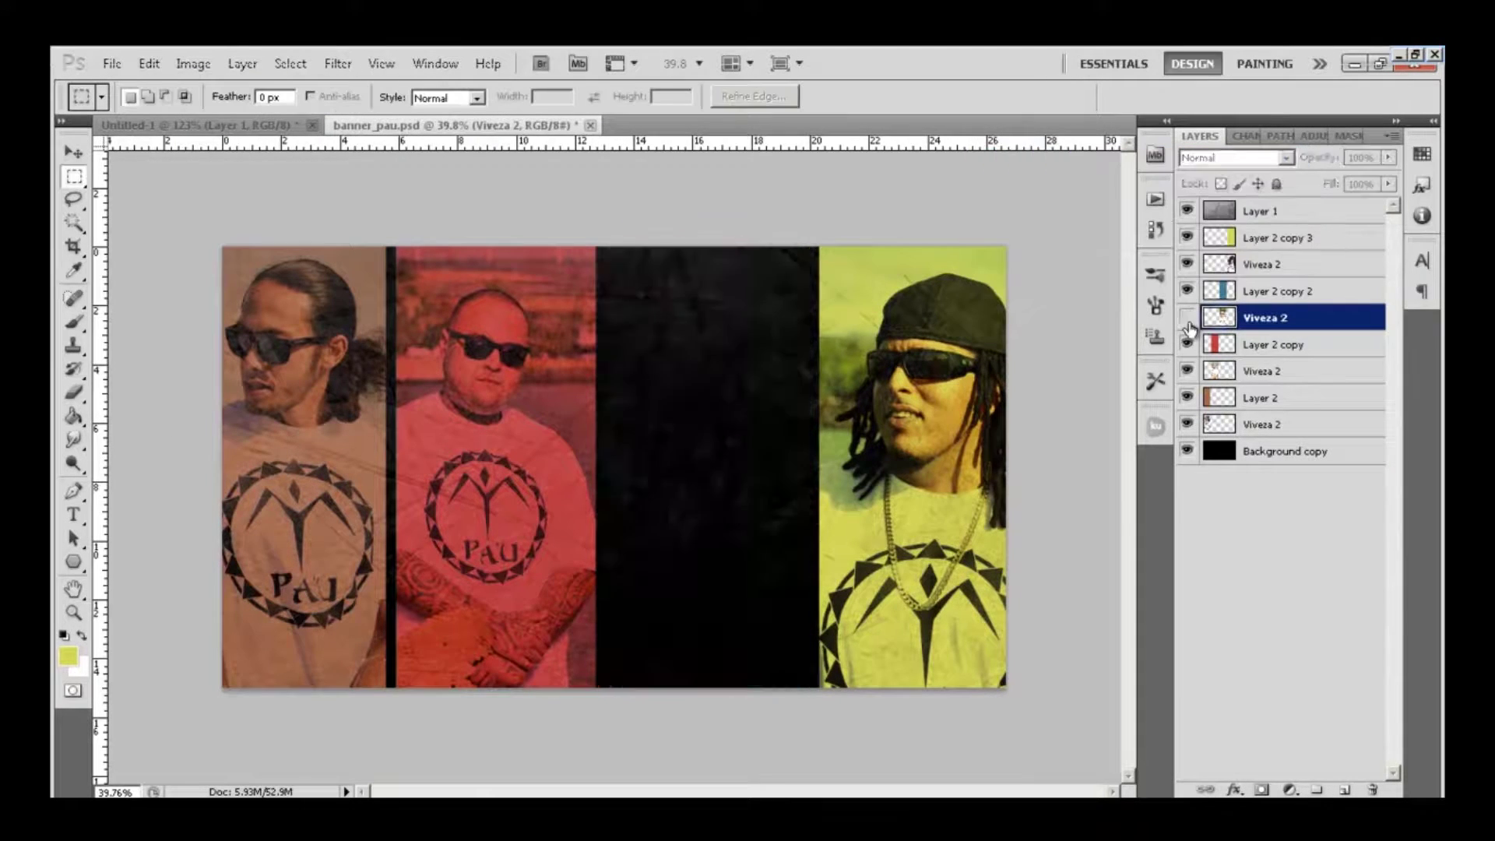
left_click(1281, 292)
left_click_drag(1389, 184, 1359, 210)
left_click(1261, 640)
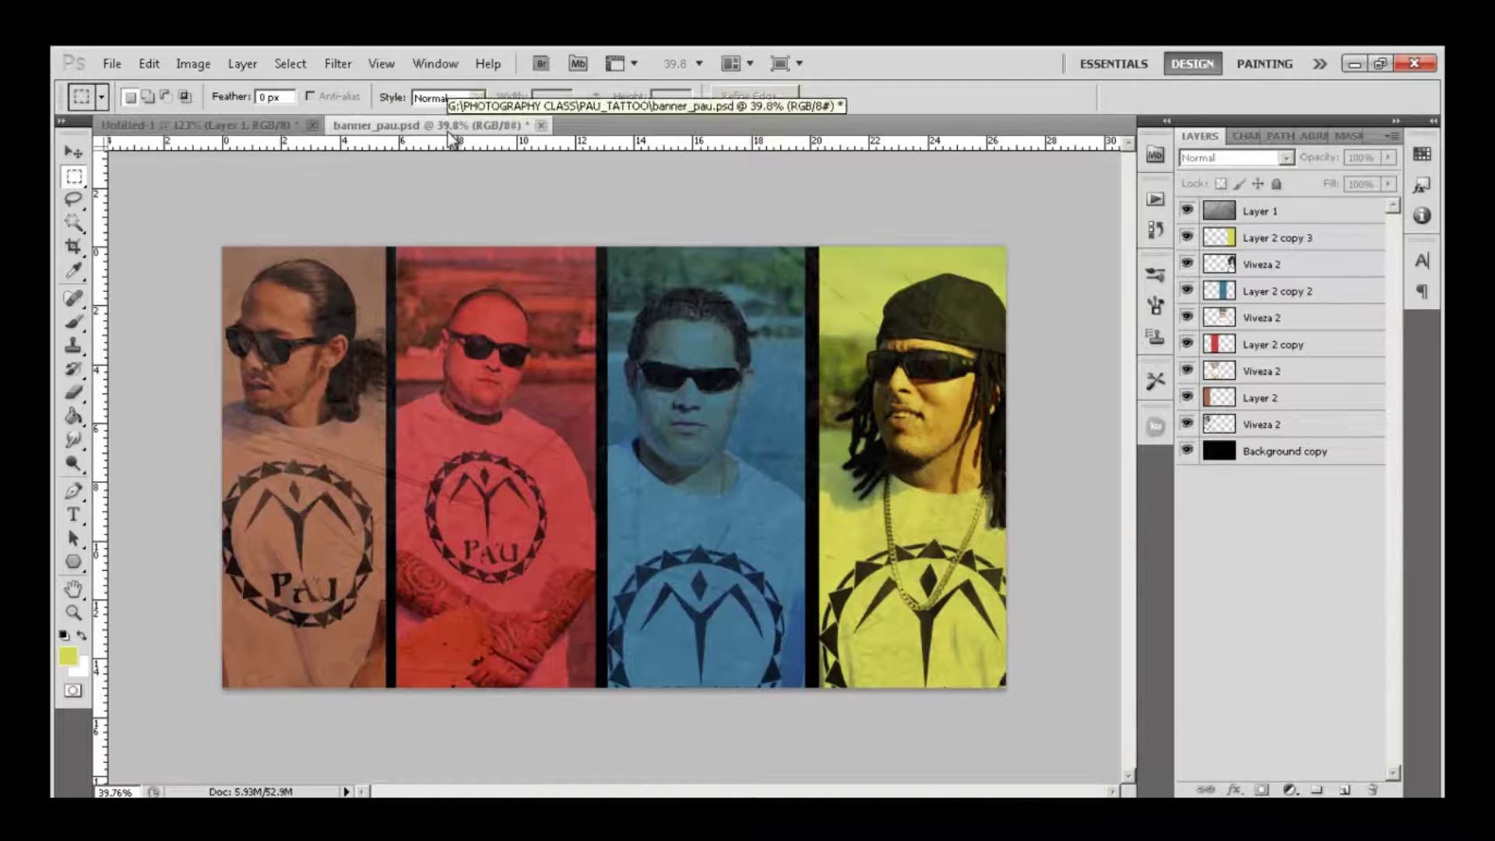
- Toggle the visibility of the first two panels' photo and tint layers for comparison, and hide the Layer 1 texture
left_click(1187, 425)
left_click(1187, 424)
left_click(1187, 371)
left_click(1187, 370)
left_click(1186, 424)
left_click(1187, 398)
left_click(1186, 425)
left_click(1187, 370)
left_click(1187, 370)
left_click(1187, 211)
left_click(1186, 425)
left_click(1187, 424)
left_click(1187, 398)
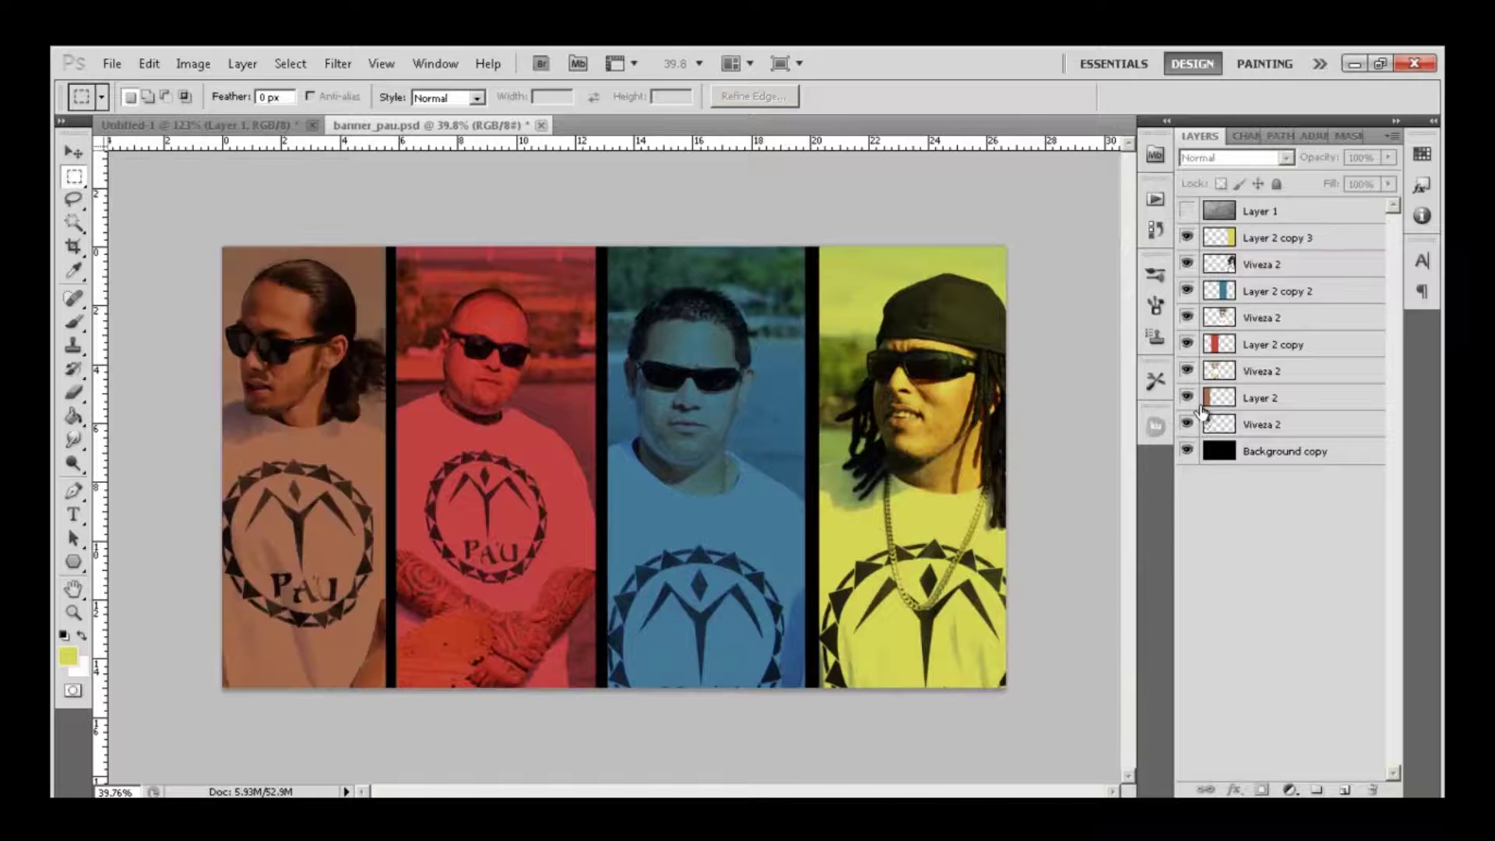
- Cycle through the other blending modes on the Layer 2 tint and return it to Multiply
left_click(1262, 398)
key("shift+plus")
key("shift+plus")
key("shift+plus")
key("shift+plus")
key("shift+plus")
key("shift+plus")
key("shift+plus")
key("shift+plus")
key("shift+plus")
key("shift+plus")
key("shift+plus")
key("shift+plus")
key("shift+plus")
key("shift+plus")
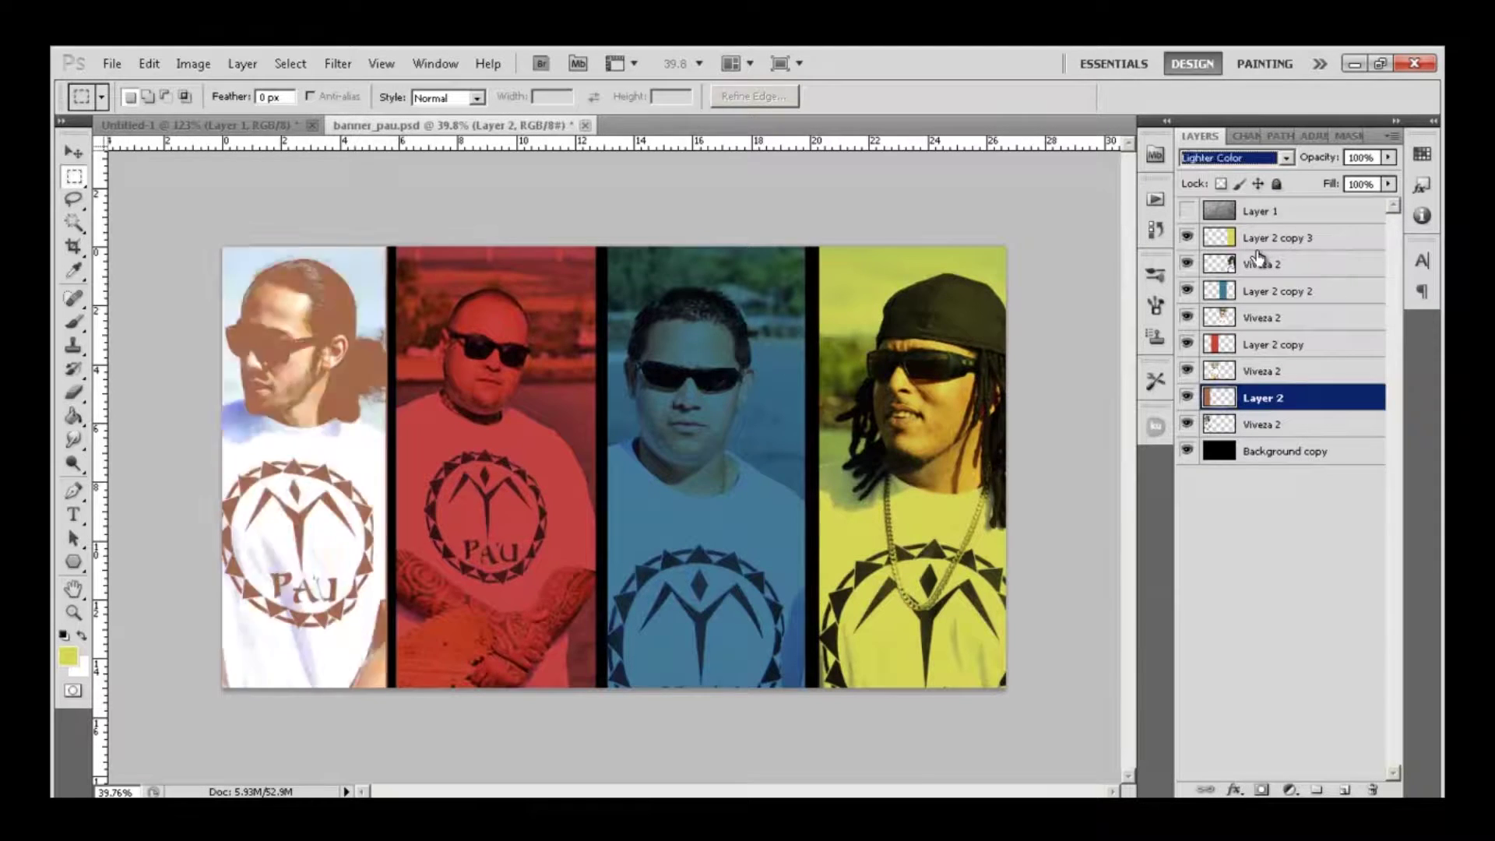
key("shift+plus")
key("shift+plus")
key("shift+plus")
key("shift+plus")
key("shift+plus")
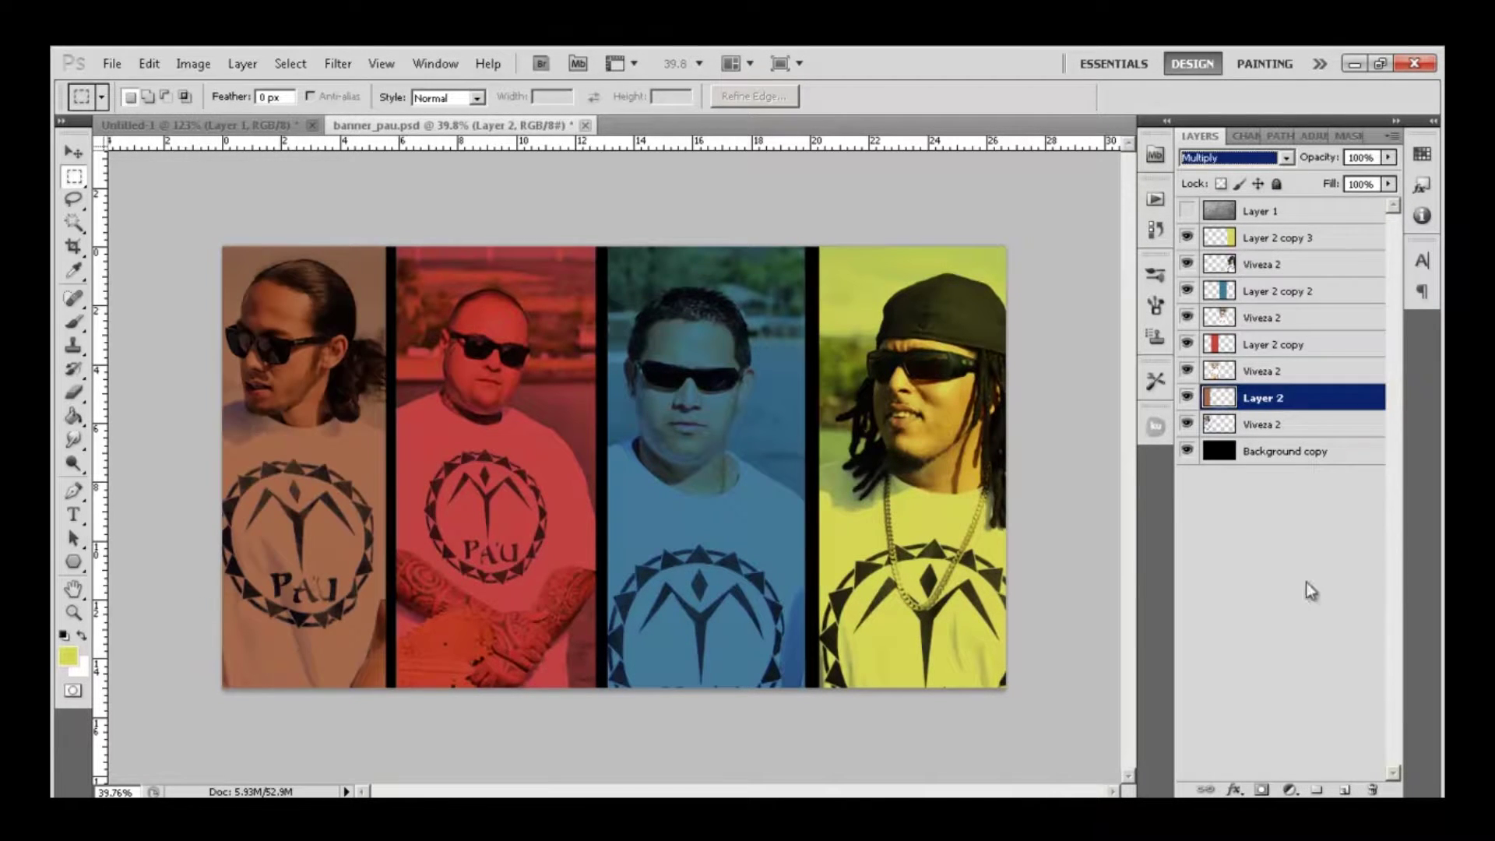
- Add a layer mask to the first panel's photo and fade its lower part out with a black-and-white gradient
left_click(1188, 498)
left_click(1246, 426)
key("shift+g")
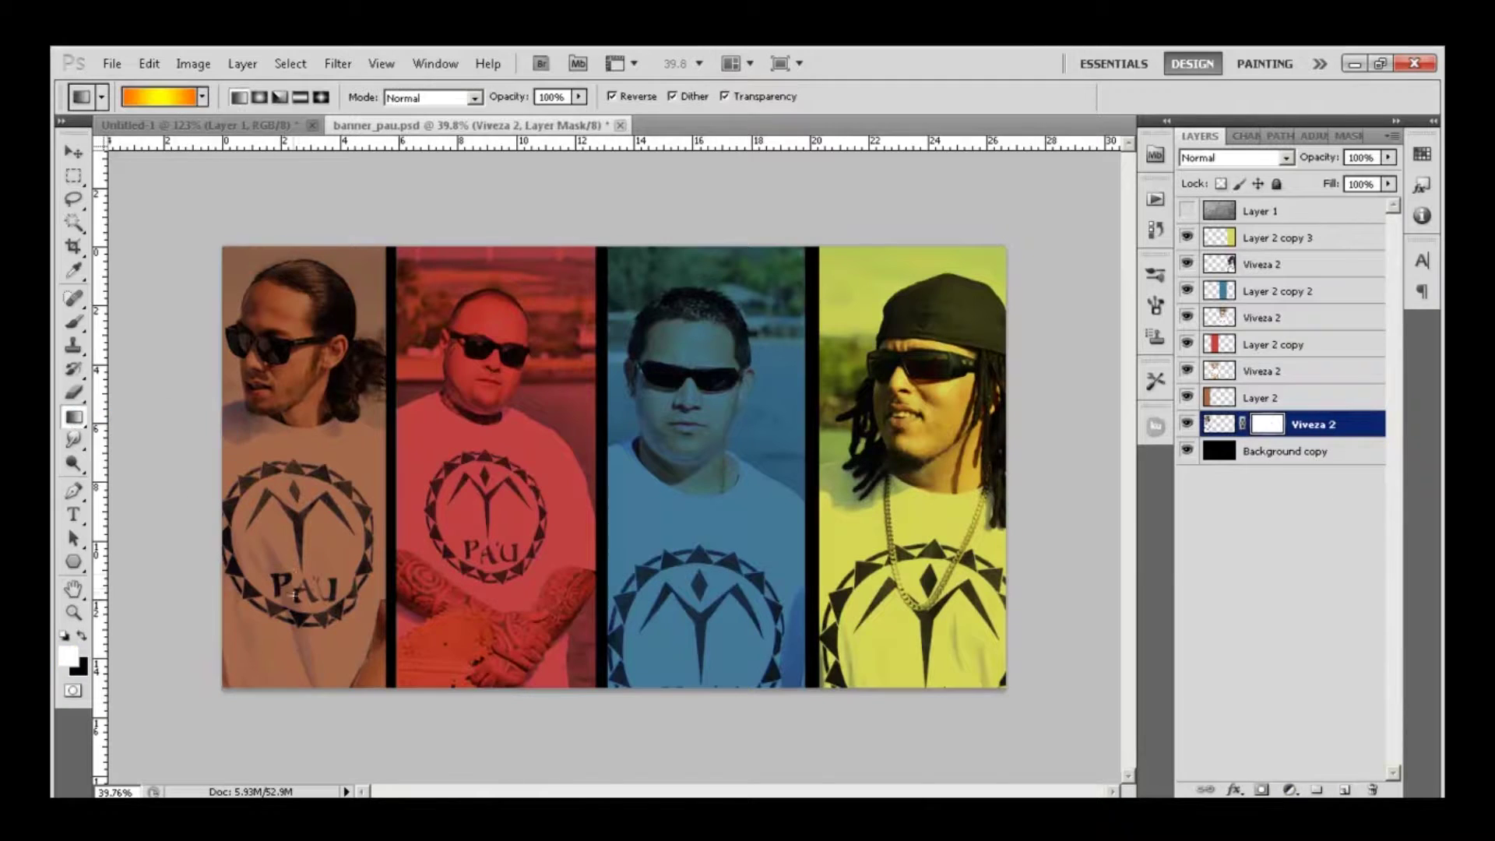
left_click(160, 97)
left_click(1355, 234)
mouse_move(298, 668)
left_mouse_down()
mouse_move(300, 502)
mouse_move(294, 541)
left_mouse_up()
right_click(1267, 425)
key("Escape")
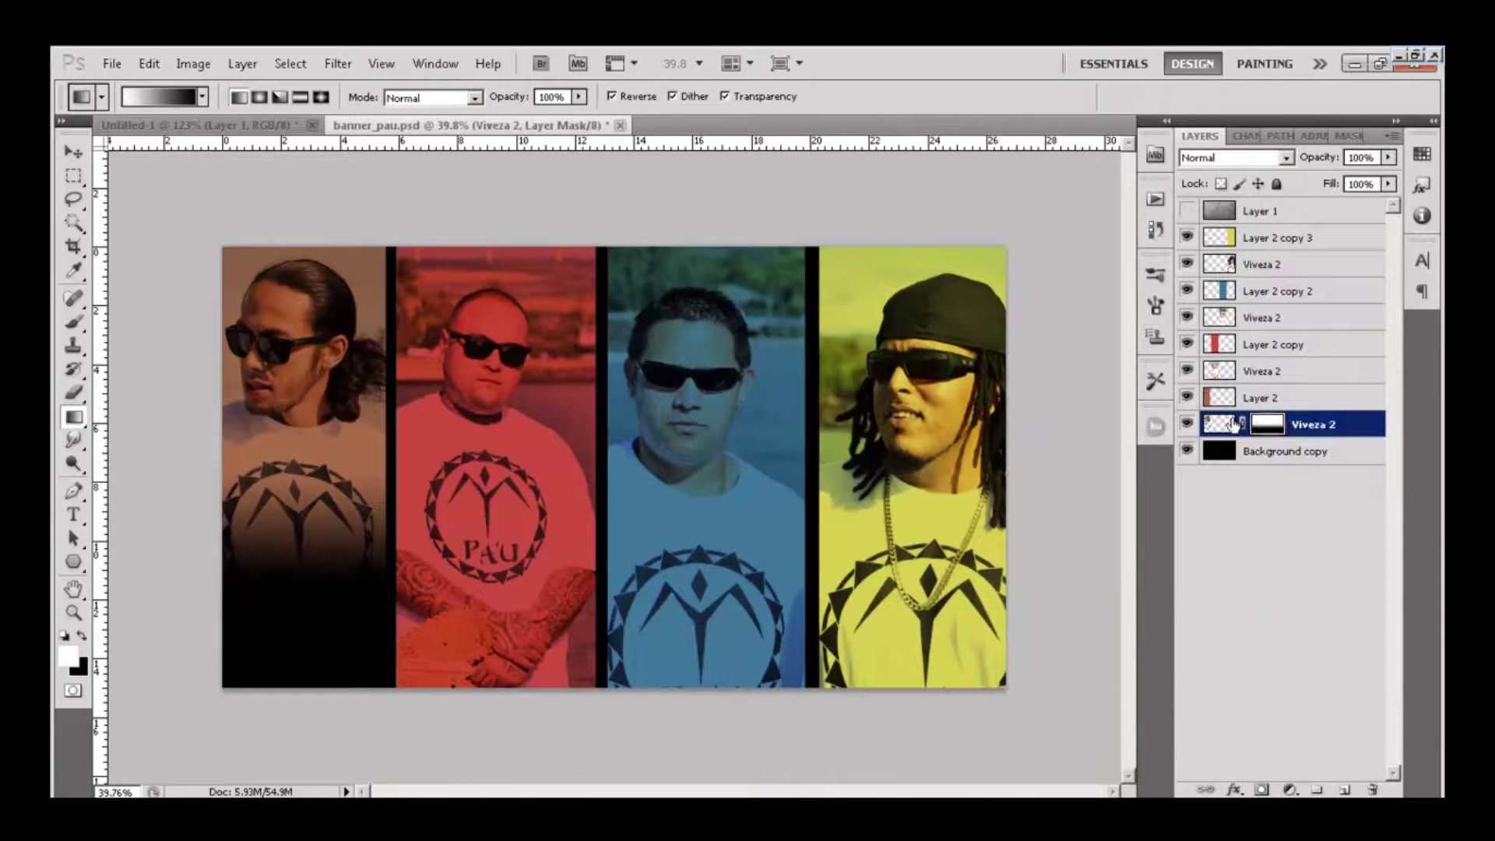
- Mask the second panel's photo and fade its lower part to black with a gradient
left_click(1265, 371)
left_click(1262, 790)
left_click_drag(497, 623, 496, 545)
left_click_drag(496, 662, 496, 545)
right_click(1324, 371)
right_click(1267, 371)
- Add a mask to the third panel's photo layer and draw a vertical gradient fading out its lower part
left_click(1309, 318)
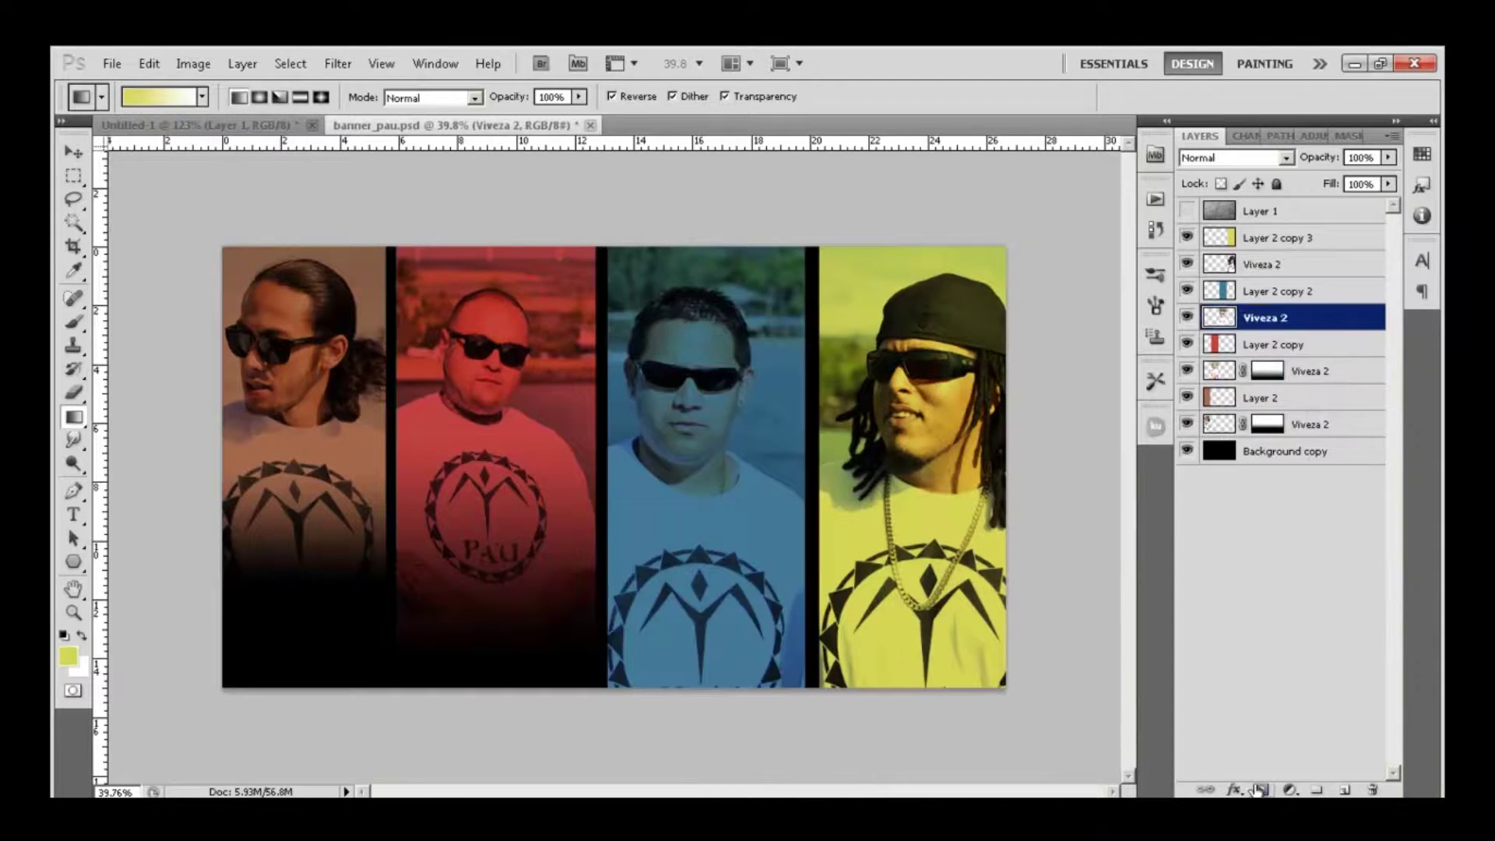
left_click(1262, 790)
left_click_drag(709, 498, 708, 640)
left_click_drag(709, 529, 708, 654)
- Add a mask to the fourth panel's photo layer and fade out the lower shirt area with a gradient
left_click(1308, 264)
left_click(1262, 791)
left_click_drag(911, 537, 911, 646)
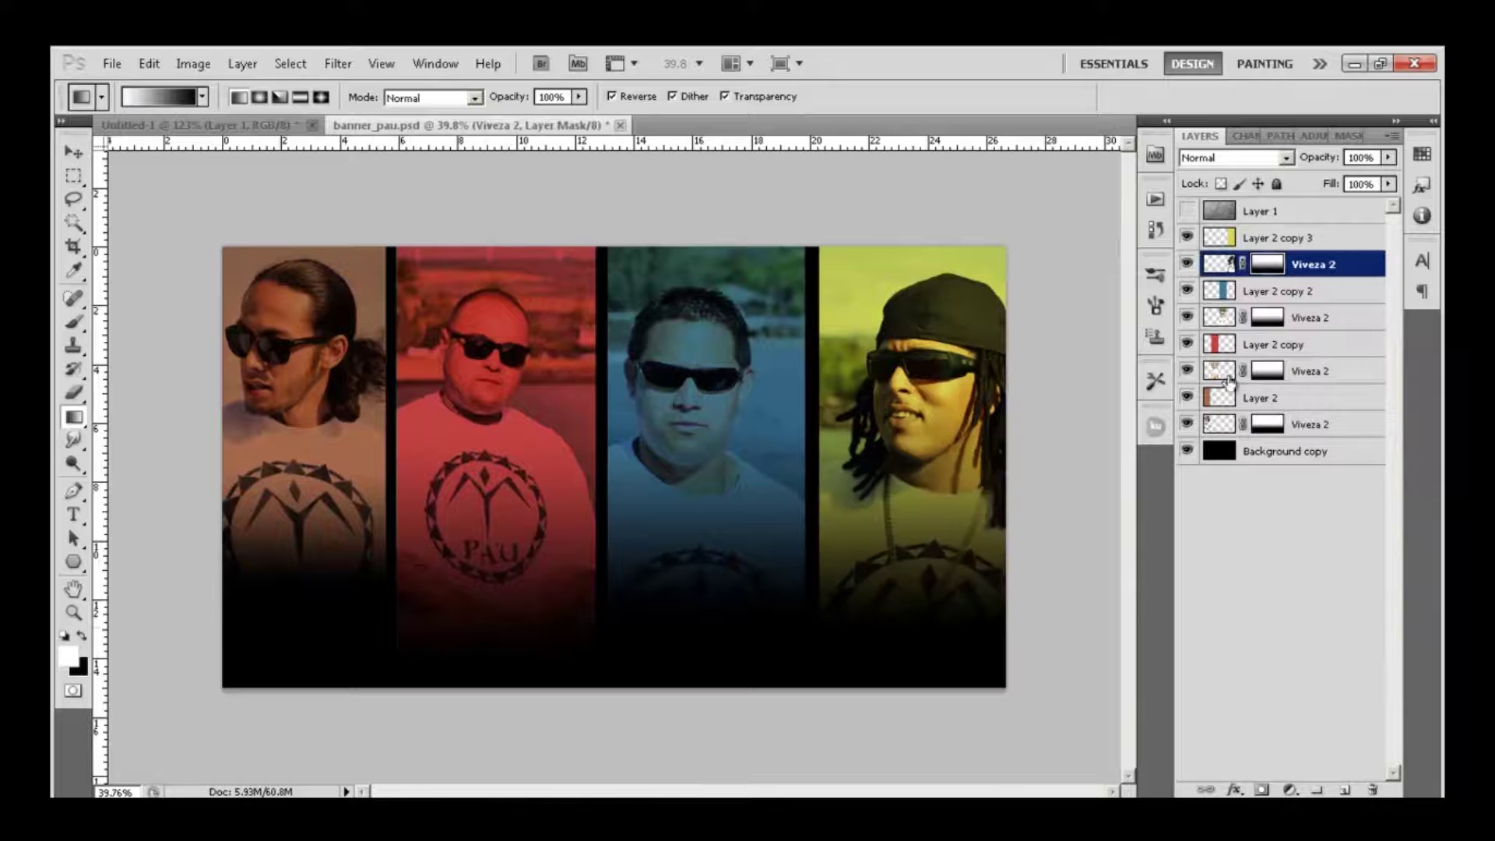
- Rename the four masked Viveza 2 layers with the first name of the man shown in each photo
left_click(1308, 370)
left_click(1328, 426)
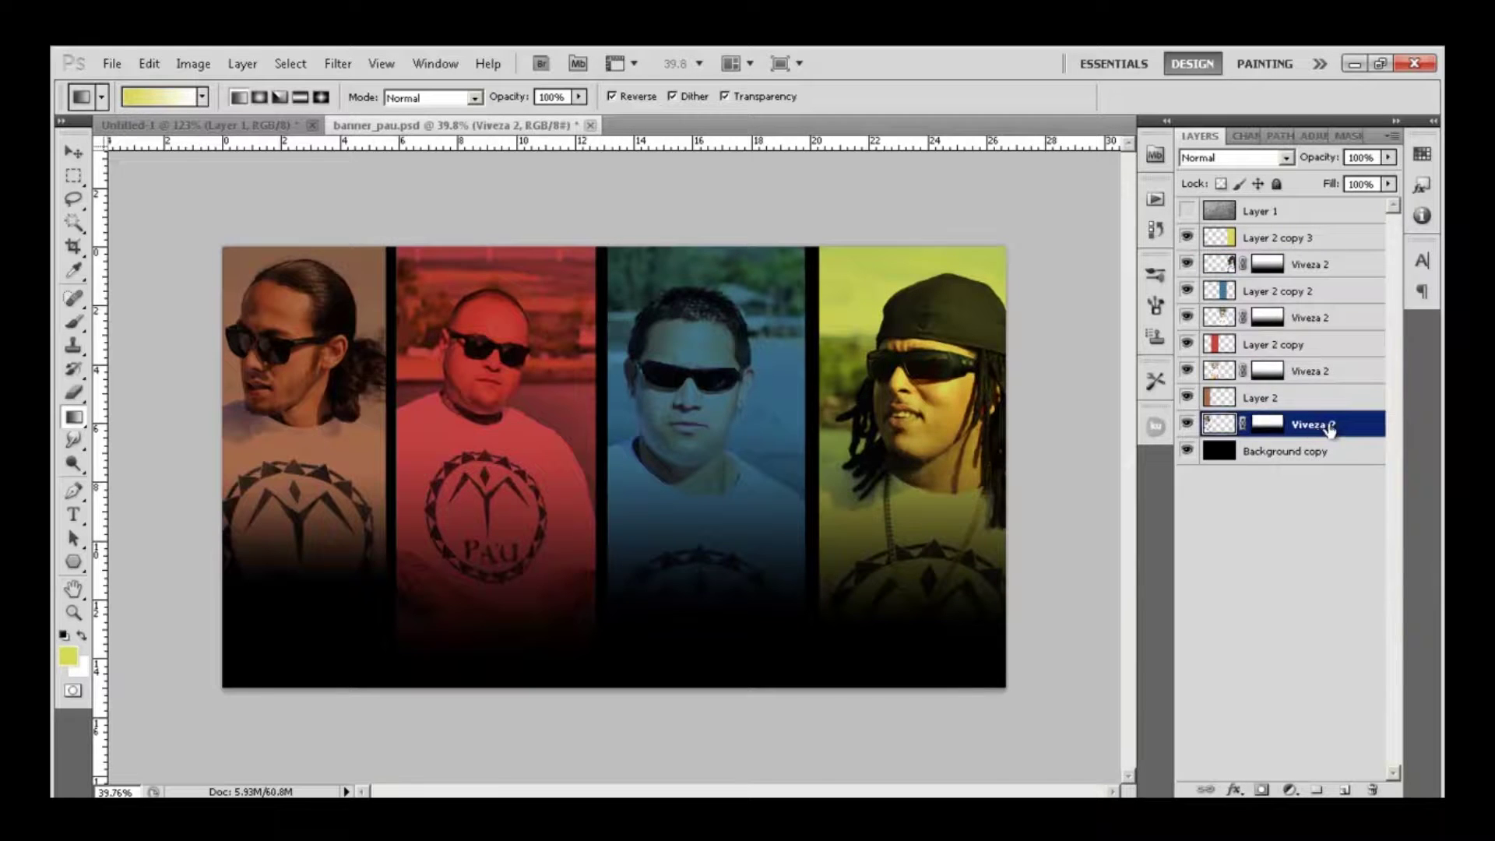
left_click(1314, 366)
double_click(1336, 318)
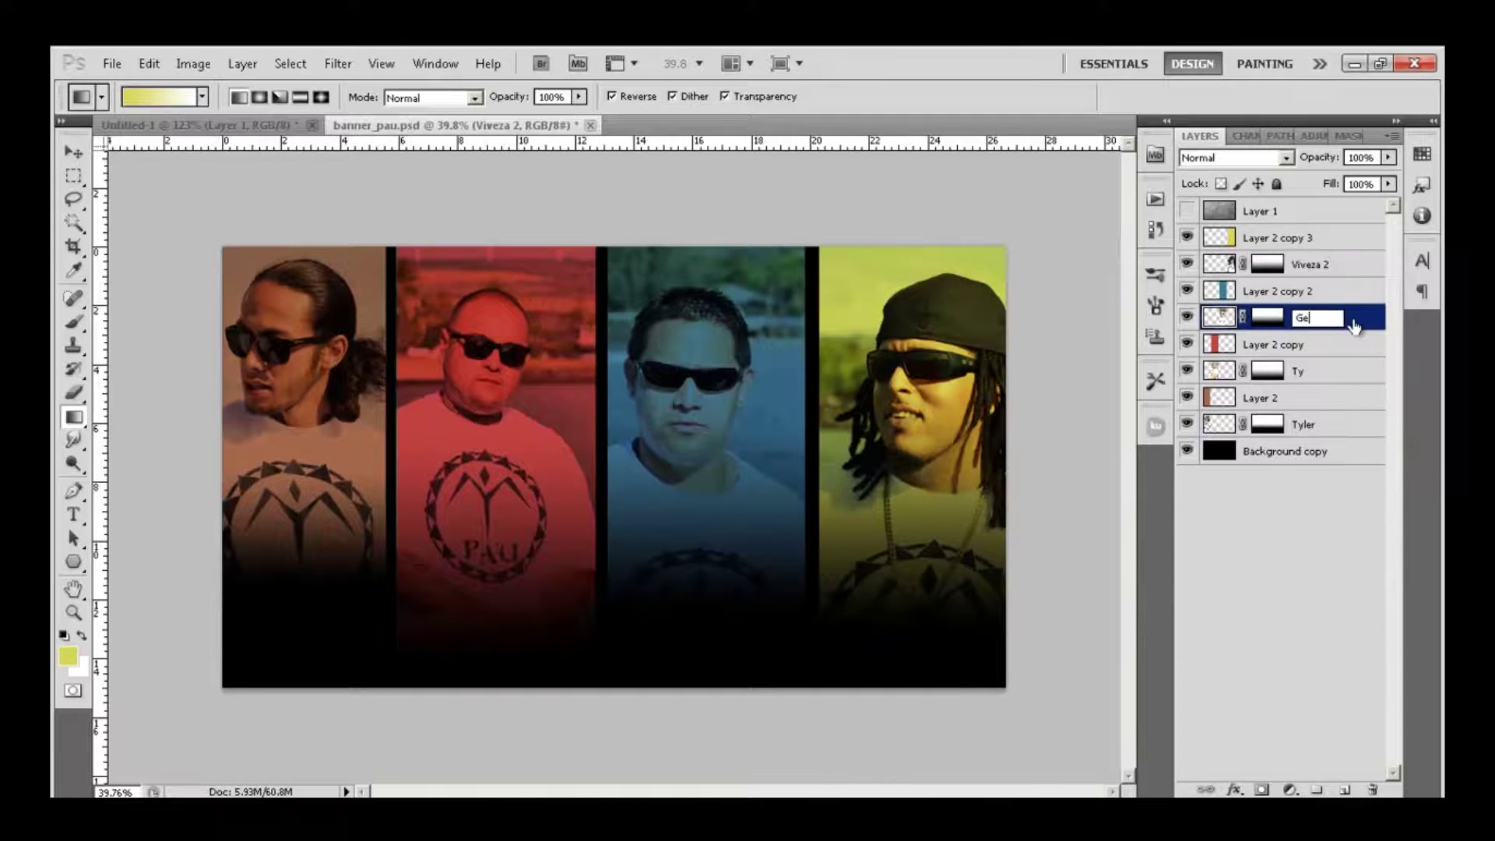
left_click(1334, 266)
type("Steve")
key("Return")
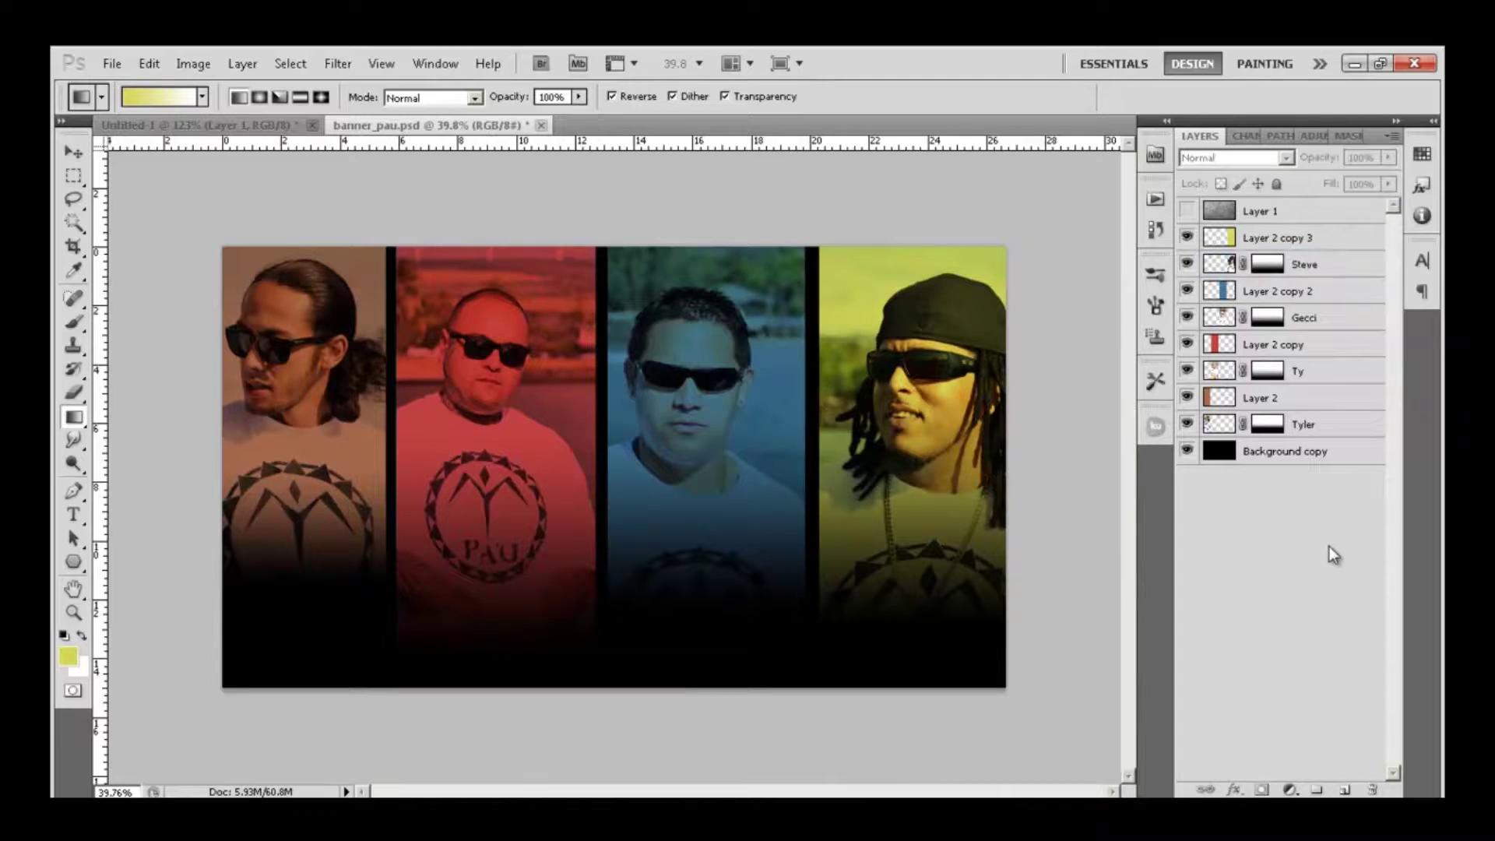
- Redraw the mask gradient on the first panel's photo lower down so more of the shirt logo shows
left_click(1306, 425)
left_click_drag(298, 630, 300, 561)
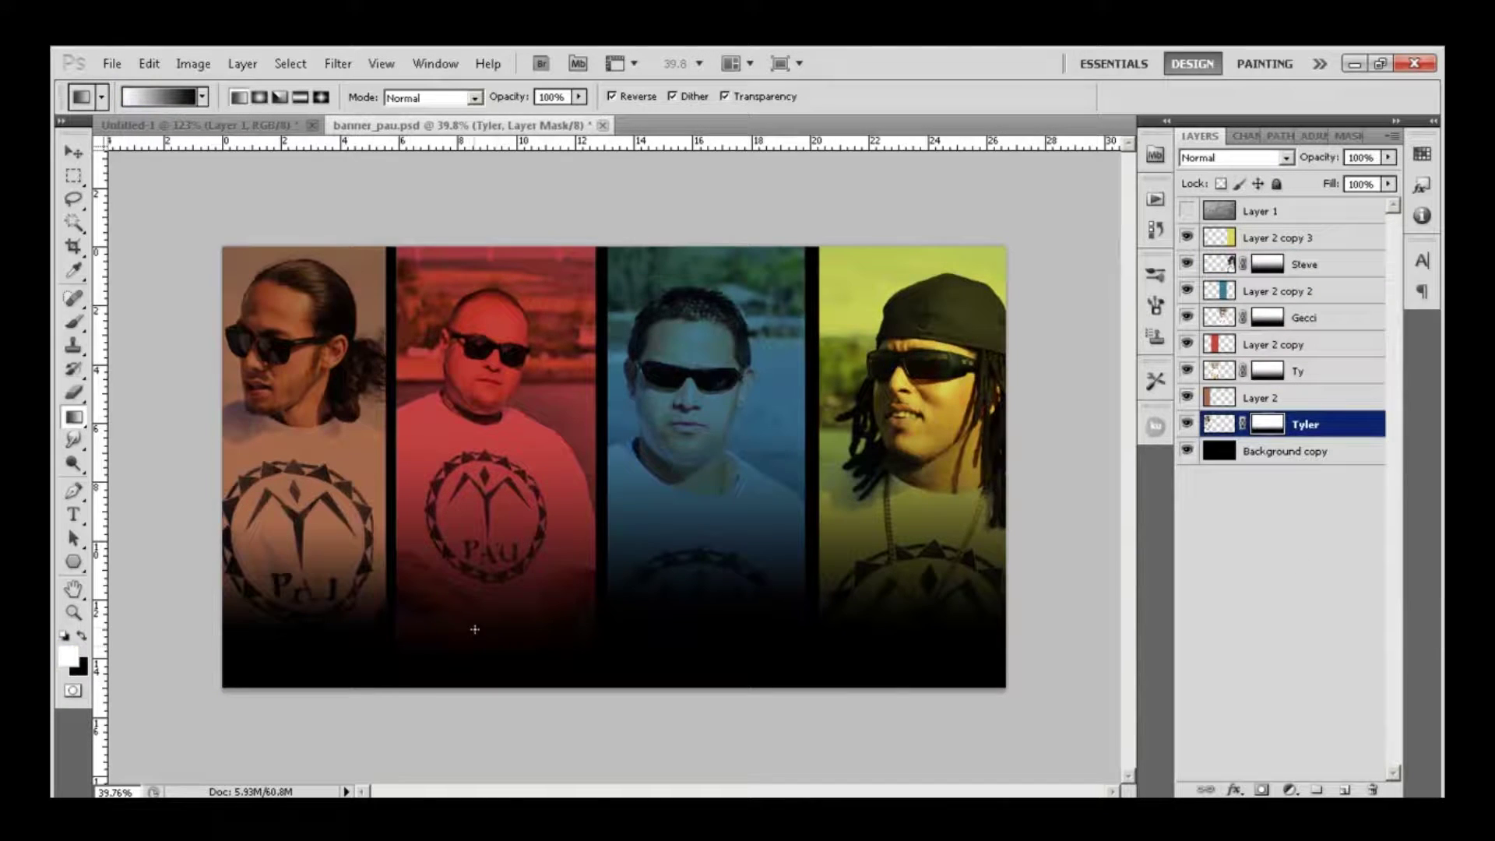
- Redraw the mask gradients on the third and fourth panels' photo layers lower down so more of their shirt logos shows
left_click(1208, 318)
left_click_drag(694, 648, 694, 499)
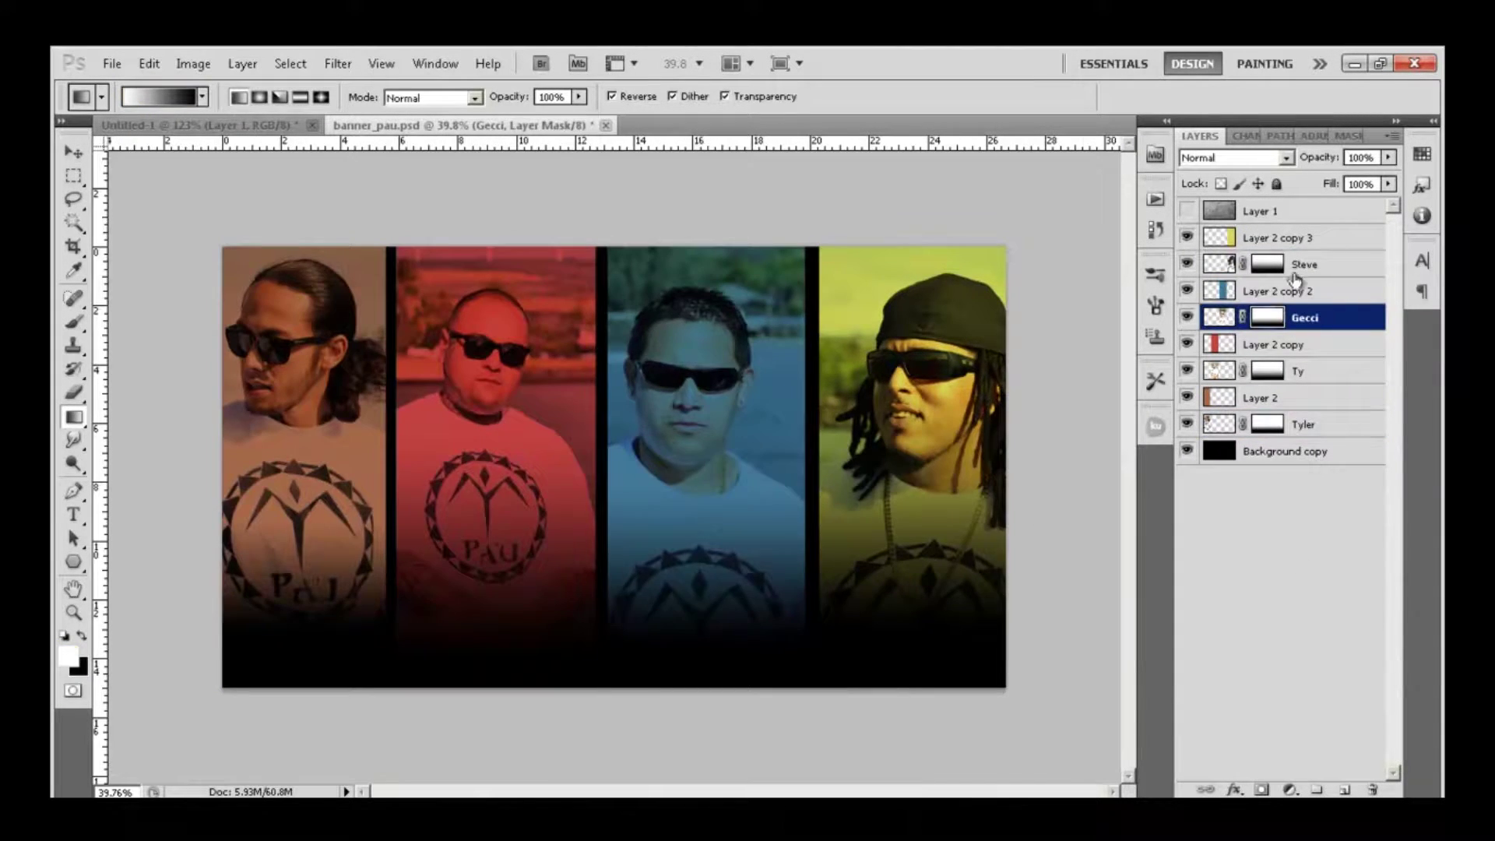
left_click(1219, 264)
left_click(1267, 264)
left_click_drag(919, 657, 919, 514)
left_click_drag(925, 645, 925, 507)
- Refine the first panel's photo mask with a shorter vertical gradient around the shirt logo
left_click(1219, 317)
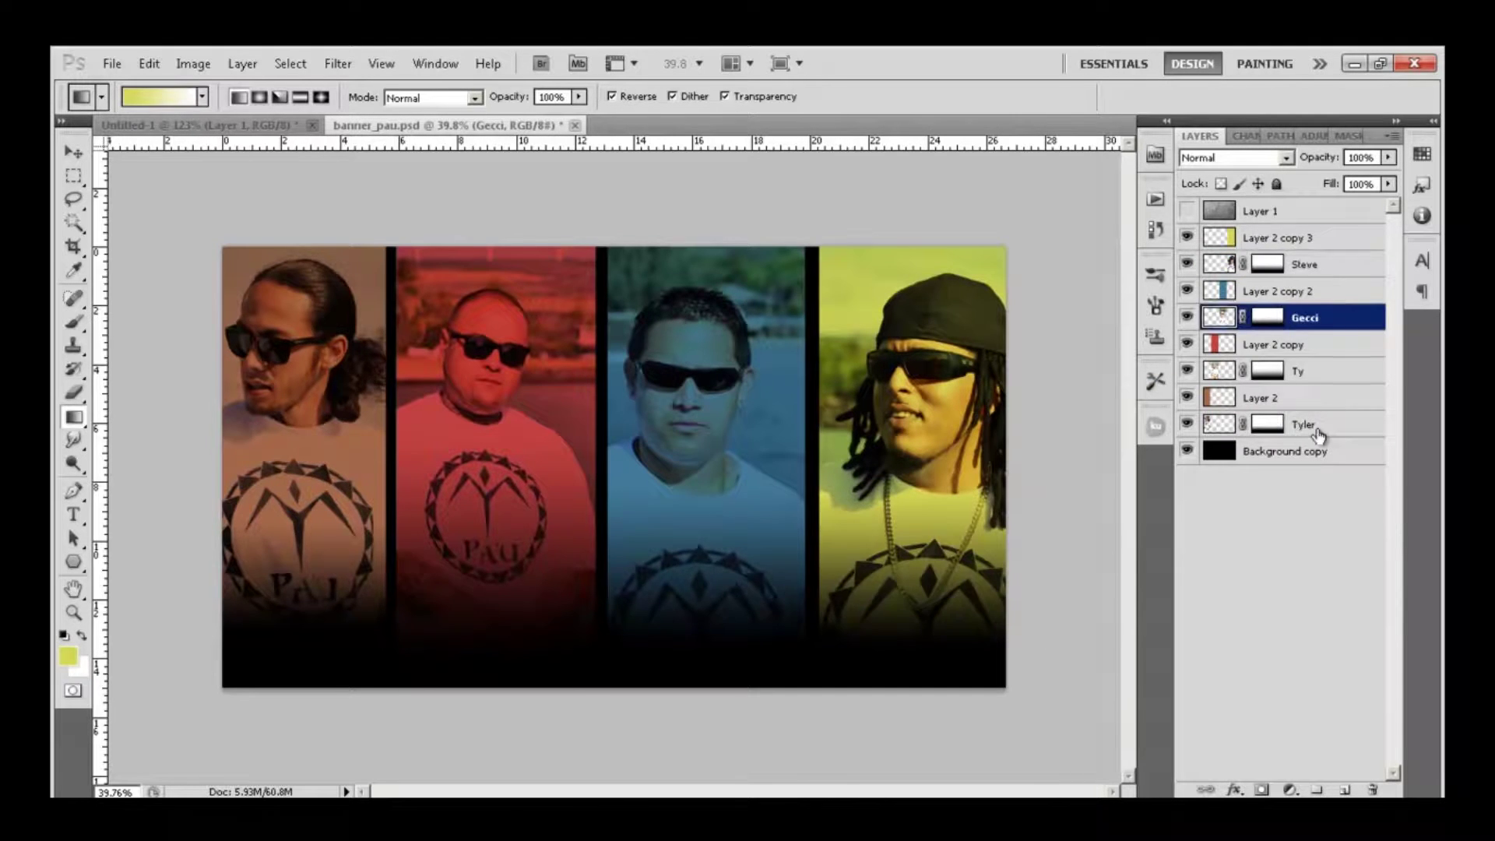
left_click(1219, 424)
left_click(1267, 424)
left_click_drag(294, 628, 296, 545)
key("z")
left_click(577, 98)
left_click_drag(701, 437, 571, 574)
- Check the reference cover artwork, return to the banner, and open pau_logo.jpg from the Pau Finals folder
key("ctrl+Tab")
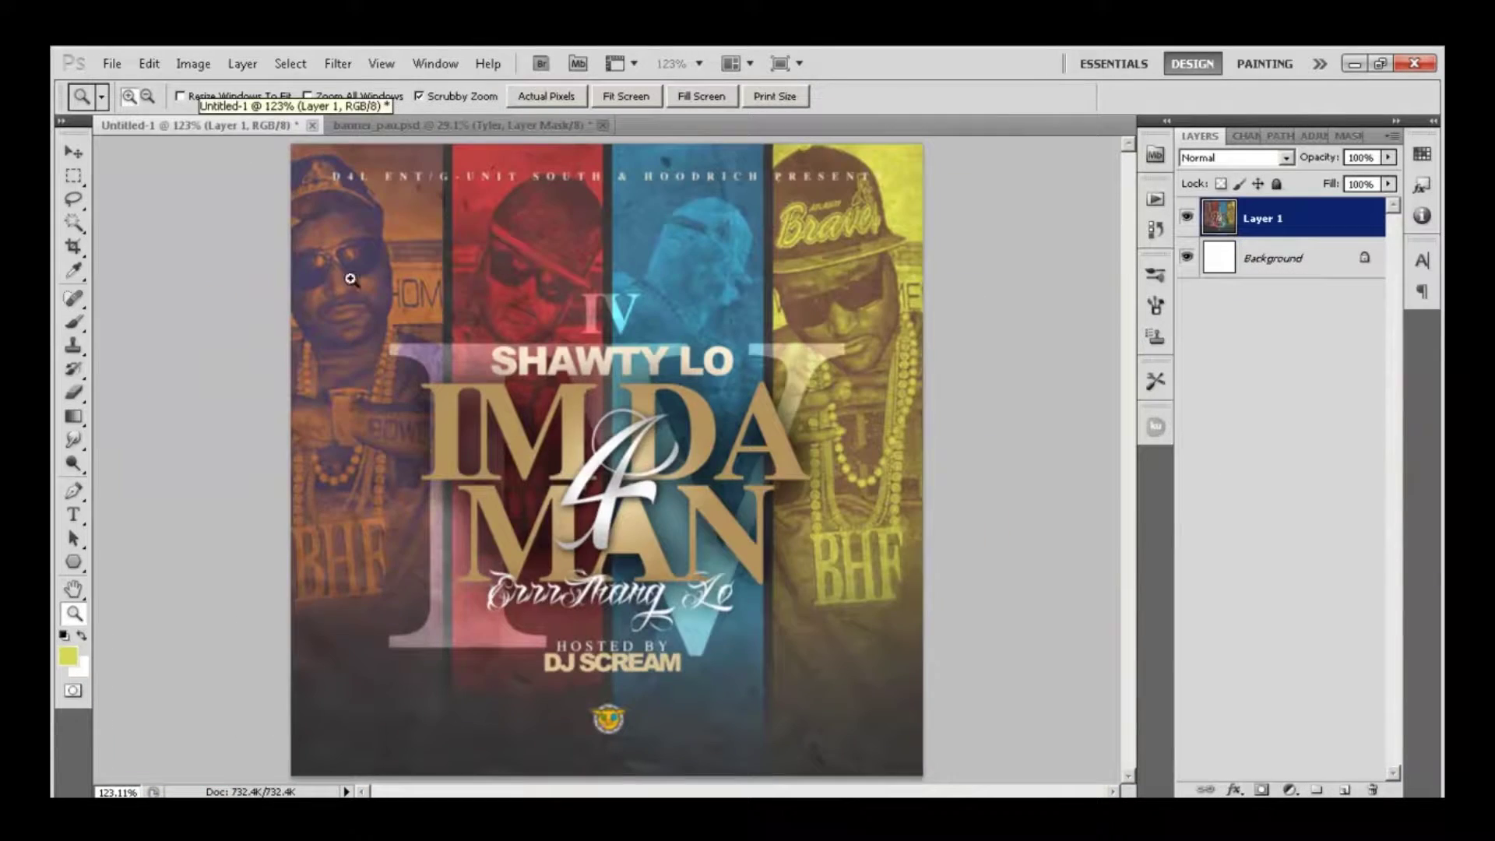
left_click(436, 126)
key("ctrl+o")
left_click(874, 97)
double_click(623, 331)
double_click(616, 386)
key("BackSpace")
double_click(619, 369)
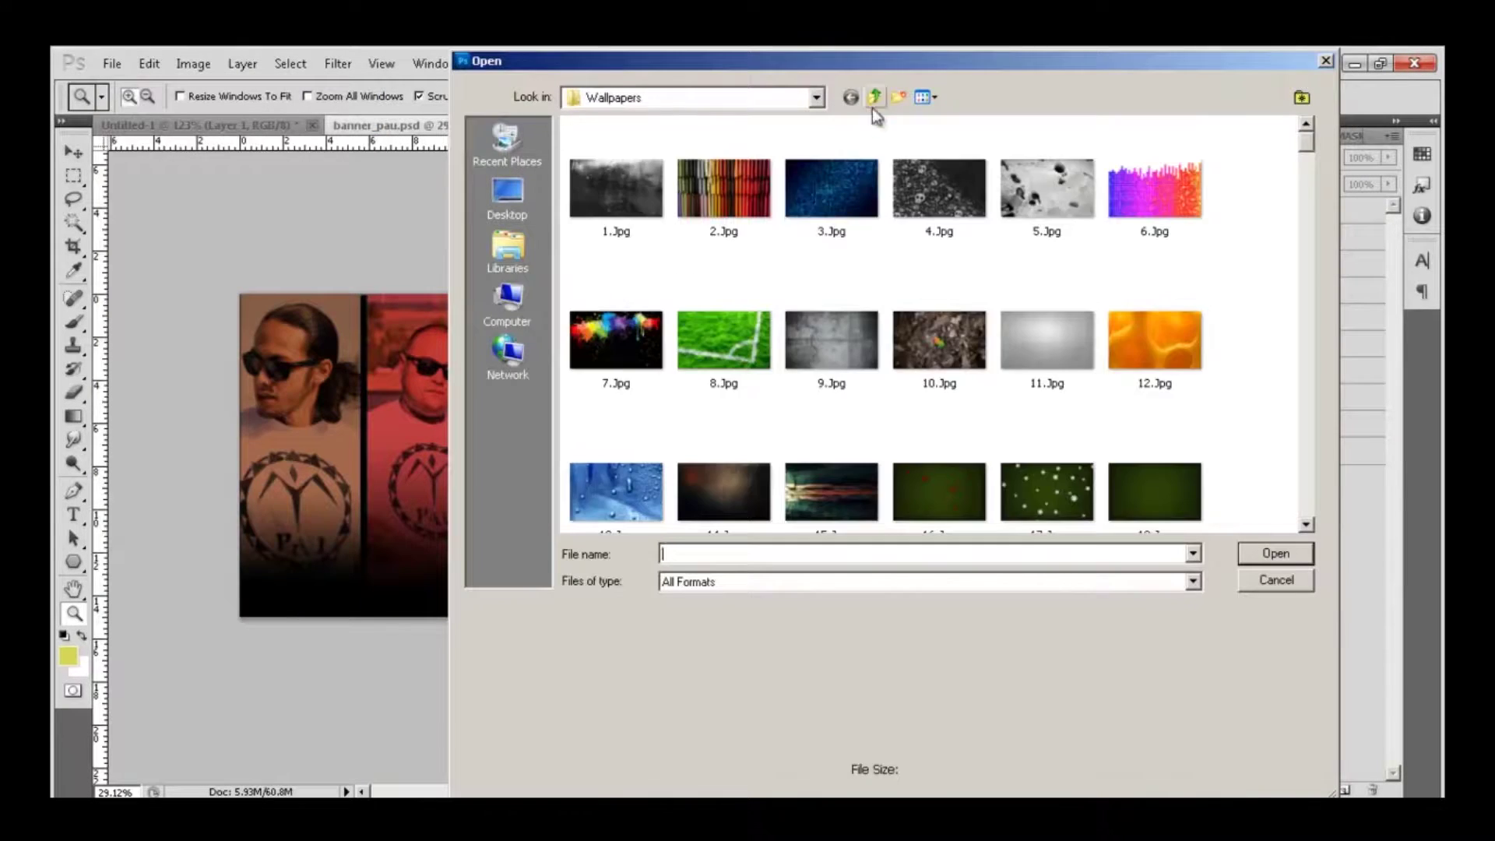
left_click(875, 97)
double_click(623, 331)
double_click(616, 385)
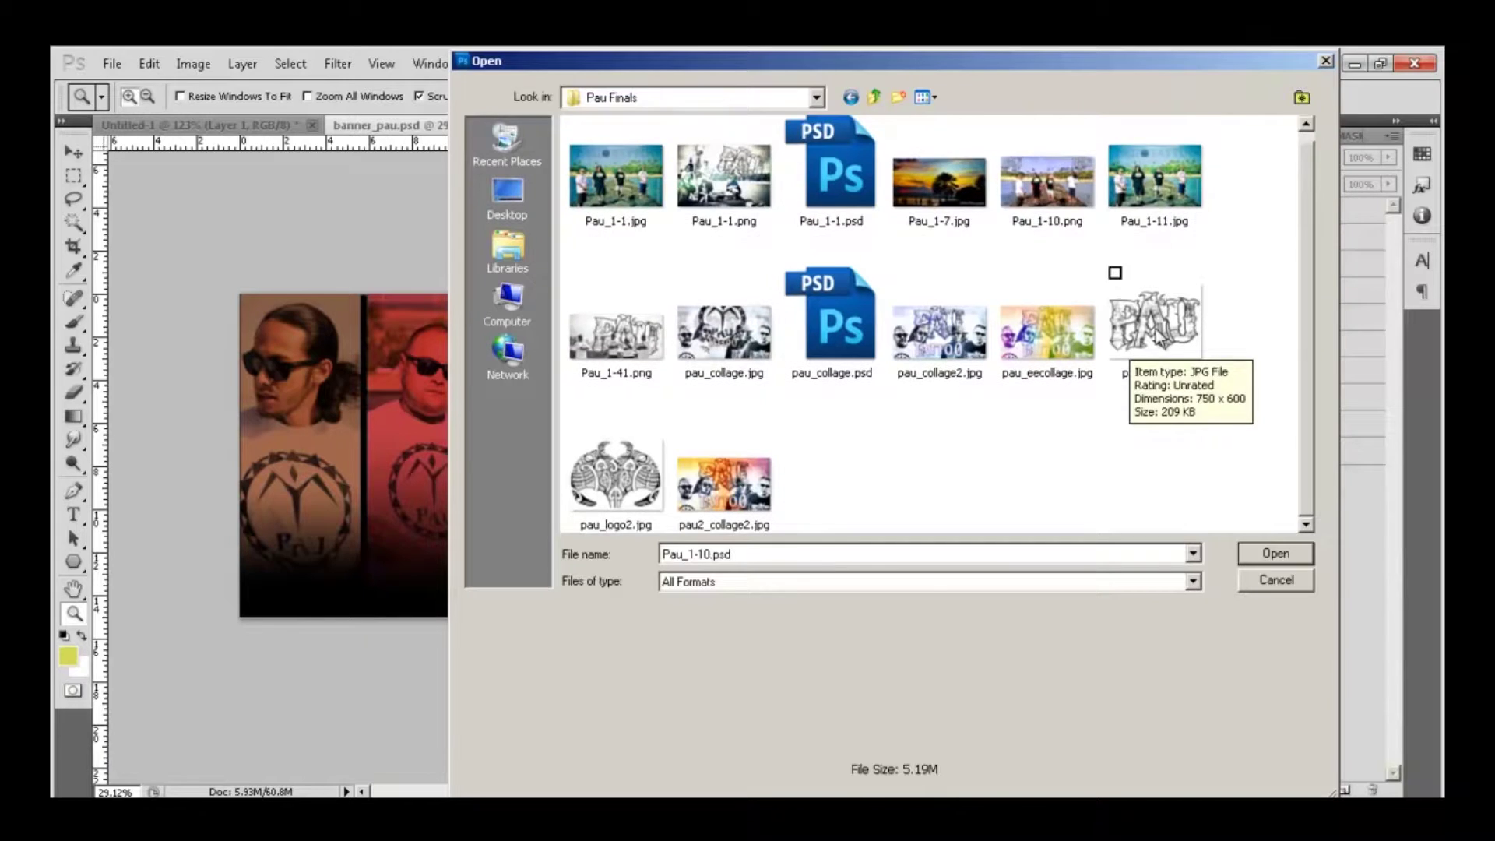
double_click(1156, 329)
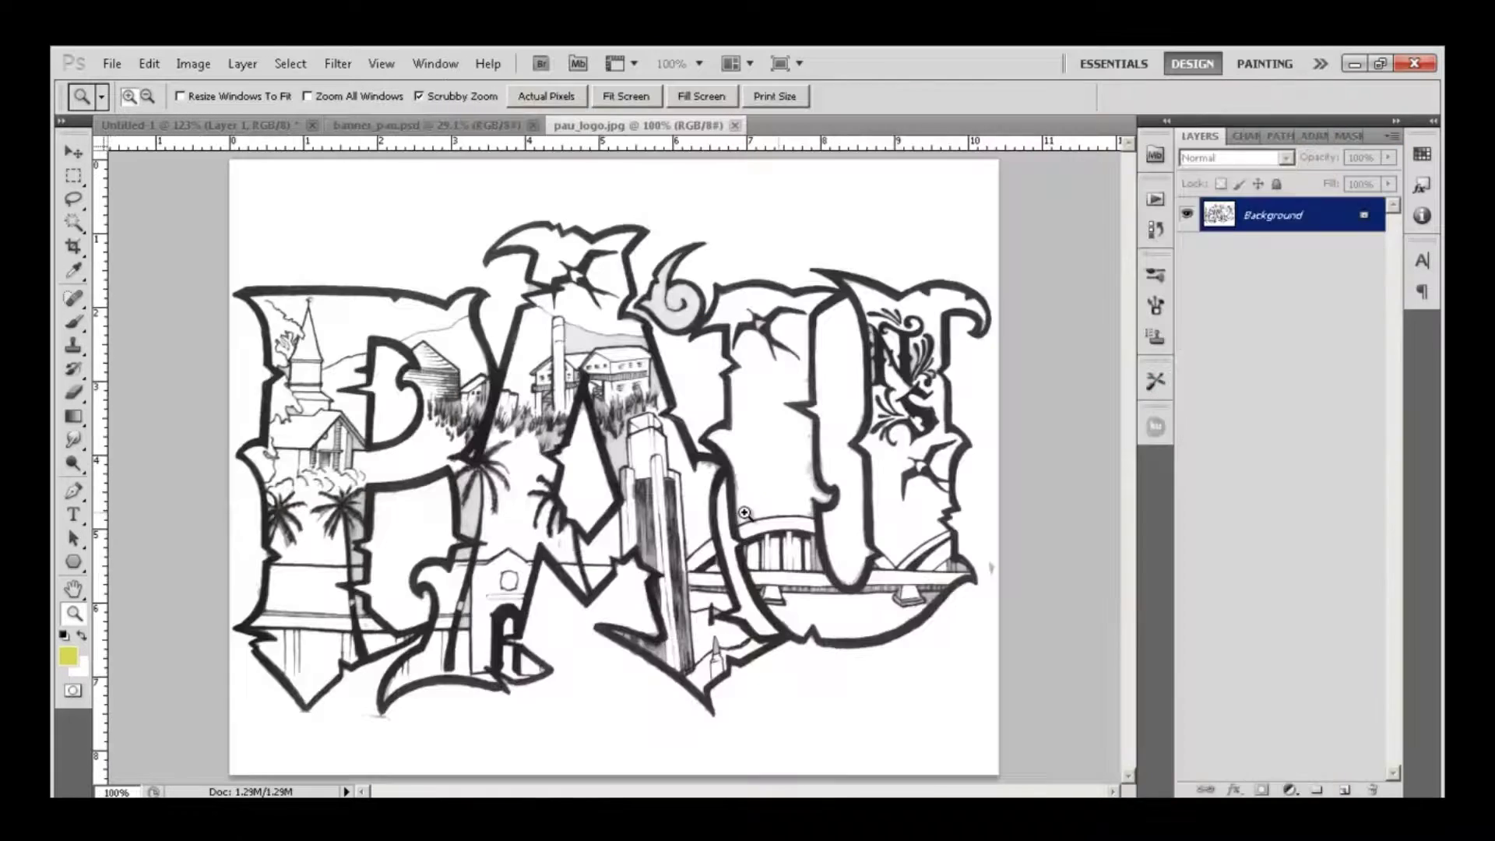
- Select the black letter outlines of the PAU logo with the Magic Wand, adding the separate pieces to the selection
key("m")
key("w")
left_click(362, 673)
left_click(609, 637, "shift")
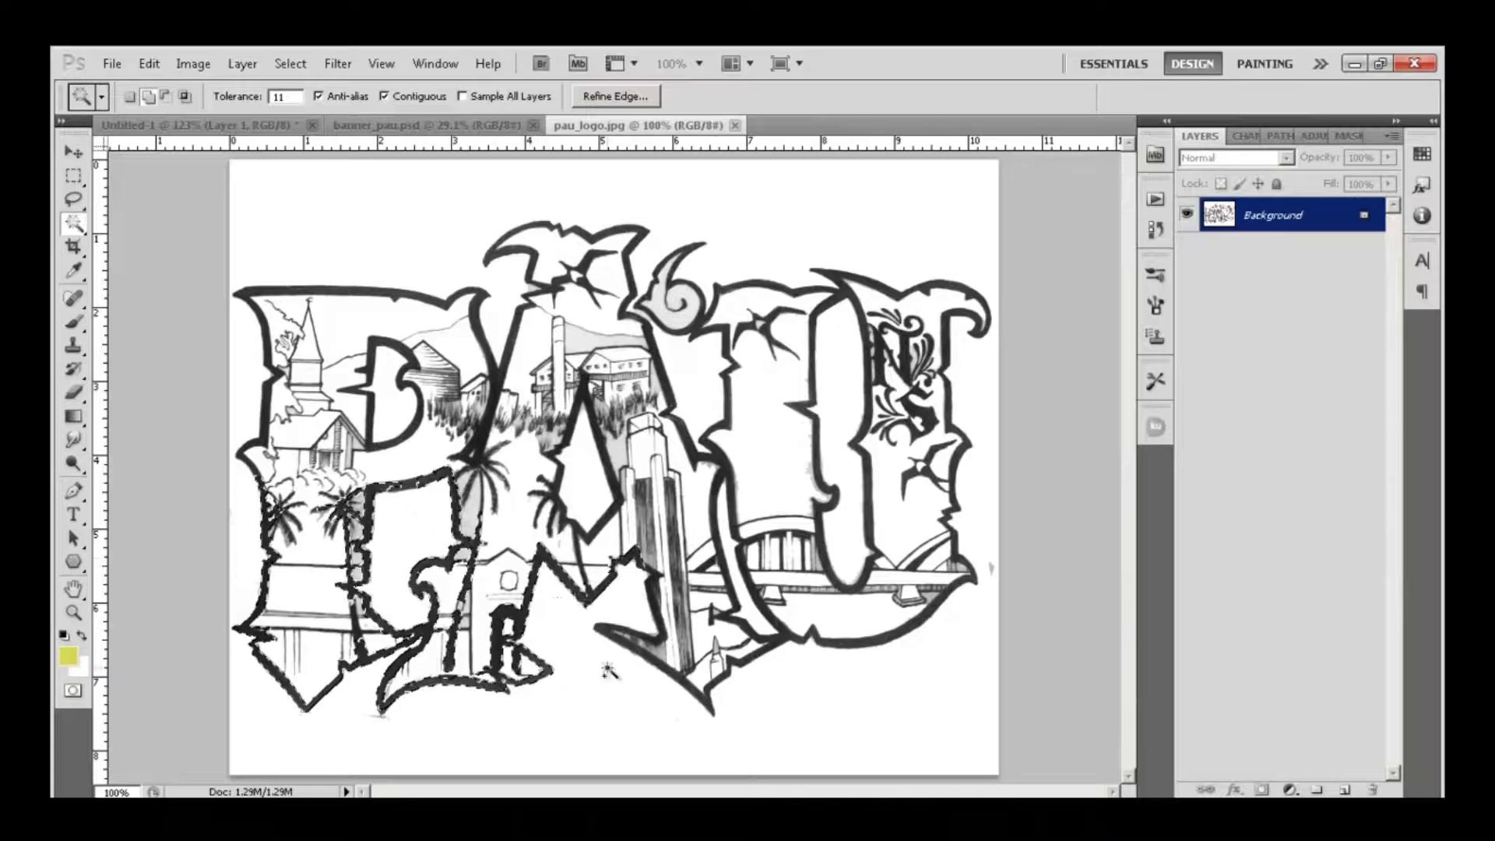
left_click(946, 480, "shift")
left_click_drag(685, 468, 727, 467)
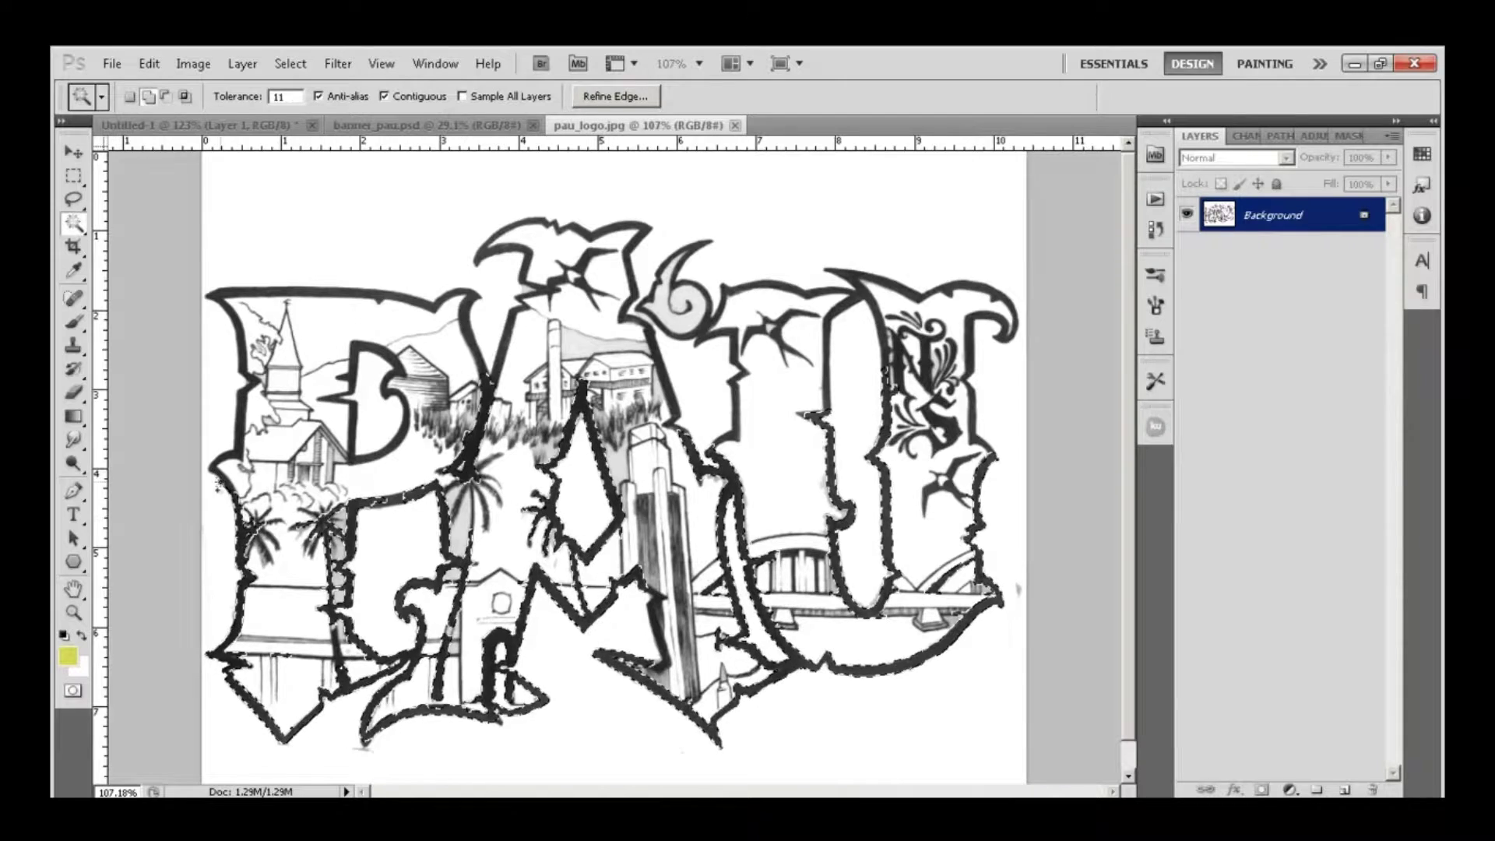
- In Quick Mask mode, erase the upper part of the letter outlines from the selection
key("q")
key("e")
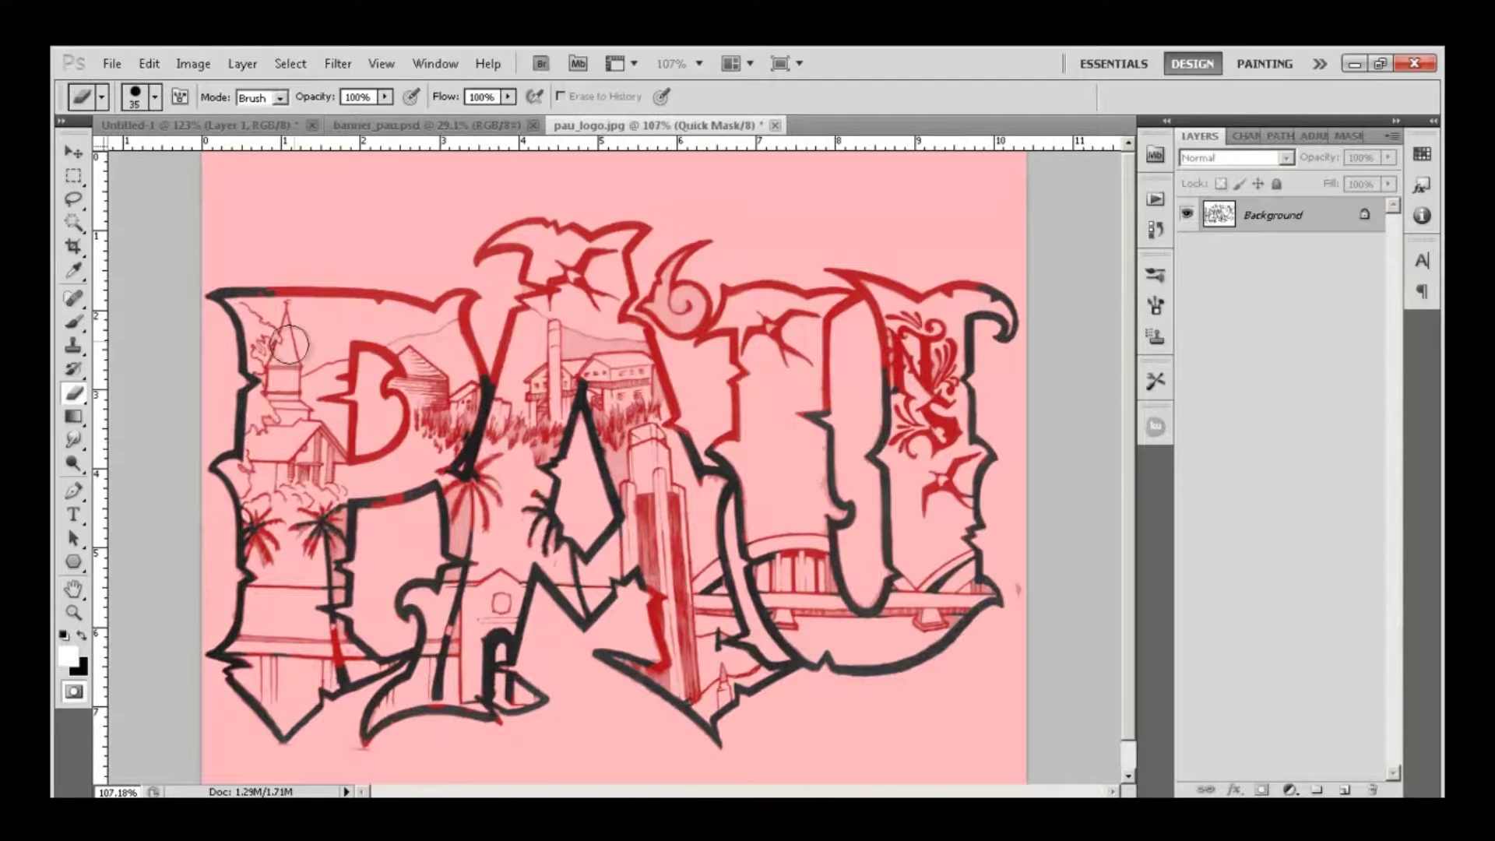
left_click_drag(268, 290, 966, 299)
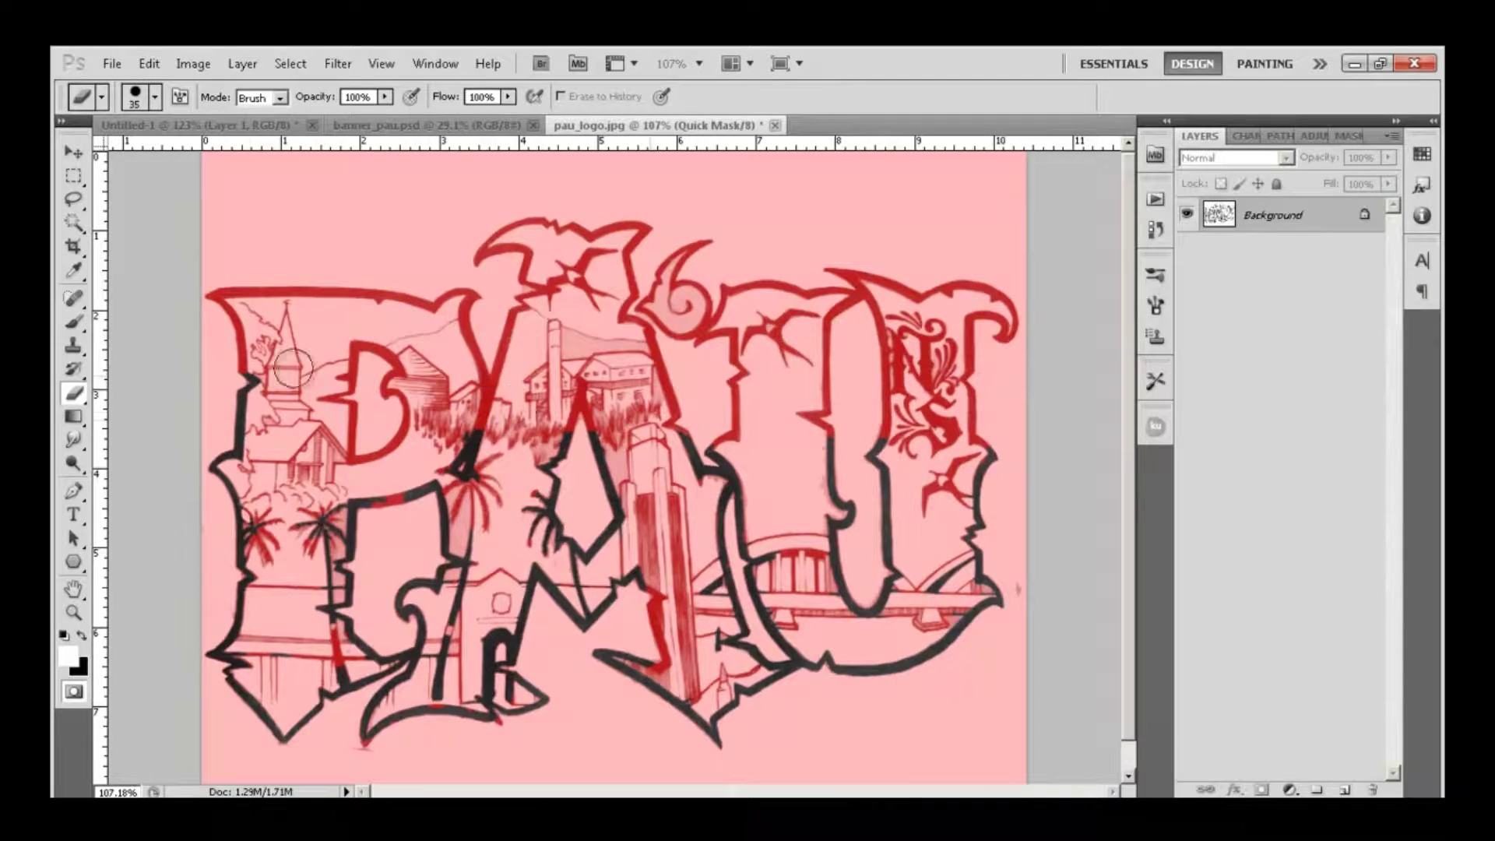
- Brush the palm tree between the P and the A into the quick mask and convert the mask back to a selection
key("b")
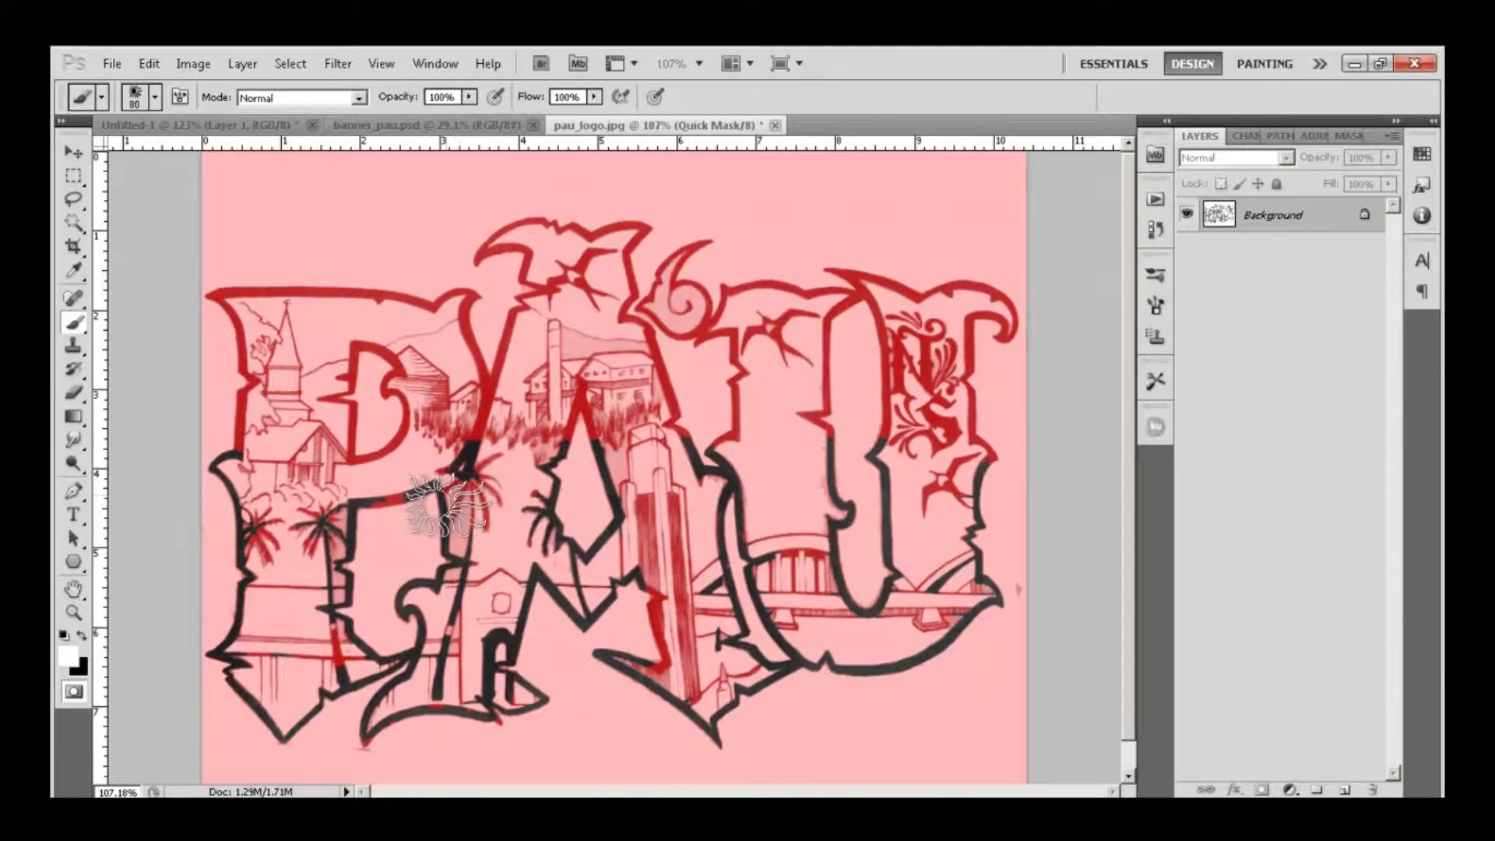
left_click(456, 468, "ctrl")
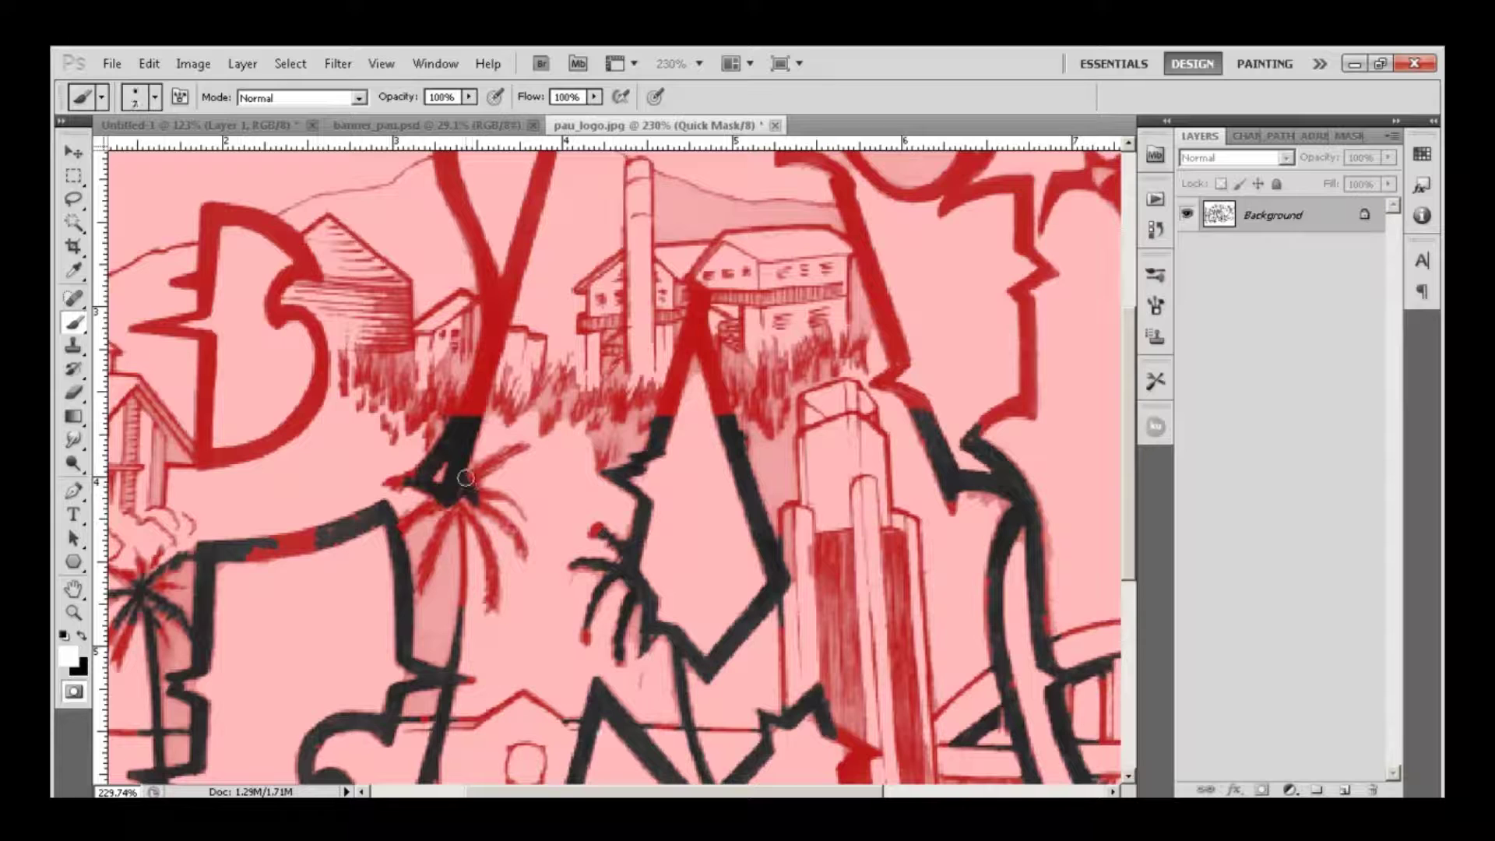
left_click(155, 96)
left_click_drag(381, 535, 448, 512)
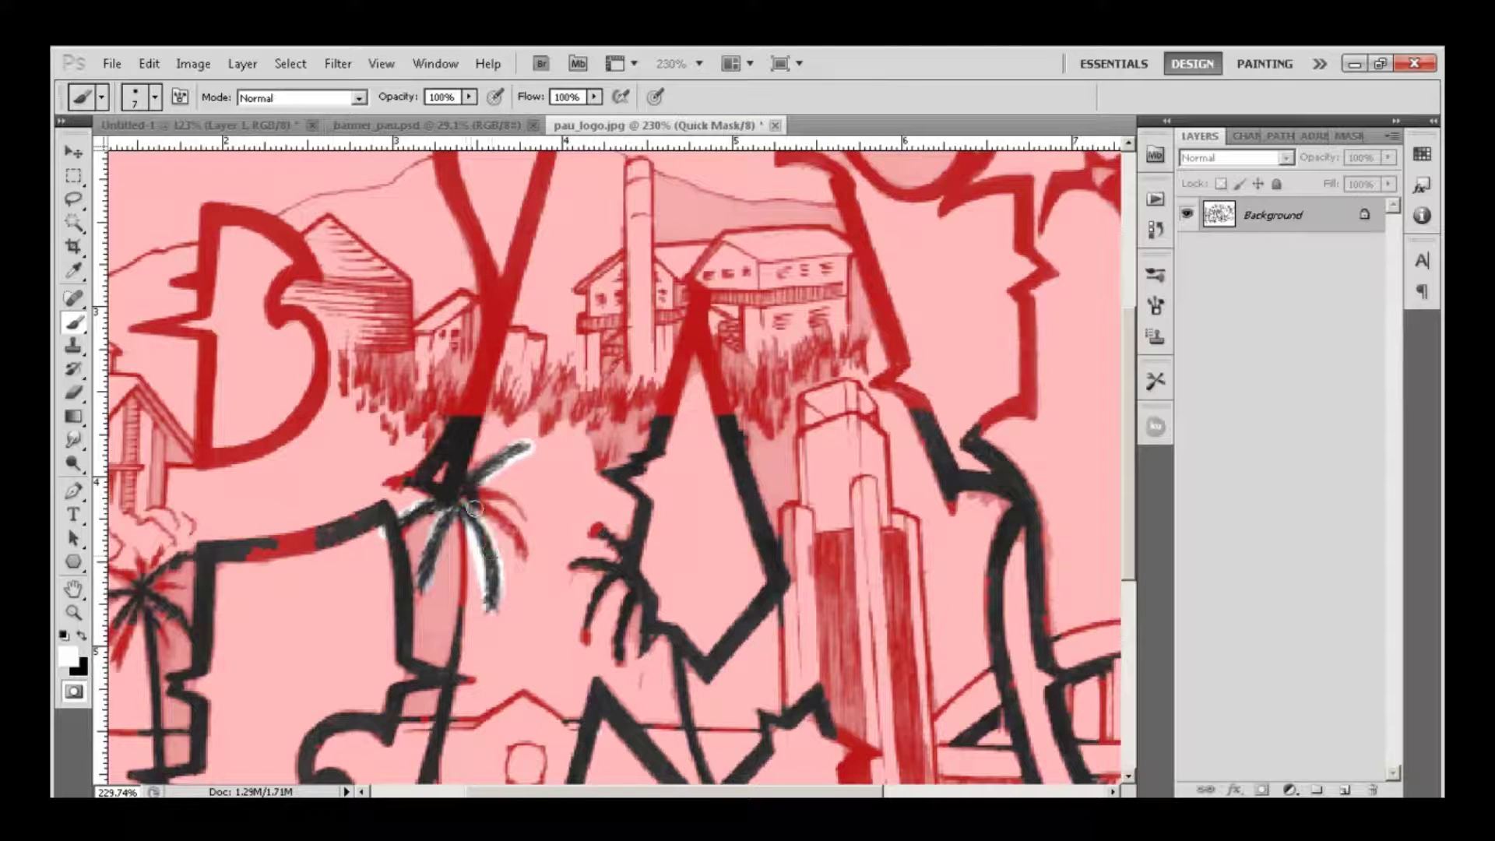
key("z")
key("ctrl+0")
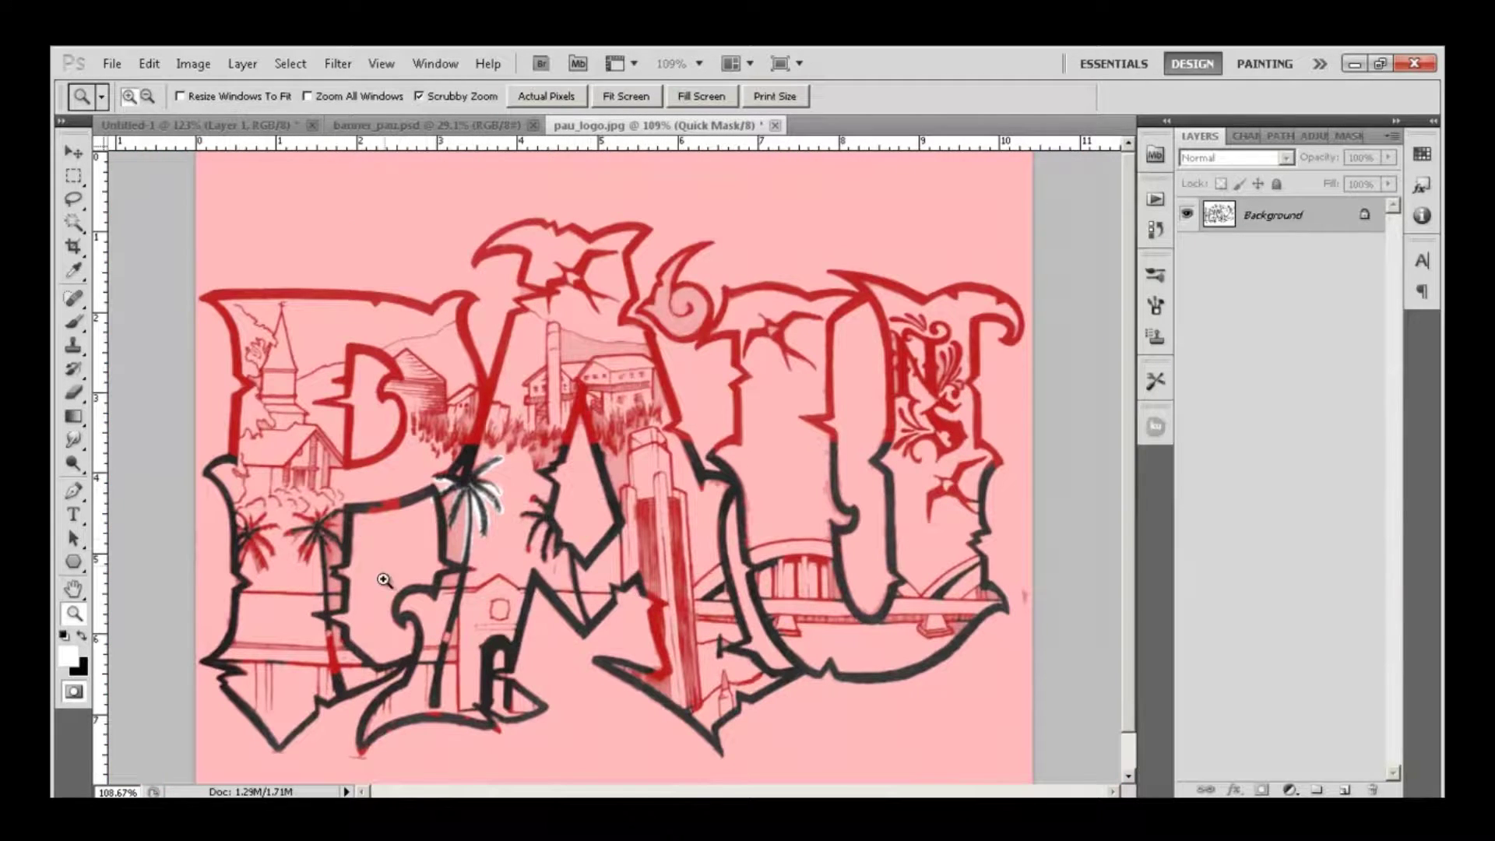
key("e")
key("q")
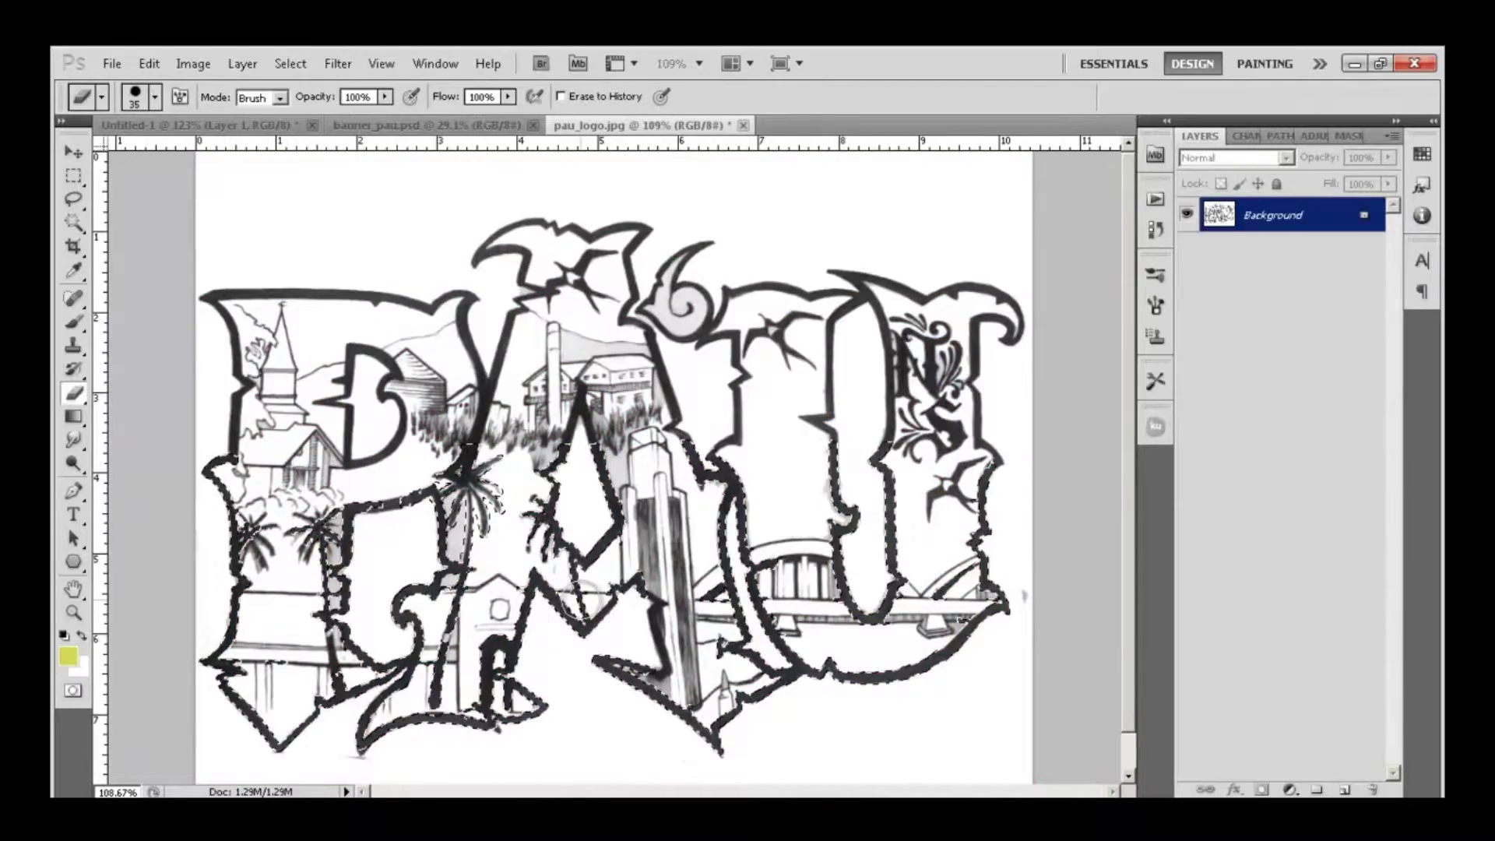
- Create a new layer and fill the selected outlines with red using the Paint Bucket
left_click(1344, 789)
right_click(73, 416)
left_click(132, 433)
left_click(68, 656)
key("Return")
left_click(389, 636)
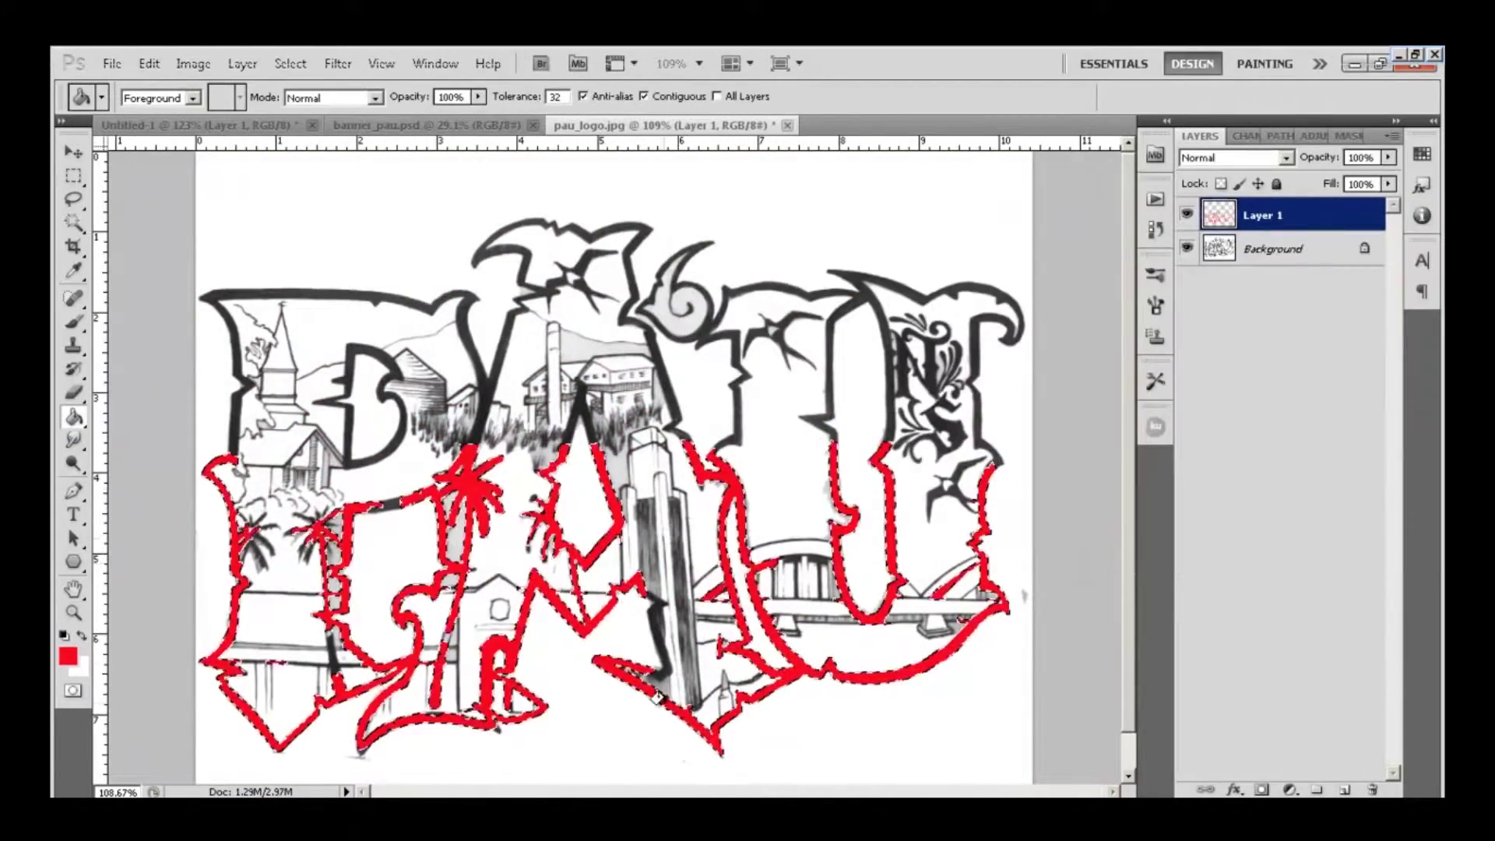
- Add the missed dark outline piece in the P's lower leg to the selection on the Background layer and paint it red
key("z")
left_click(389, 637)
key("e")
left_click_drag(269, 583, 299, 629)
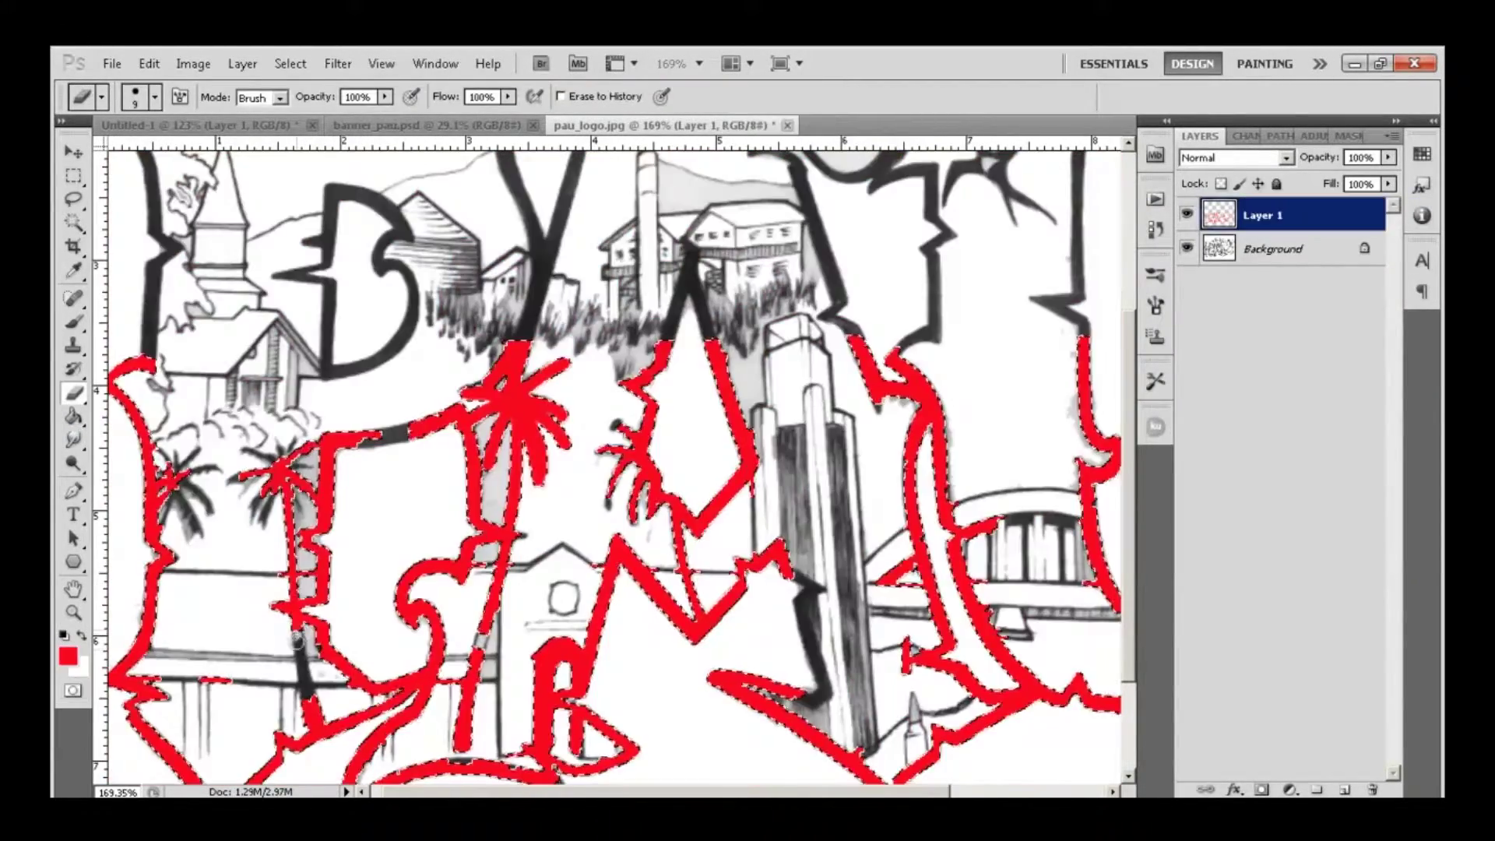
key("w")
left_click(1274, 248)
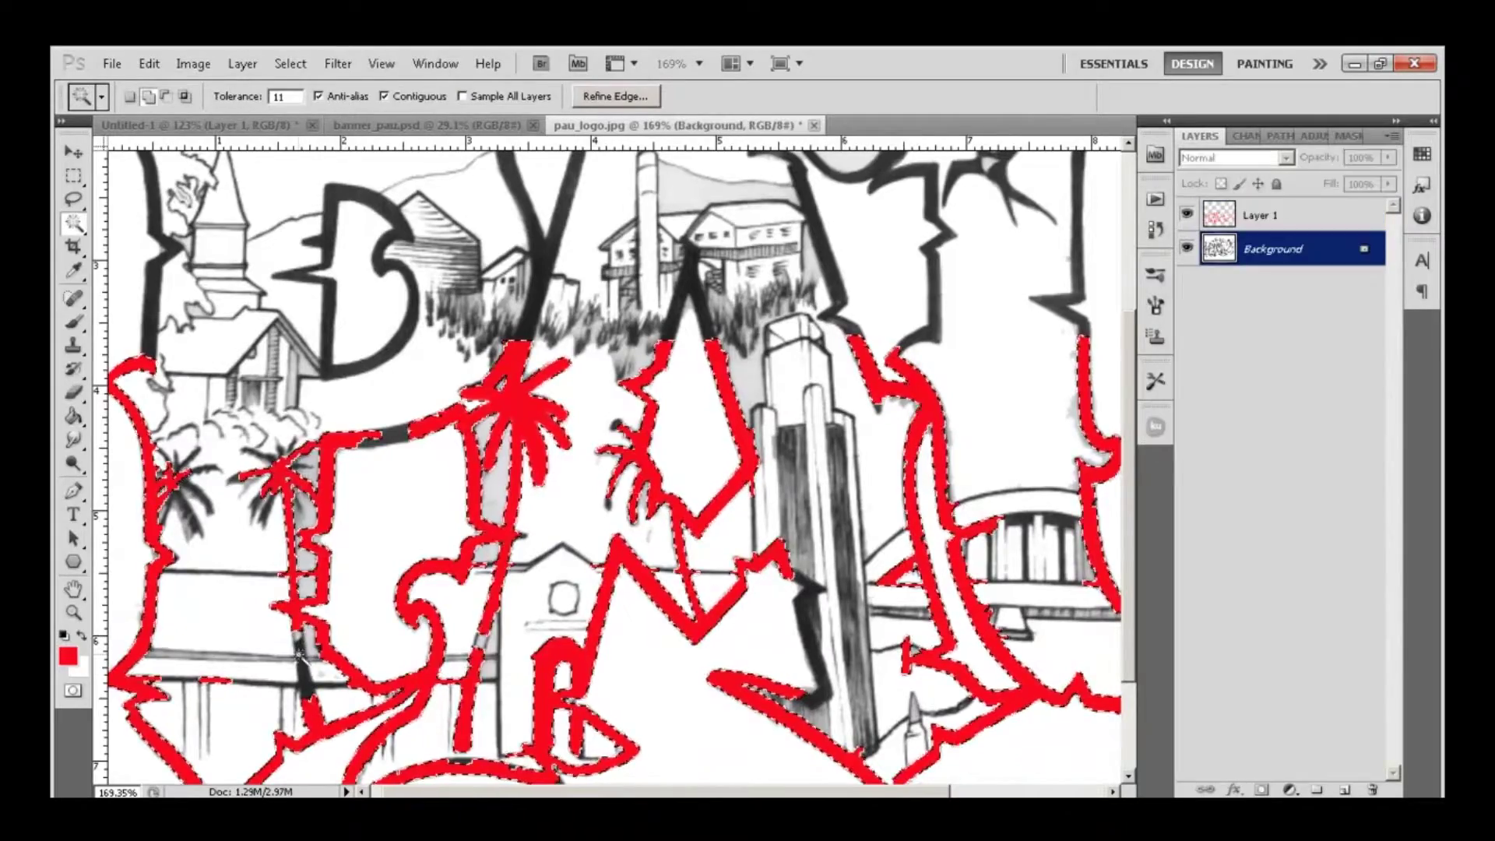
scroll(615, 467, "down", 3)
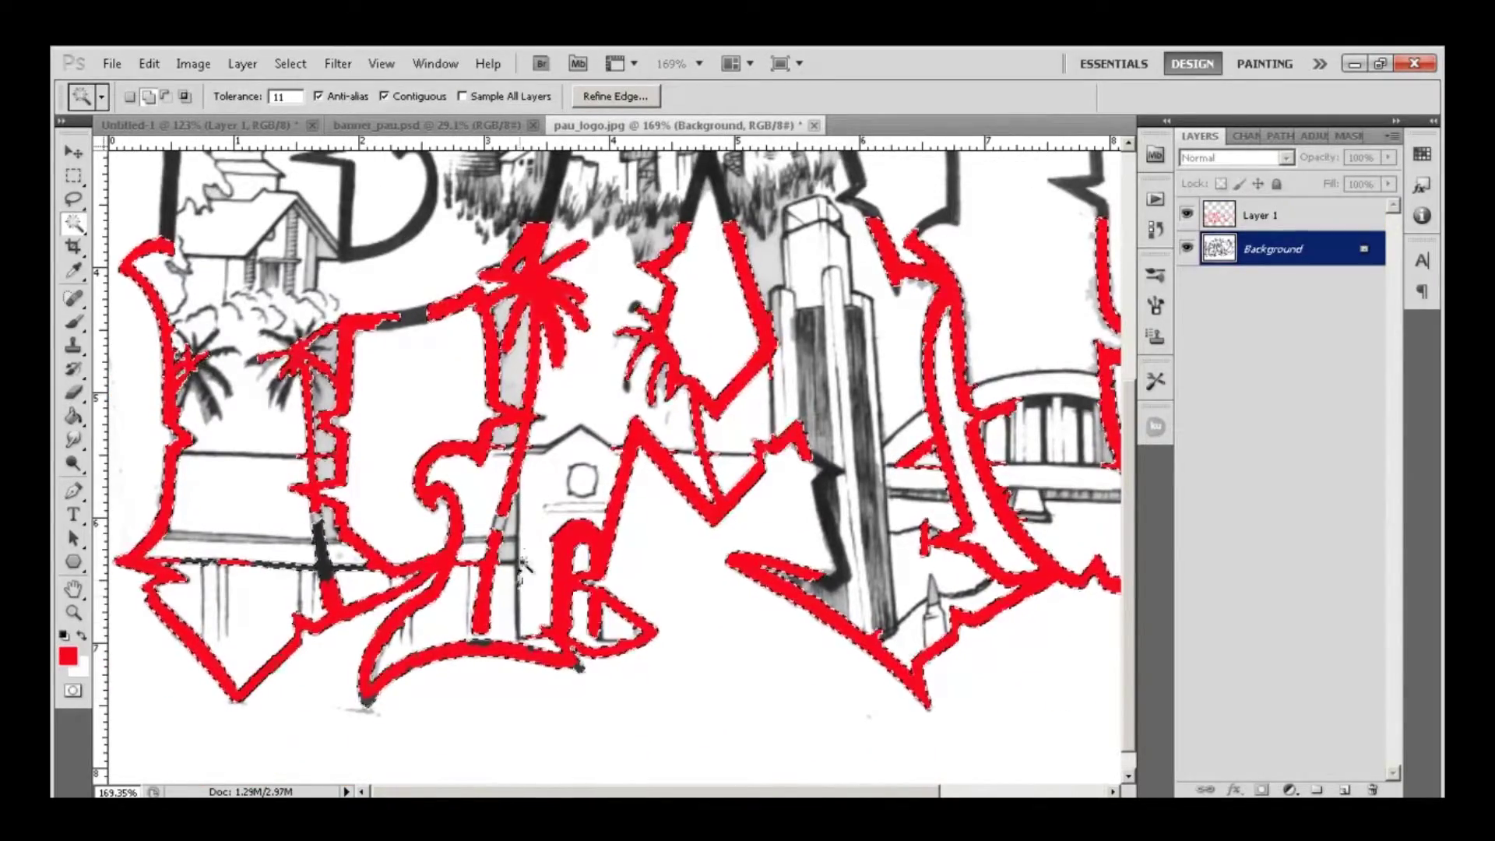
scroll(615, 467, "down", 1)
key("q")
key("q")
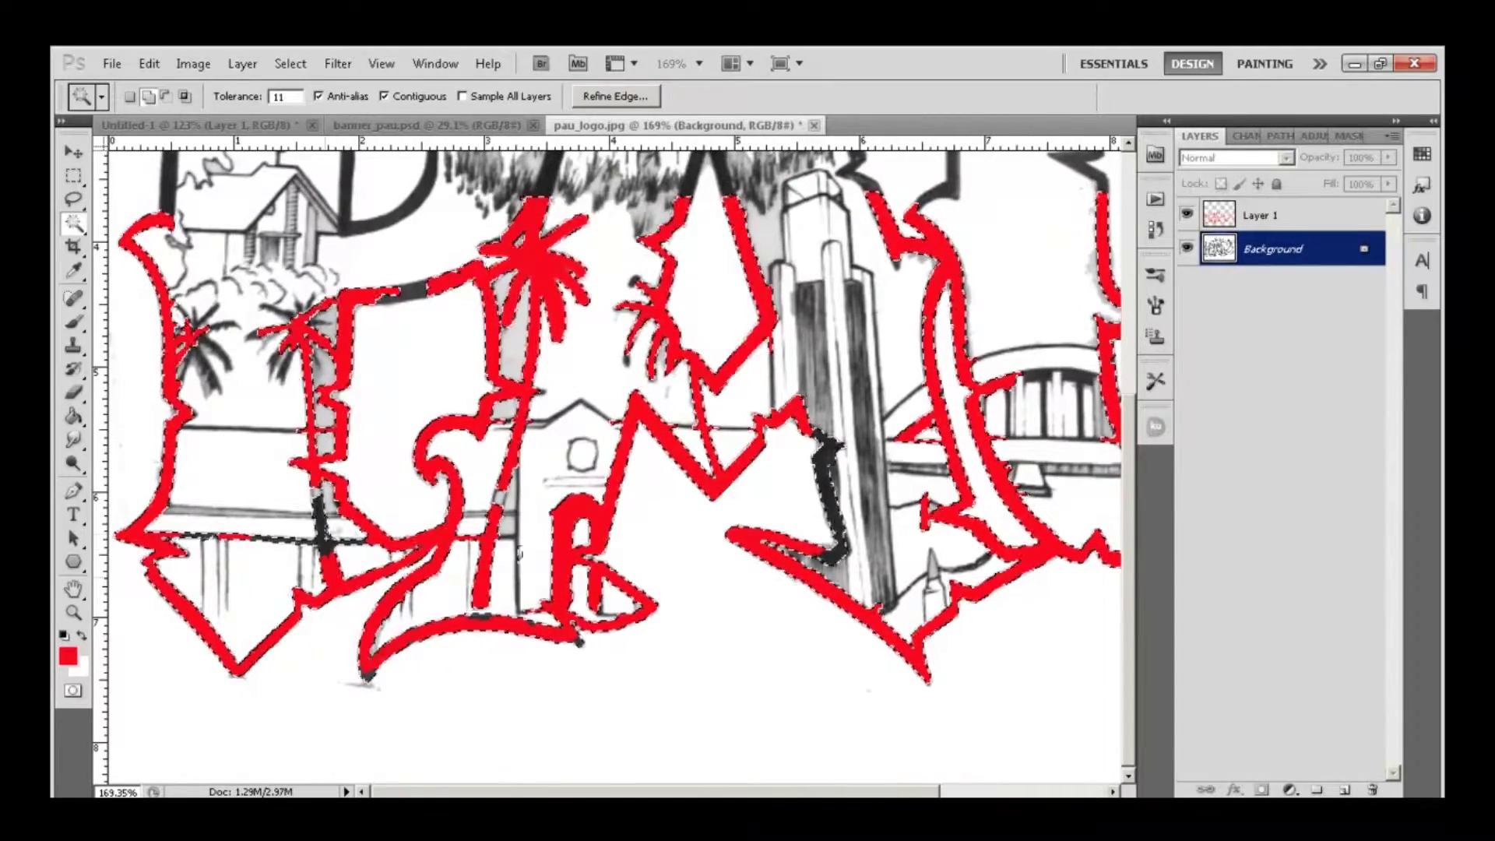
key("b")
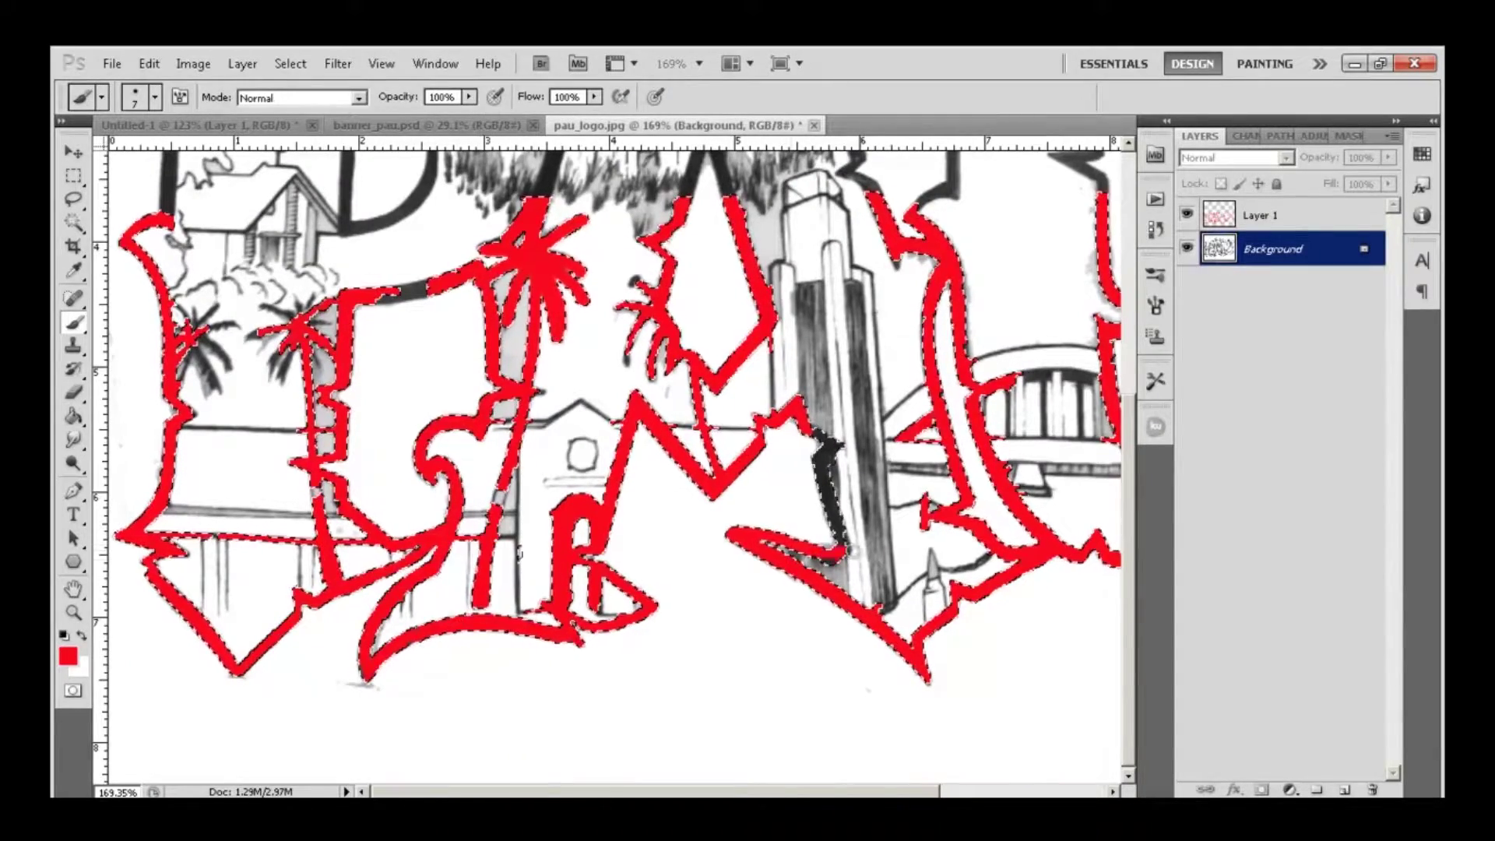
- Select the missed outline pieces in the A's right leg and under the P's bowl and paint them red
left_click(1306, 225)
key("w")
left_click(1292, 249)
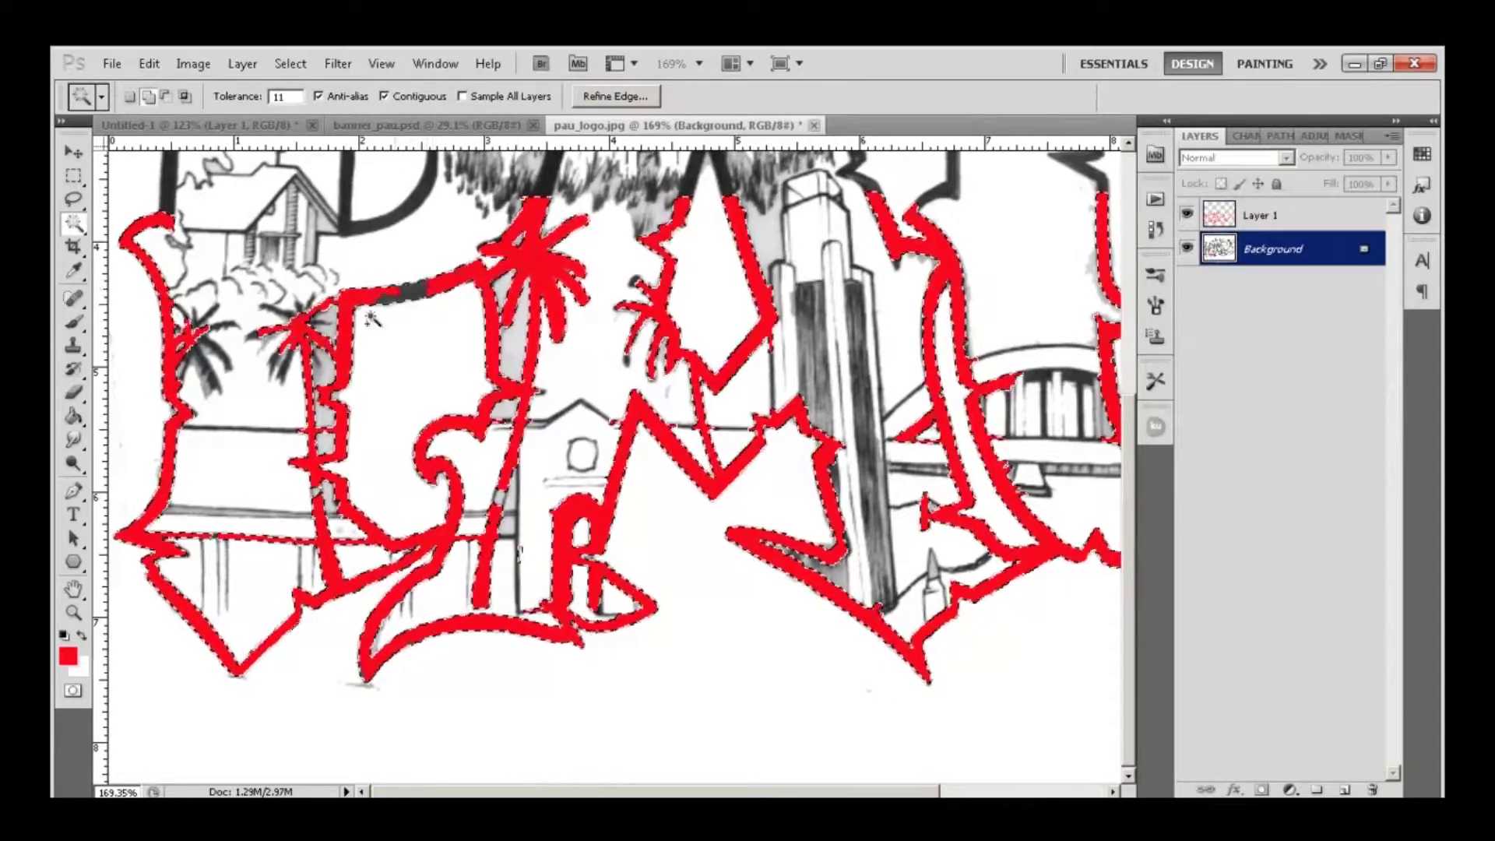
key("b")
key("w")
key("b")
- Select the upper right edge and curled tip of the U on the Background layer and paint them red
key("z")
mouse_move(896, 555)
left_mouse_down()
mouse_move(785, 555)
mouse_move(1254, 273)
left_mouse_up()
key("w")
key("z")
mouse_move(884, 619)
left_mouse_down()
mouse_move(779, 619)
mouse_move(903, 619)
mouse_move(779, 619)
left_mouse_up()
key("l")
key("z")
left_click(949, 489)
key("alt+[")
key("w")
key("b")
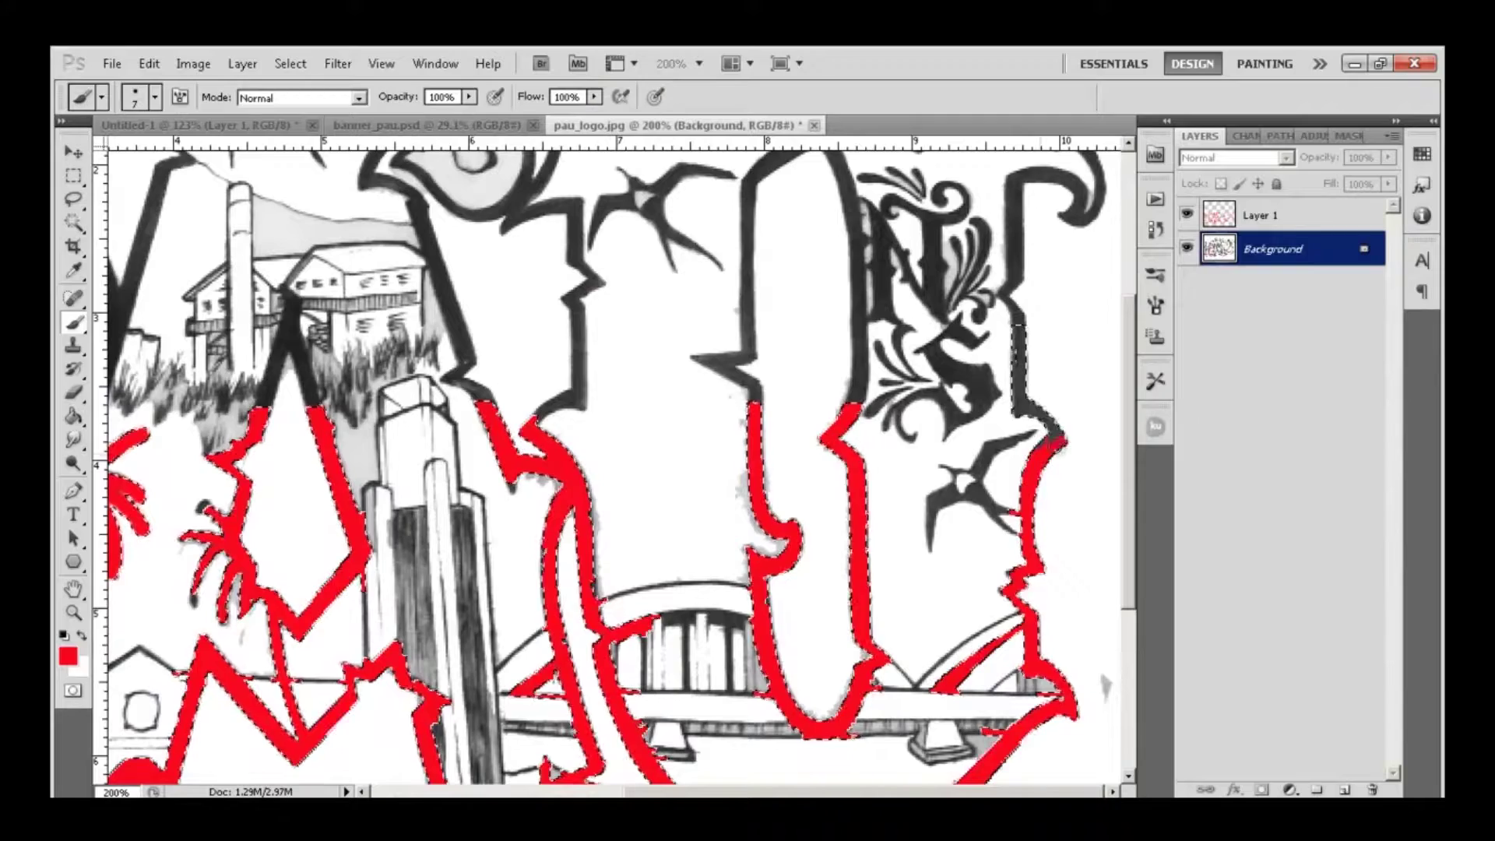
mouse_move(1016, 424)
left_mouse_down()
mouse_move(1019, 318)
mouse_move(1012, 467)
mouse_move(1027, 380)
left_mouse_up()
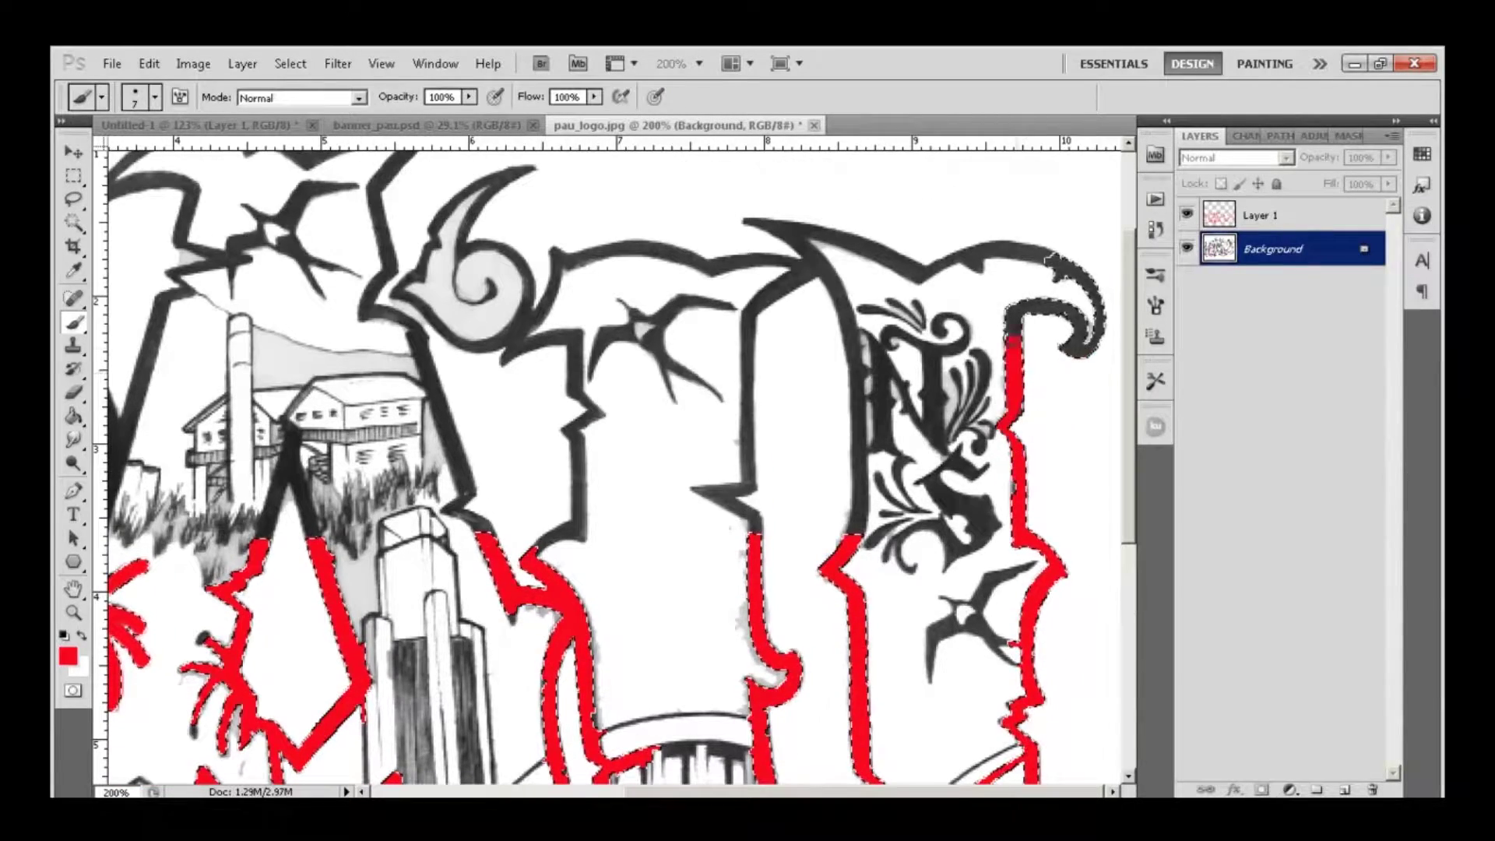
scroll(1077, 291, "down", 2)
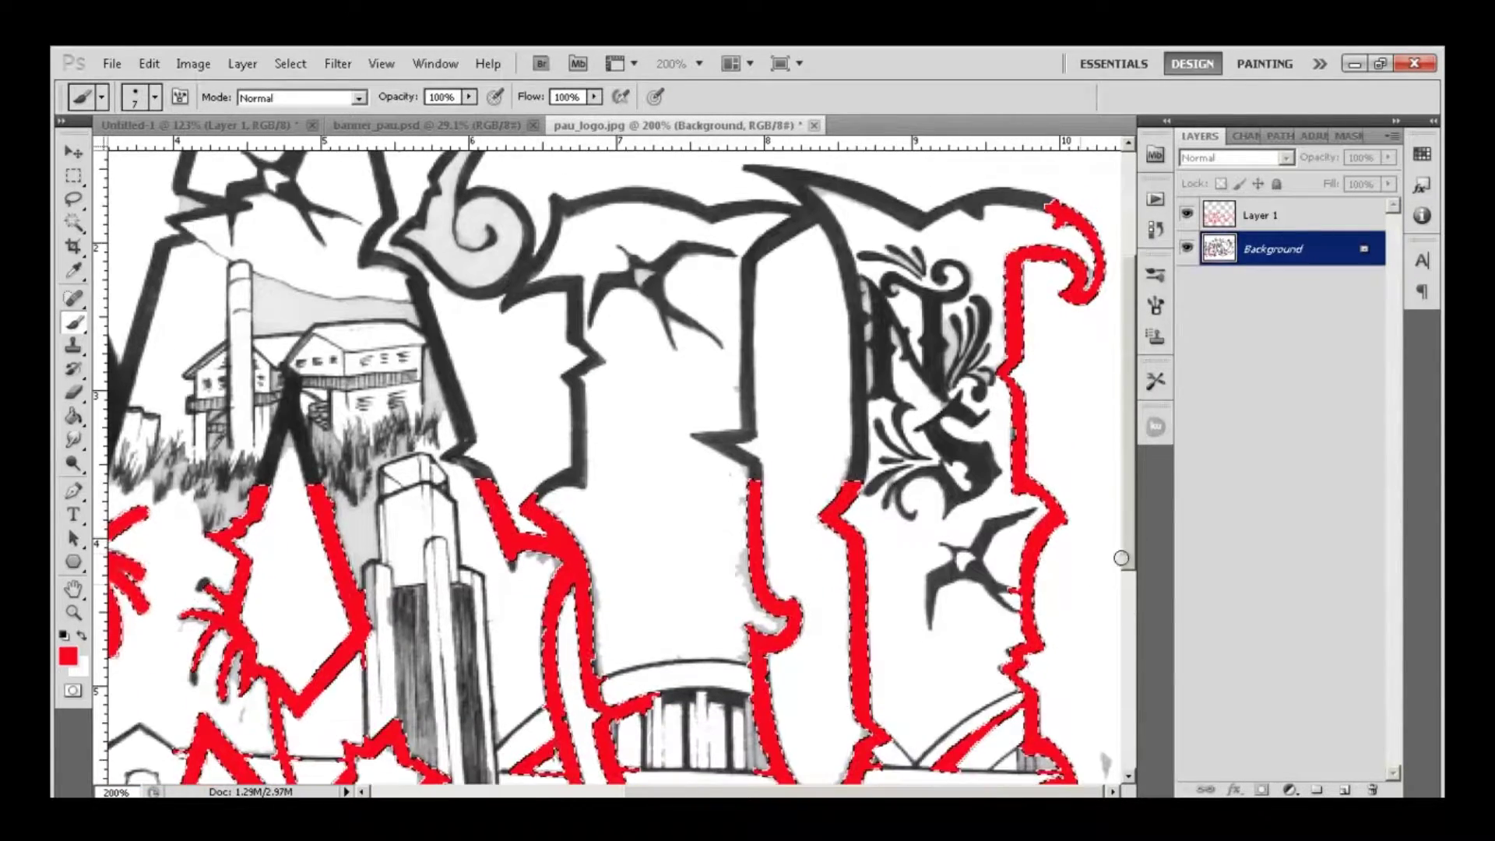
- Add the NS lettering, the U's inner edge and the swallow to the selection, and choose a bright green foreground color
key("w")
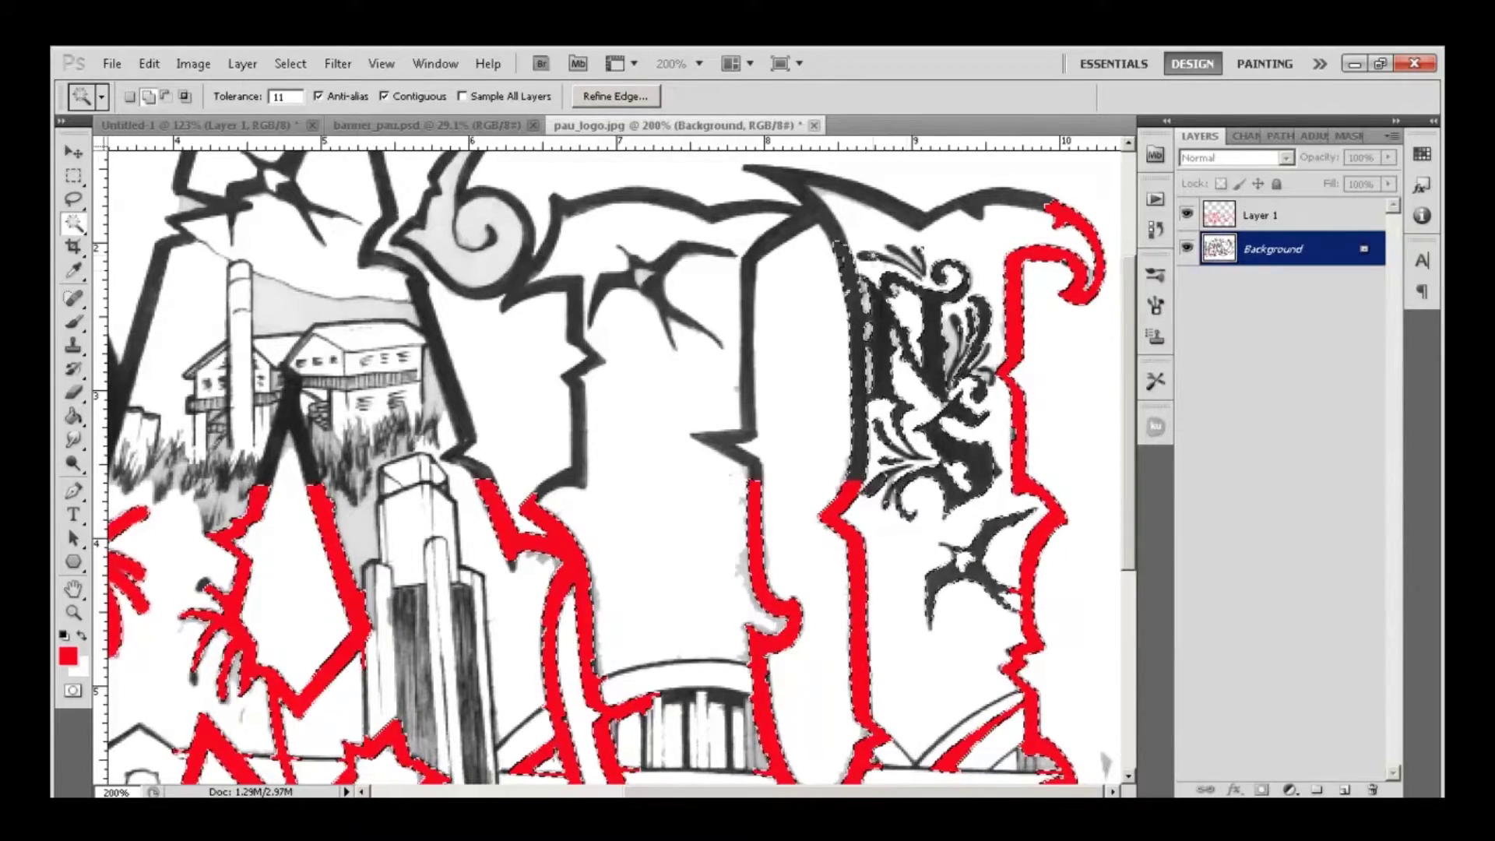
key("z")
left_click_drag(1105, 762, 1153, 759)
key("b")
key("i")
left_click(67, 656)
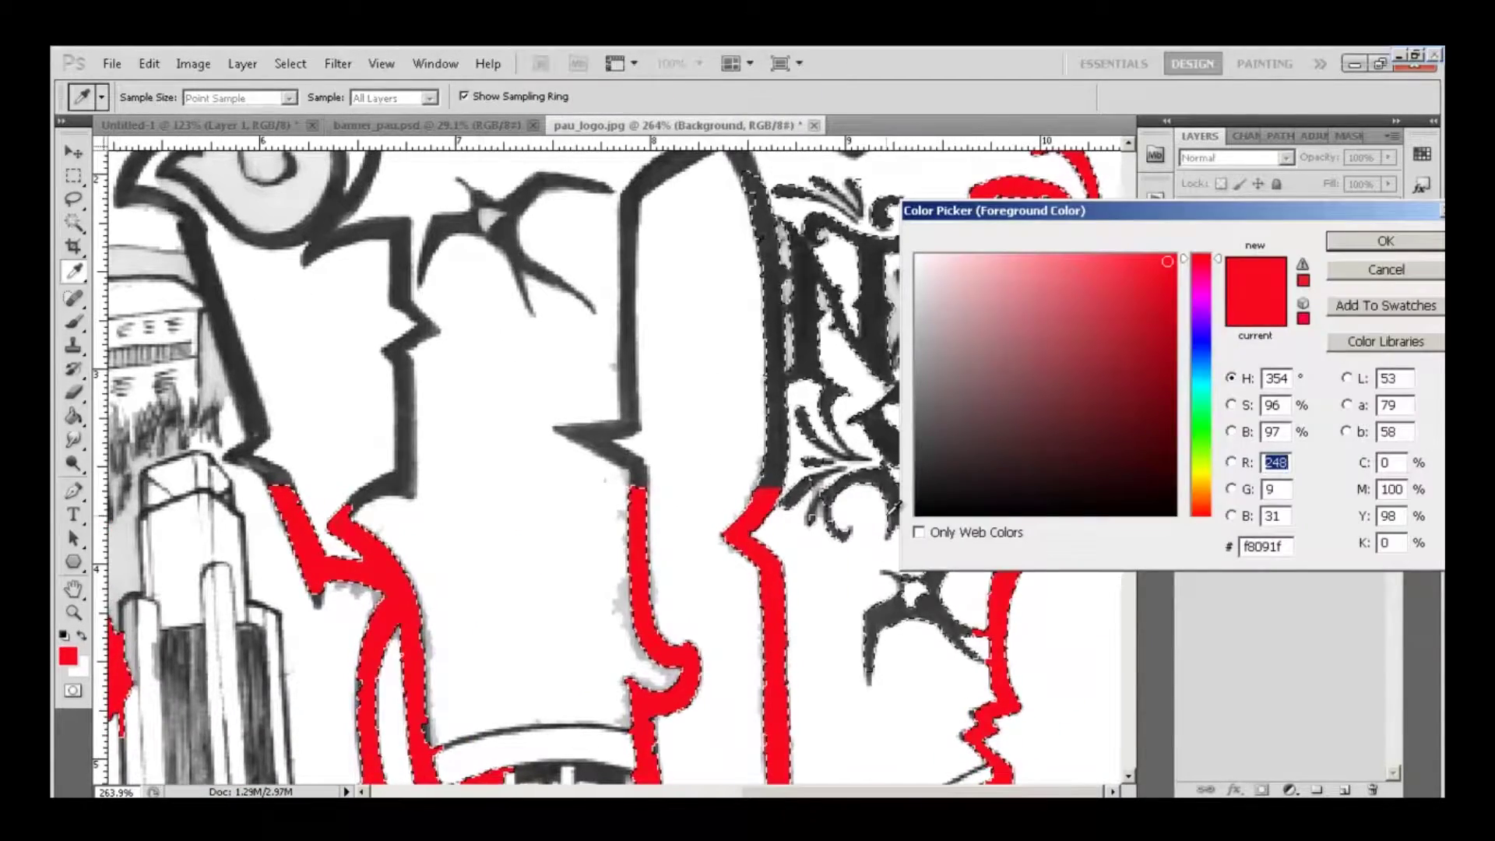
left_click(1203, 294)
left_click_drag(1203, 508, 1204, 430)
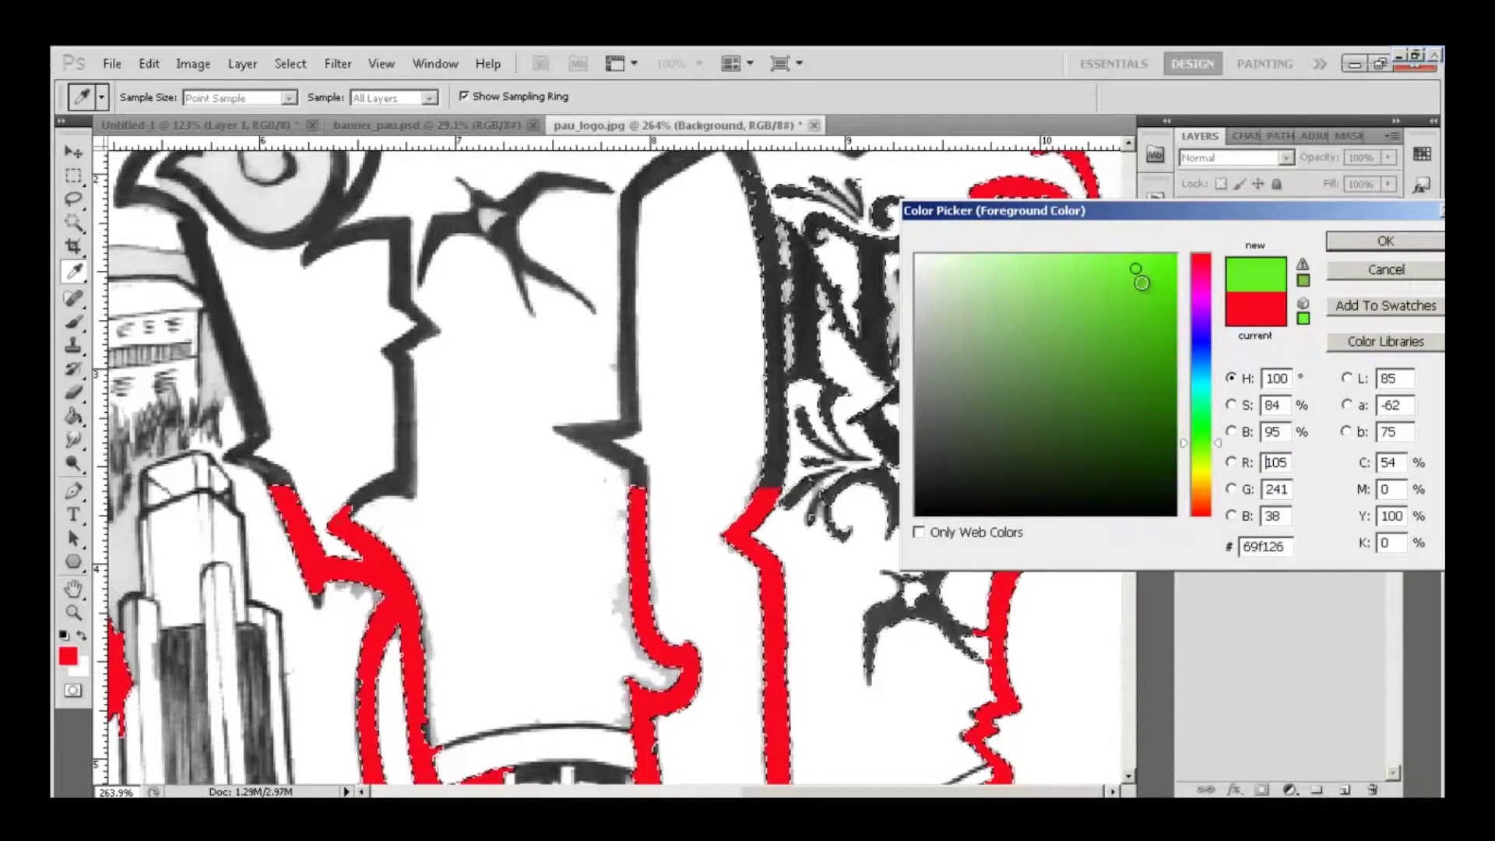
key("Return")
- Try filling the swallow below the NS lettering with green
key("g")
left_click(753, 177)
key("ctrl+d")
key("z")
left_click_drag(803, 583, 785, 582)
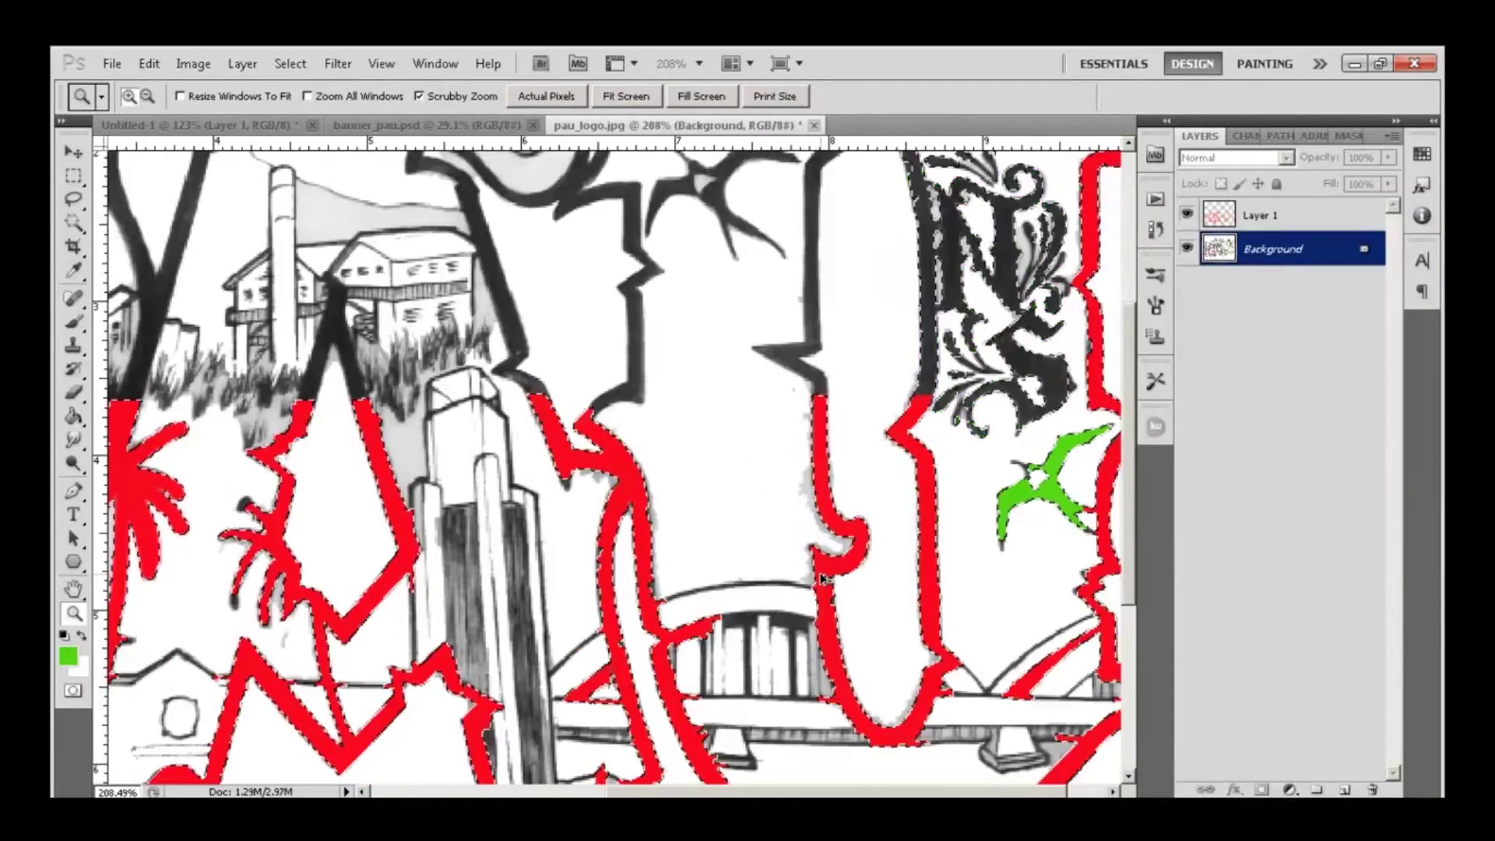
left_click_drag(966, 413, 786, 419)
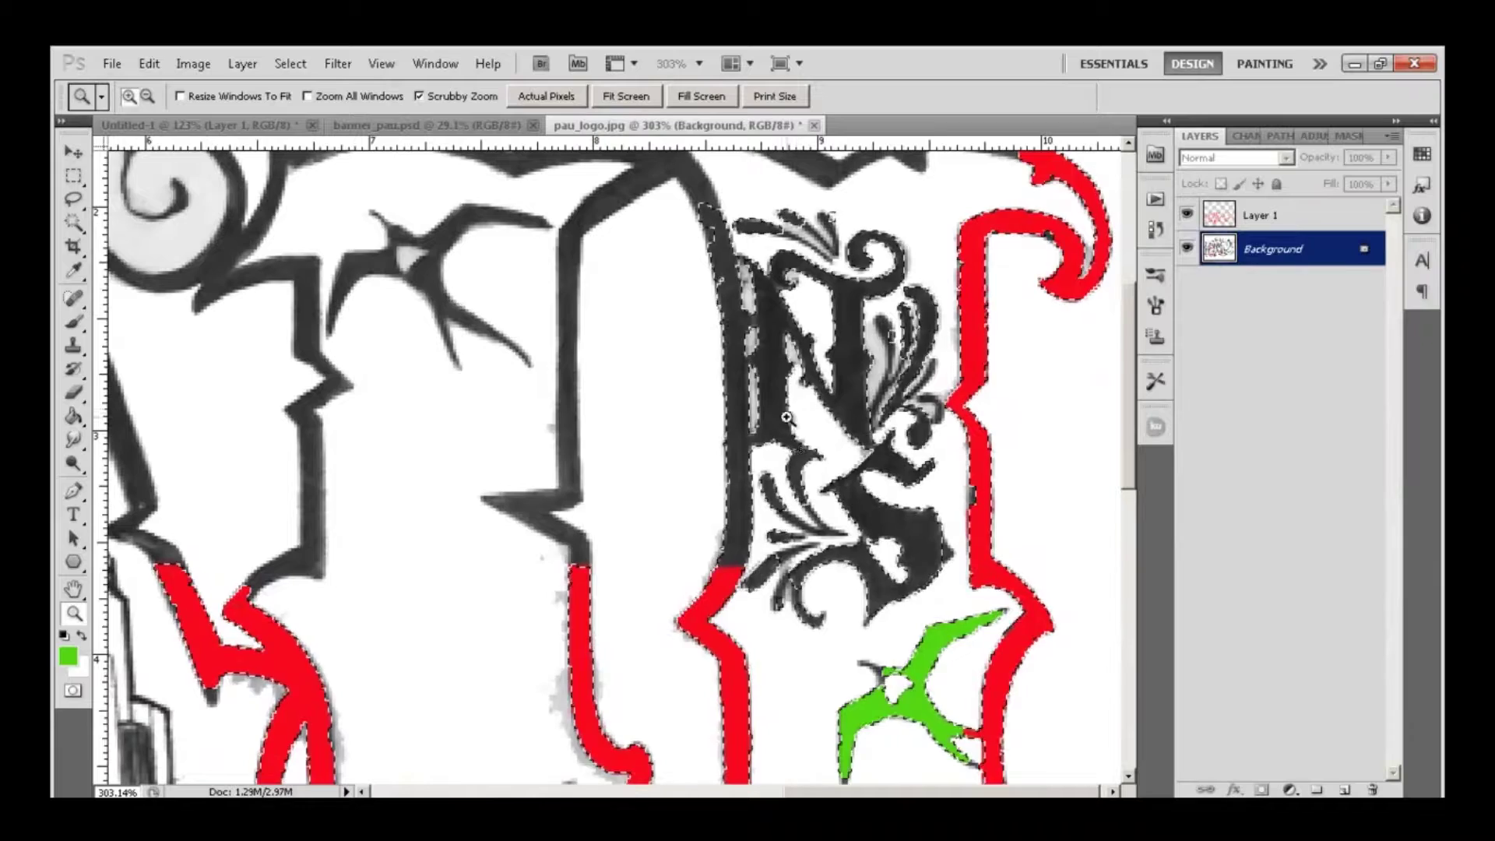
- Refine the selection around the NS lettering and paint the N and S green with the Brush
key("w")
left_click(779, 399, "shift")
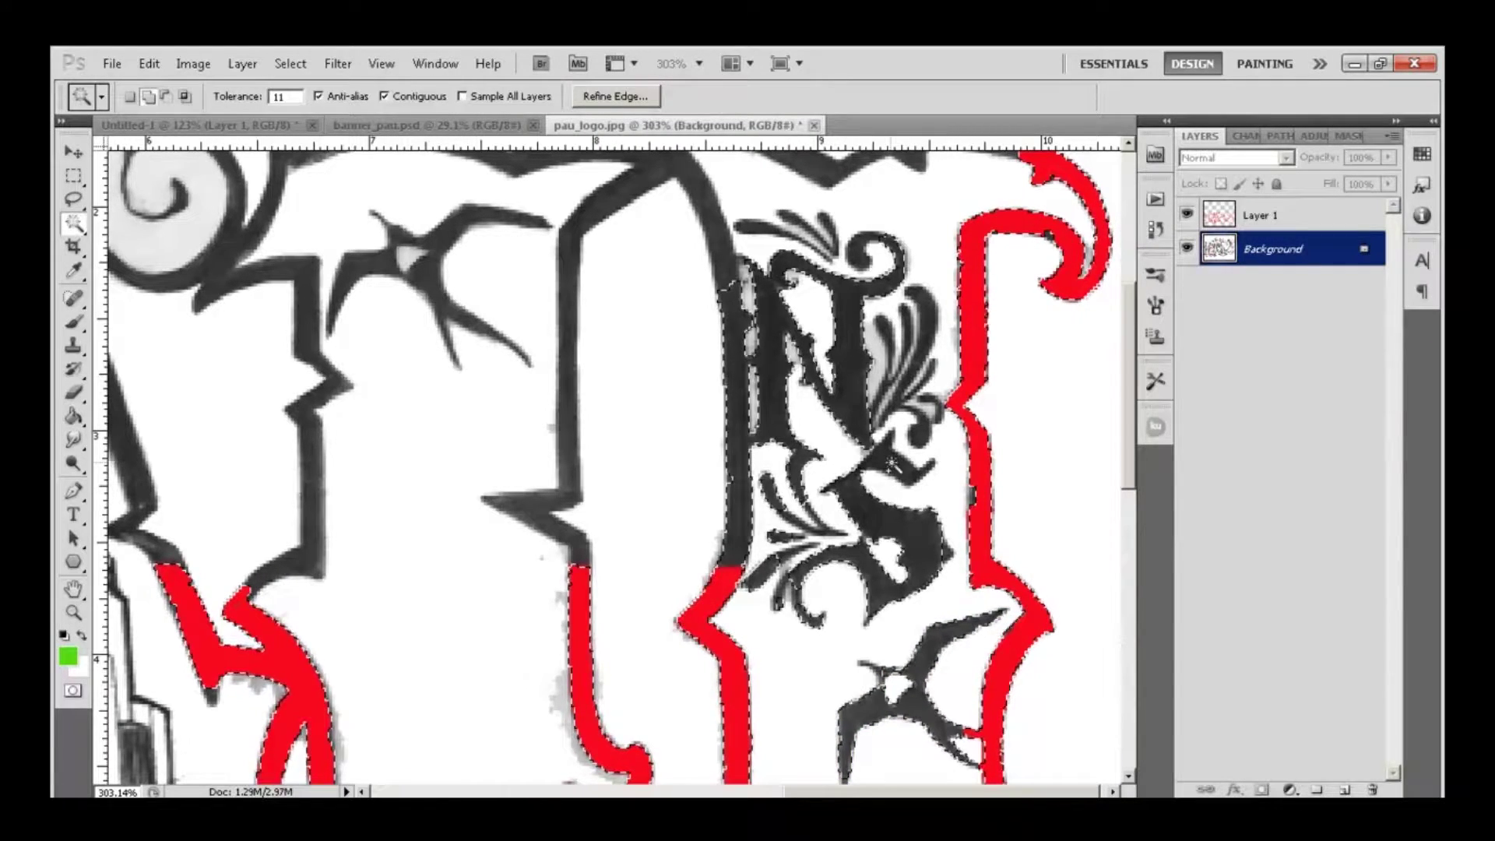
key("b")
left_click_drag(899, 613, 895, 569)
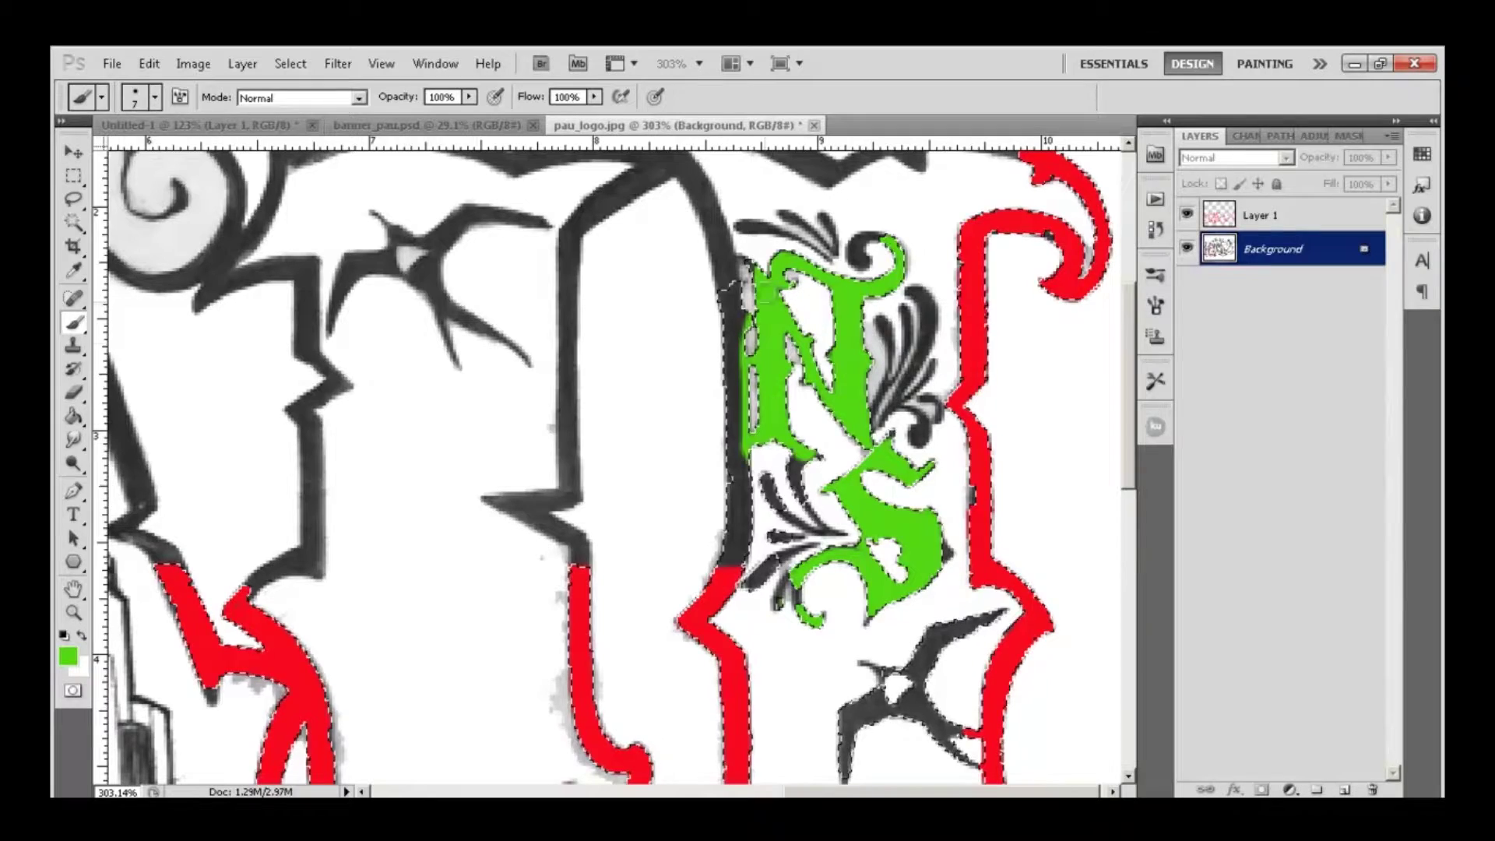
- Add the rest of the N with its curled tip to the selection and paint it green
key("z")
left_click_drag(863, 351, 926, 352)
key("b")
left_click(689, 512)
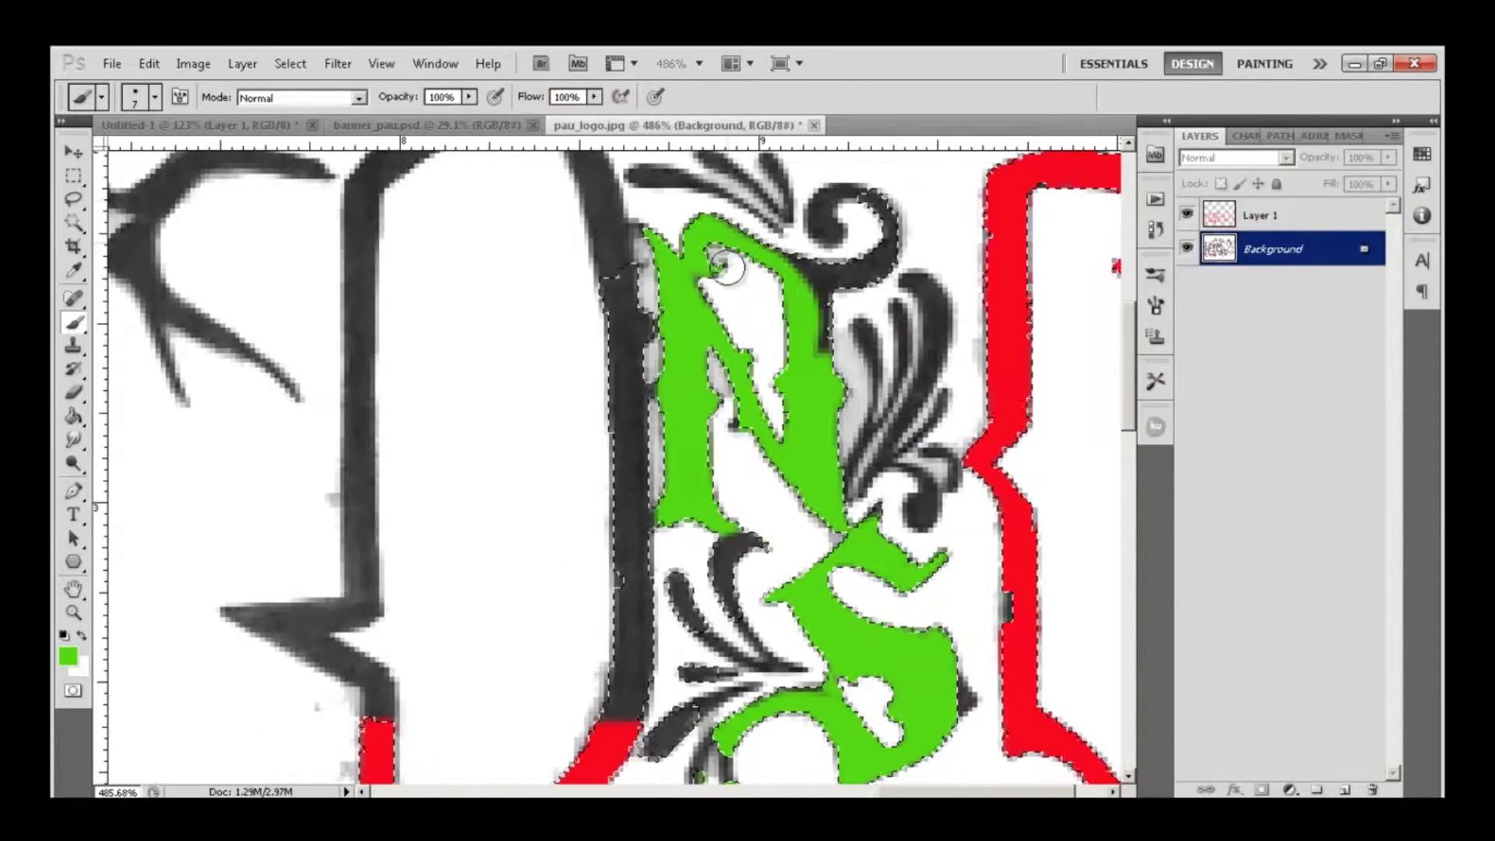
key("w")
key("b")
left_click_drag(814, 209, 886, 210)
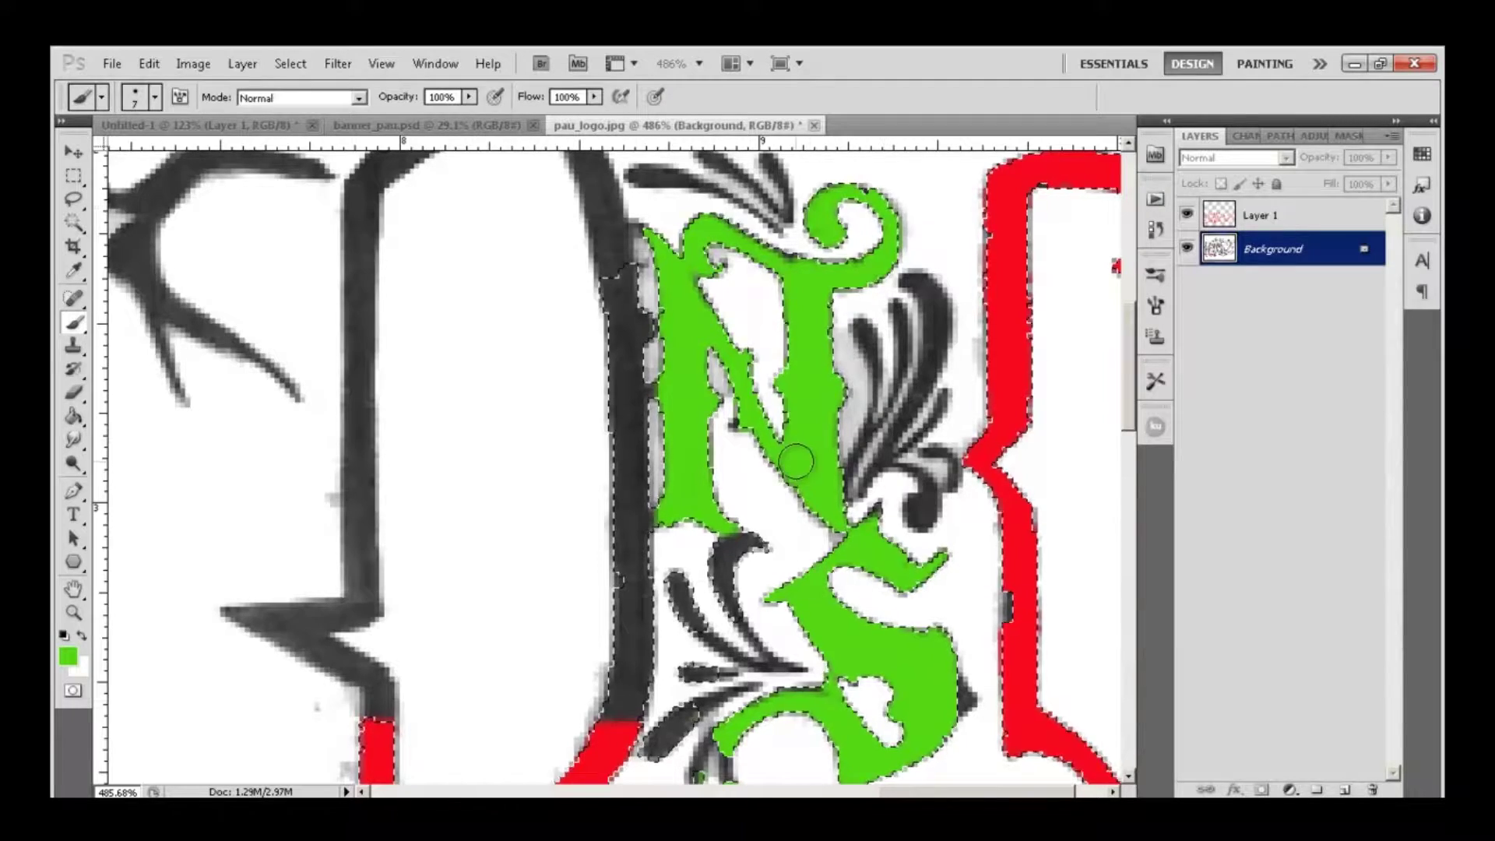
- Merge Layer 1 with the Background layer of the logo
key("z")
left_click_drag(795, 462, 608, 463)
left_click_drag(701, 551, 634, 551)
left_click(1260, 215, "shift")
key("ctrl+e")
- Copy the entire recolored logo and paste it into banner_pau.psd as a new layer
left_click_drag(1078, 567, 1013, 567)
key("m")
key("ctrl+a")
key("ctrl+c")
left_click(450, 125)
key("ctrl+v")
- Cycle through the blending modes for the pasted logo layer and set it to Divide
key("Down")
key("Down")
key("Down")
key("Down")
key("Down")
key("Down")
key("Down")
key("Down")
key("Down")
key("Down")
key("Down")
key("Down")
key("Down")
key("Down")
key("Down")
key("Down")
key("Down")
key("Down")
key("Down")
key("Down")
key("v")
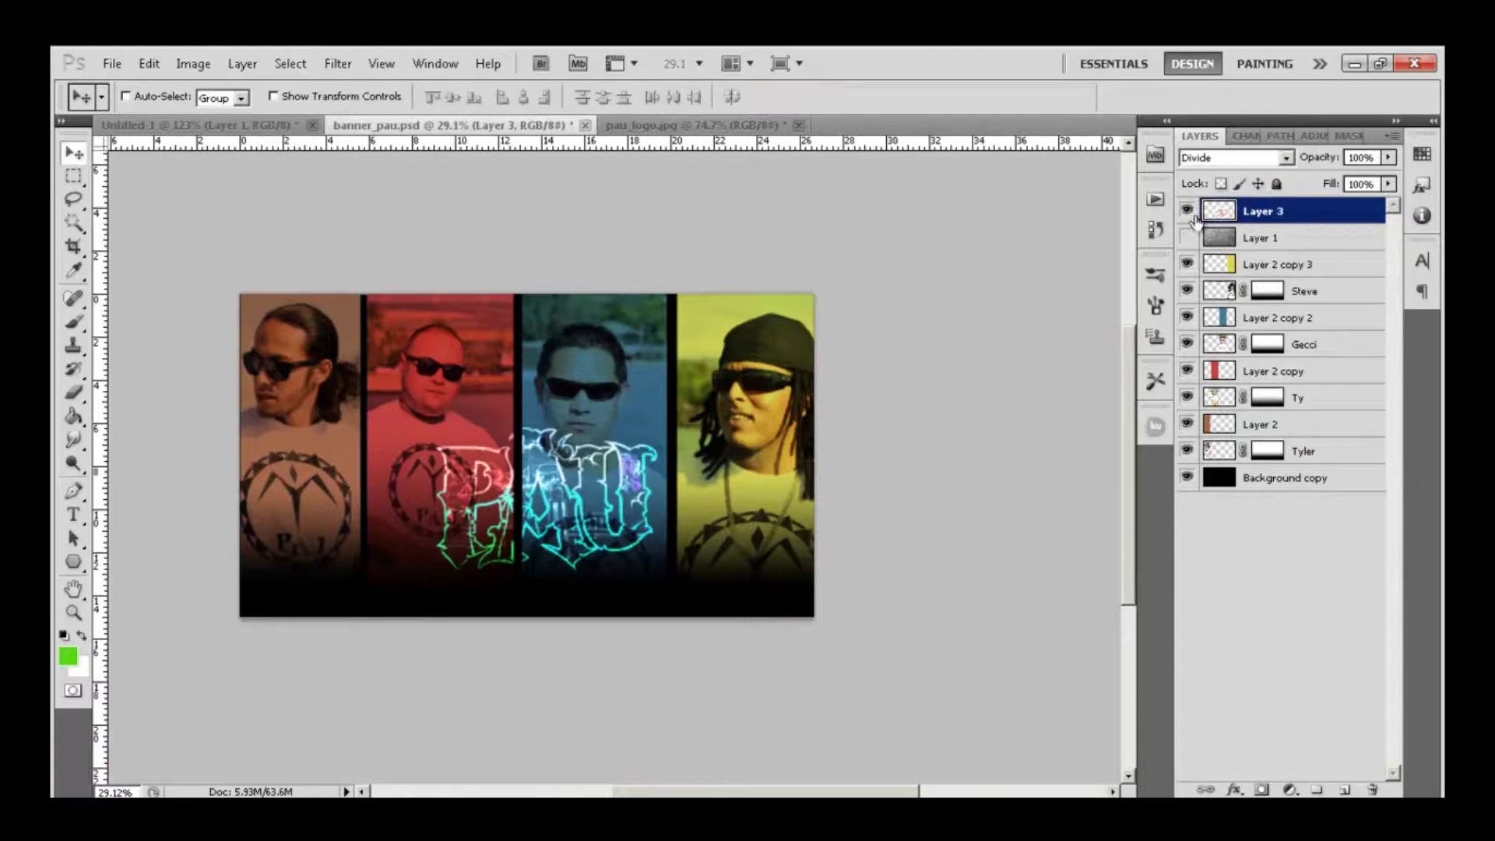
- Enlarge the Layer 3 logo with Free Transform so it spans the lower part of the red and blue panels
left_click(1262, 238)
left_click_drag(407, 463, 696, 558)
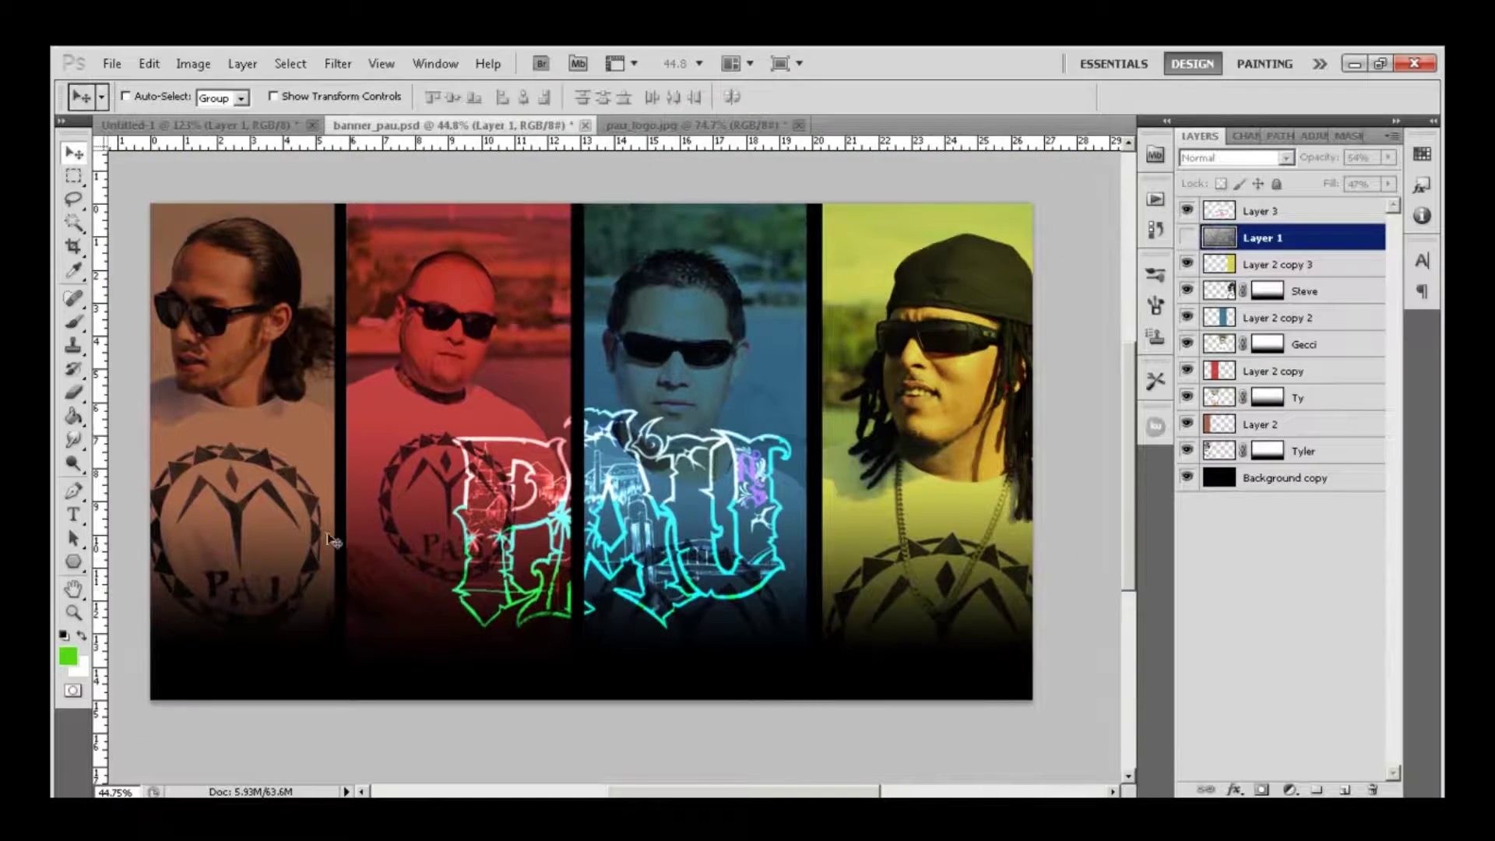
left_click(1261, 211)
key("ctrl+t")
left_click_drag(727, 641, 1034, 741)
left_click_drag(582, 579, 458, 557)
left_click_drag(912, 696, 814, 677)
key("z")
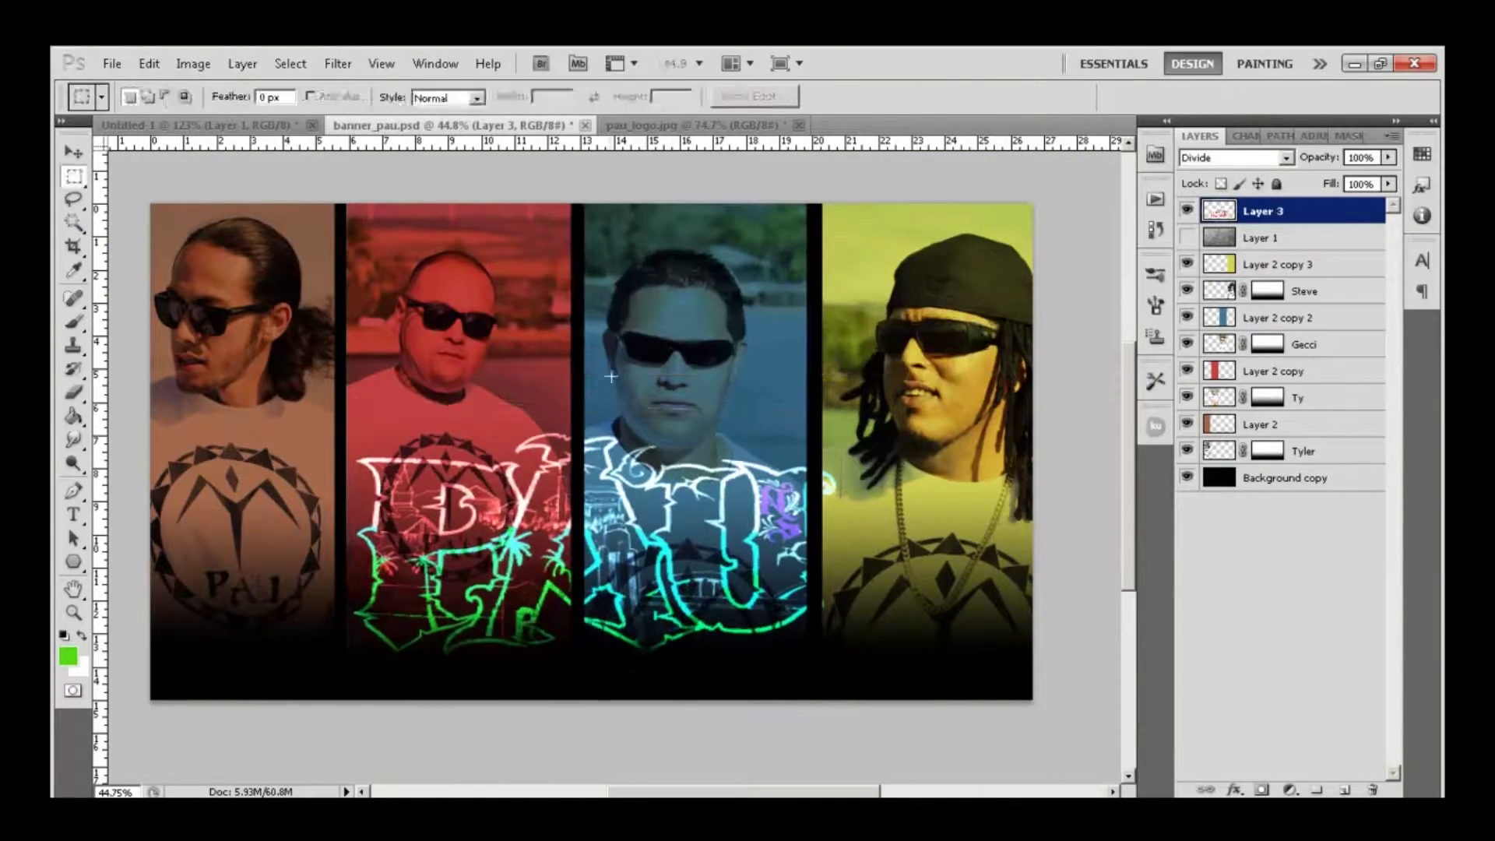
- Try other blending modes such as Soft Light on Layer 3, then return it to Divide
left_click(677, 347)
left_click_drag(678, 347, 616, 347)
left_click(1234, 158)
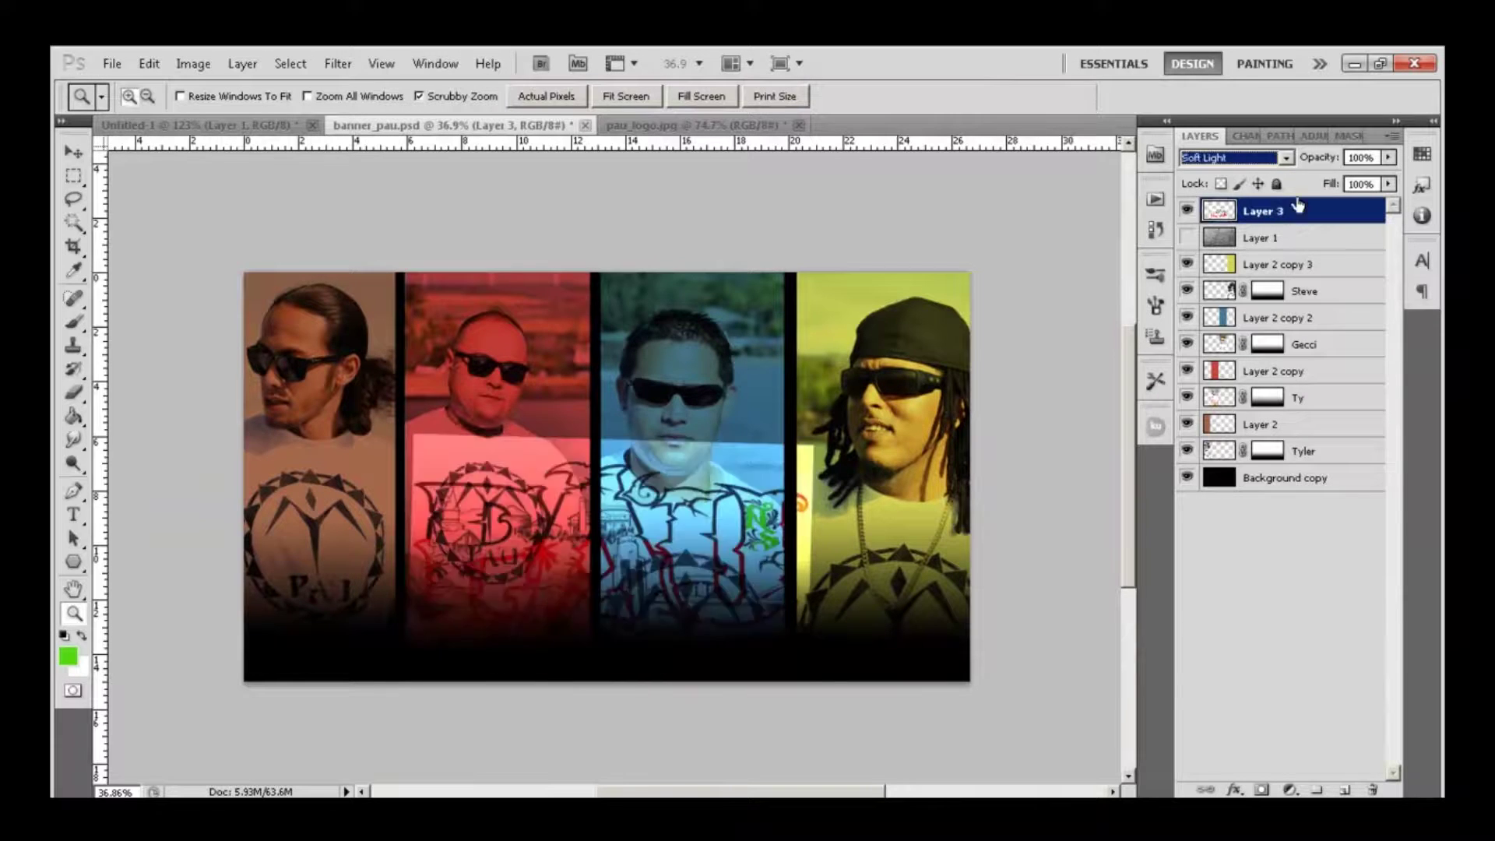
scroll(1287, 175, "up", 3)
scroll(1287, 174, "down", 3)
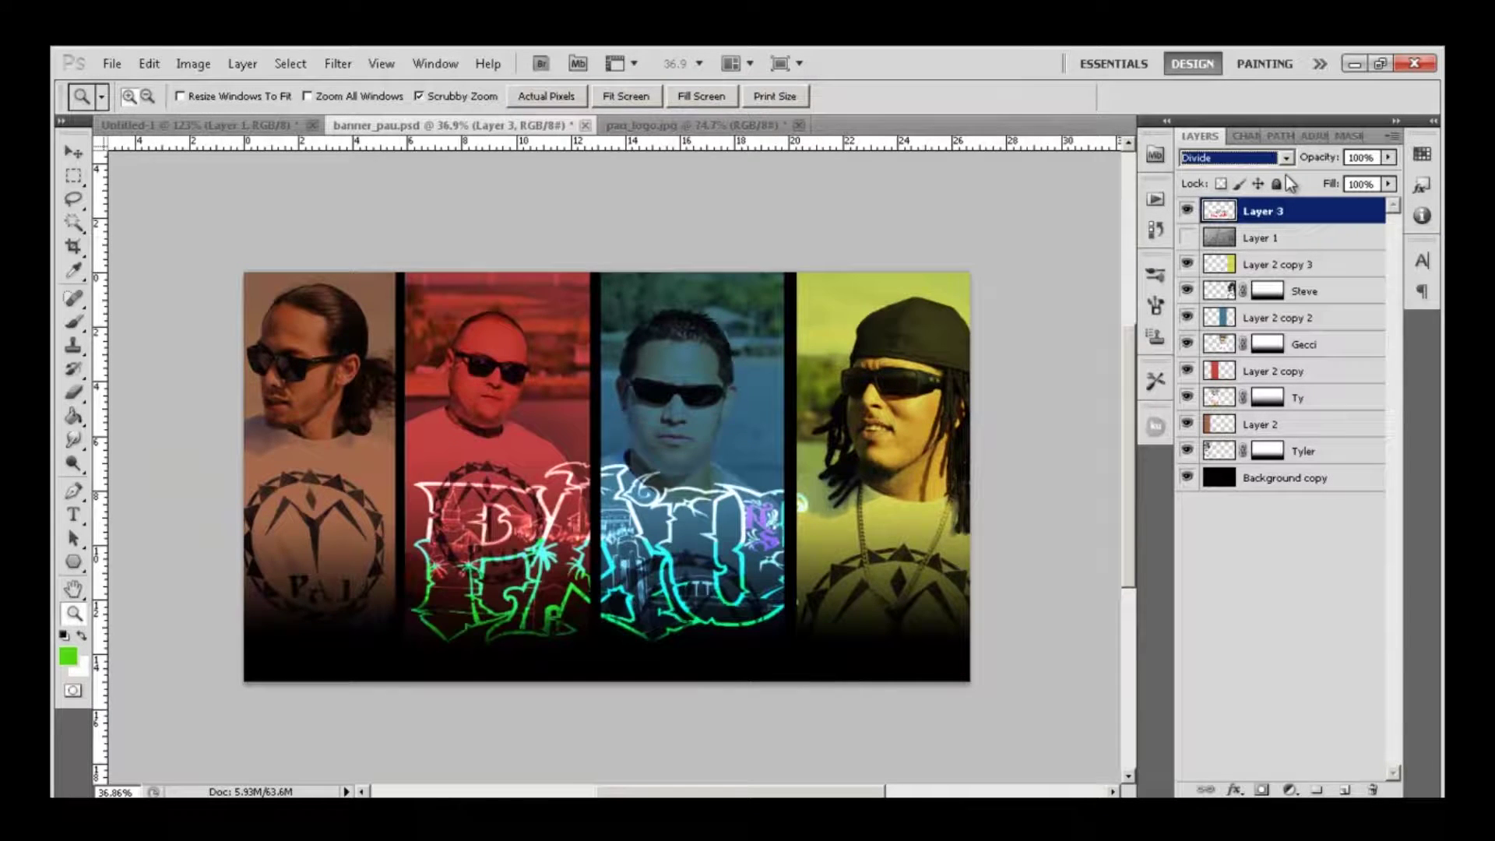
mouse_move(701, 556)
left_mouse_down()
mouse_move(786, 556)
mouse_move(707, 556)
left_mouse_up()
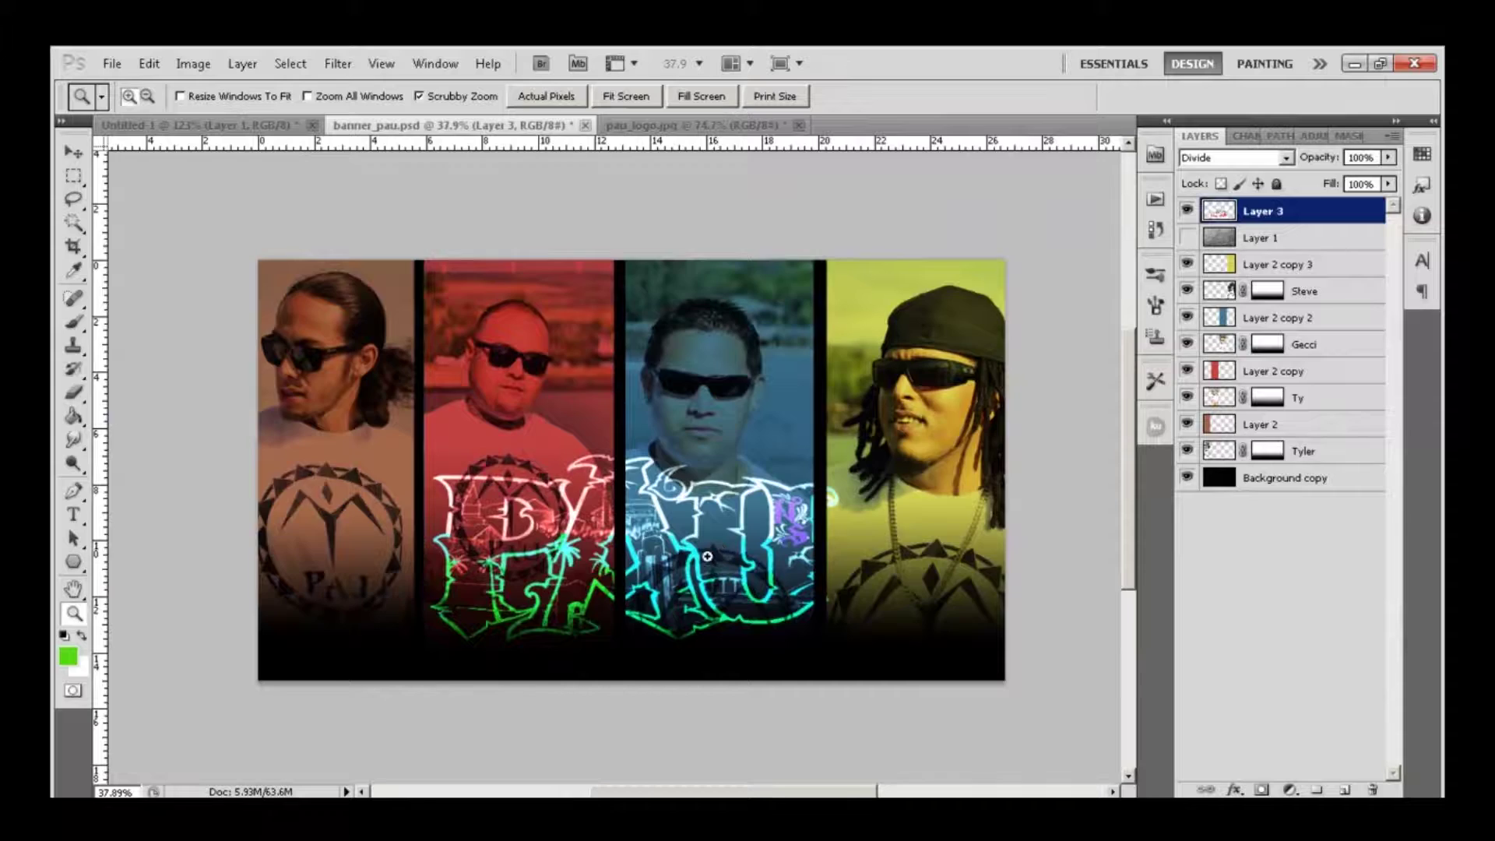
- Invert the black-and-white logo in pau_logo.jpg and copy the whole image into banner_pau.psd as a new layer
key("ctrl+Tab")
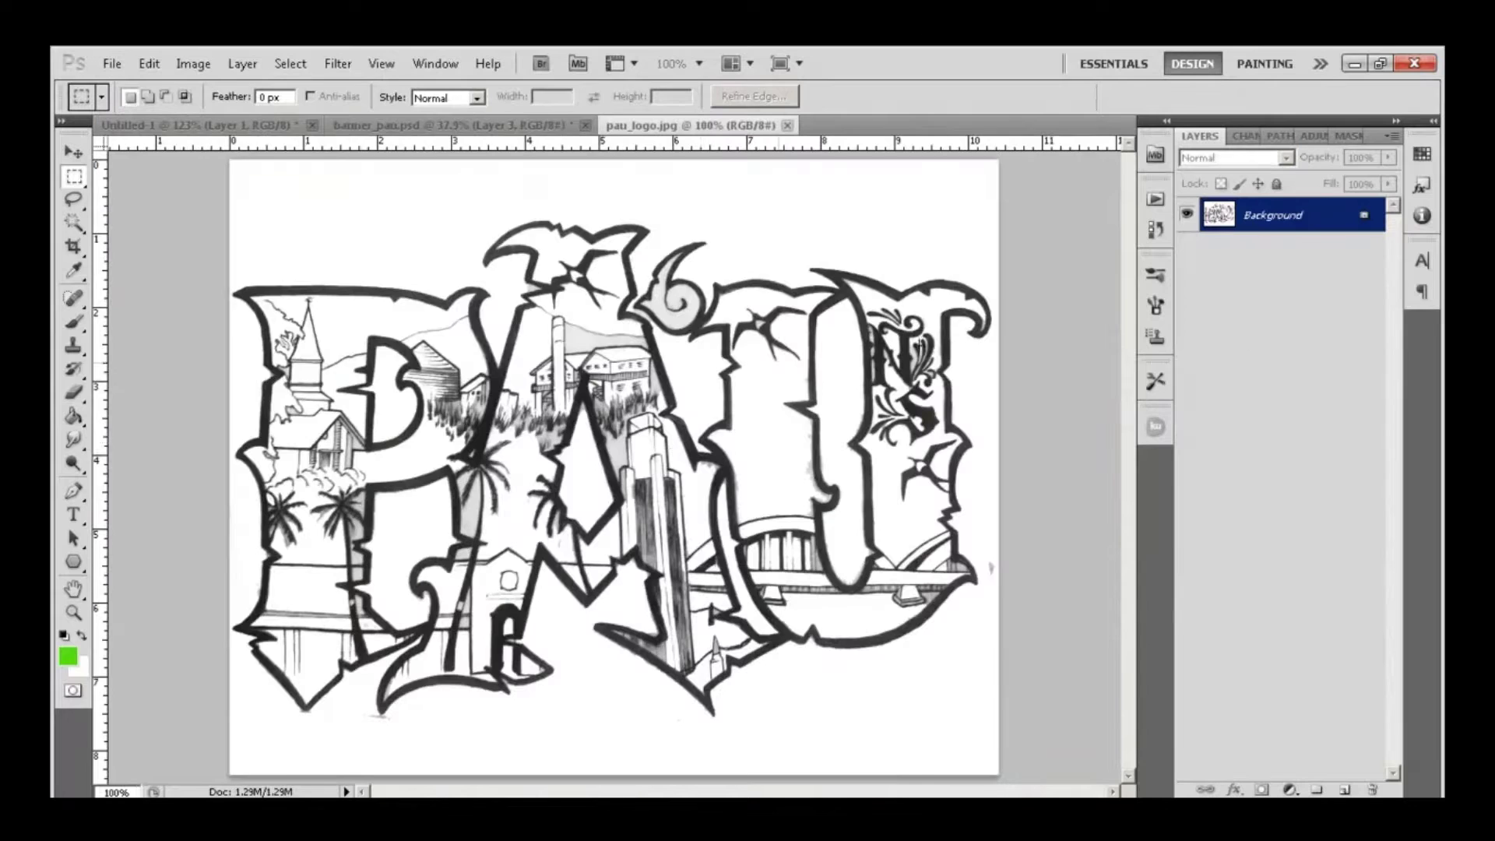
left_click(193, 64)
mouse_move(218, 111)
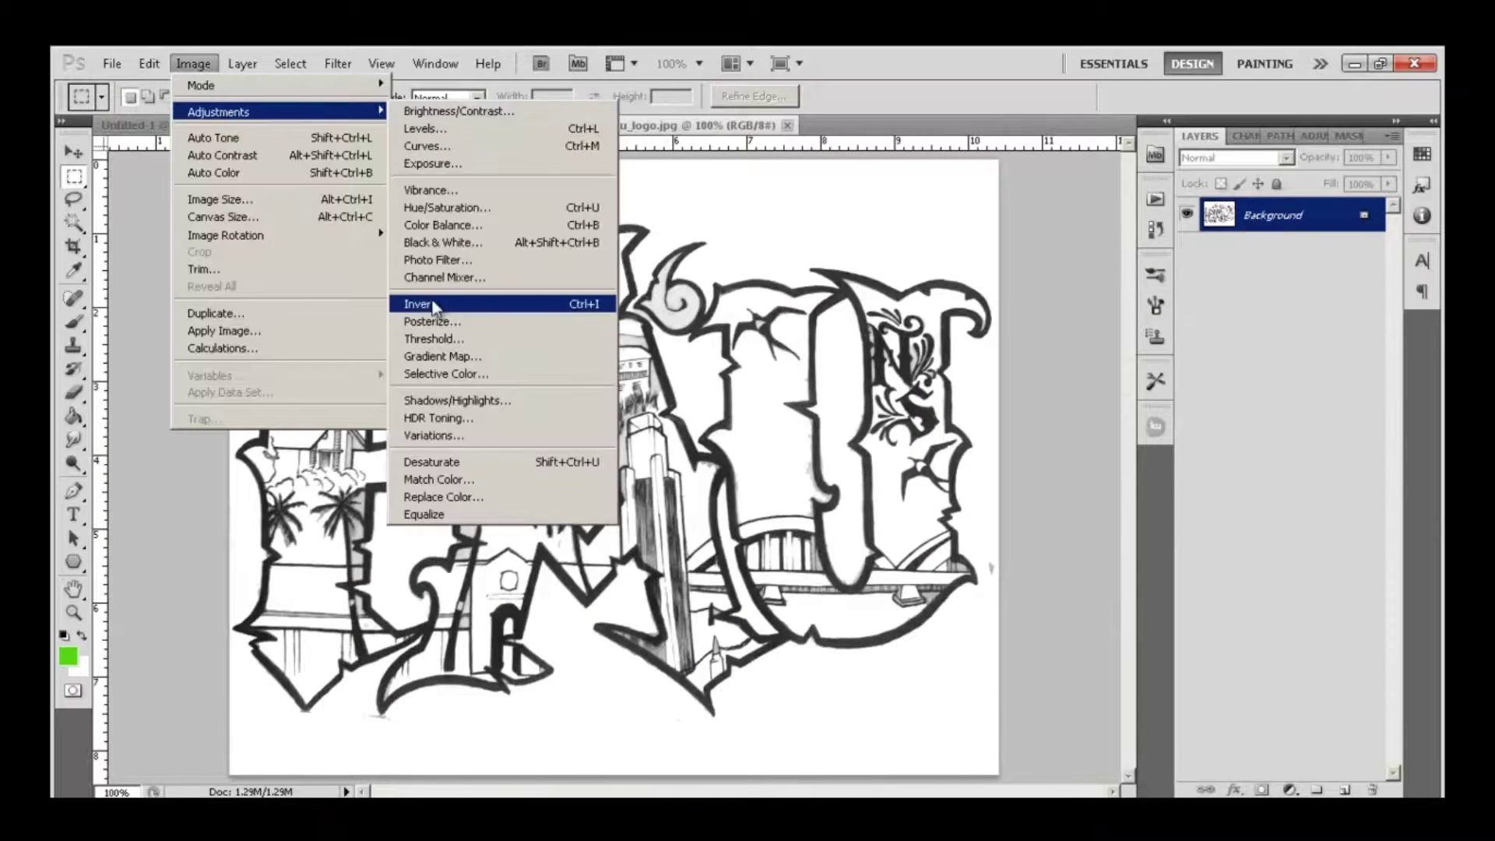
left_click(433, 306)
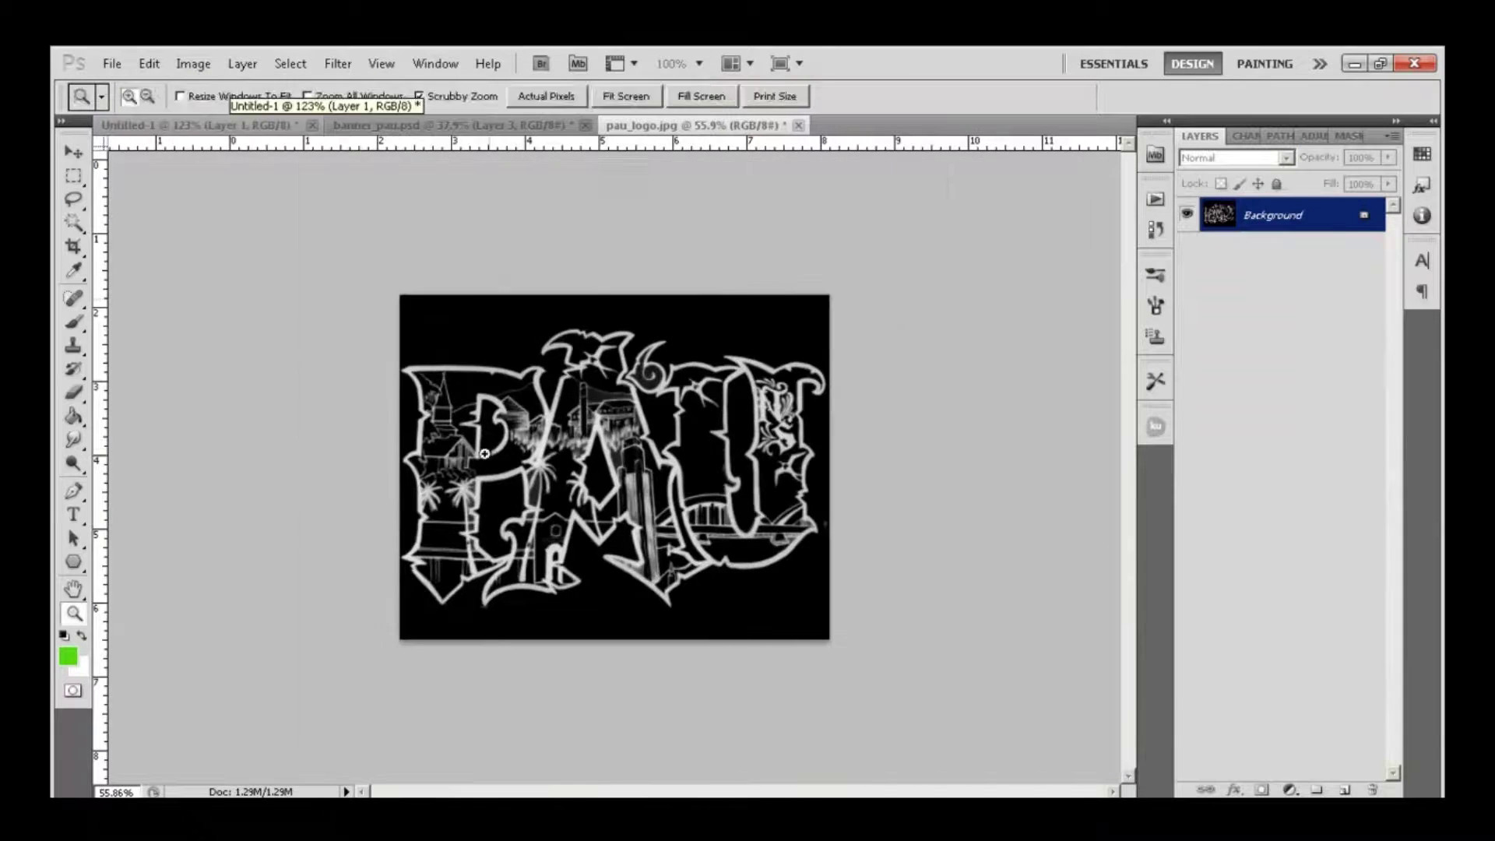
key("ctrl+a")
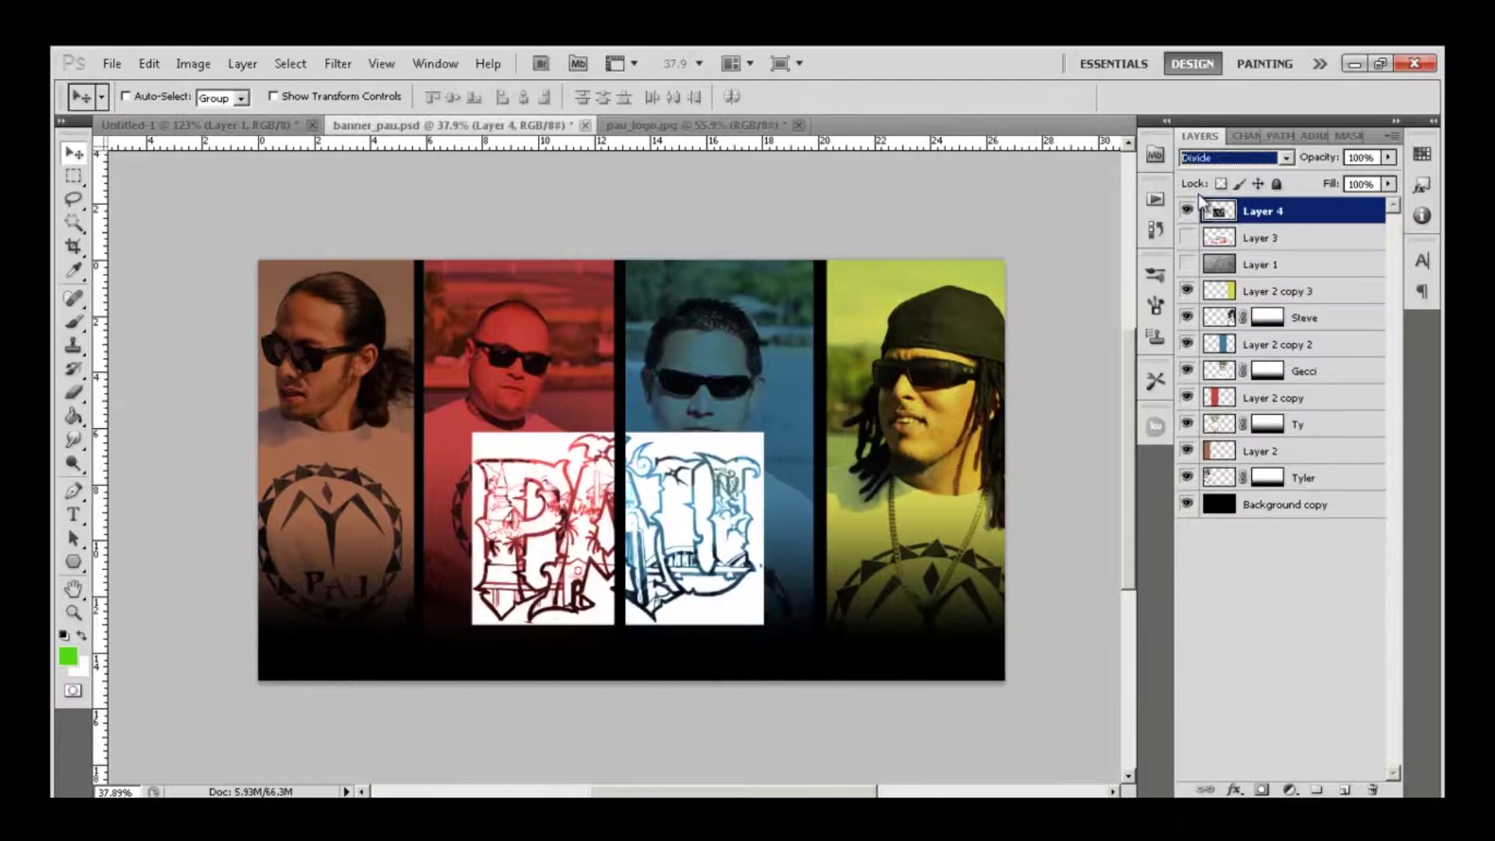
- Cycle through the blending modes for the inverted logo layer and set it to Linear Dodge (Add)
key("Up")
key("Up")
key("Up")
key("Up")
key("Up")
key("Up")
key("Up")
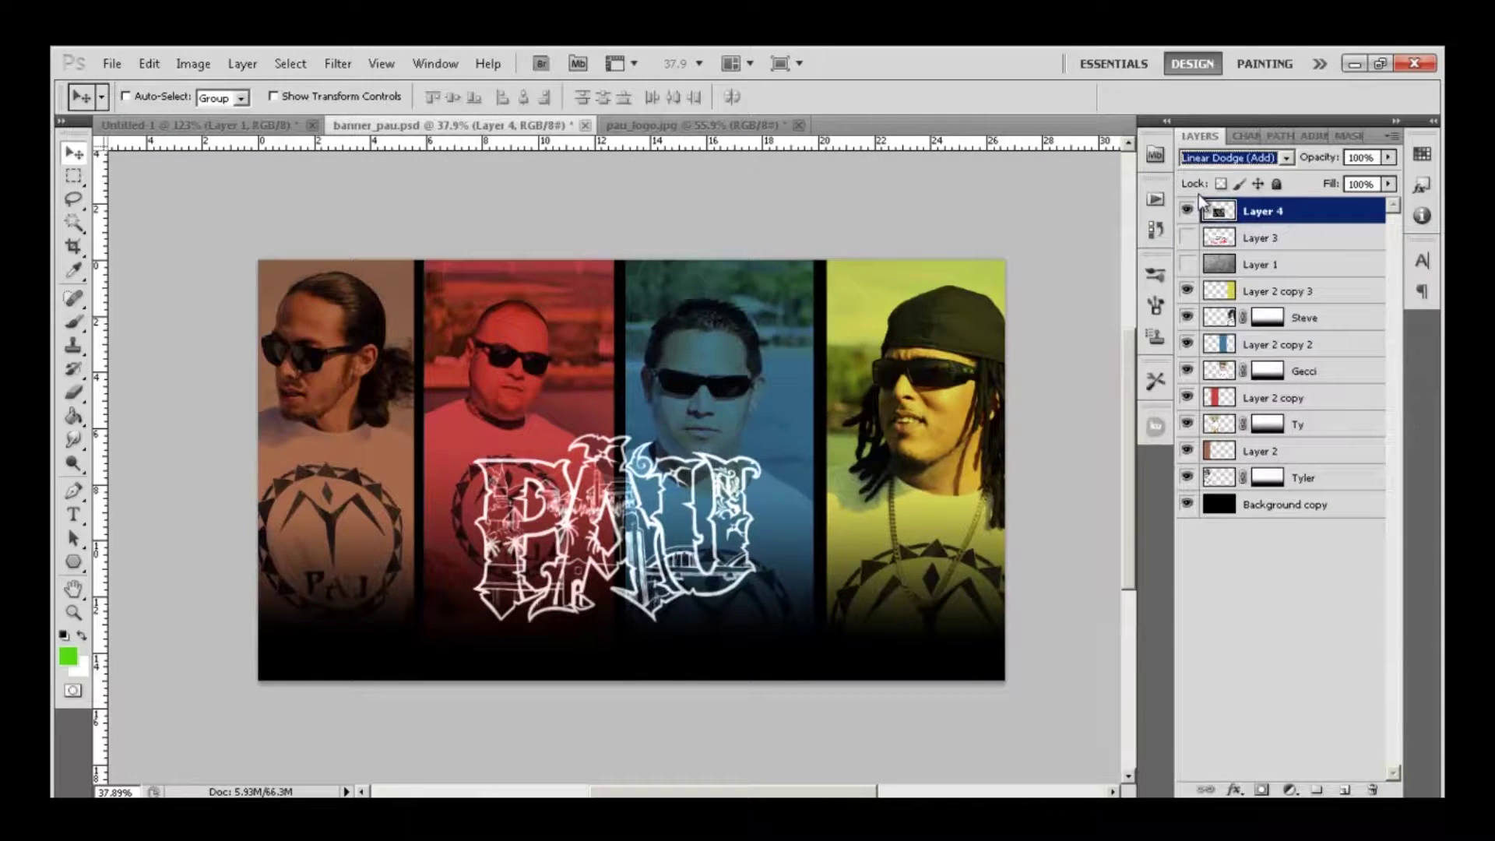
- Enlarge the inverted logo on Layer 4 and place it over the lower part of the red and blue panels
key("ctrl+t")
left_click_drag(763, 625, 826, 667)
left_click_drag(826, 550, 857, 549)
left_click_drag(471, 433, 429, 416)
key("Escape")
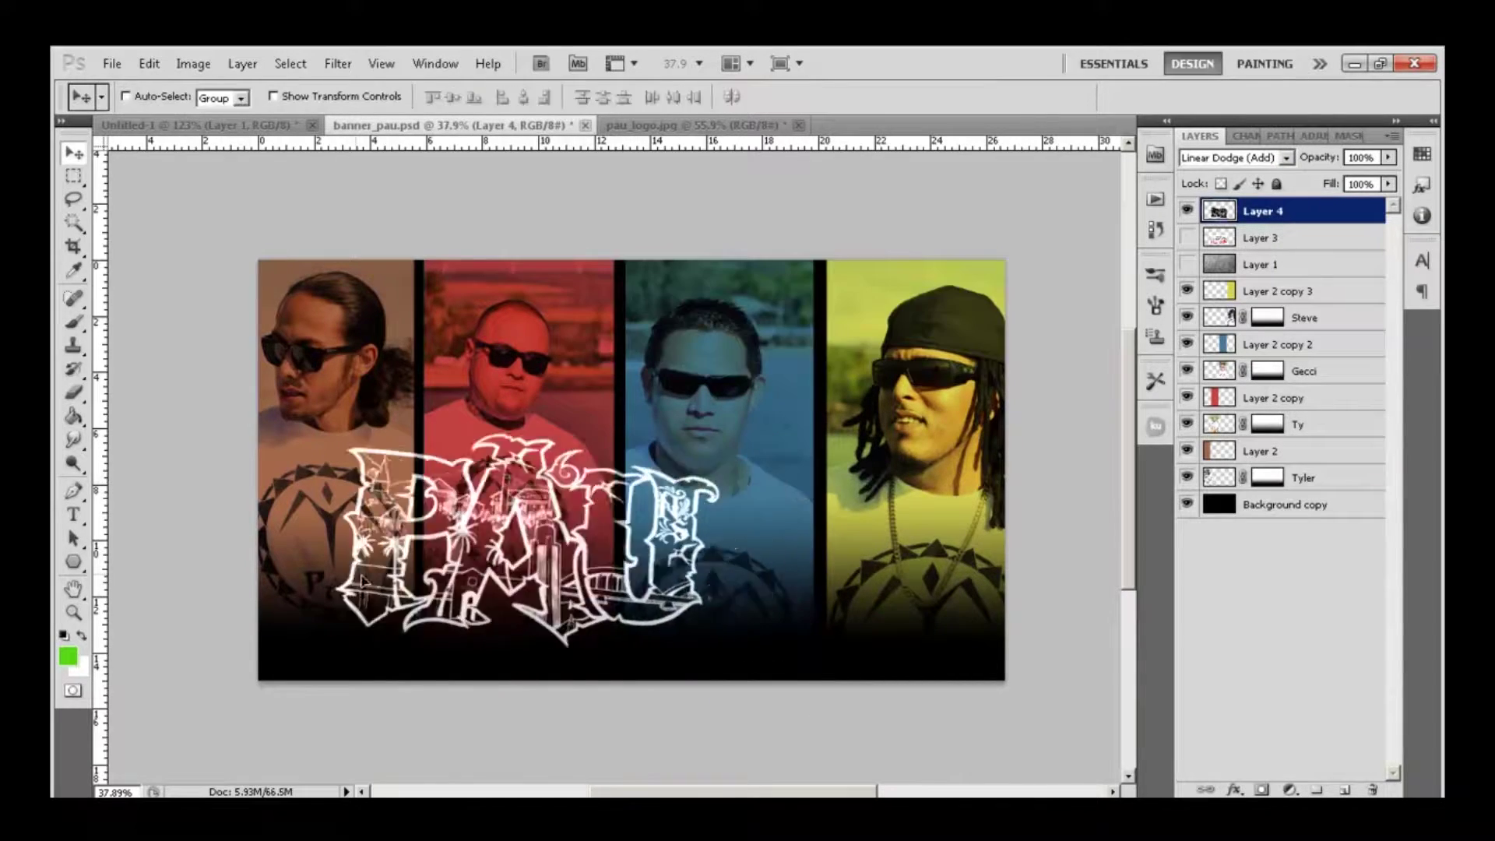
key("z")
key("ctrl+0")
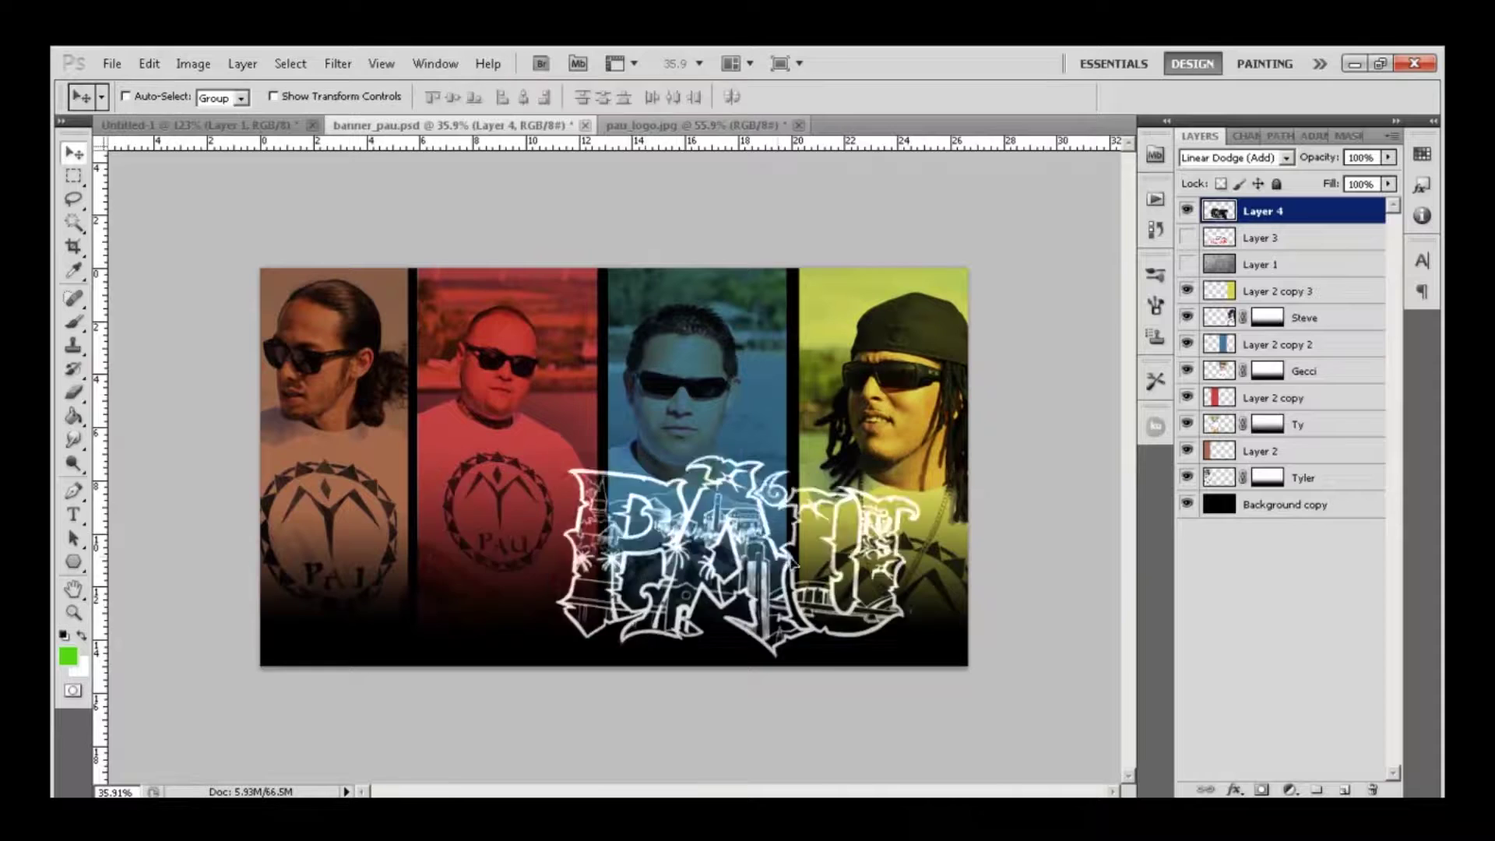
left_click(754, 553)
- Try scaling Layer 4 to about 134% width and 122% height with a rotation of about 4 degrees
key("ctrl+t")
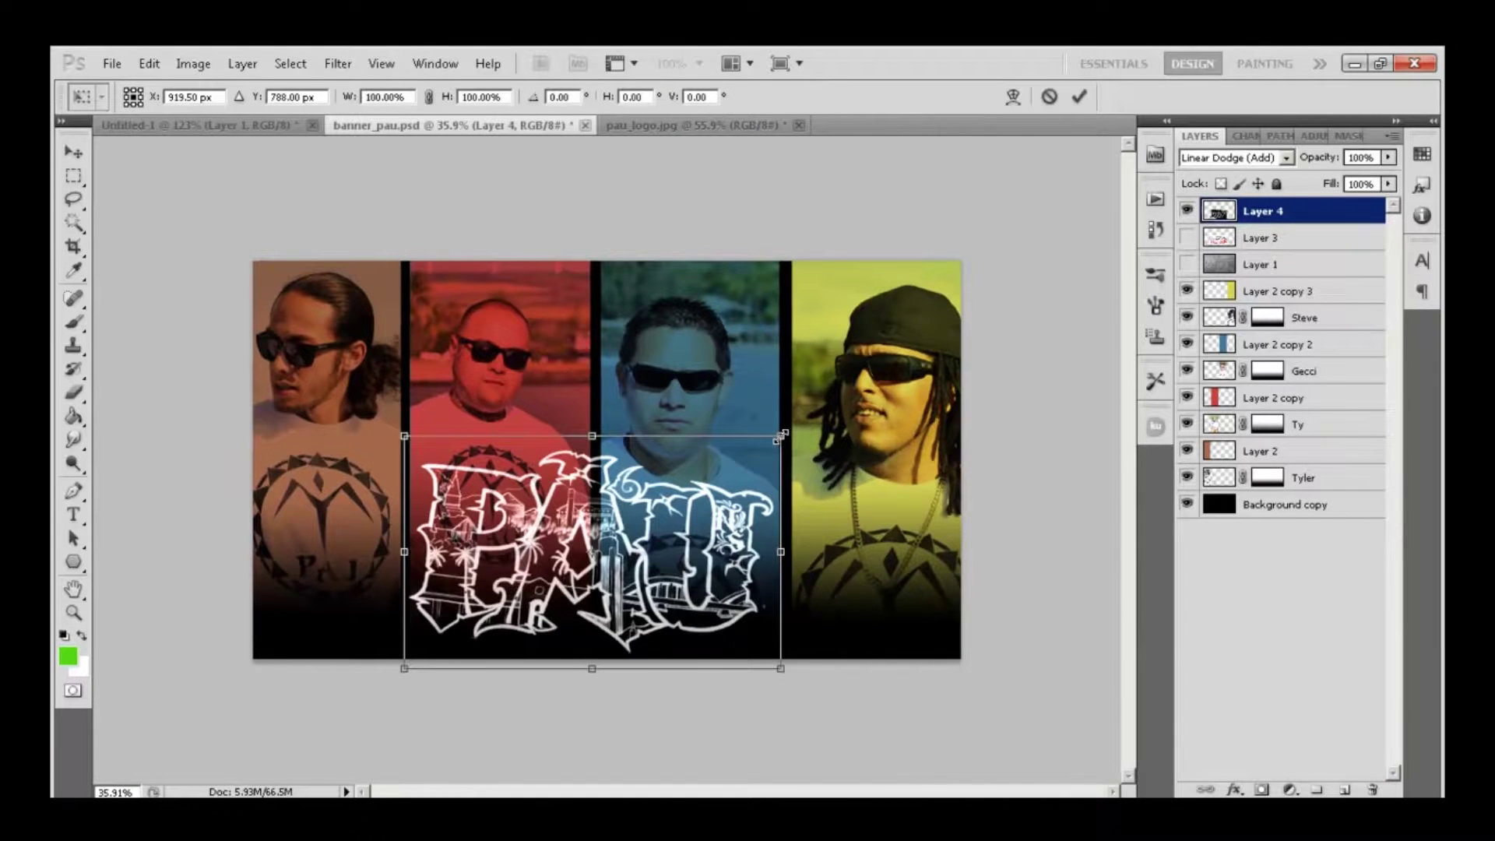
left_click_drag(783, 438, 612, 598)
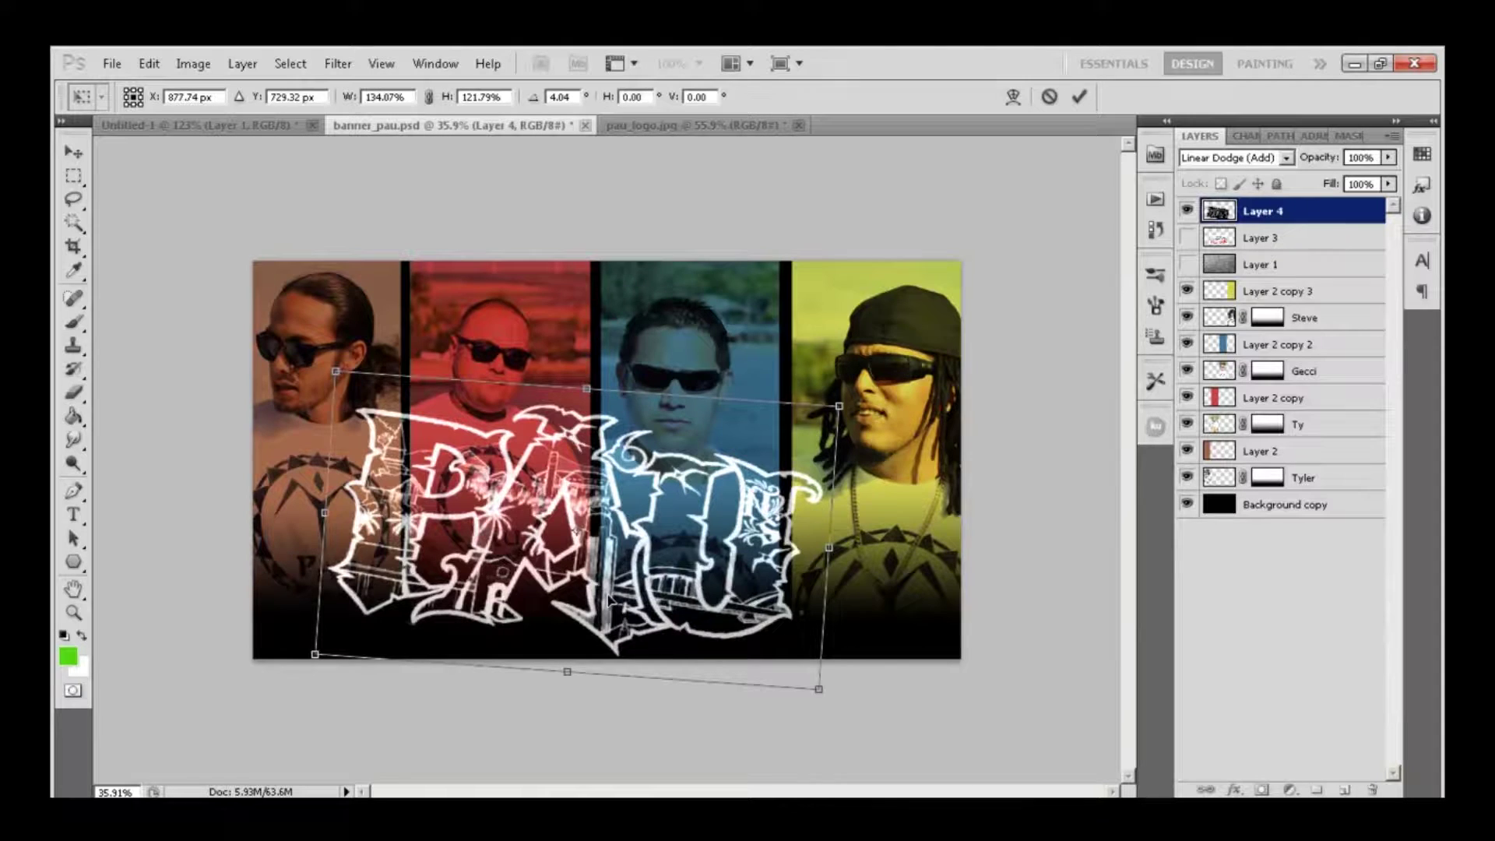
key("v")
left_click(678, 347)
- Try flipping the brown panel's portrait horizontally and repositioning it within its panel
left_click(1187, 478)
left_click(1187, 478)
left_click(1308, 478)
left_click(148, 63)
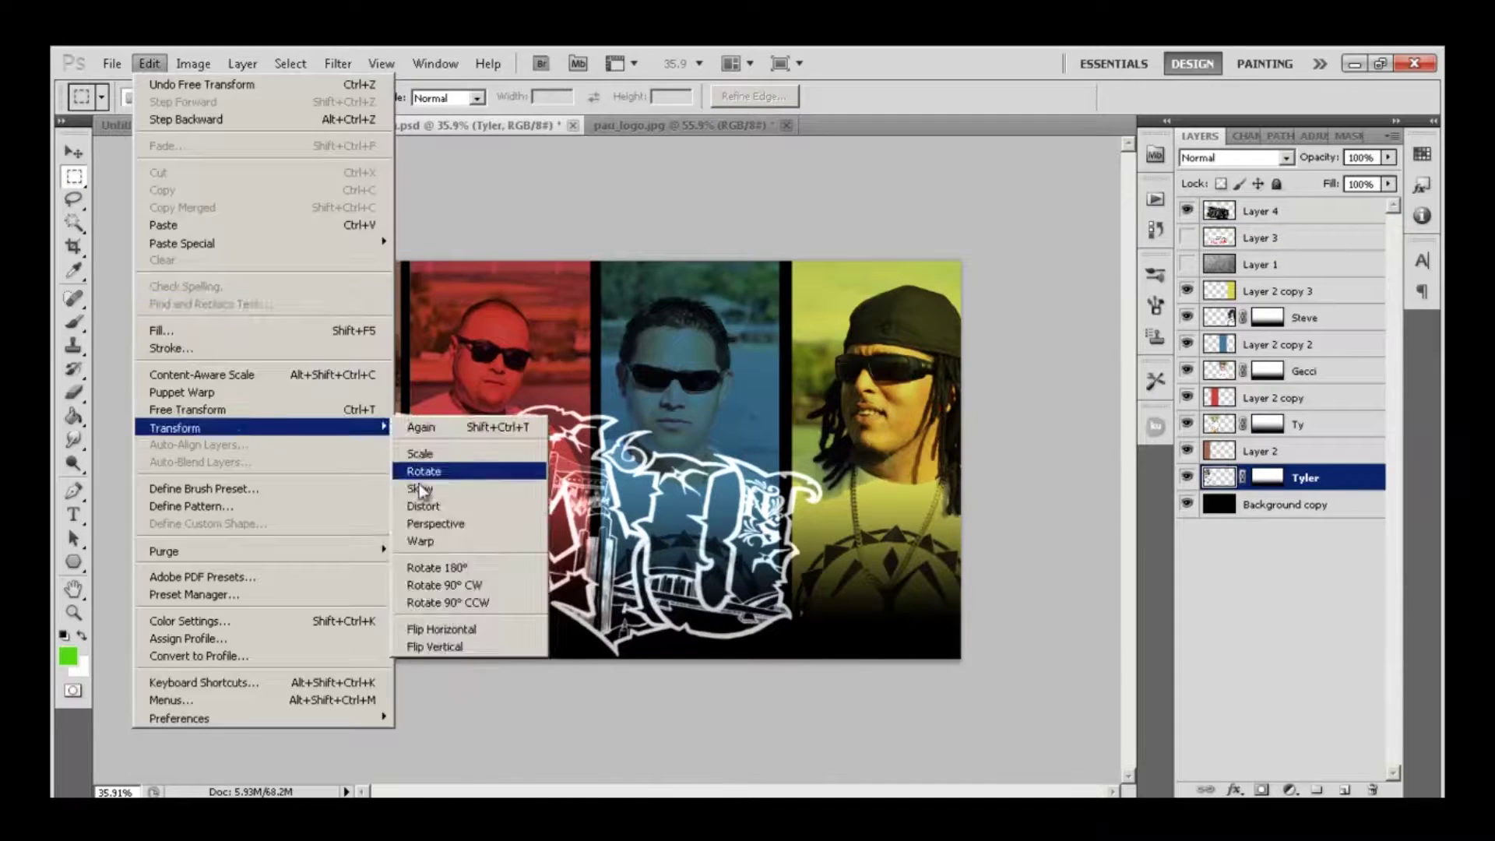
left_click(452, 695)
left_click_drag(306, 459, 304, 458)
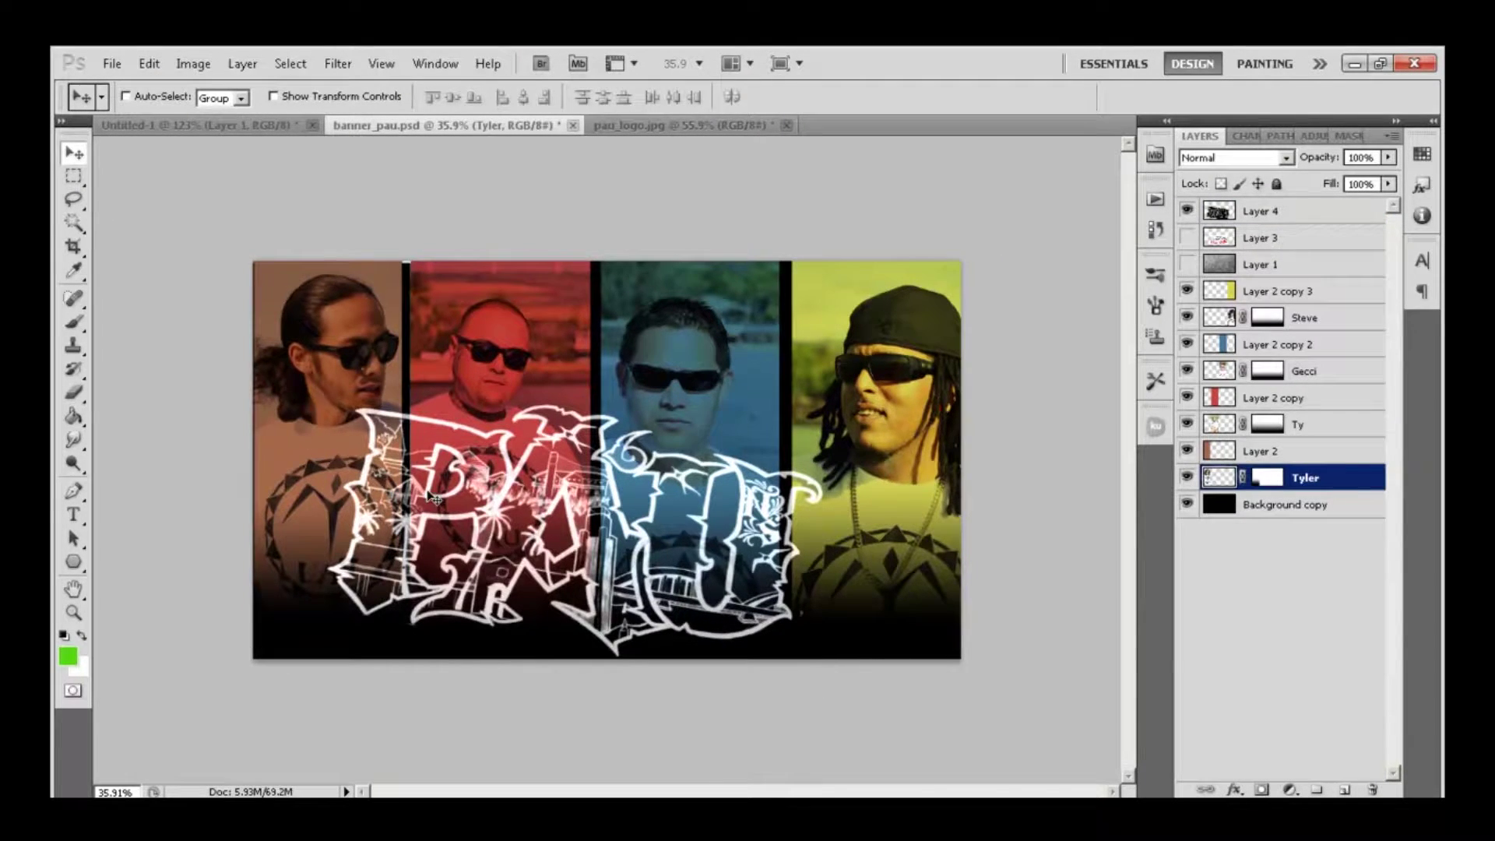
key("ctrl+t")
left_click_drag(304, 468, 332, 479)
key("Return")
key("m")
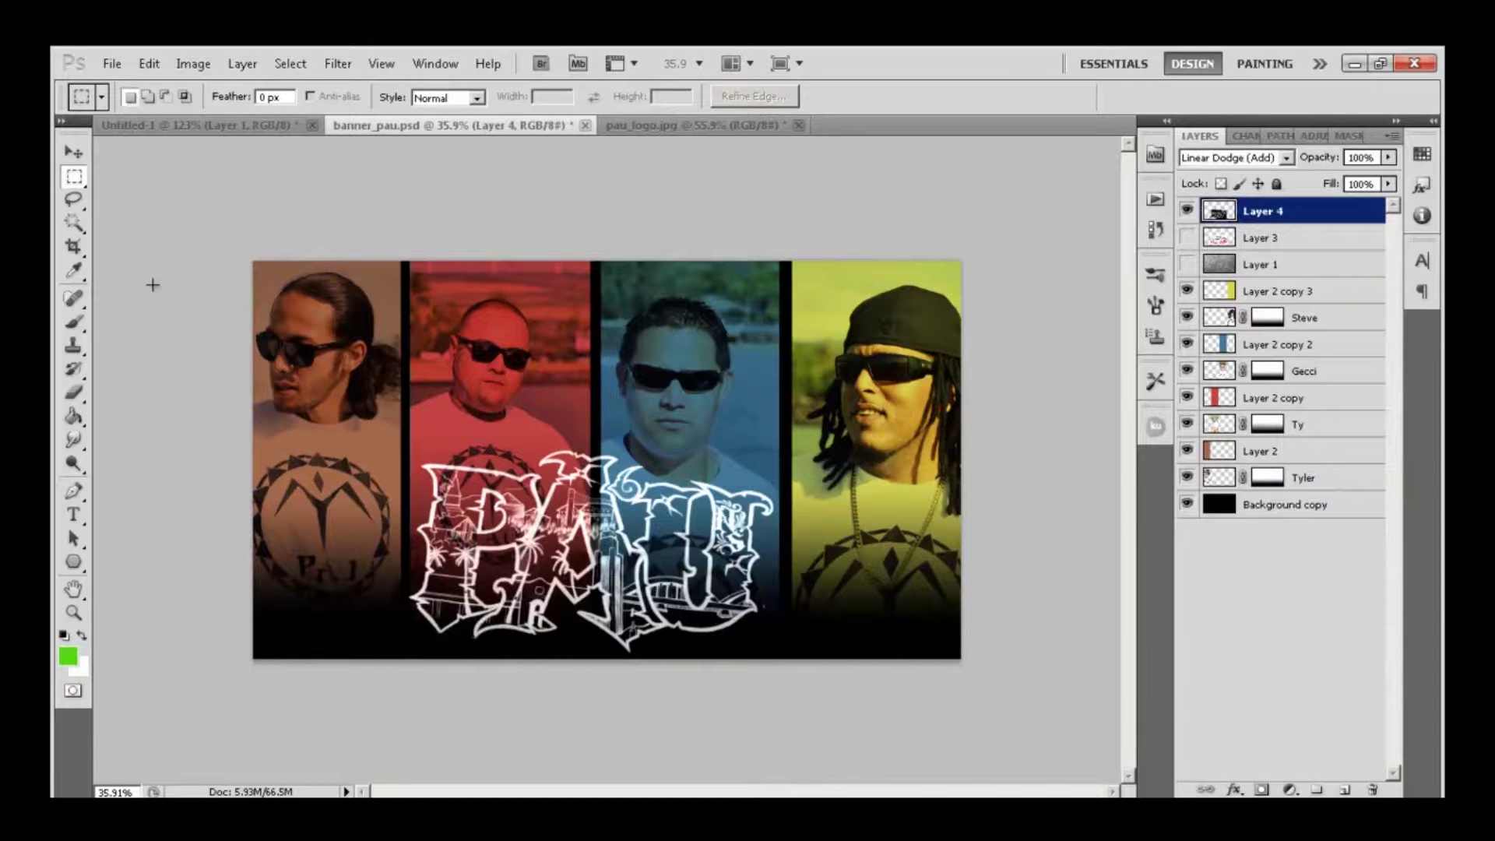
left_click(1203, 243)
left_click(1187, 265)
left_click(1262, 211)
left_click(1187, 265)
- Move the yellow tint and its portrait together from the fourth panel position onto the red panel
left_click(1278, 291)
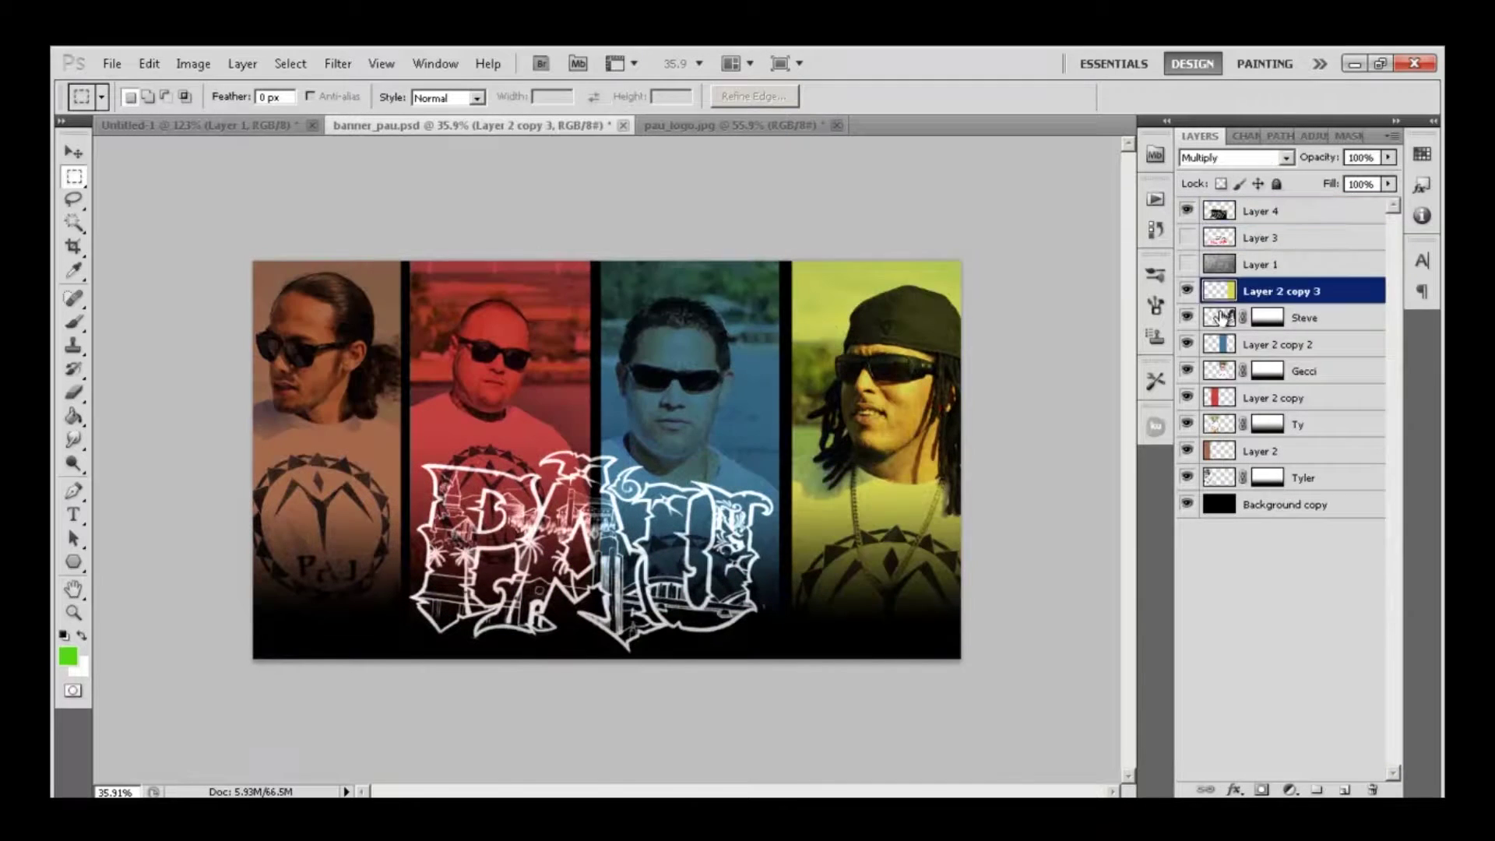
left_click(1305, 318, "shift")
key("v")
left_click_drag(894, 384, 676, 392)
left_click(1278, 344)
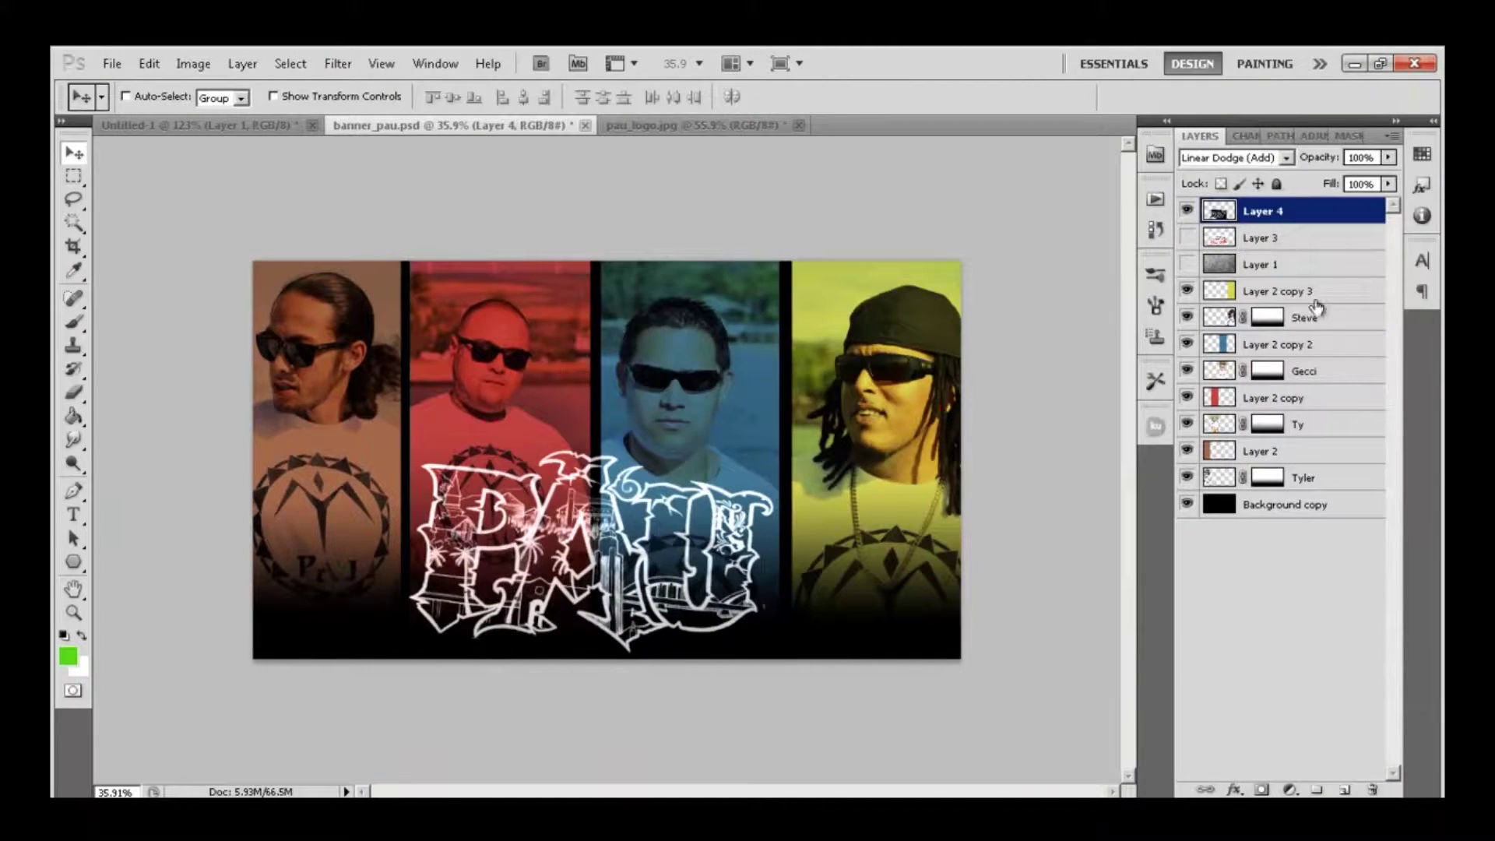
left_click(1306, 315, "shift")
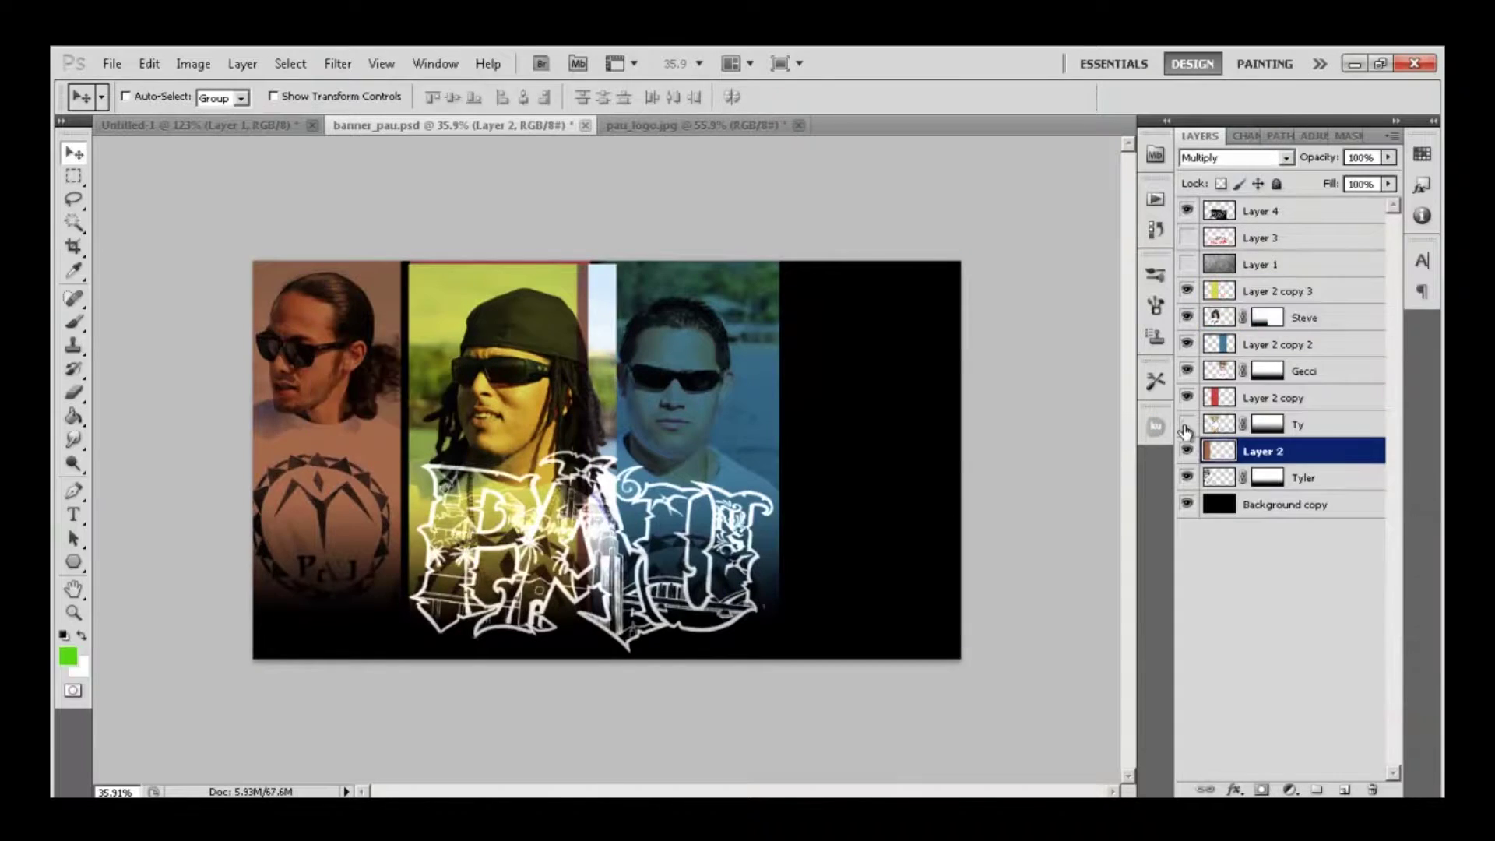
- Move the brown tint and its portrait together from the first panel position to the banner's empty right end
left_click(1187, 478)
left_click(1187, 478)
left_click(1262, 451)
left_click(1305, 477, "shift")
left_click_drag(327, 451, 793, 465)
- Move the yellow tint and its portrait to the first panel position and flip them horizontally
left_click(1277, 290)
left_click(1305, 317, "shift")
left_click_drag(499, 436, 335, 461)
left_click(149, 63)
mouse_move(175, 428)
left_click(425, 430)
- Shift the brown tint and its portrait inward so more of the panel shows at the banner's right end
left_click(1262, 451)
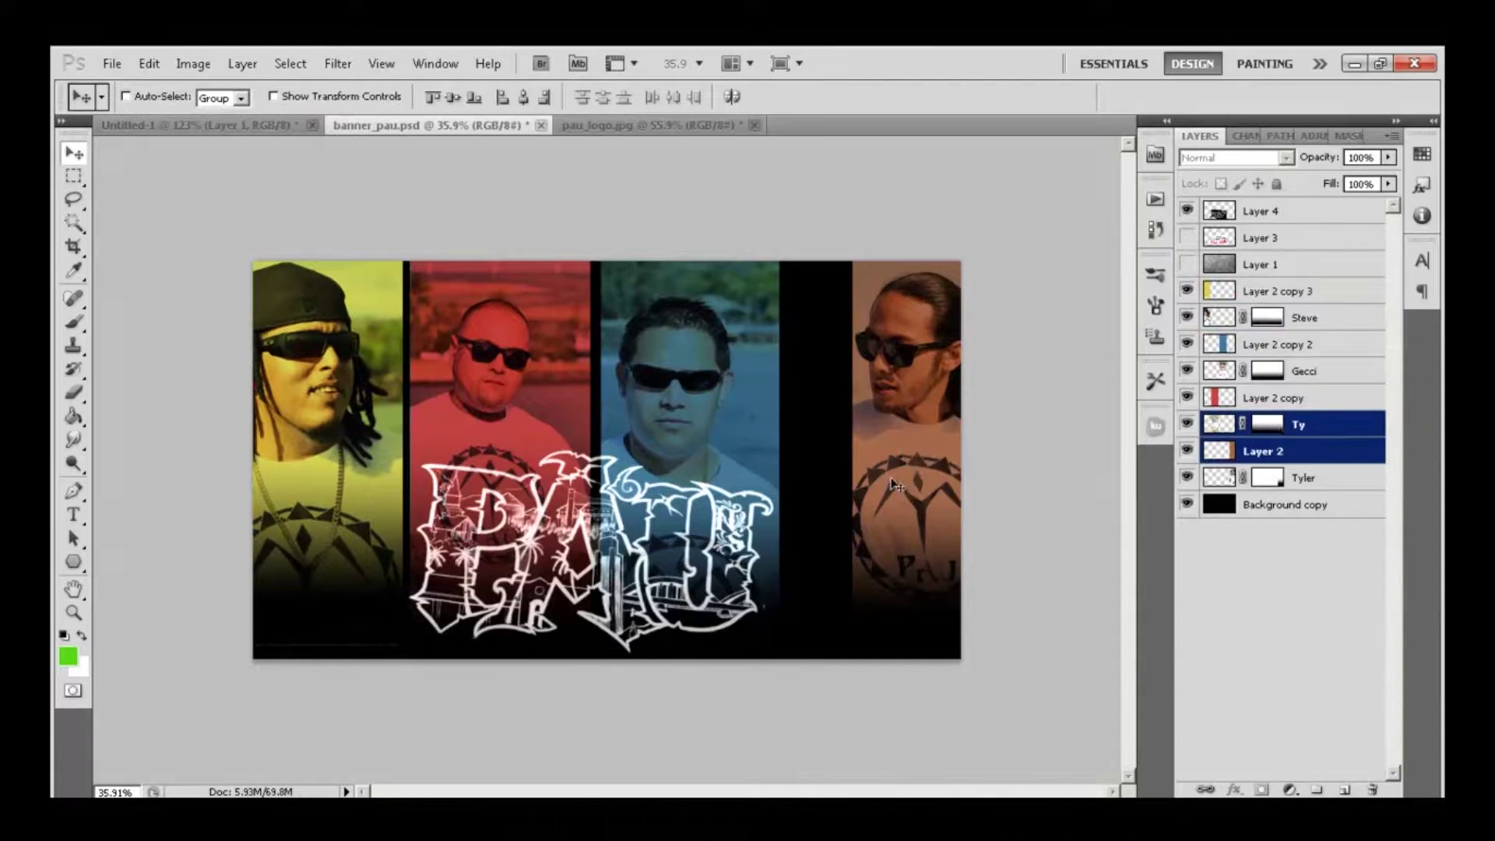
left_click(1305, 477, "shift")
left_click_drag(906, 447, 895, 448)
- Shift the blue panel and the red panel, each with its portrait, to the right toward the brown panel
left_click(1304, 370)
left_click(1282, 345, "shift")
left_click_drag(686, 406, 711, 405)
left_click(1324, 398)
left_click(1348, 434, "shift")
left_click_drag(469, 401, 502, 401)
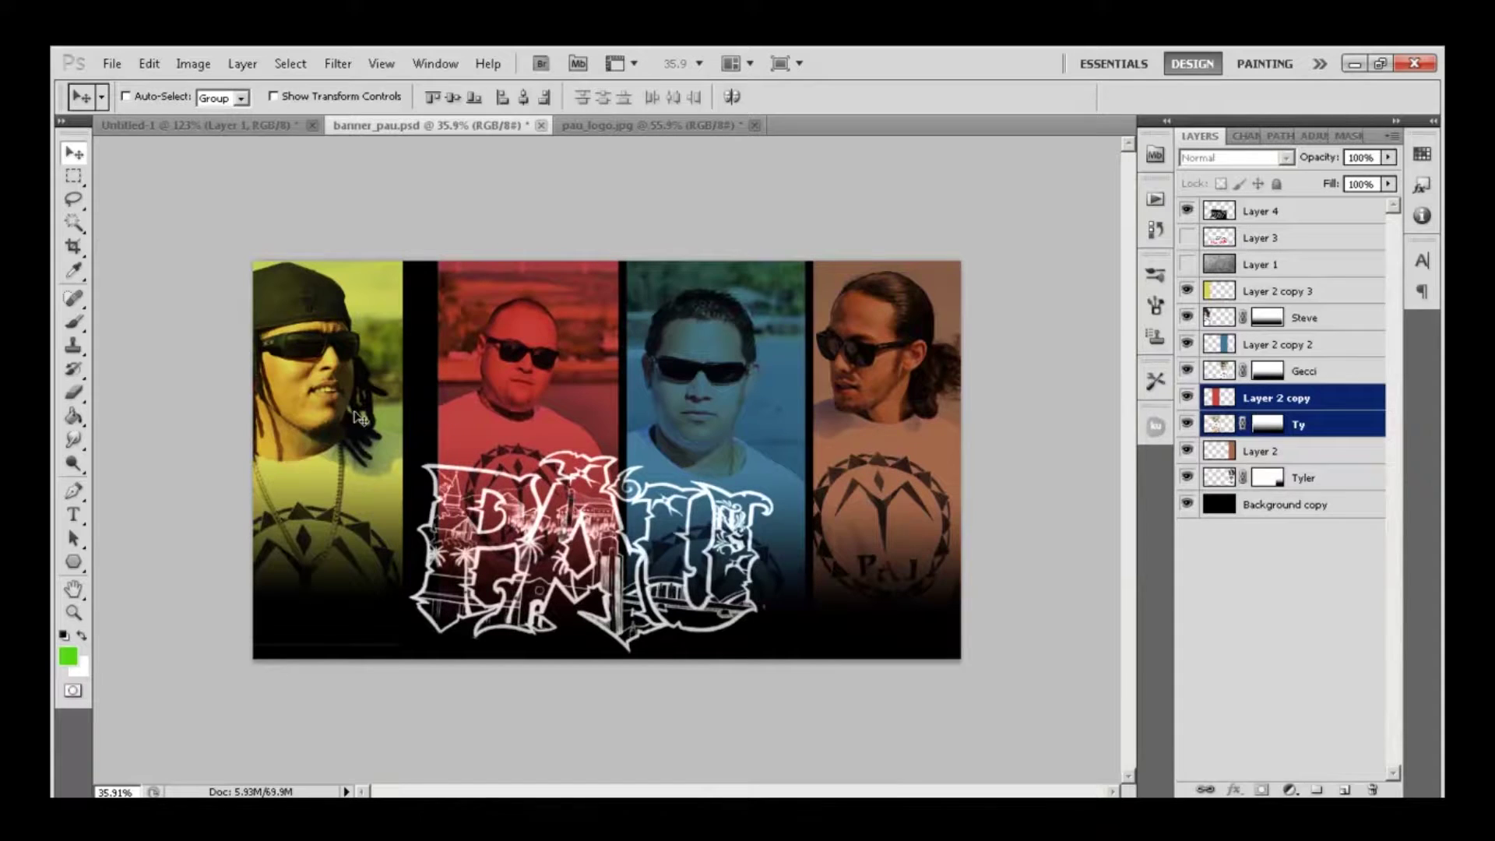
- Scale the yellow tint and its portrait to 100.23% and shift them right toward the red panel
left_click(360, 418, "ctrl")
left_click(1305, 315, "shift")
key("ctrl+t")
mouse_move(322, 465)
left_mouse_down()
mouse_move(331, 494)
mouse_move(334, 463)
left_mouse_up()
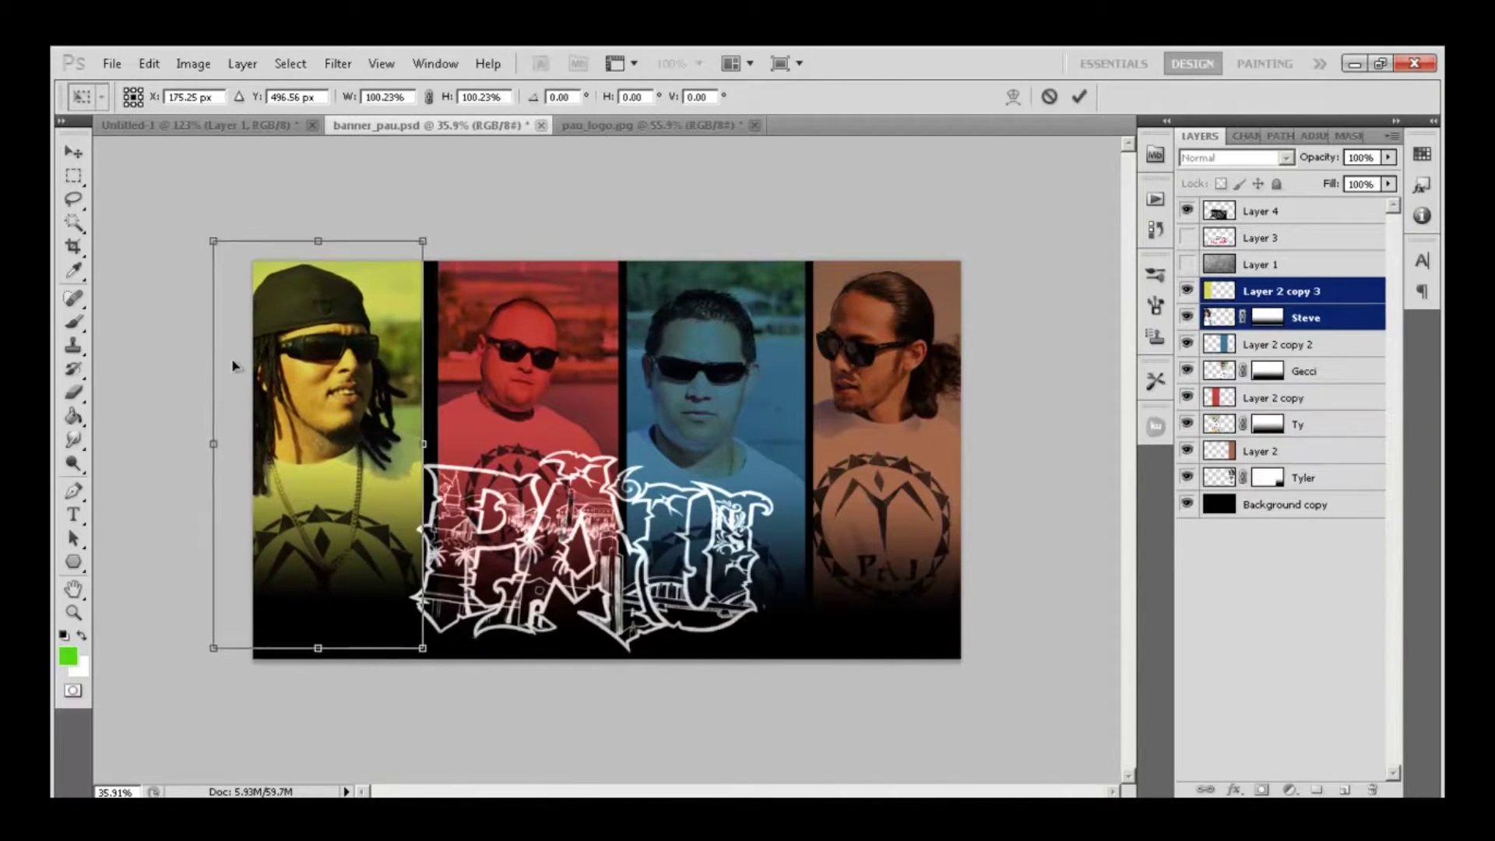
key("Return")
key("m")
key("v")
- Nudge the red and blue panels with their portraits slightly left to even out the black gaps
left_click(545, 413, "ctrl")
left_click(1316, 425, "shift")
left_click_drag(549, 432, 547, 430)
left_click(701, 491, "ctrl")
left_click(1316, 371, "shift")
left_click_drag(701, 492, 697, 492)
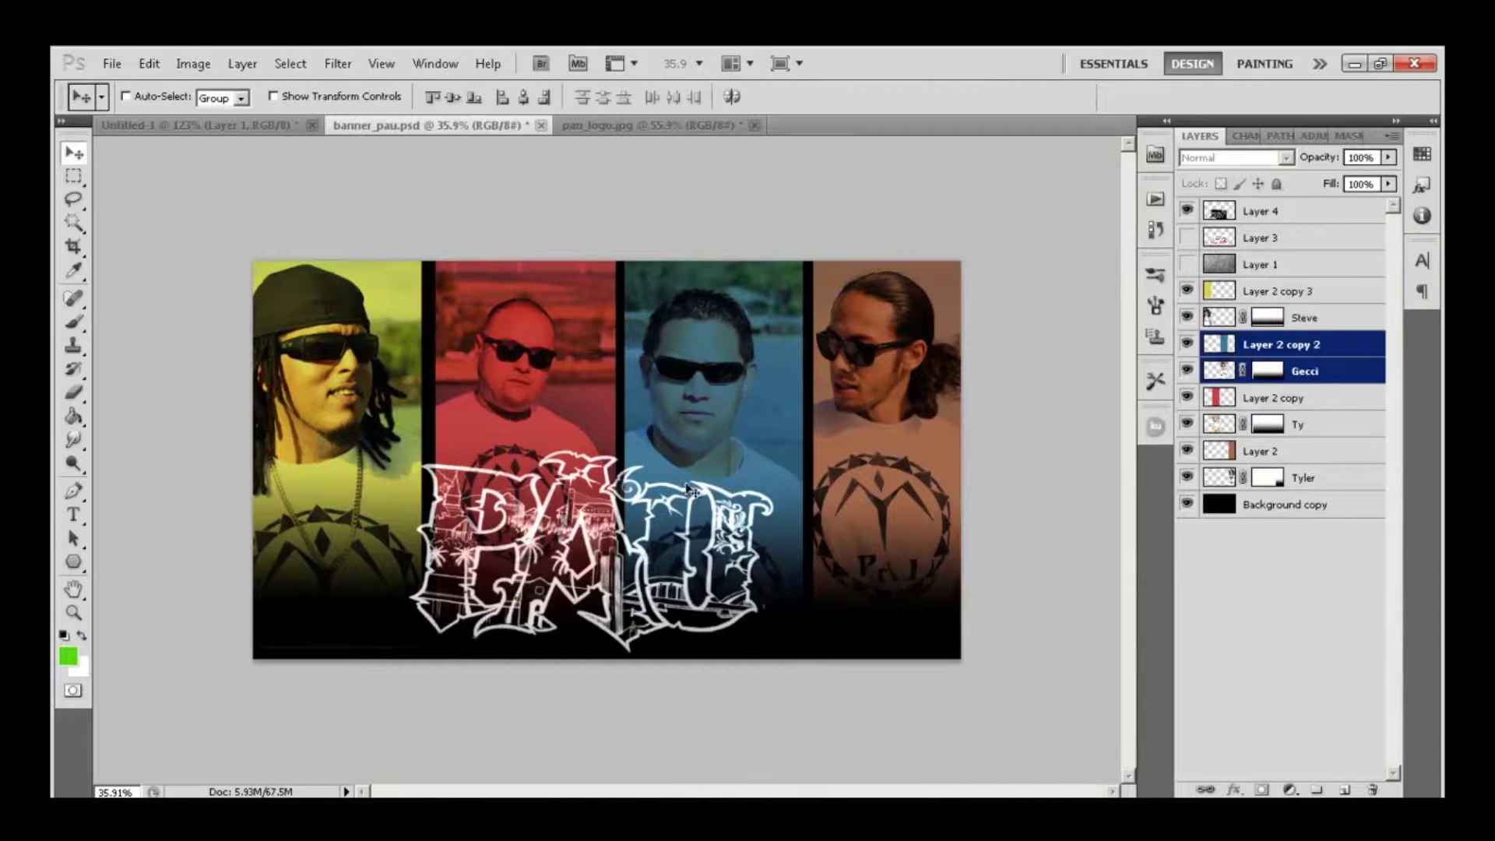
key("m")
key("v")
- Fine-tune the positions of the yellow and red panels with their portraits for even panel spacing
left_click(312, 382, "ctrl")
left_click(1317, 318, "shift")
left_click_drag(308, 381, 308, 381)
left_click(512, 366, "ctrl")
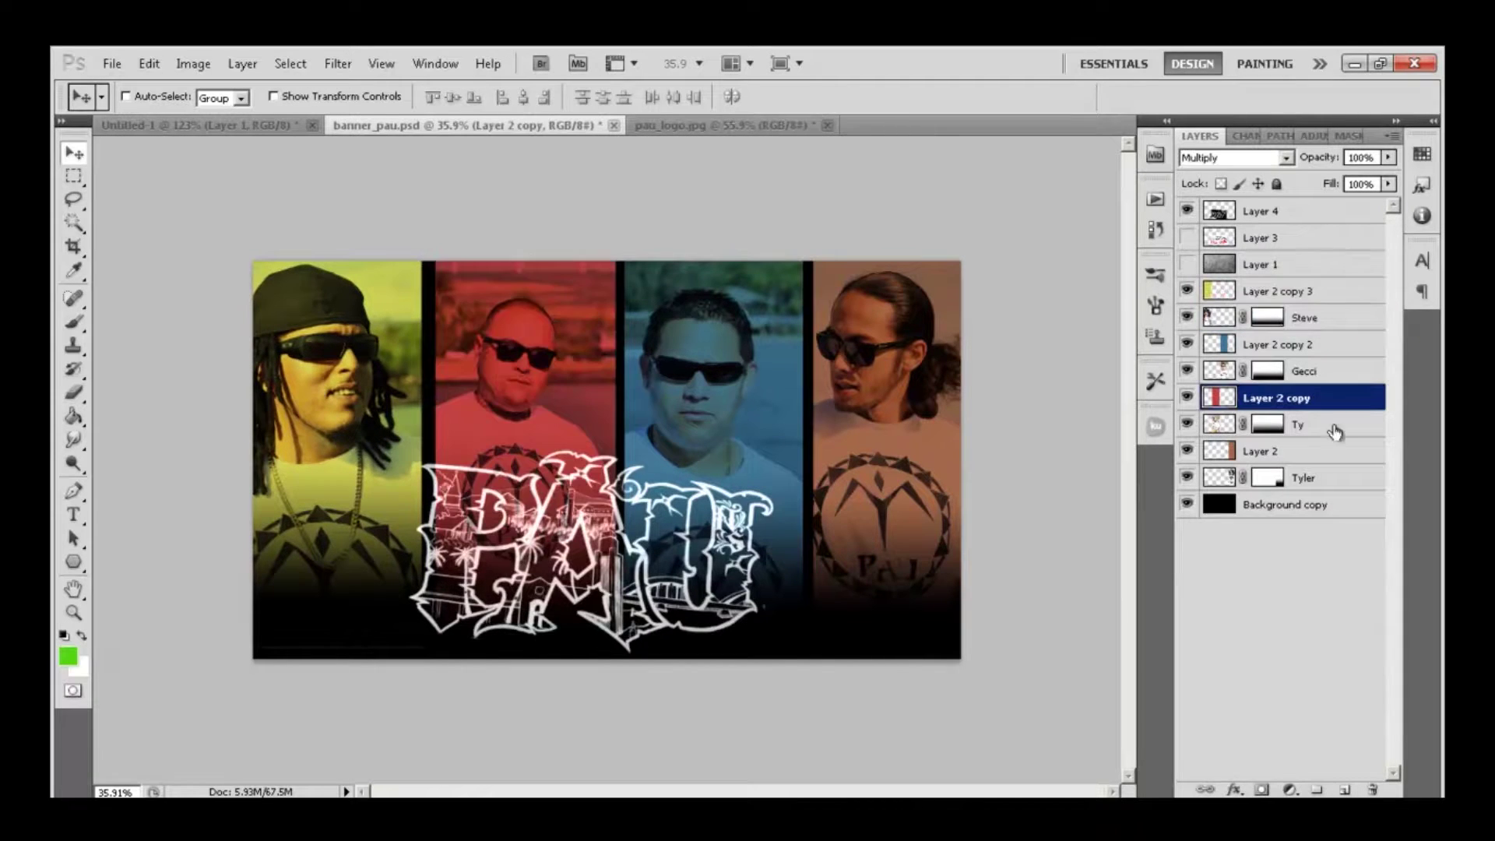
left_click(1316, 425, "shift")
left_click_drag(516, 397, 514, 395)
key("z")
key("ctrl+0")
key("m")
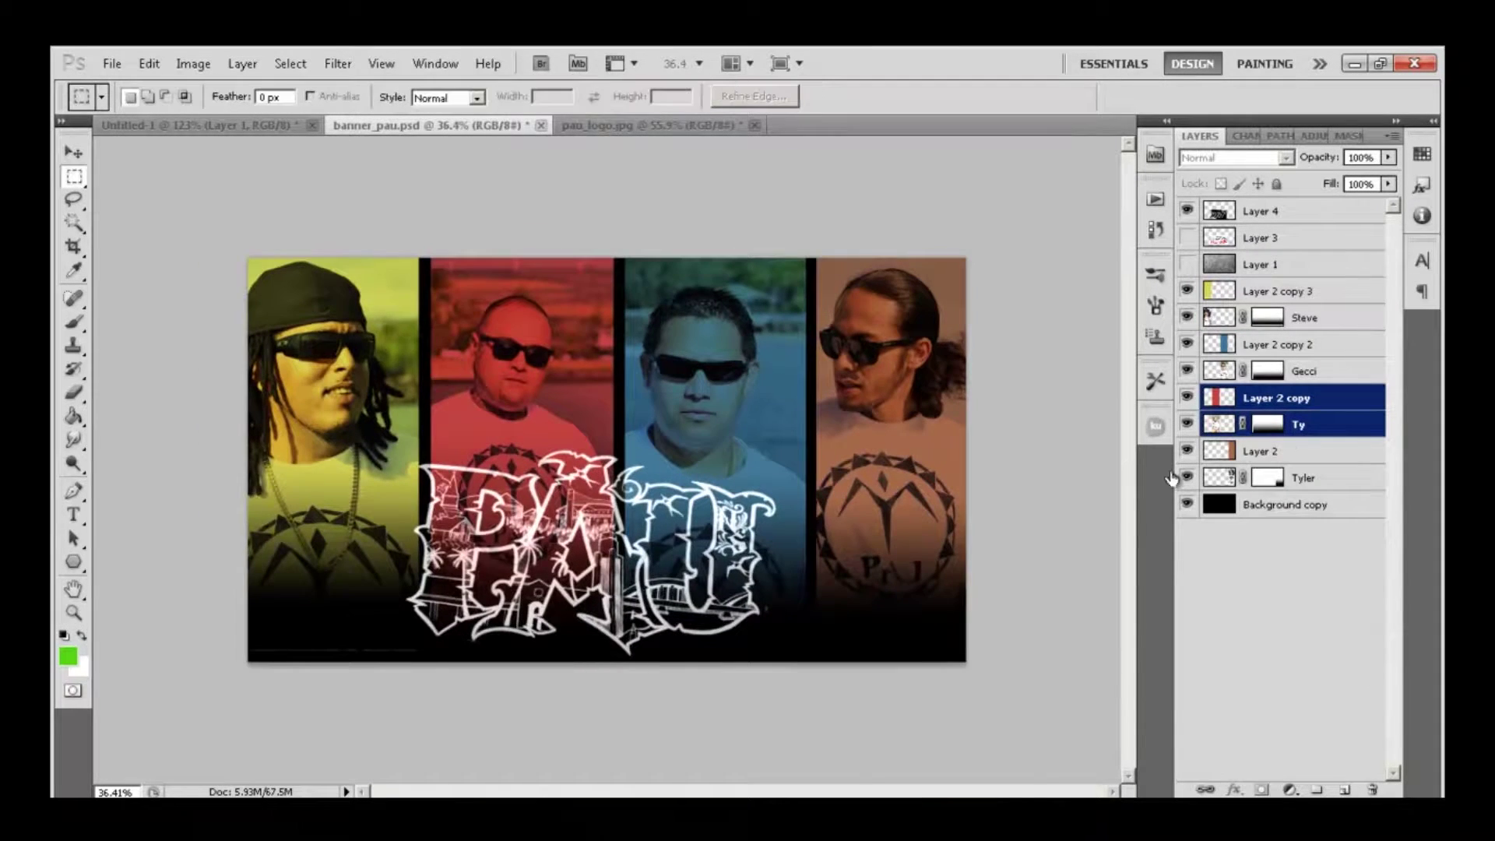
- Save banner_pau.psd and deselect all layers
left_click(112, 63)
left_click(136, 334)
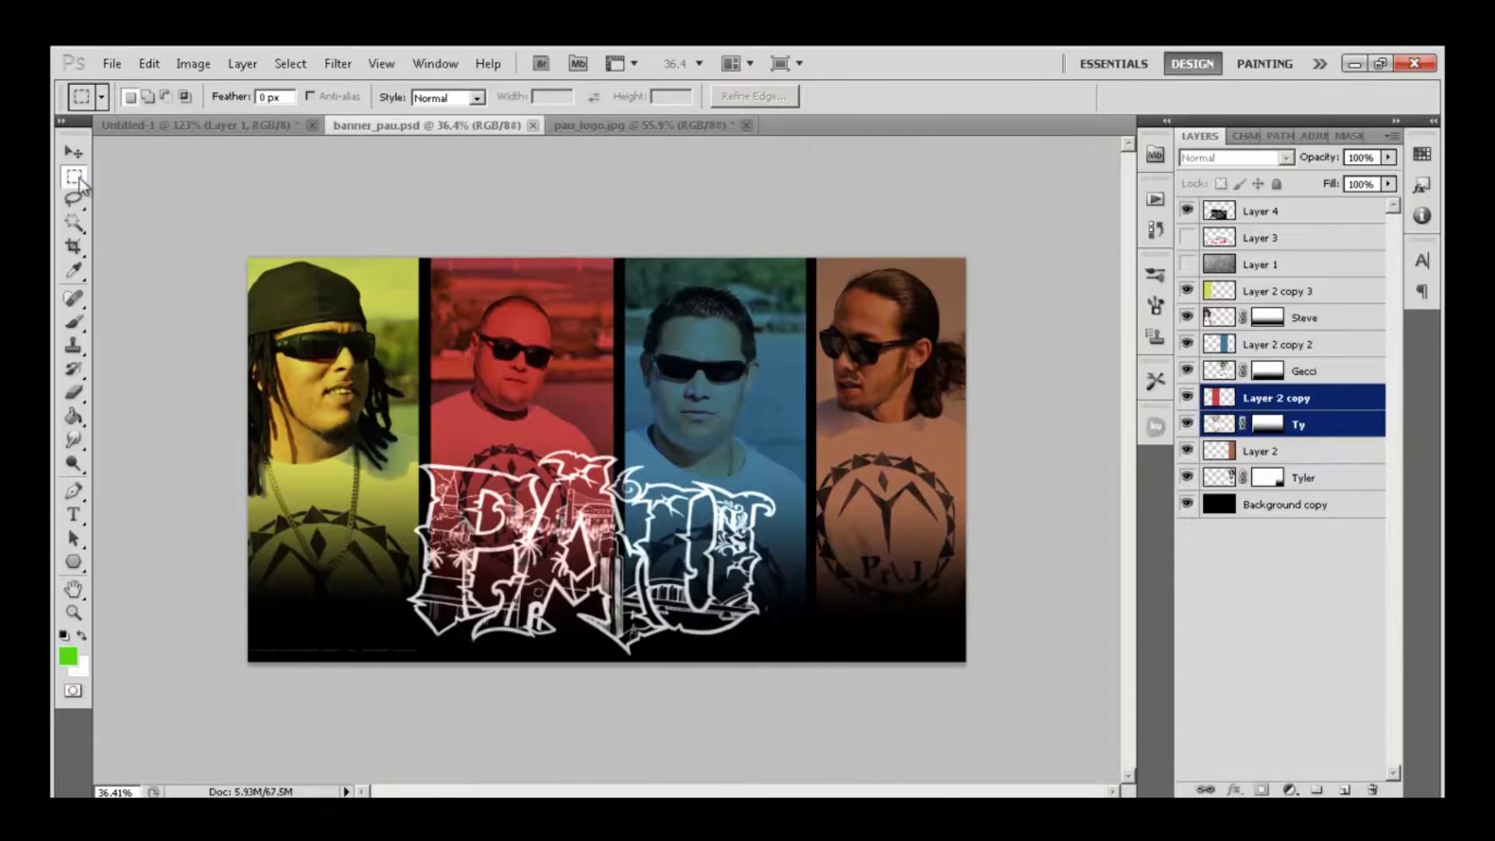
key("z")
left_click(1208, 615)
key("m")
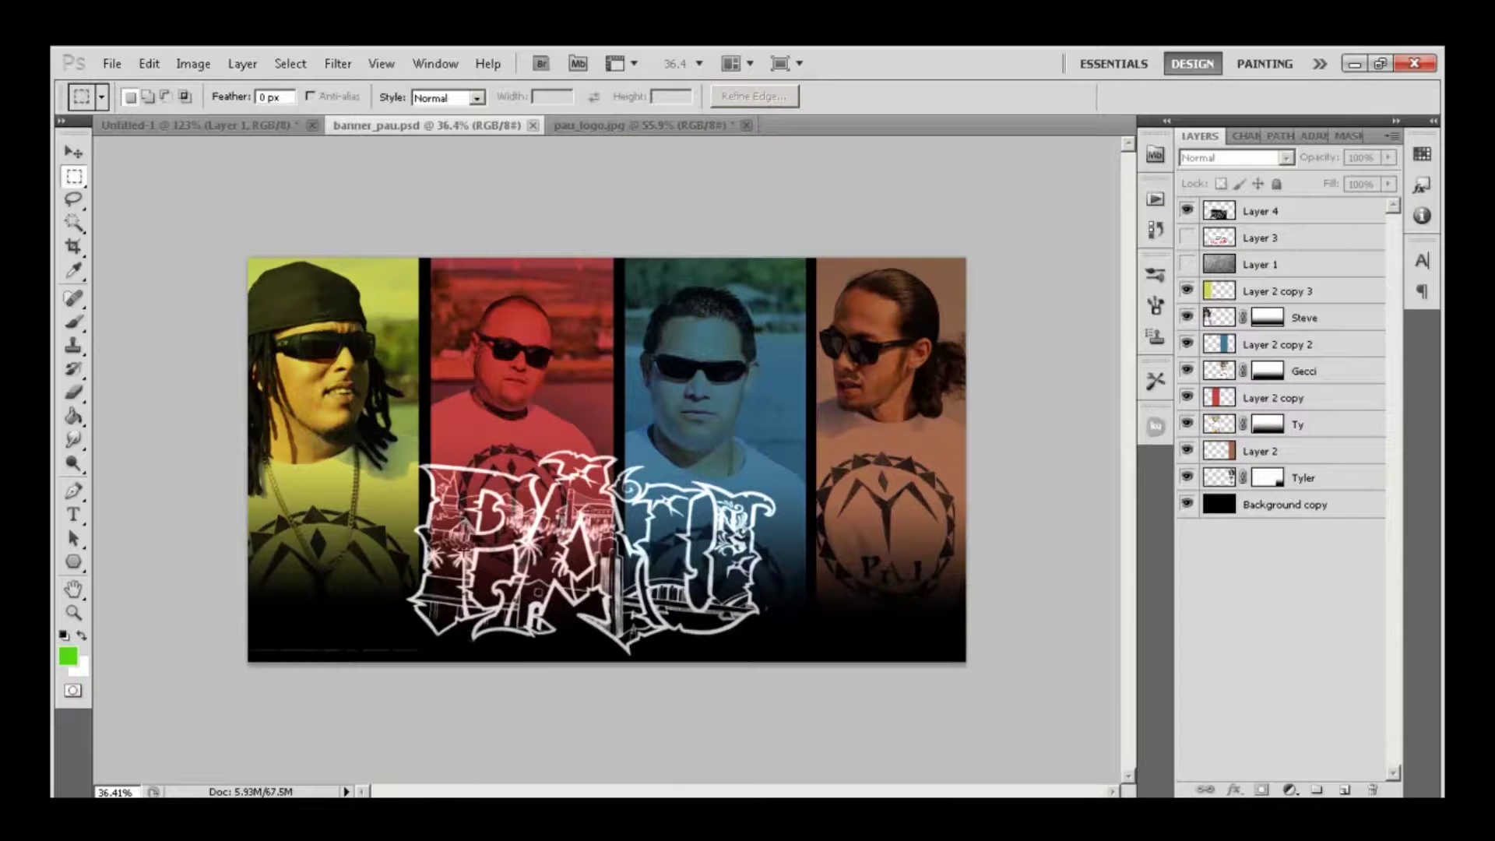
left_click(607, 125)
left_click(400, 128)
key("z")
left_click(620, 125)
key("ctrl+shift+Tab")
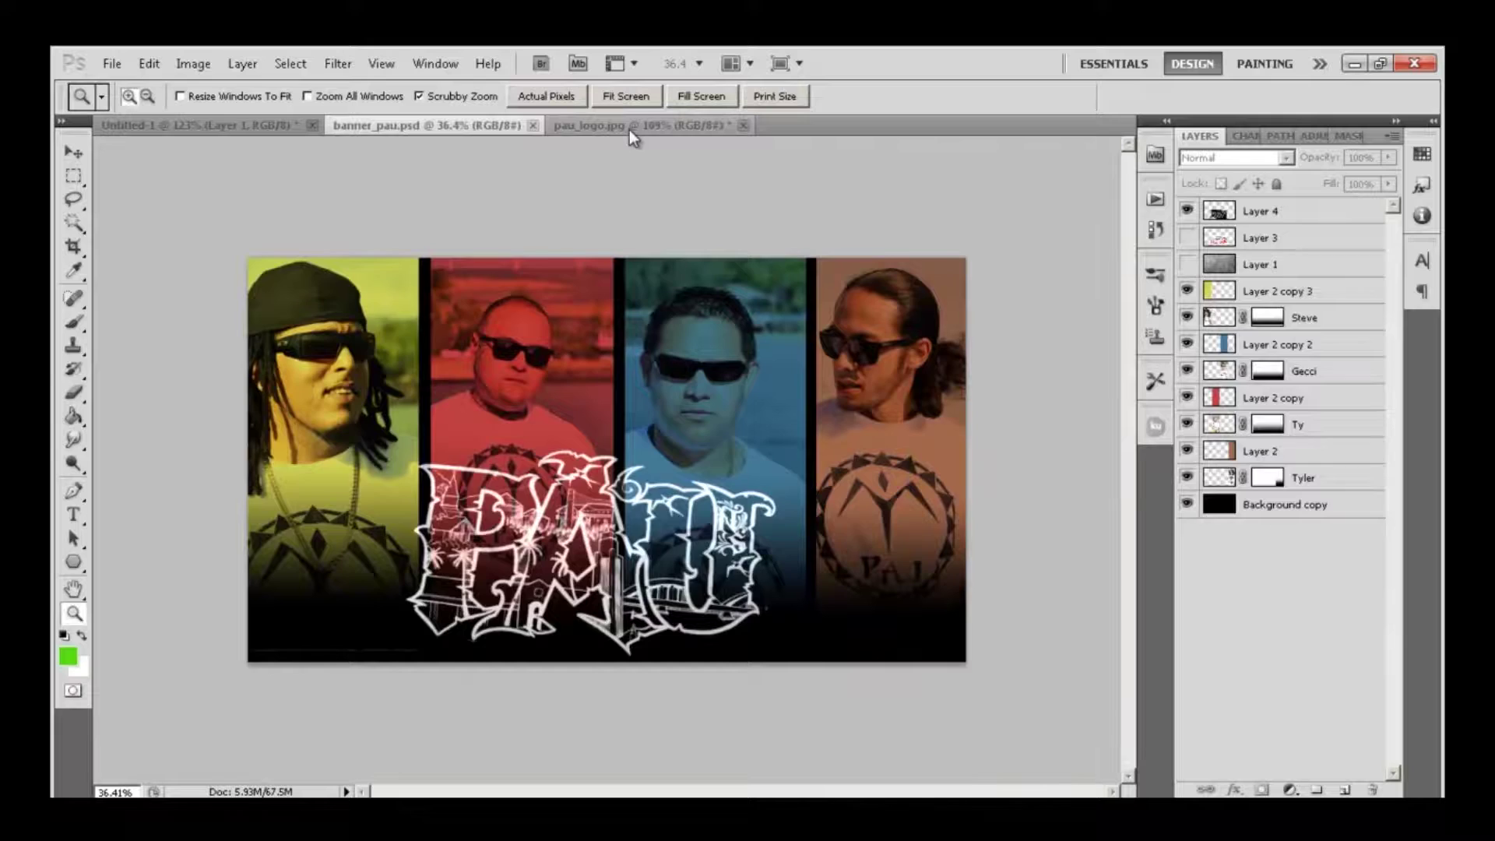
- Undo the color inversion in pau_logo.jpg and duplicate its Background layer
left_click(629, 130)
left_click(193, 63)
left_click(894, 92)
left_click(149, 63)
left_click(179, 114)
key("m")
key("g")
mouse_move(1285, 215)
left_mouse_down()
mouse_move(1293, 699)
mouse_move(1345, 788)
left_mouse_up()
- Fill the gray shaded areas around the spiral and mountains with white on Background copy using the Paint Bucket
left_click(276, 562)
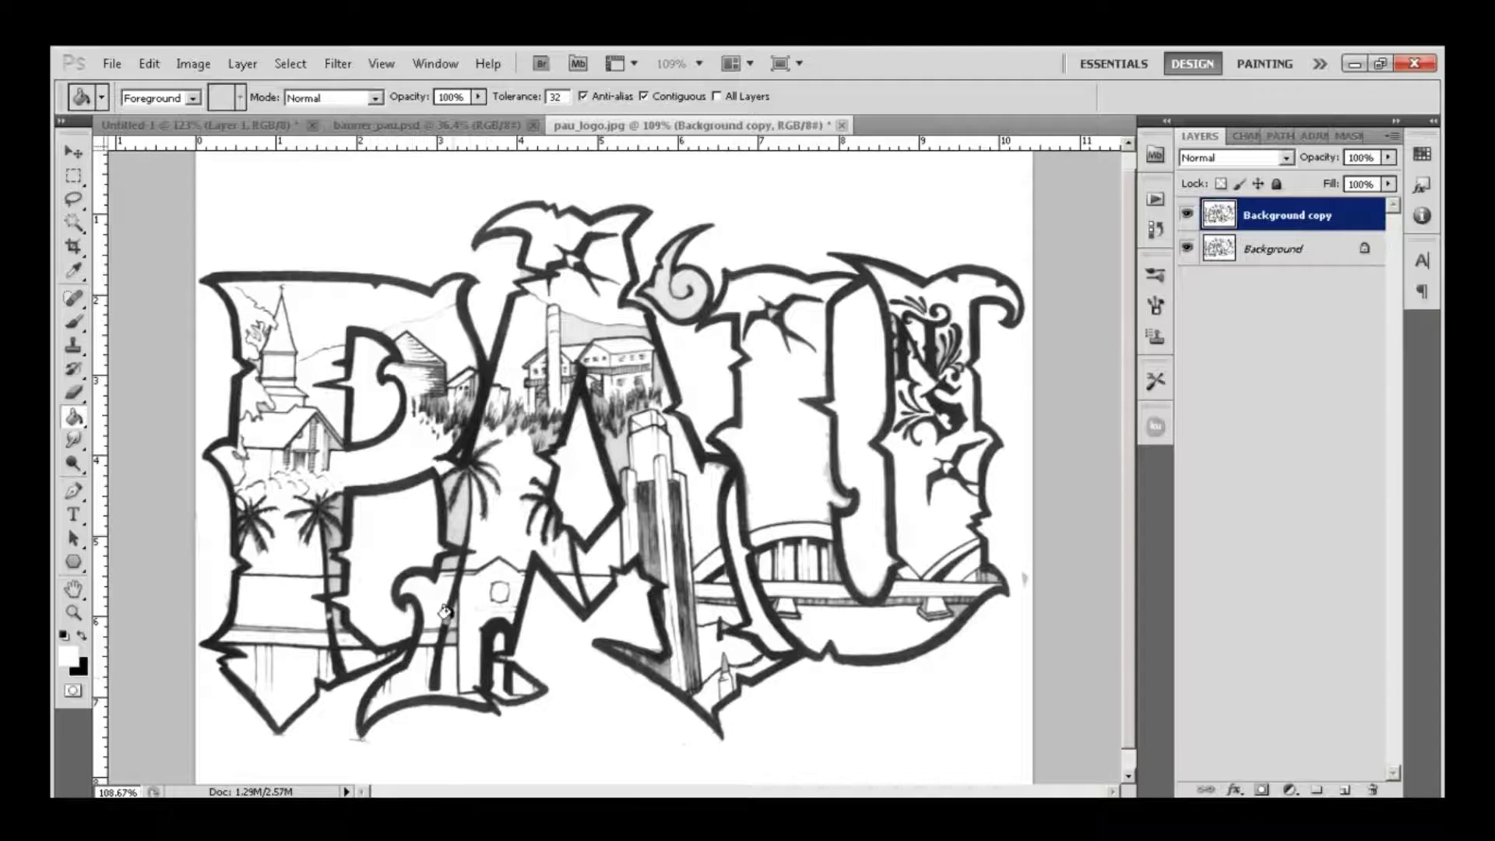
left_click(578, 305)
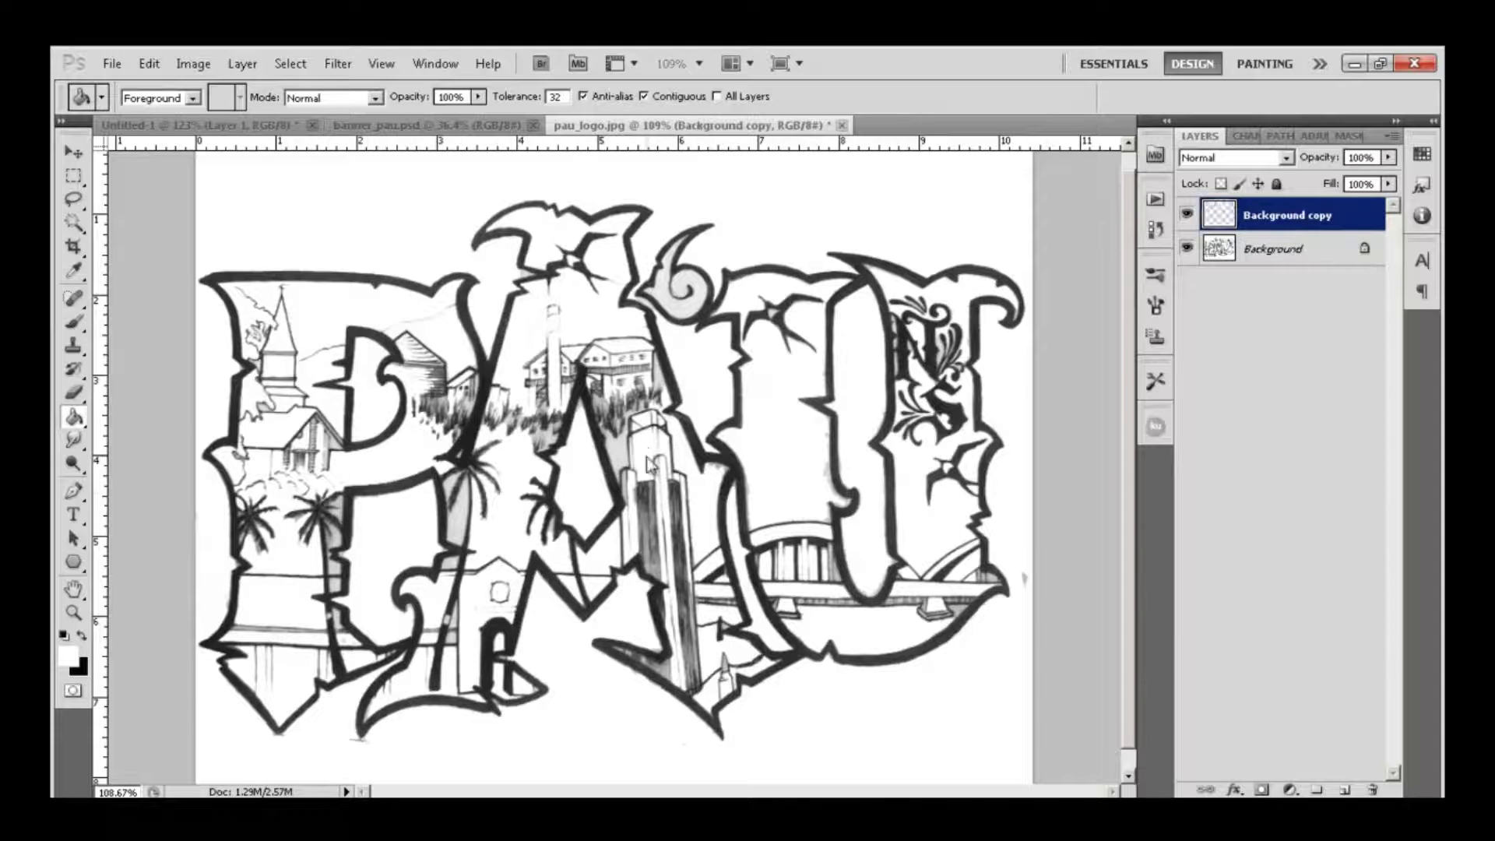
left_click(772, 536)
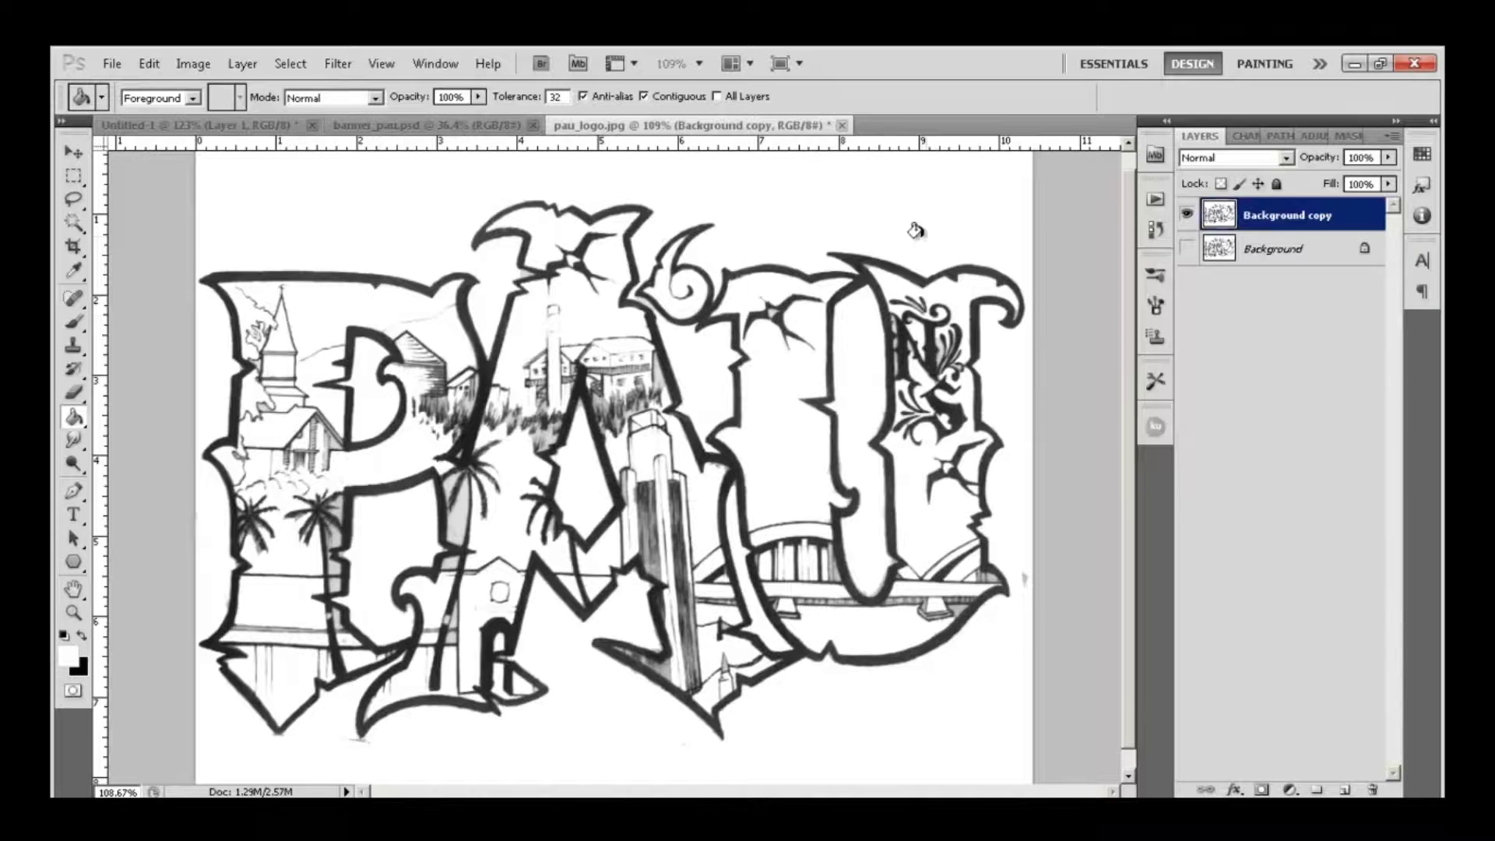
- Merge Background copy into the Background layer and copy the cleaned logo into banner_pau.psd as a new layer
left_click(1187, 215)
left_click(1186, 215)
double_click(1352, 217)
key("Escape")
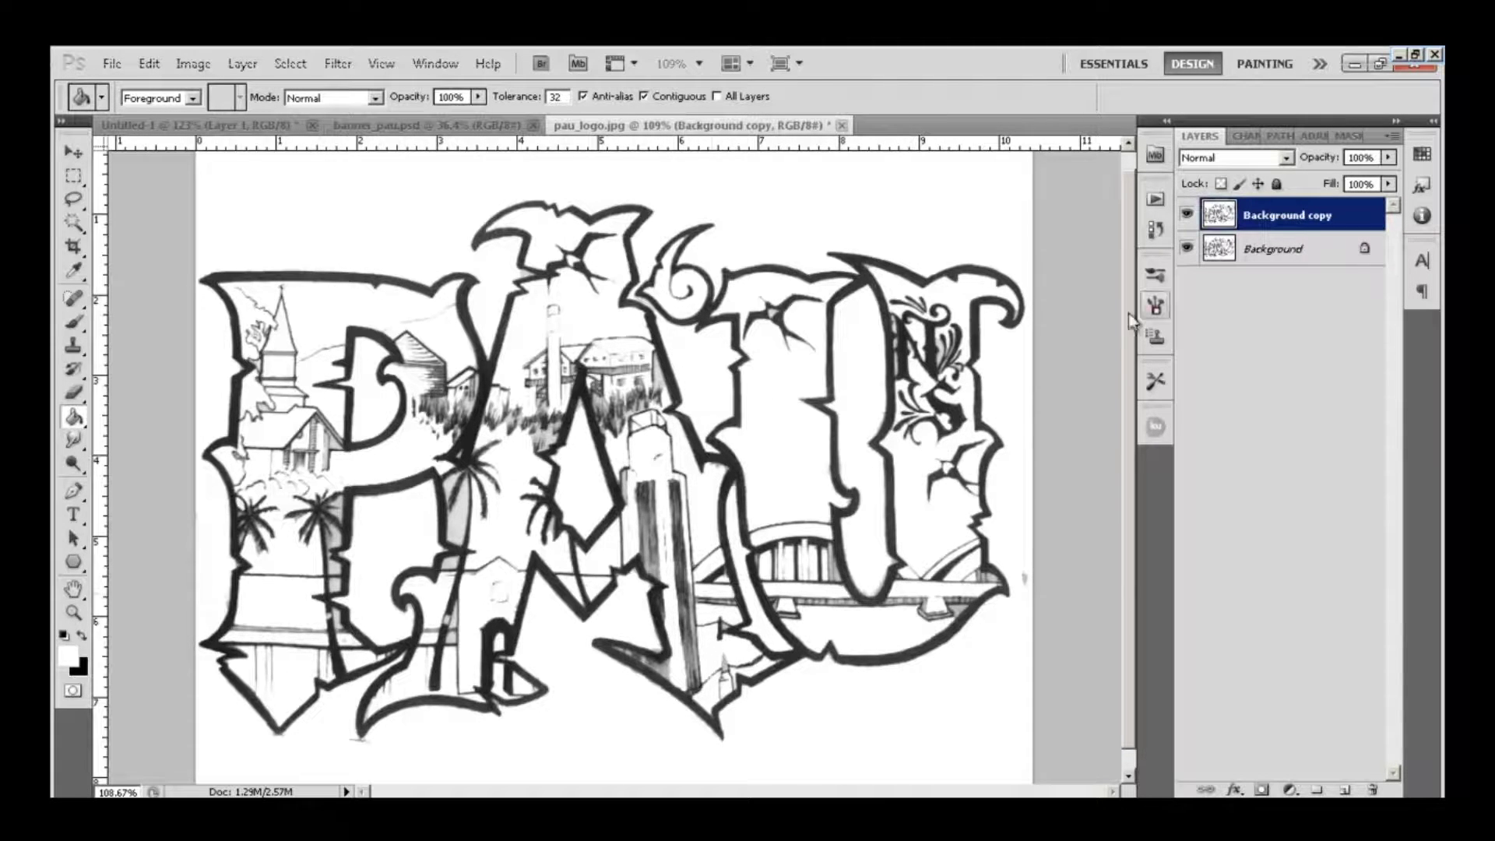
key("ctrl+e")
key("v")
left_click_drag(161, 227, 695, 510)
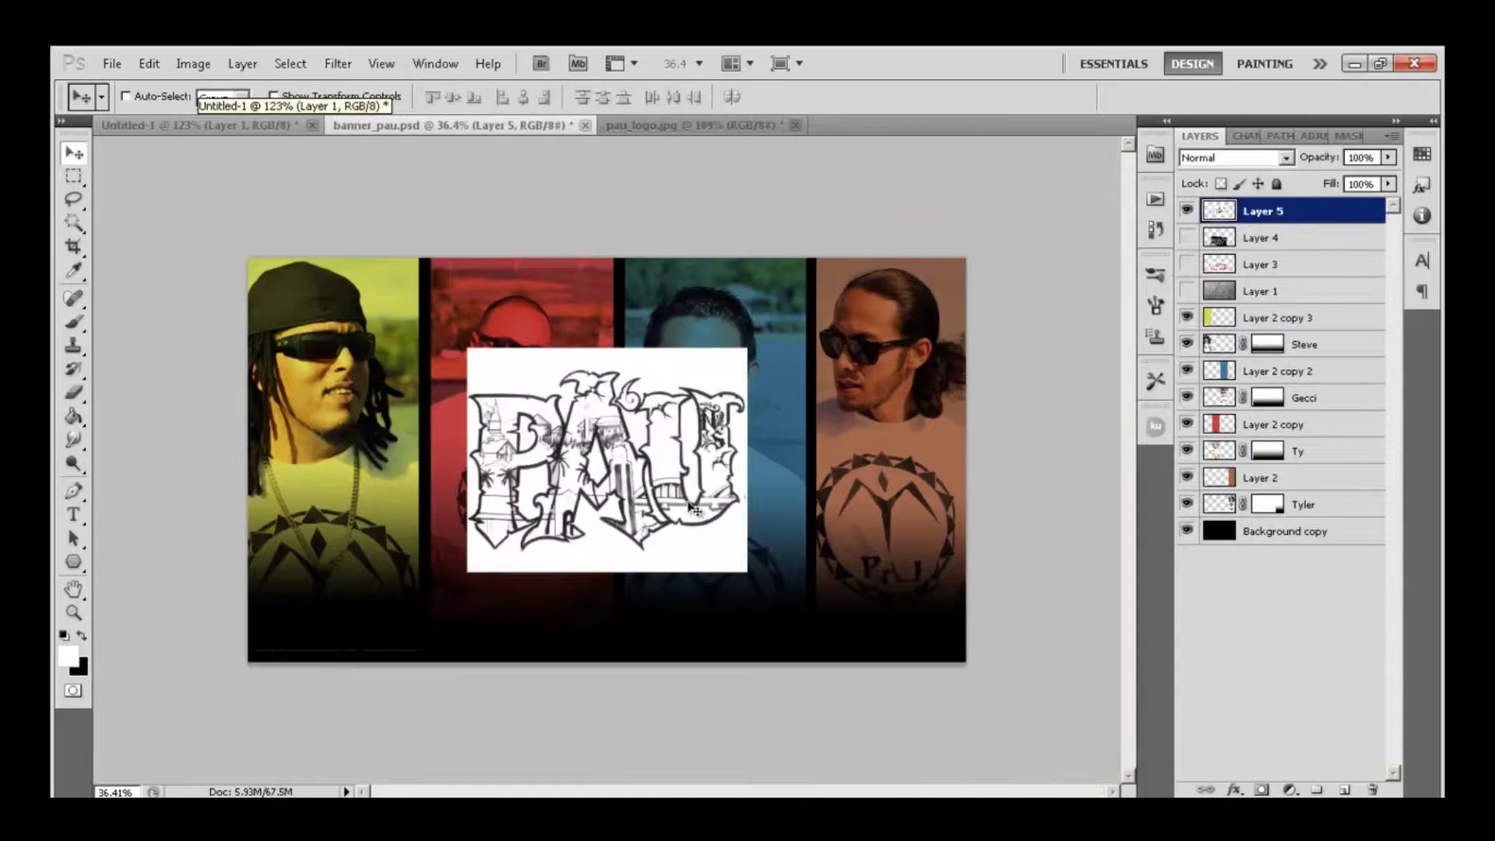
- Return to pau_logo.jpg and invert the colors of the cleaned logo
left_click(692, 125)
left_click(193, 63)
left_click(498, 301)
key("m")
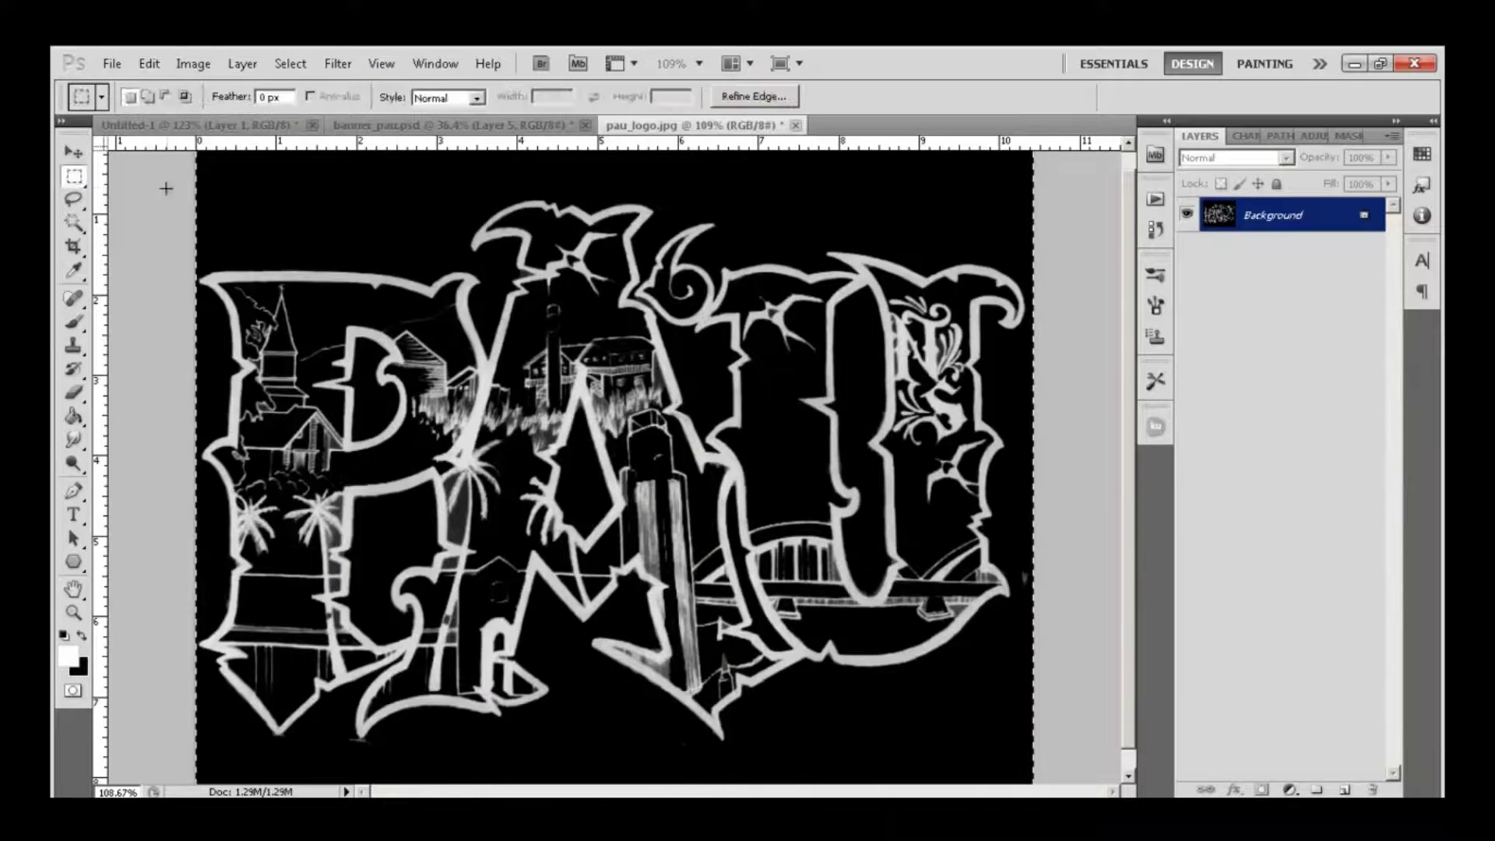
- Return to banner_pau.psd and set the blend mode of Layer 5 to Divide
key("z")
left_click_drag(166, 189, 148, 189)
key("ctrl+Tab")
key("Down")
key("Down")
key("Down")
key("Down")
key("Down")
key("Down")
key("Down")
key("Down")
key("Down")
key("Down")
key("Down")
key("Down")
key("Down")
key("Down")
key("Down")
key("Down")
key("Down")
key("Down")
key("Down")
key("Down")
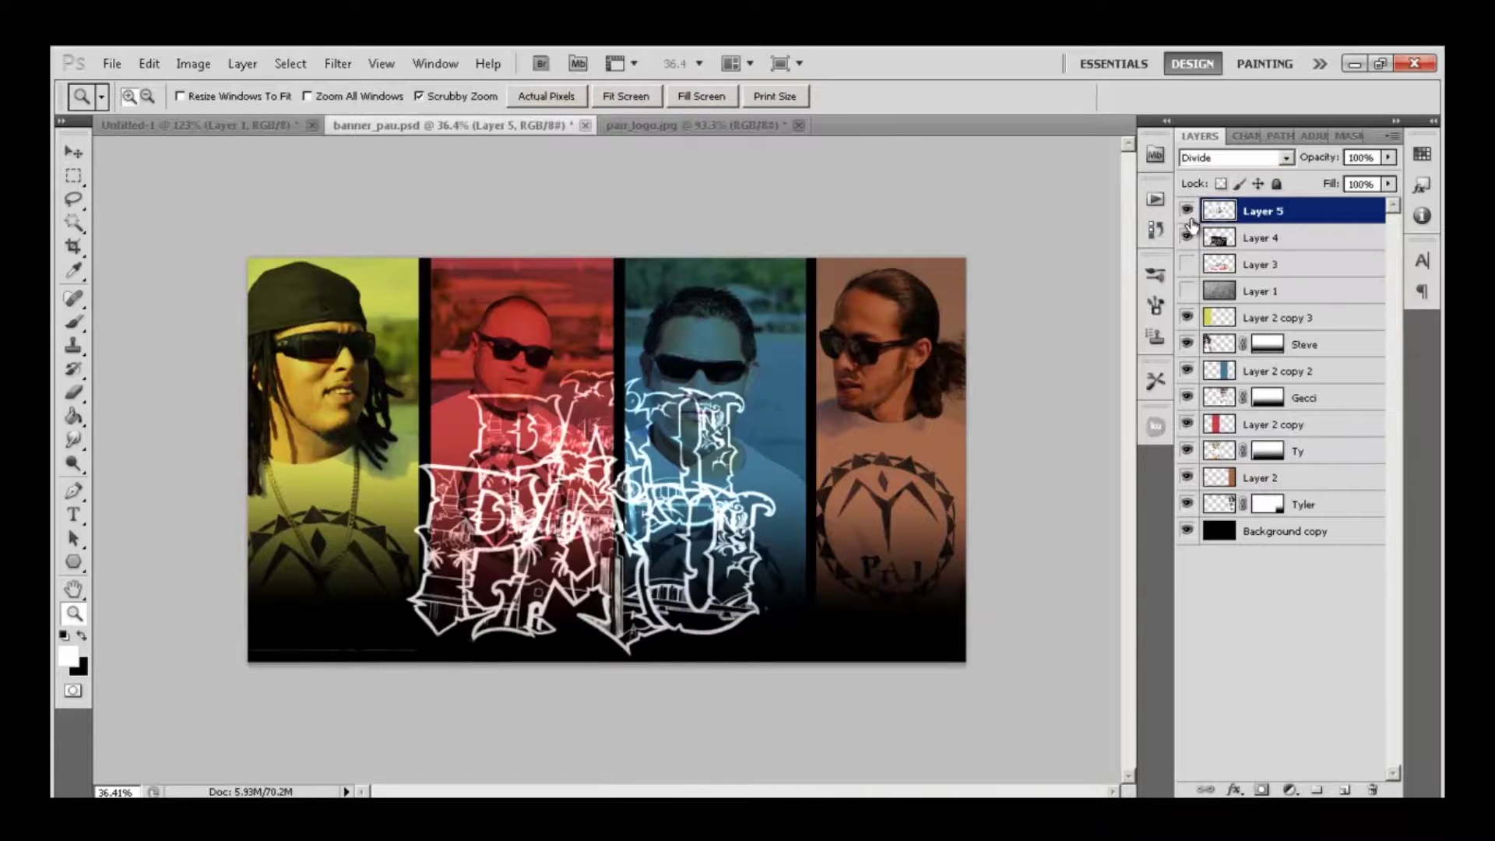
- Hide Layer 4, resize and rotate the Layer 5 logo, and move it to the lower part of the banner
left_click(1187, 212)
left_click(1187, 238)
left_click(1187, 211)
key("alt+v")
key("Escape")
key("v")
key("ctrl+t")
left_click_drag(792, 267, 861, 356)
left_click_drag(859, 498, 908, 545)
key("Return")
left_click_drag(600, 517, 550, 526)
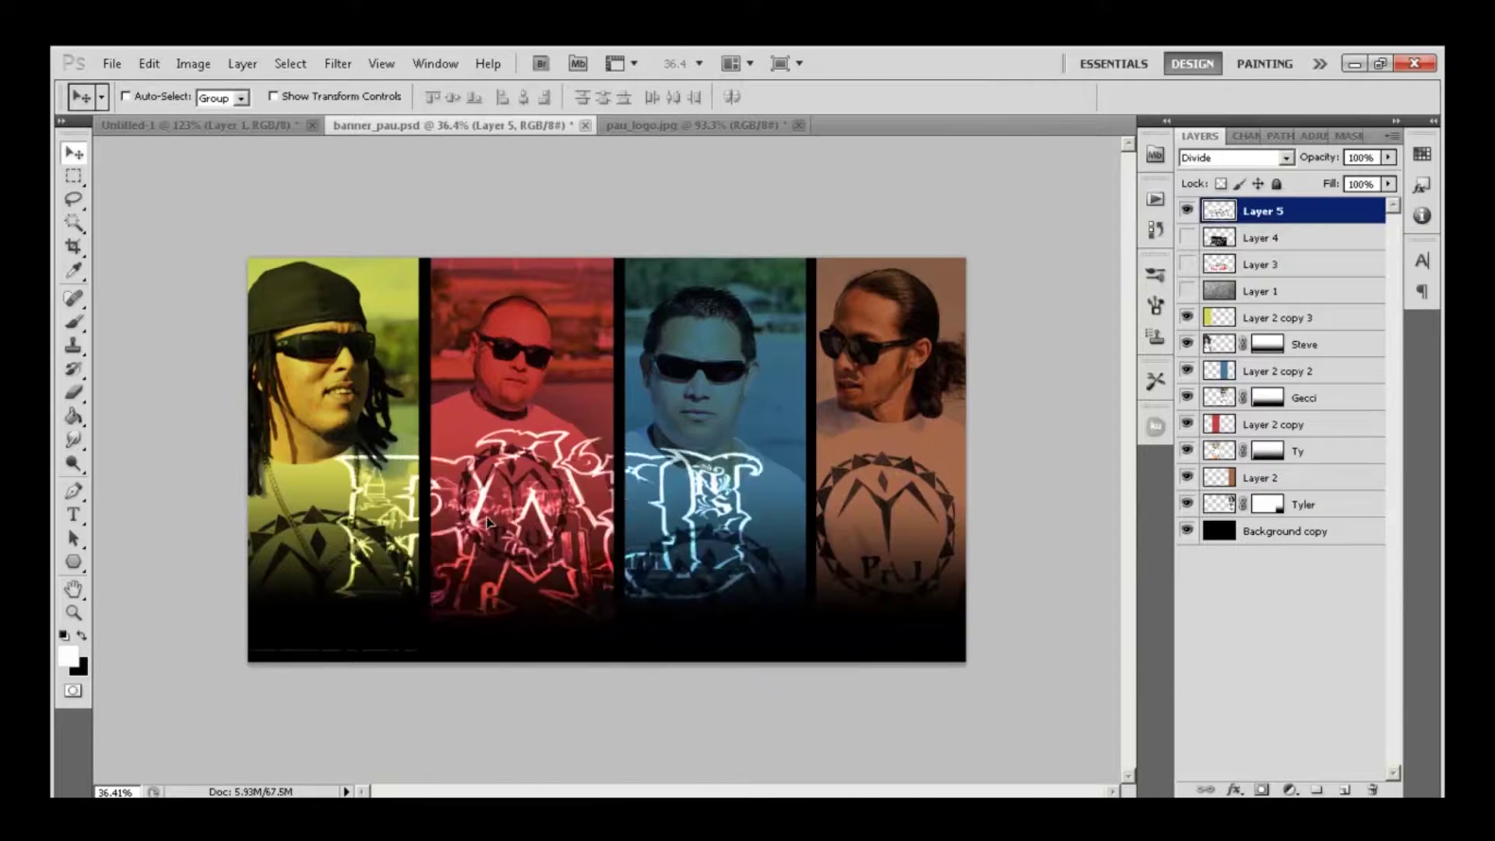
- Show Layer 4 and align the Layer 5 logo over it, transformed to 84.26% width and 5.20° rotation
left_click(1187, 237)
left_click(1278, 238)
key("alt+]")
left_click_drag(855, 450, 775, 487)
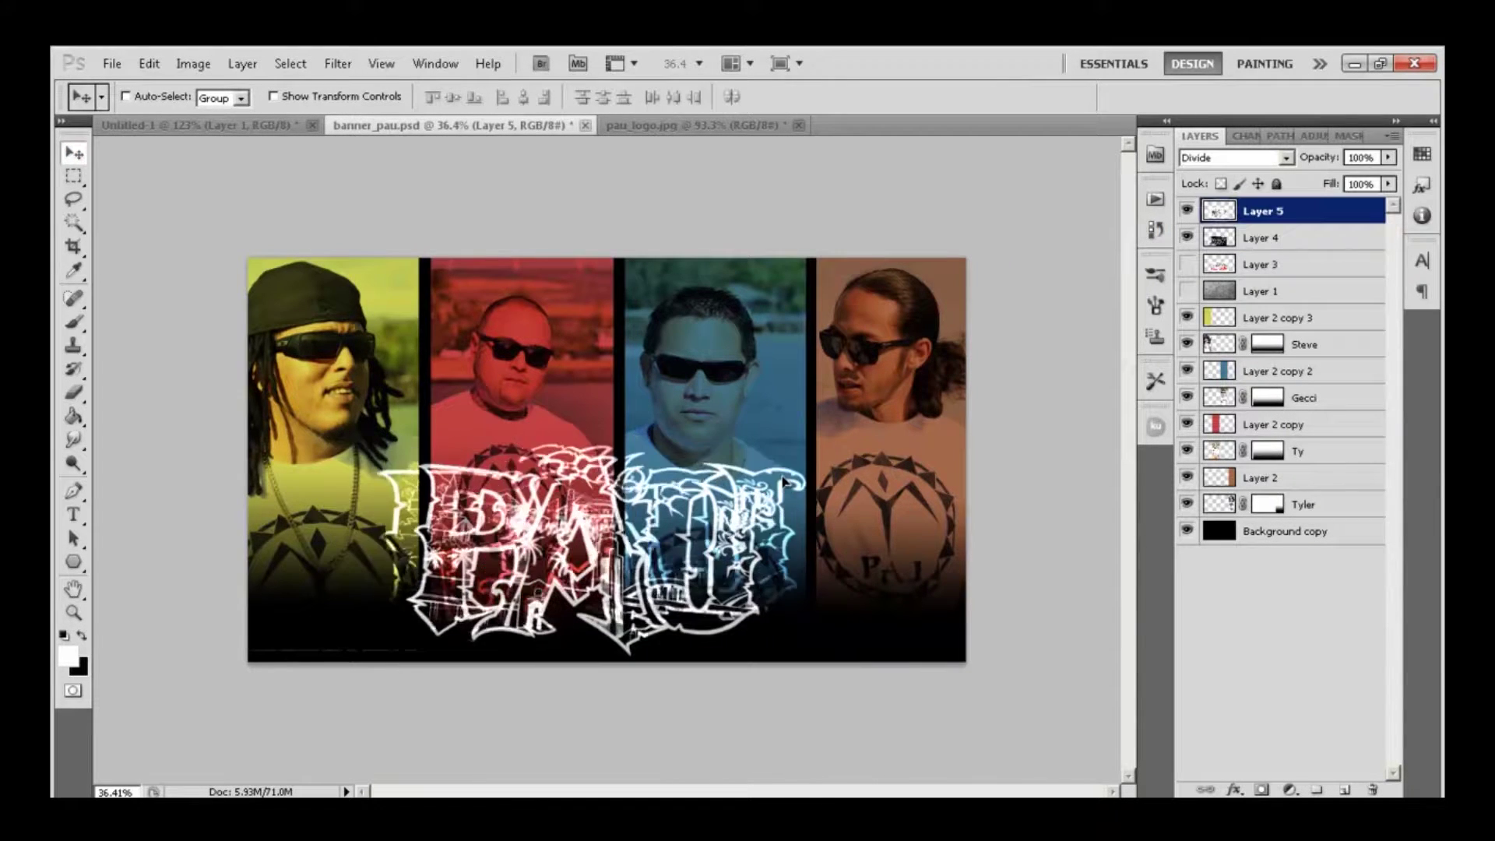
key("ctrl+t")
left_click_drag(788, 552, 783, 573)
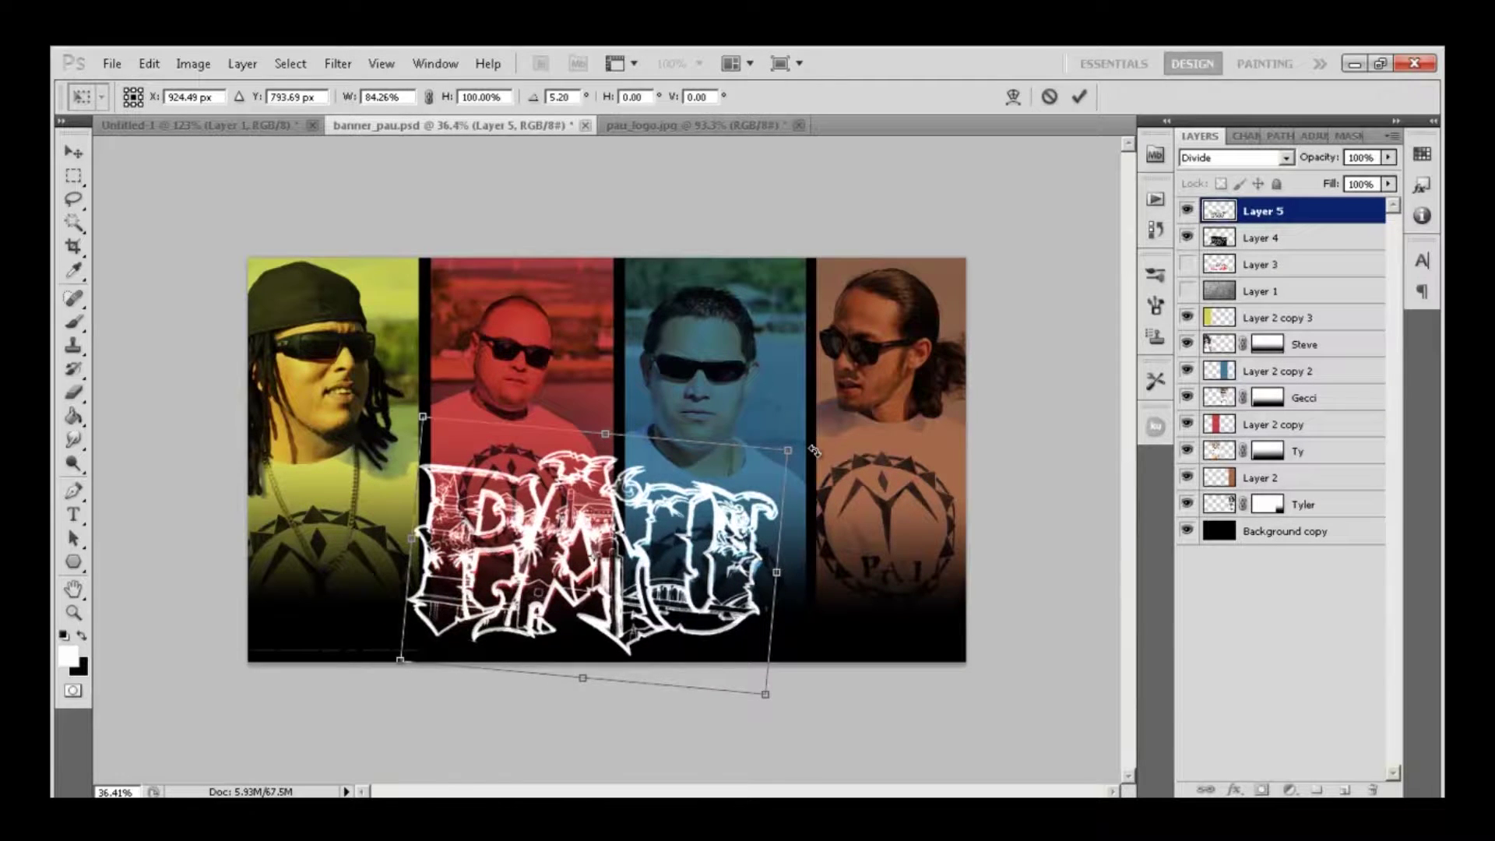
key("Return")
left_click(1187, 238)
double_click(1217, 237)
key("Escape")
left_click(1219, 237, "ctrl")
key("w")
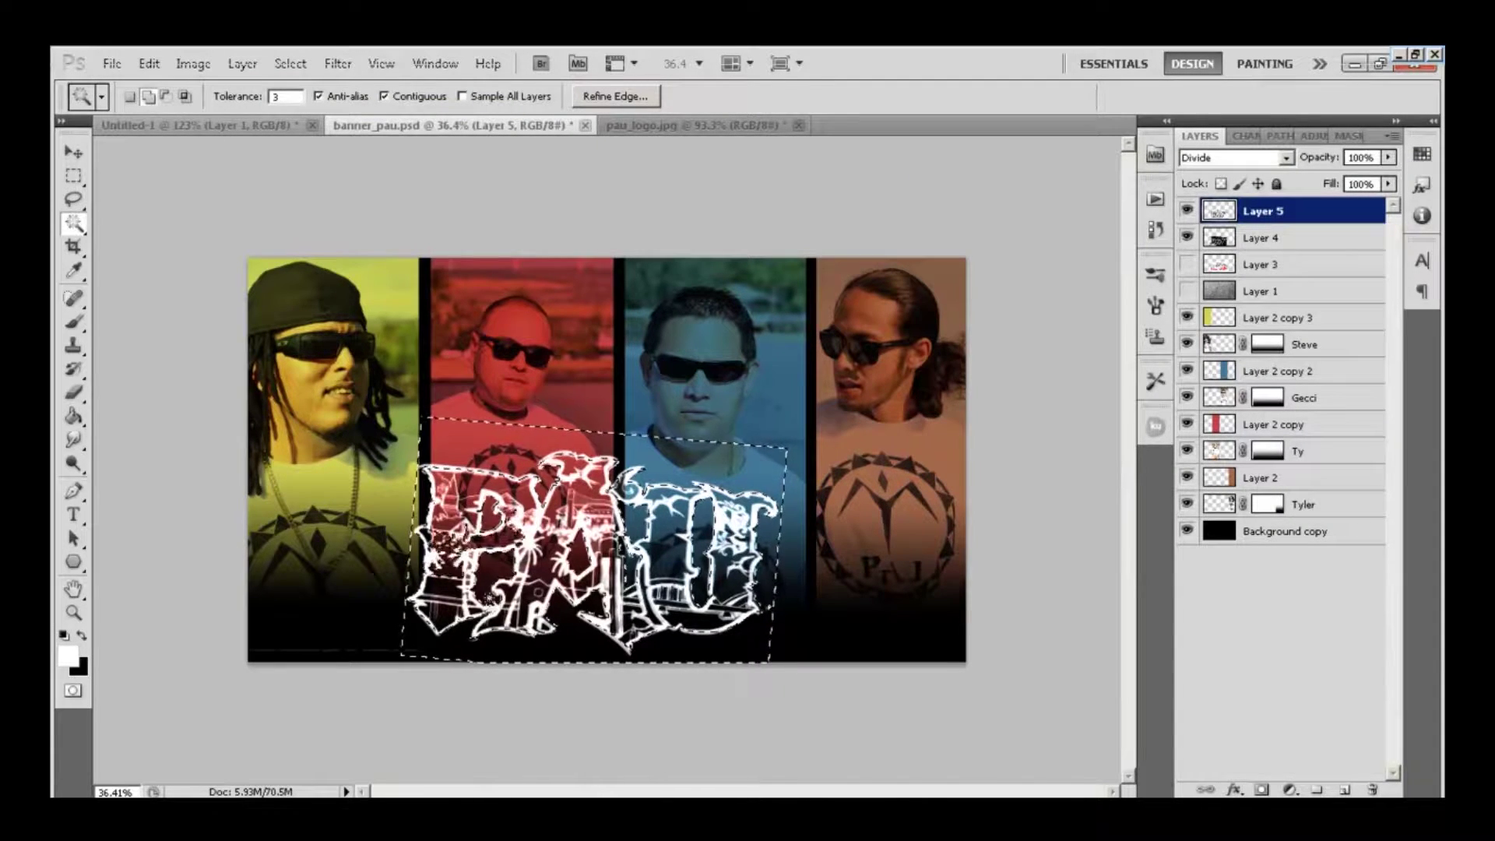
key("ctrl+d")
- Add an Outer Glow to Layer 5 in Normal blend mode with 62% opacity and 5% spread
key("h")
double_click(1335, 211)
left_click(973, 295)
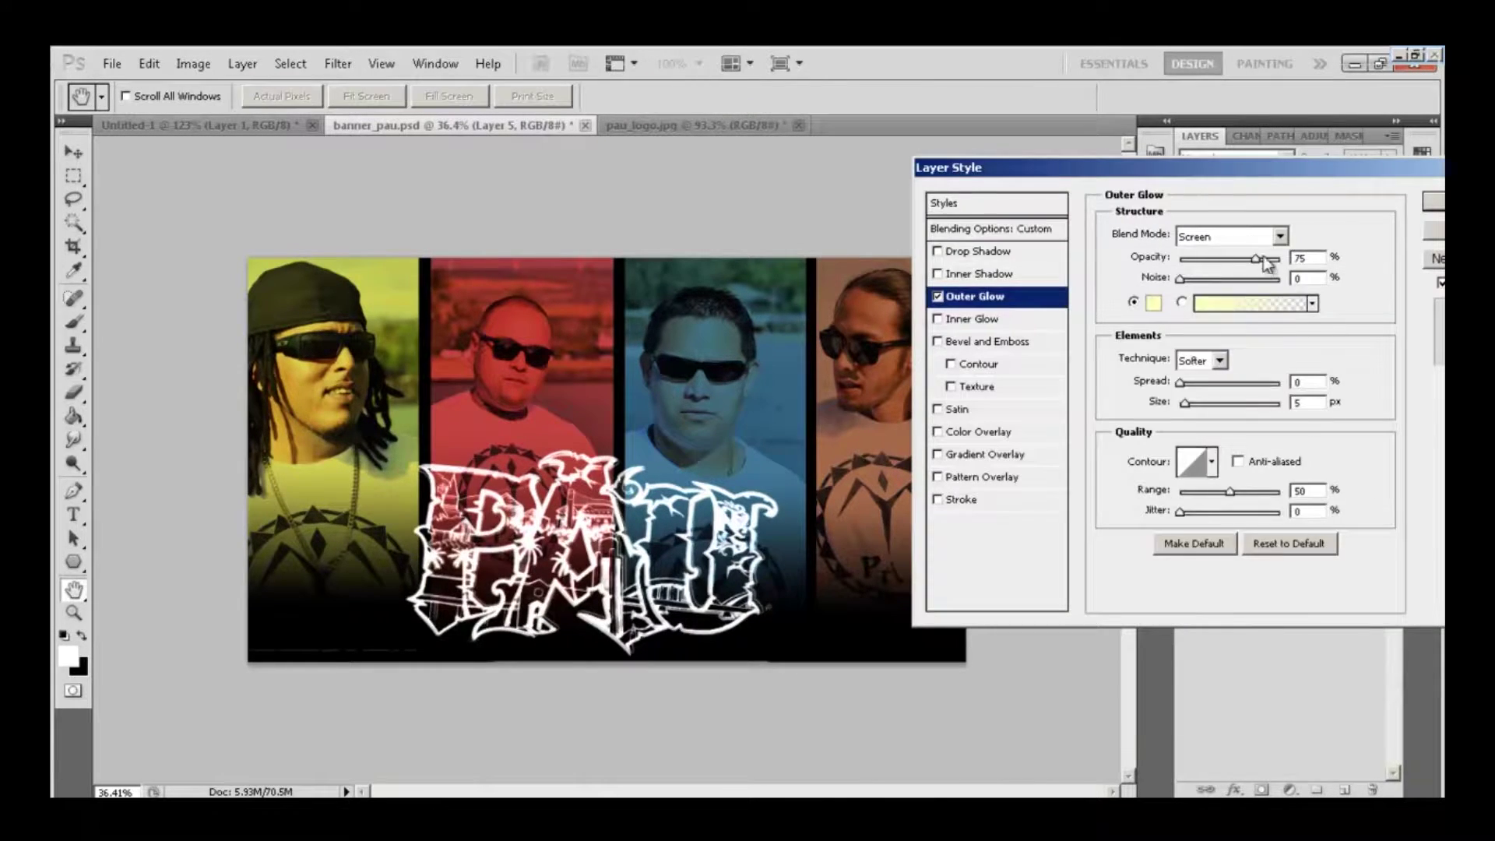
left_click(1194, 381)
left_click_drag(1209, 403, 1199, 404)
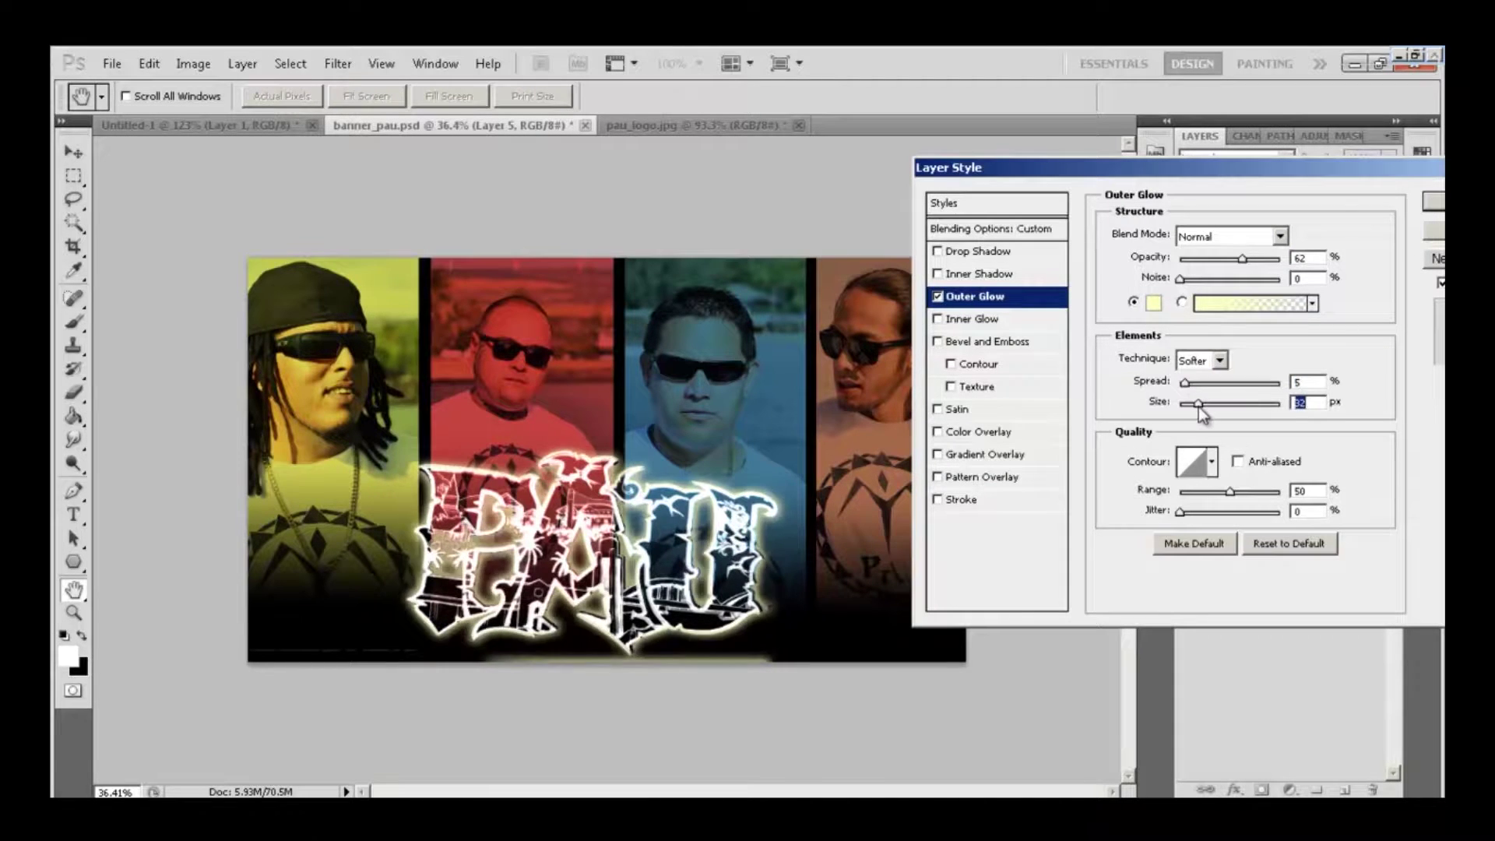
- Make the outer glow white with 65% opacity, 27 px size, linear contour and 3% jitter, and enable Bevel and Emboss
left_click(1154, 304)
left_click(939, 246)
left_click(1362, 240)
left_click(1212, 465)
left_click(1228, 509)
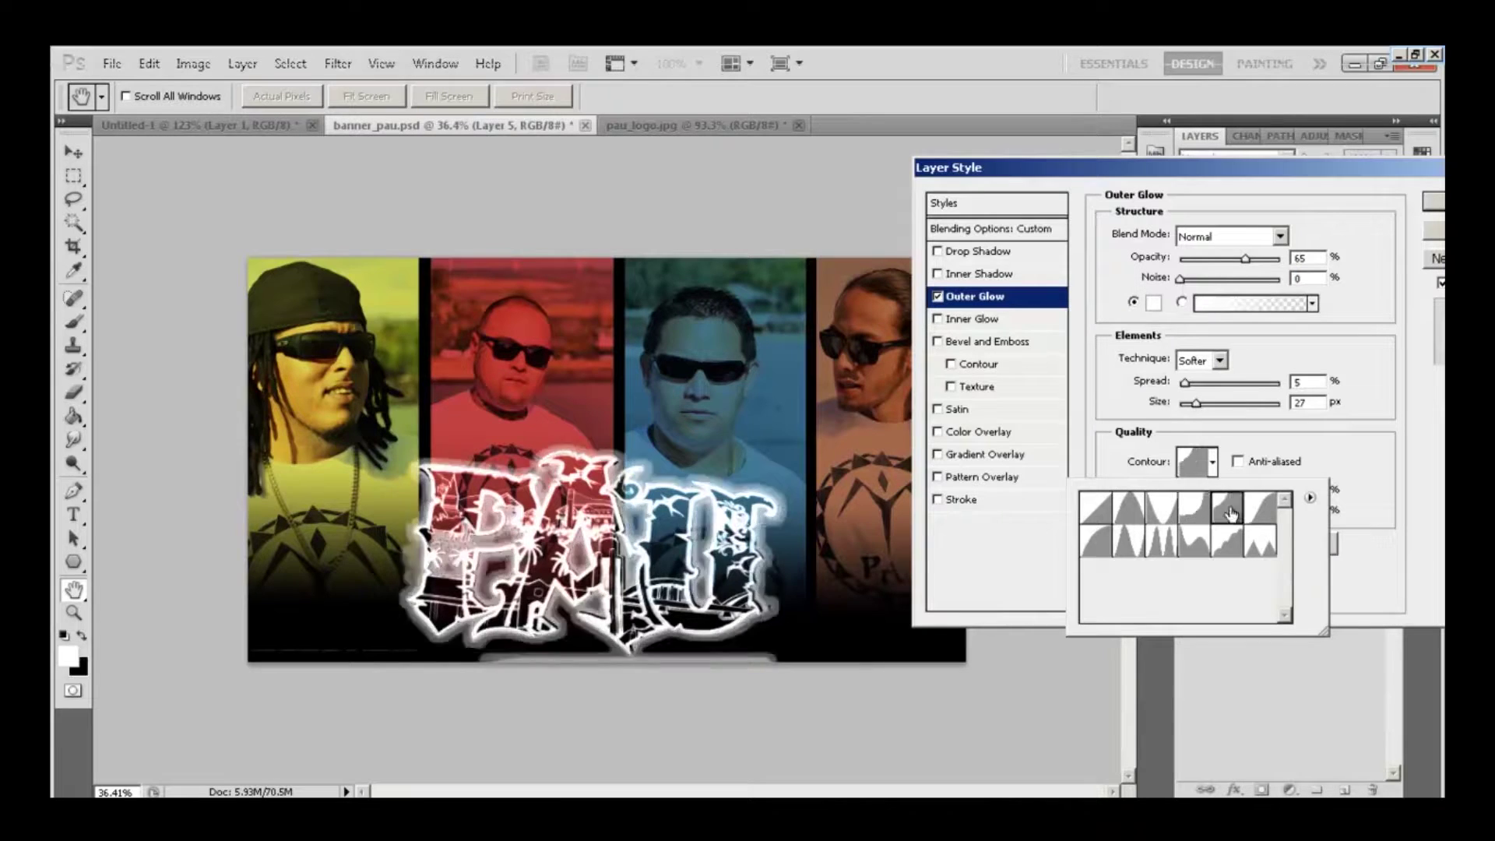
double_click(1095, 508)
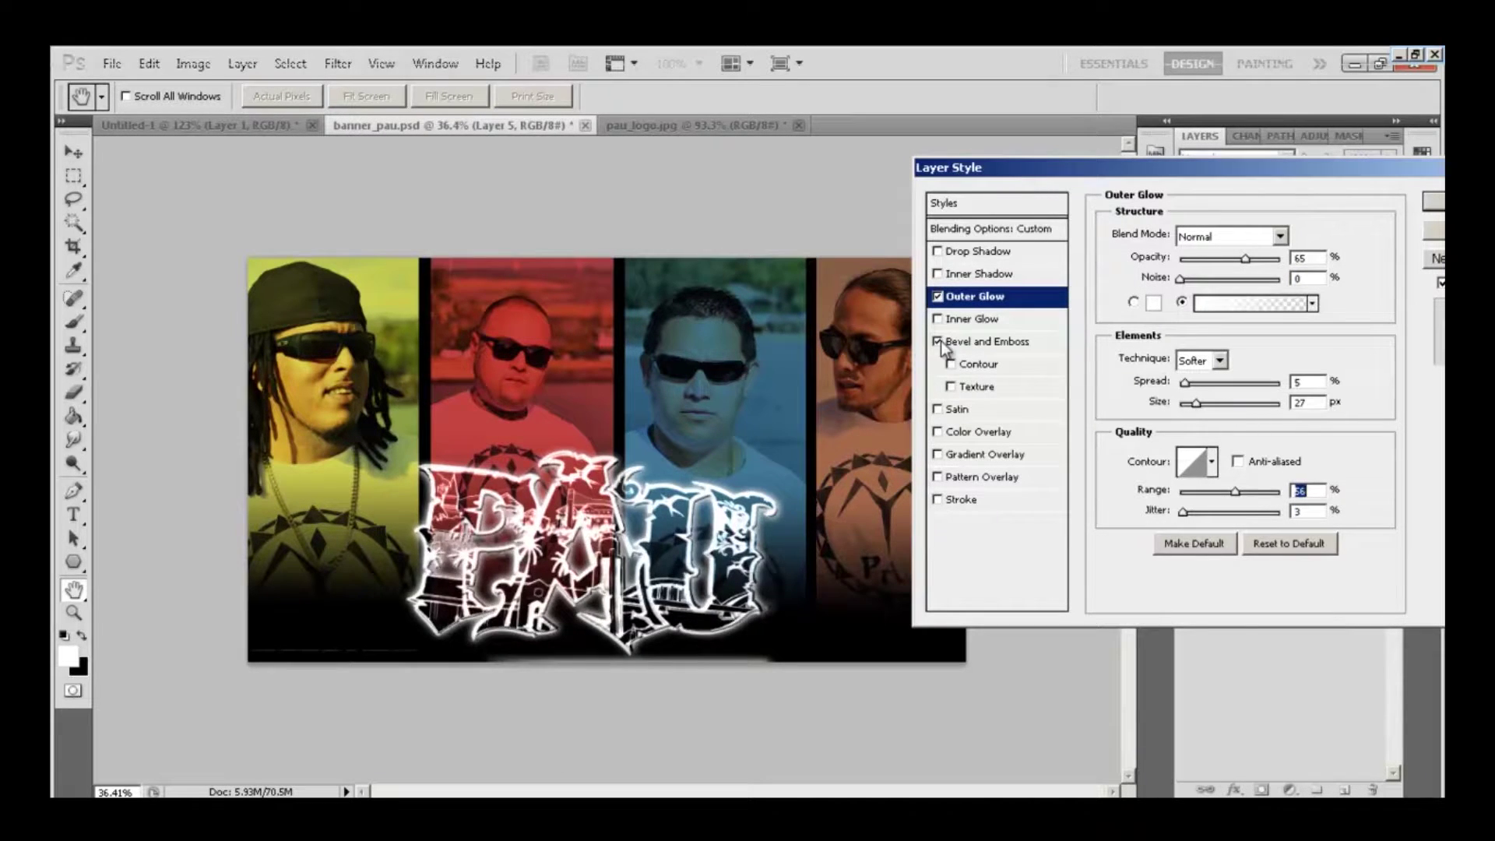
- Try a red Color Overlay on Layer 5 in Color Burn and Normal blend modes, and switch it off
left_click(939, 432)
scroll(1227, 299, "down", 20)
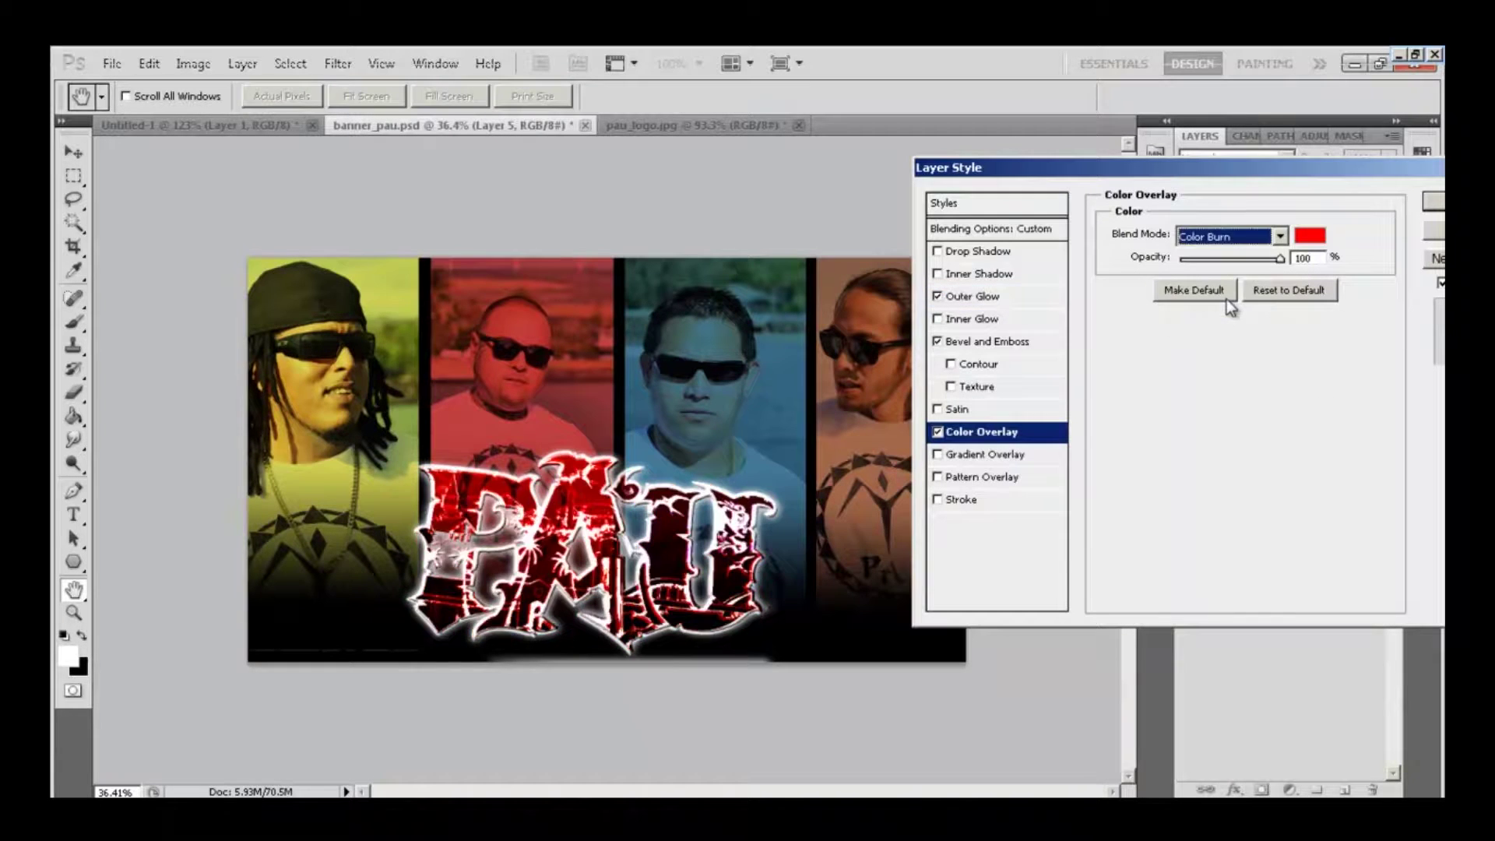
scroll(1227, 299, "down", 3)
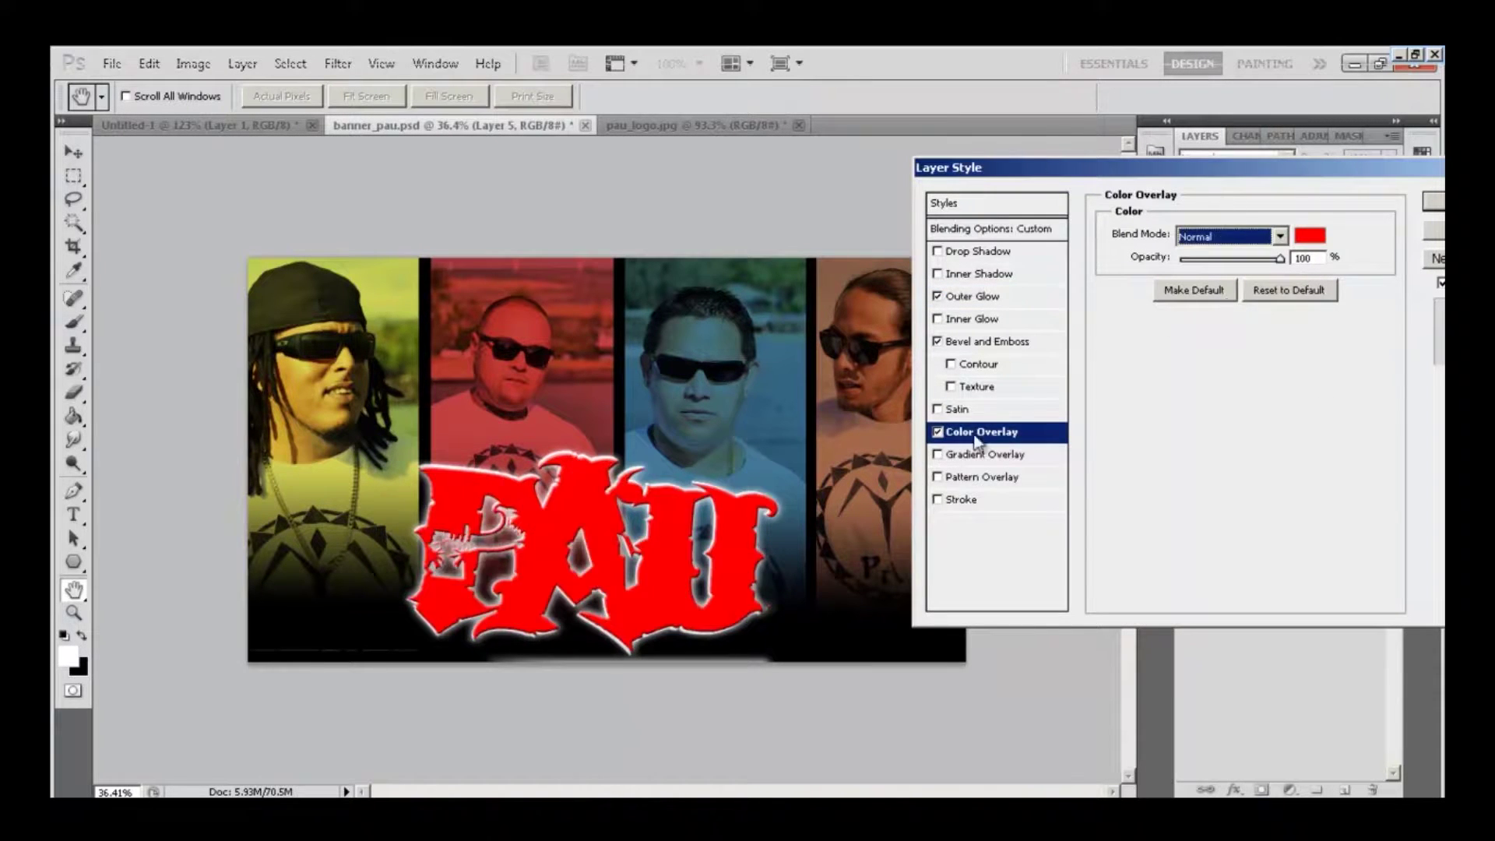
left_click(938, 432)
- Try a white 7 px outside Stroke in Soft Light mode on Layer 5, and switch it off
left_click(962, 500)
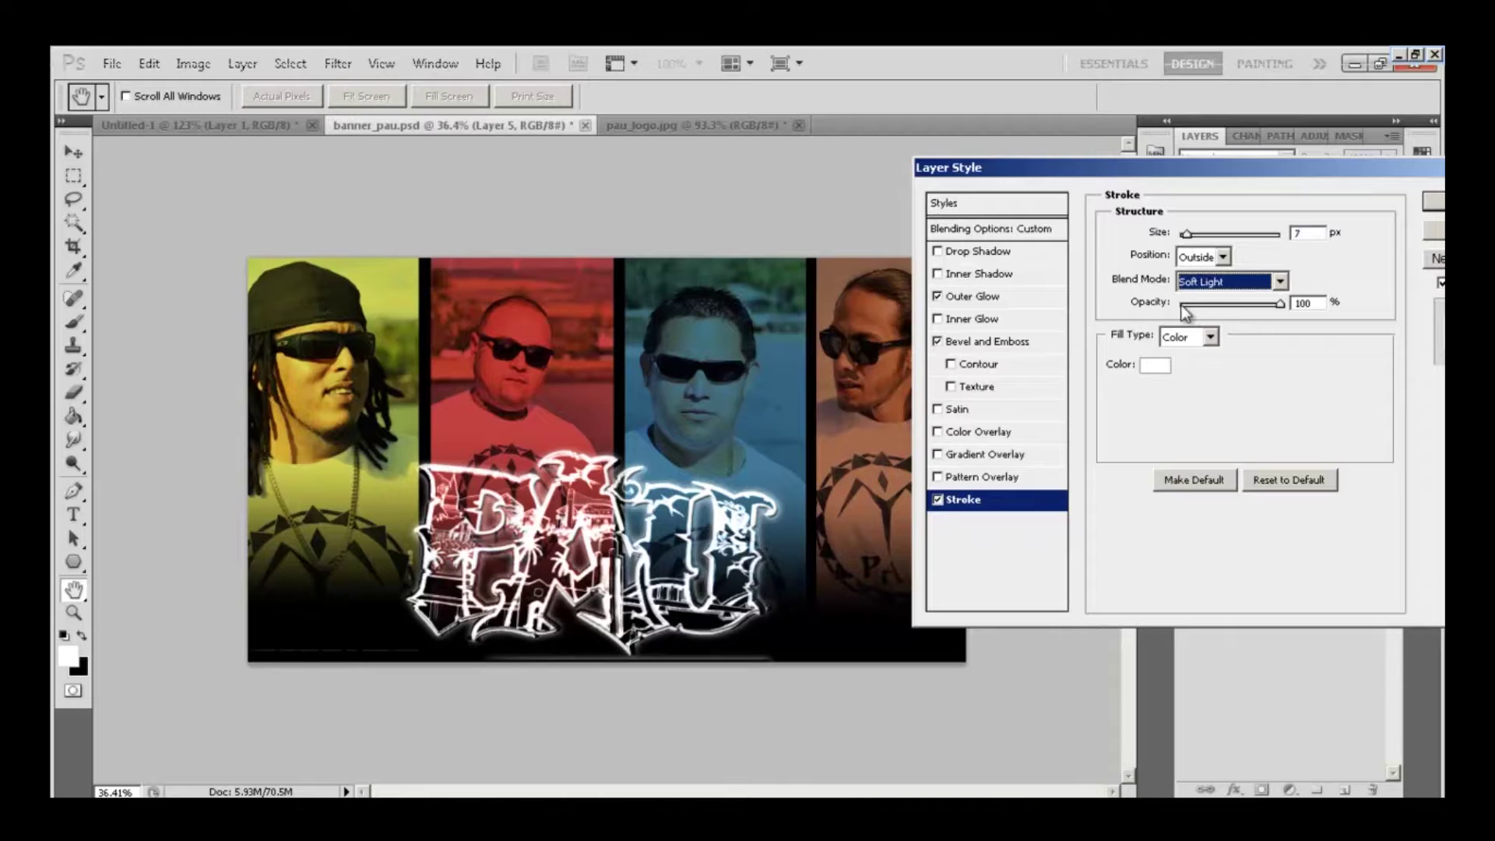
left_click(1191, 360)
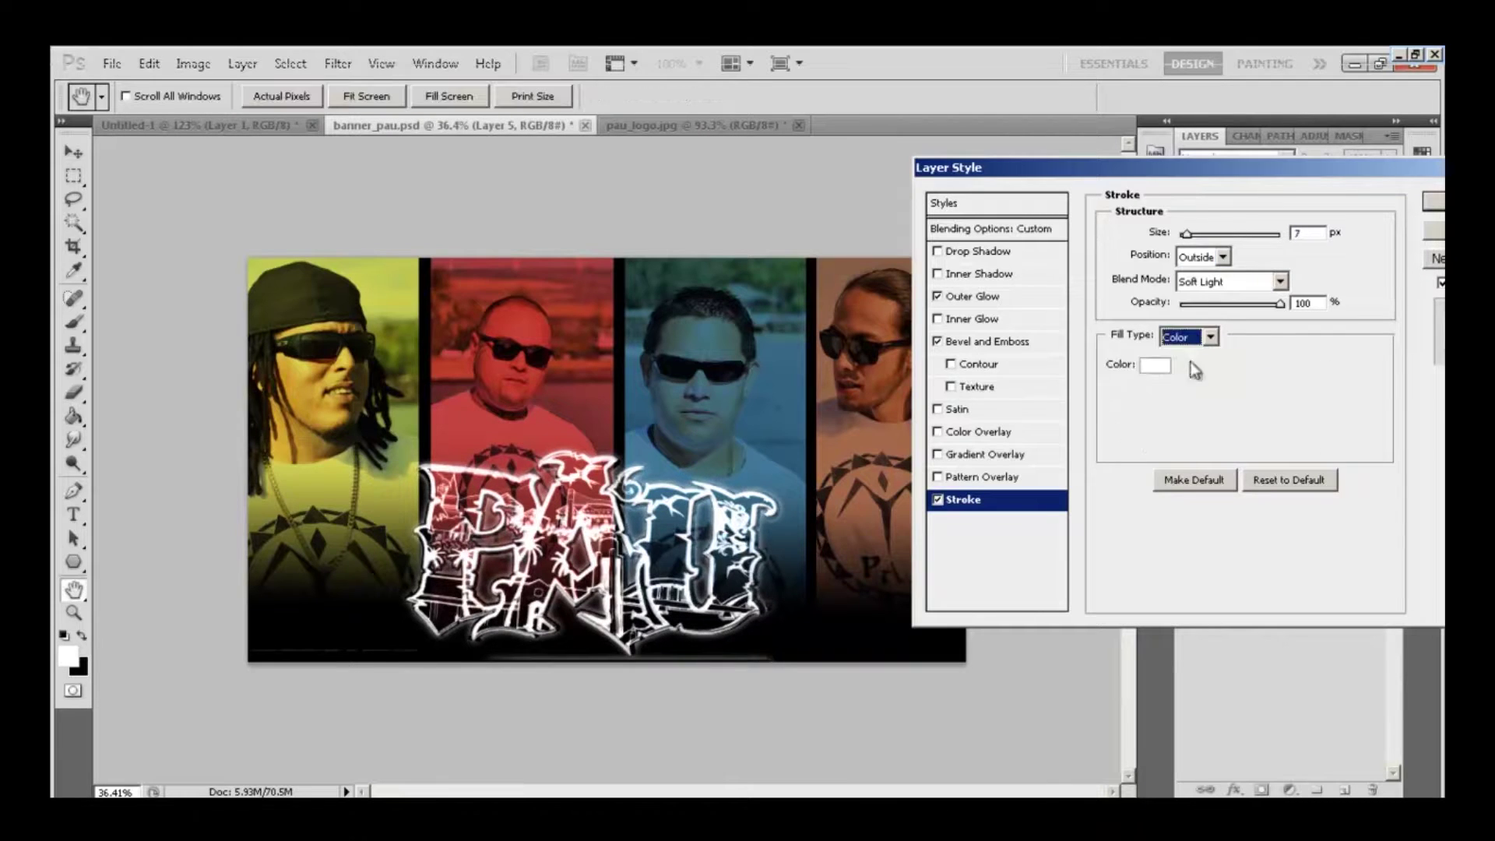
left_click(938, 500)
- Apply the layer style and erase the stray glowing line along the banner's bottom edge on Layer 5
key("Return")
left_click(1380, 207)
left_click(1380, 207)
double_click(1188, 243)
key("Return")
key("e")
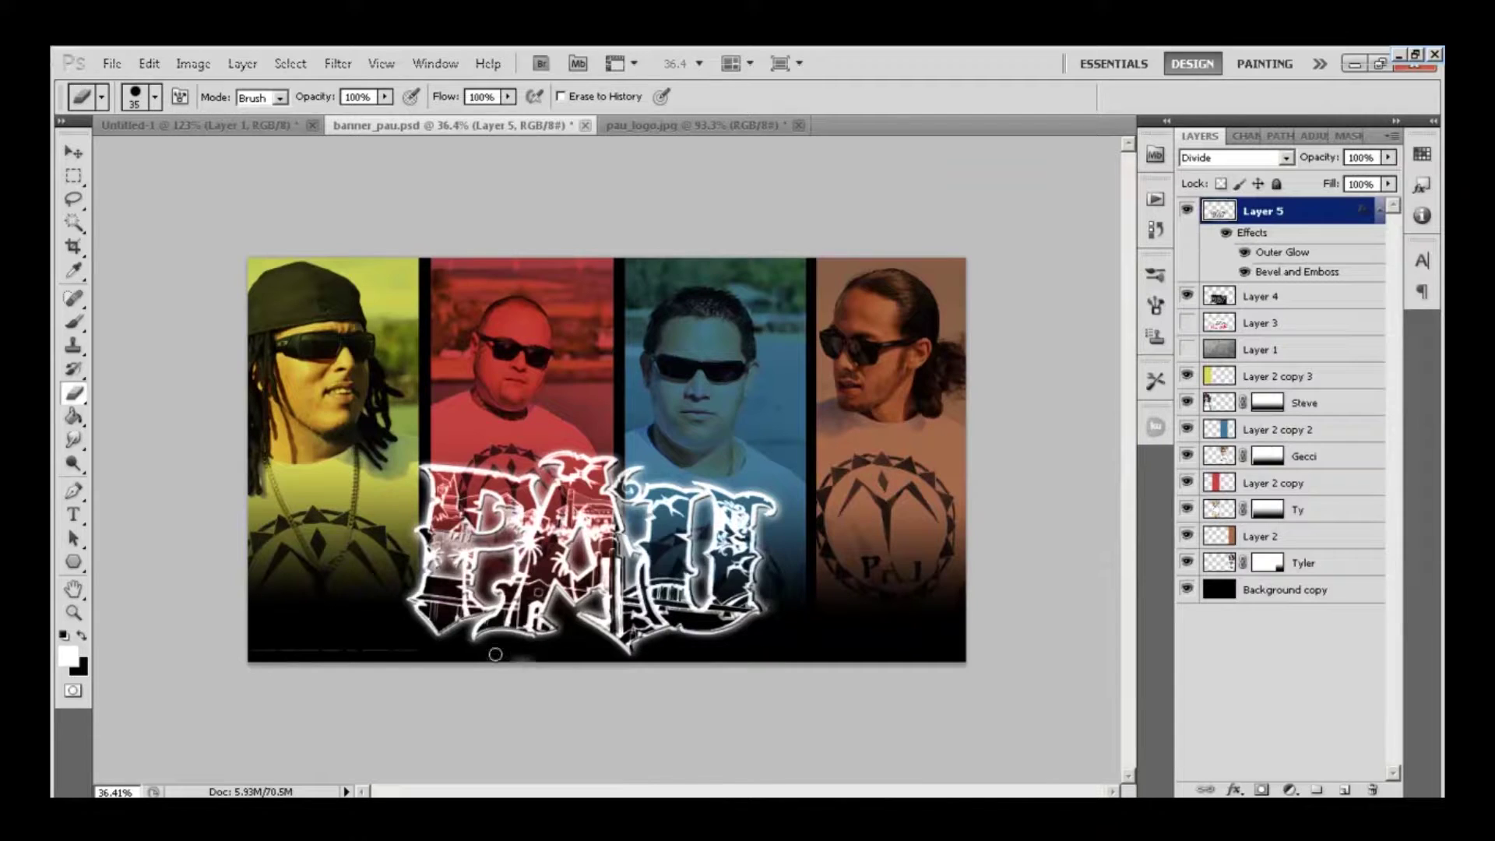
- Lower Layer 5 to 52% opacity and 72% fill, and try the Vivid Light blend mode with Layer 4 hidden
key("z")
left_click_drag(607, 462, 639, 462)
left_click(1380, 209)
left_click_drag(1388, 157, 1354, 209)
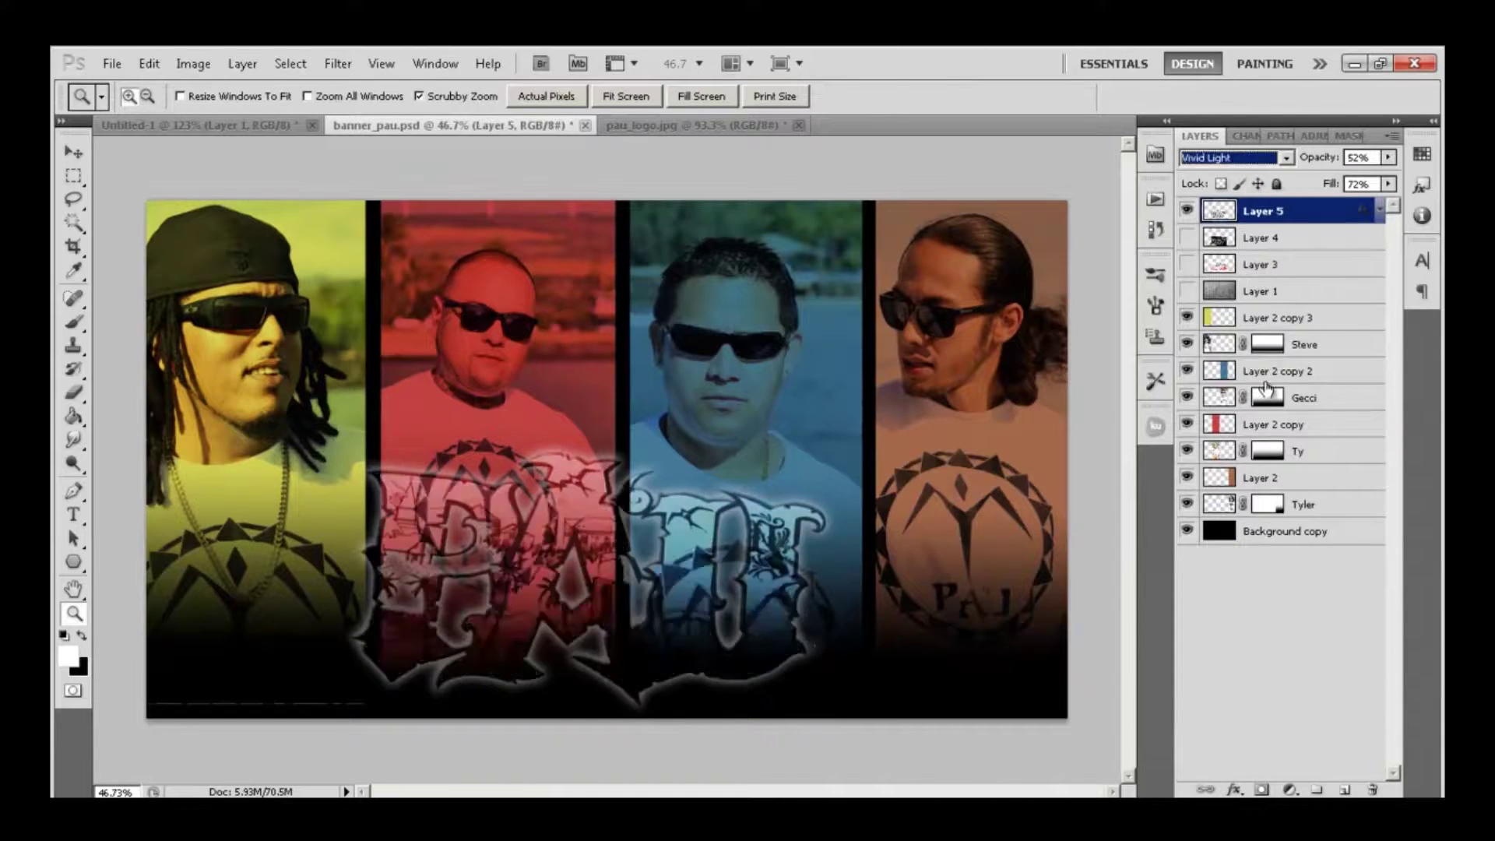
- Set Layer 5's blend mode back to Divide and show Layer 4 again
key("h")
key("alt+Down")
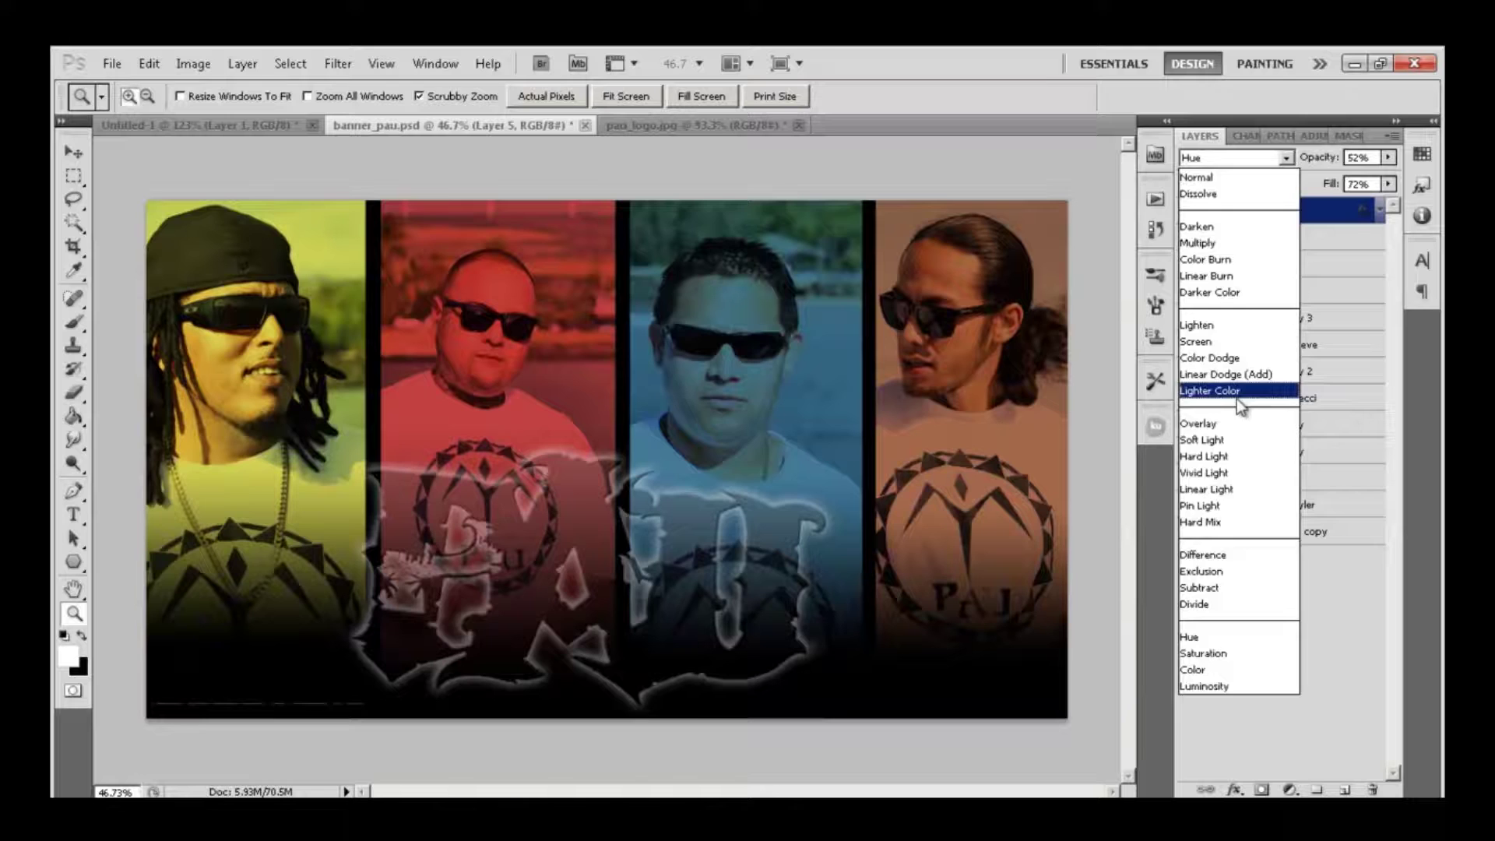
left_click(1215, 604)
left_click_drag(1214, 214, 1215, 248)
mouse_move(761, 470)
left_mouse_down()
mouse_move(825, 469)
mouse_move(701, 469)
left_mouse_up()
- Duplicate Layer 5 as Layer 5 copy
right_click(1244, 218)
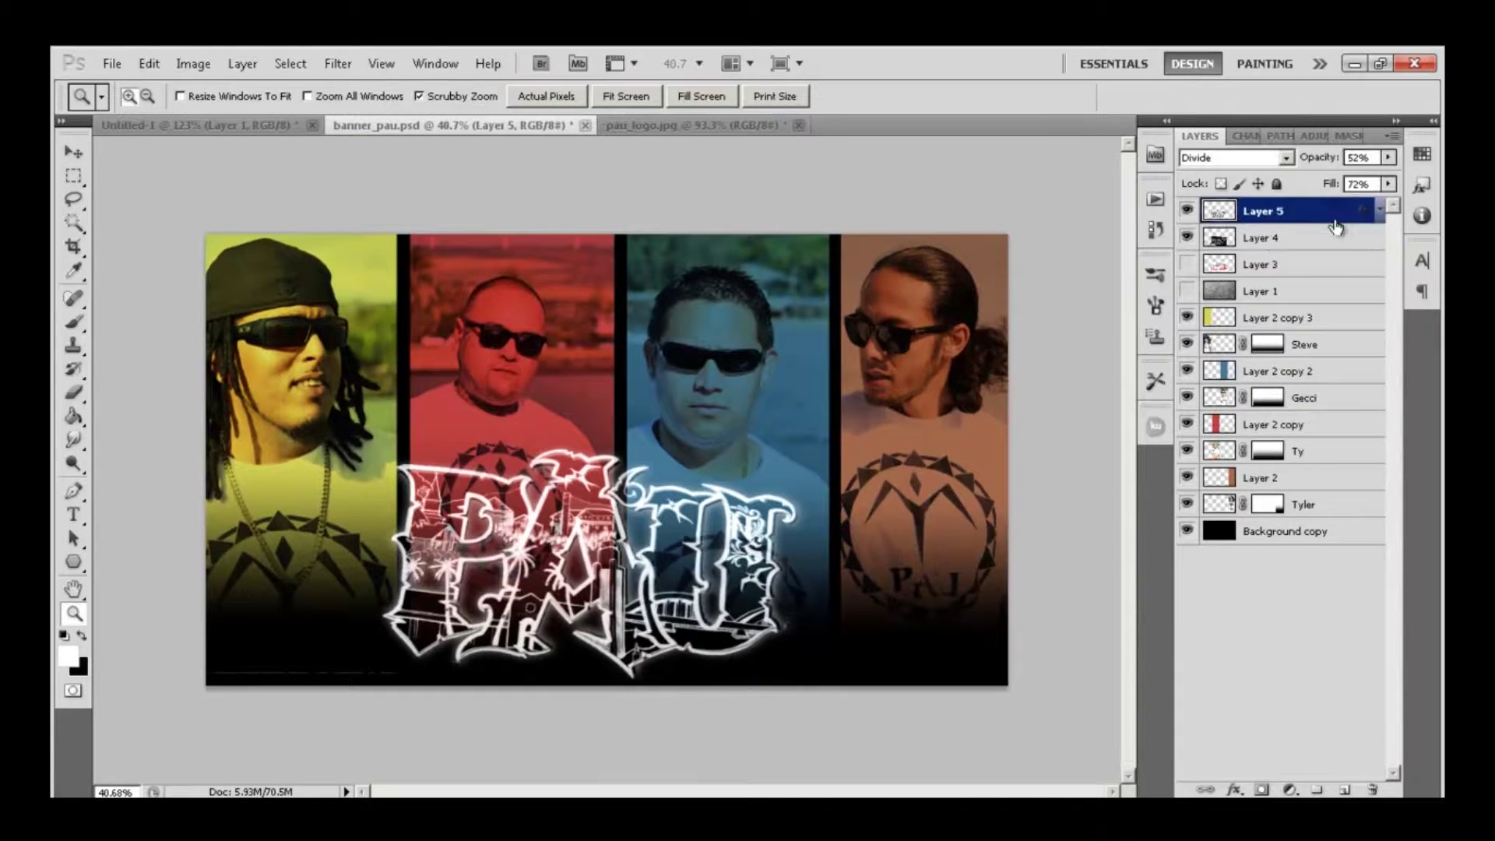
left_click(1270, 287)
key("Return")
- Apply a green Neon Glow filter to Layer 5 copy with glow size 10 and brightness 15, and lower the layer's opacity
left_click(338, 63)
left_click(359, 140)
left_click(1266, 293)
left_click(1195, 441)
left_click(1152, 307)
left_click(1382, 241)
left_click_drag(1316, 218, 1338, 221)
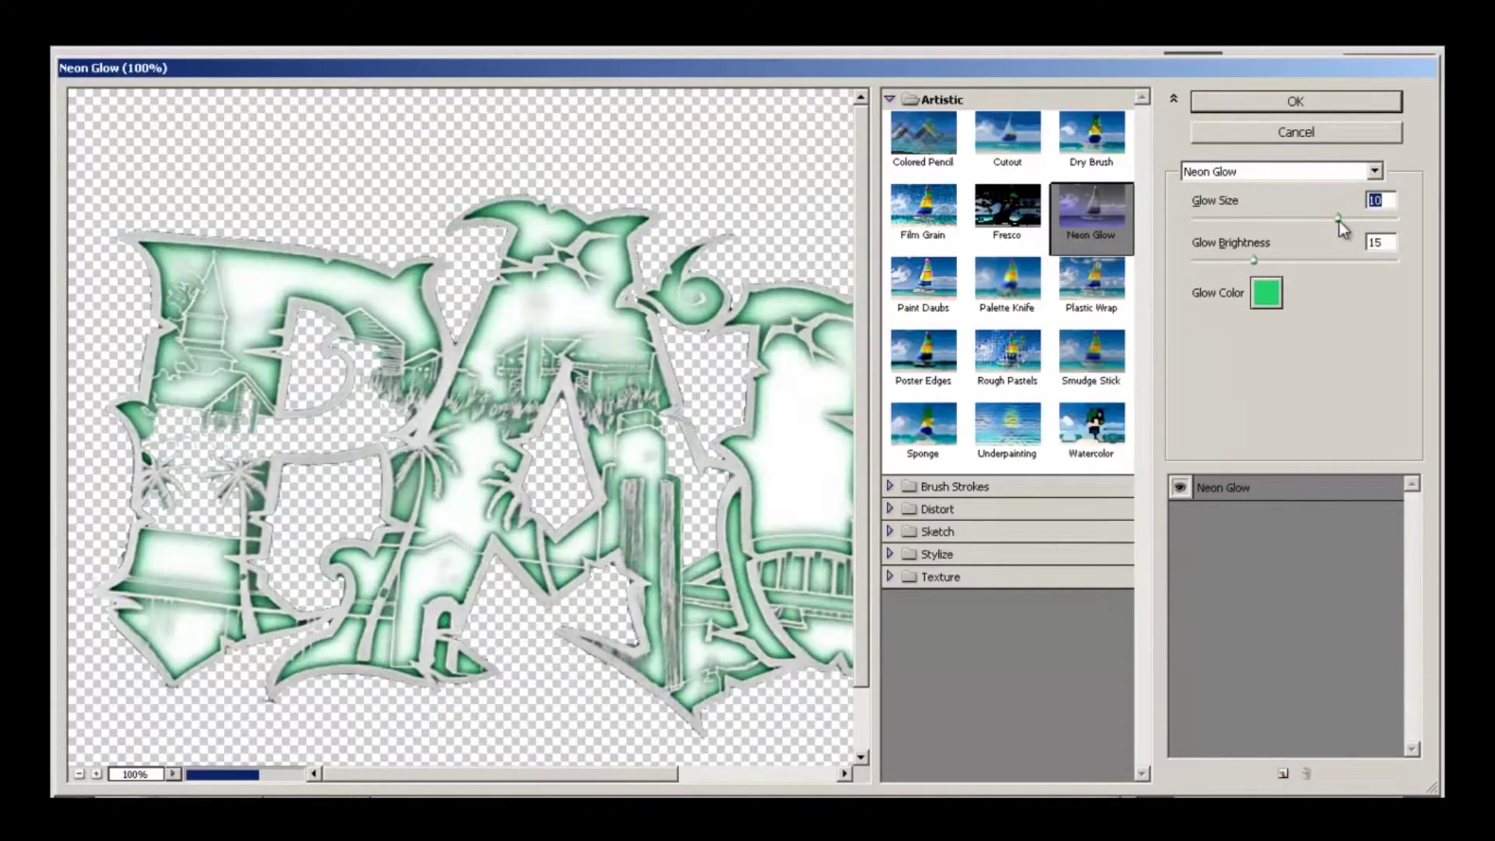
left_click(1240, 99)
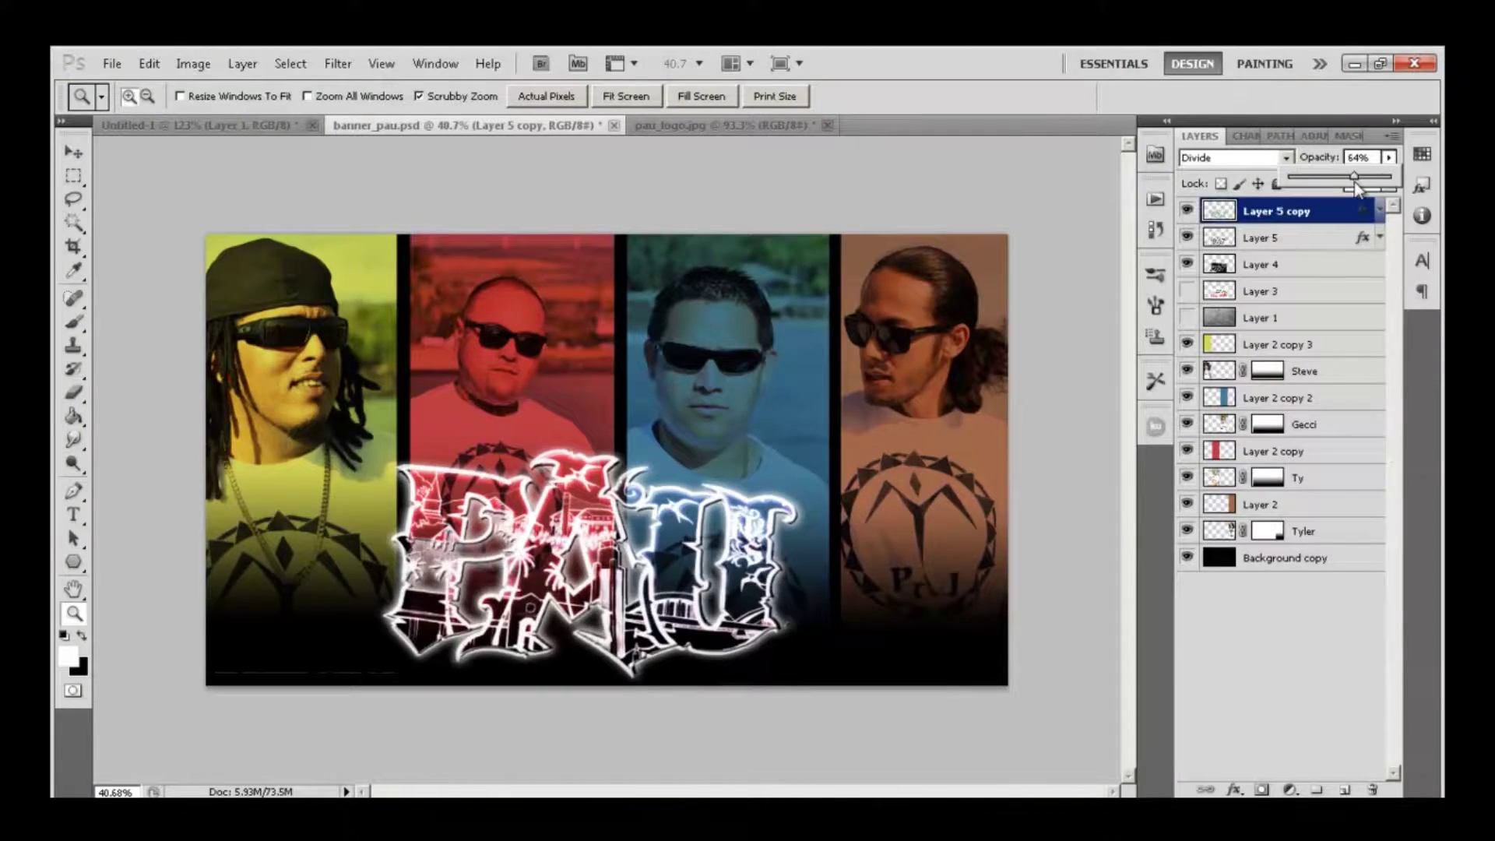
- Show Layer 3 and transform its logo over the other logo layers with a rotation of about 3.50°
left_click(1266, 265)
left_click(1261, 290)
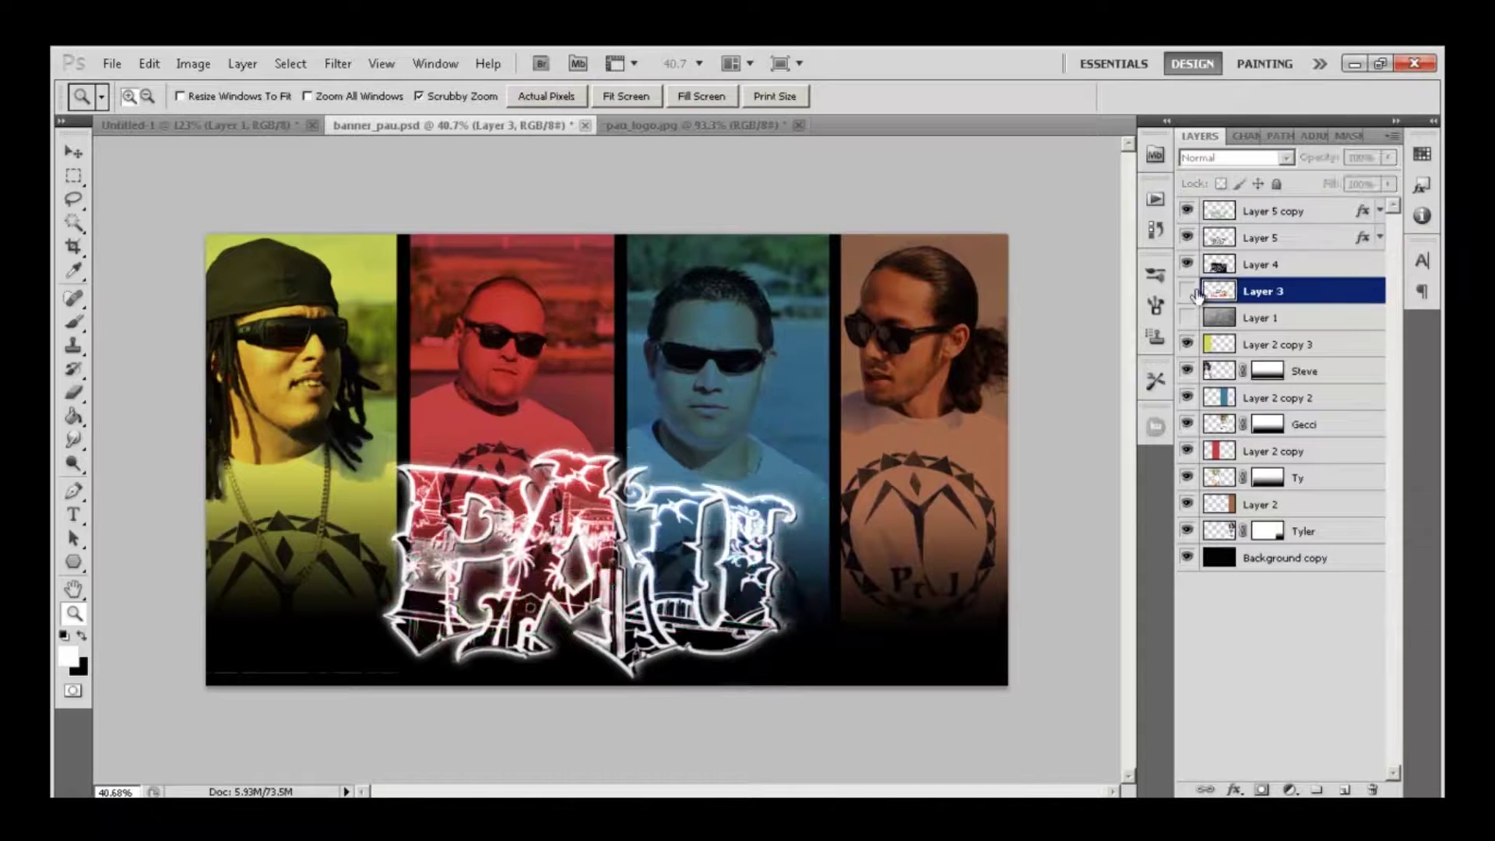
key("v")
left_click(1187, 291)
key("ctrl+t")
left_click_drag(849, 425, 754, 498)
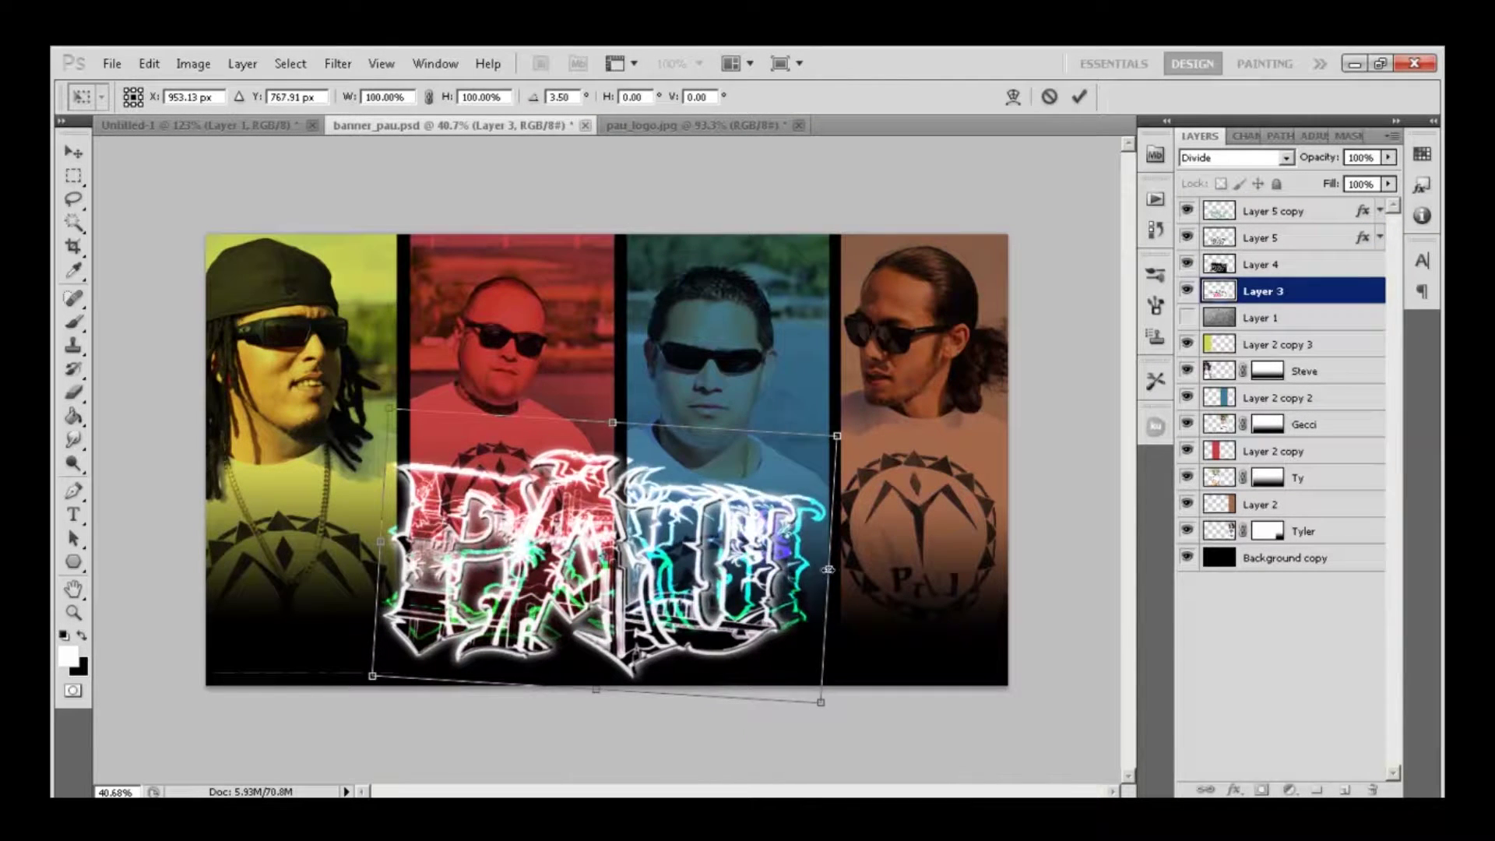
key("Escape")
- Set Layer 3's blend mode to Darker Color and try the layer above Layer 4 in the stack
key("m")
key("shift+minus")
key("shift+minus")
key("shift+minus")
key("shift+minus")
key("shift+minus")
key("shift+minus")
key("shift+minus")
key("shift+minus")
key("shift+minus")
key("shift+minus")
key("shift+minus")
key("shift+minus")
key("shift+minus")
key("shift+minus")
key("shift+minus")
key("shift+minus")
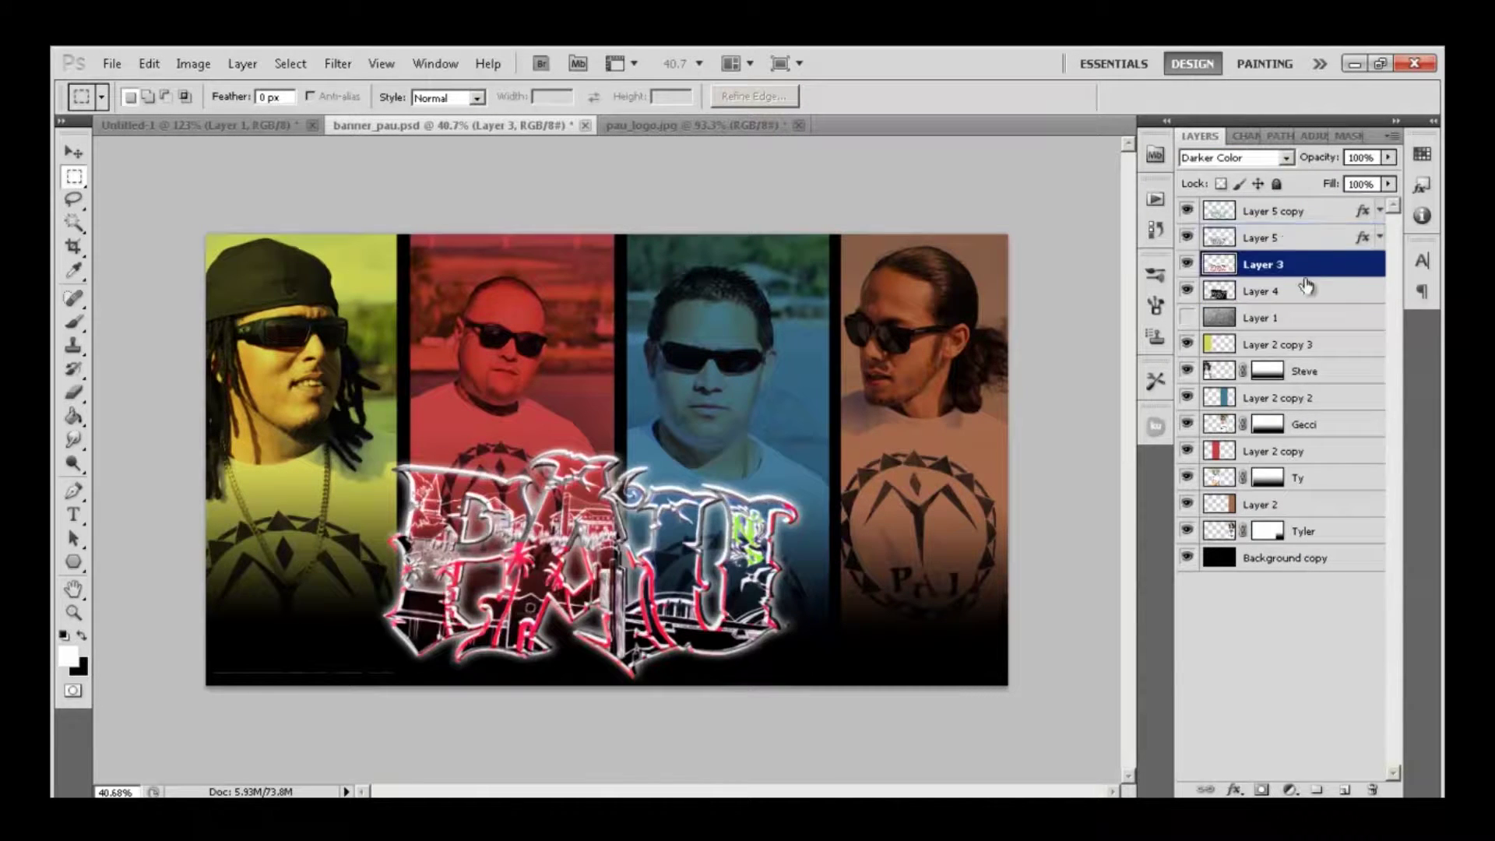
- Select Layer 5 copy and apply the Digital Anarchy Beauty Box filter to it with its current settings
left_click(1225, 230)
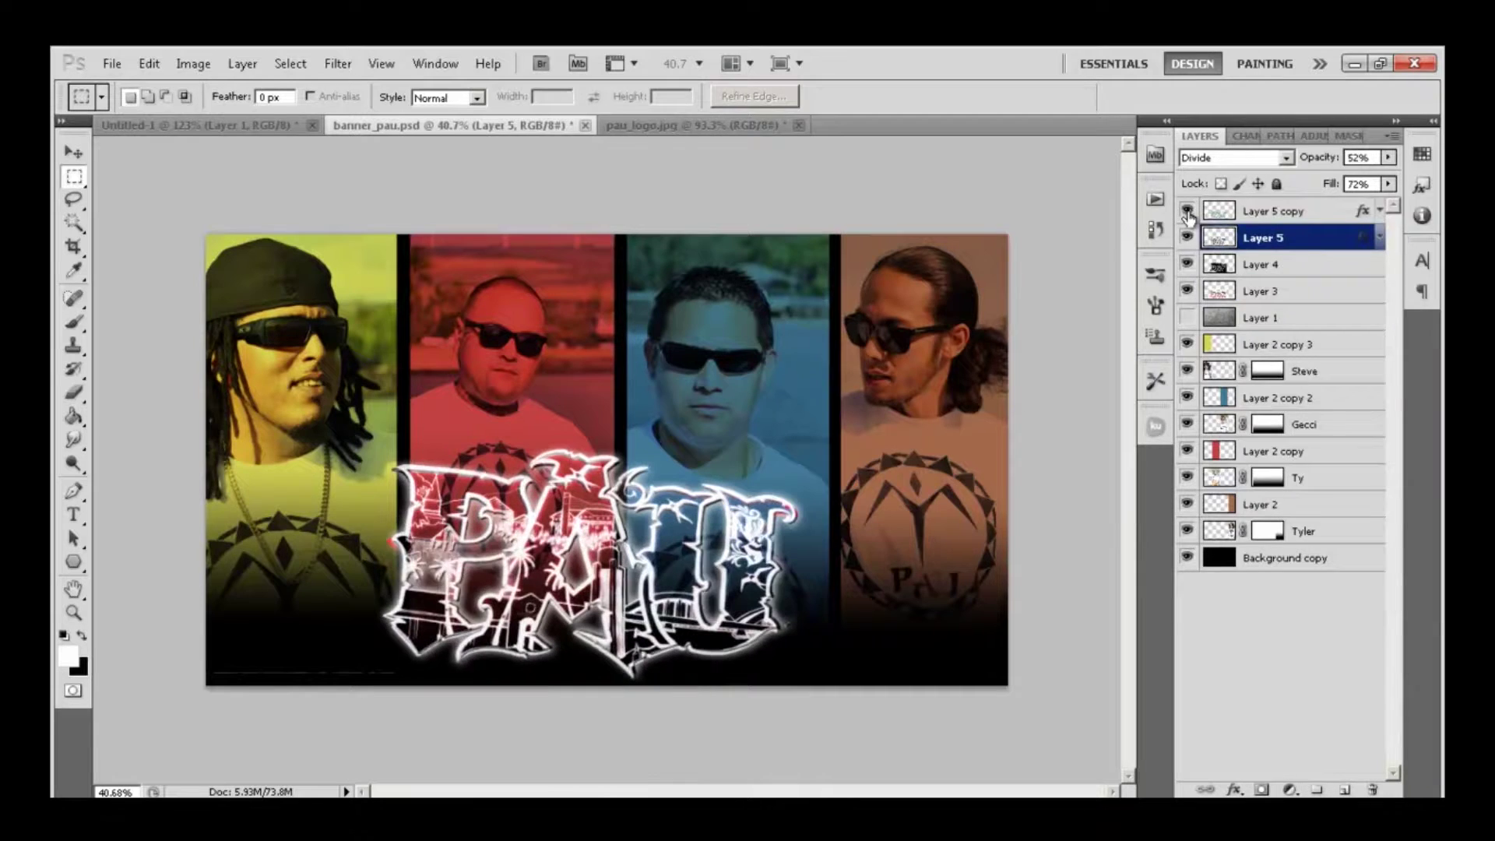
left_click(1261, 211)
left_click(1380, 211)
double_click(1269, 247)
left_click_drag(1109, 389, 1155, 396)
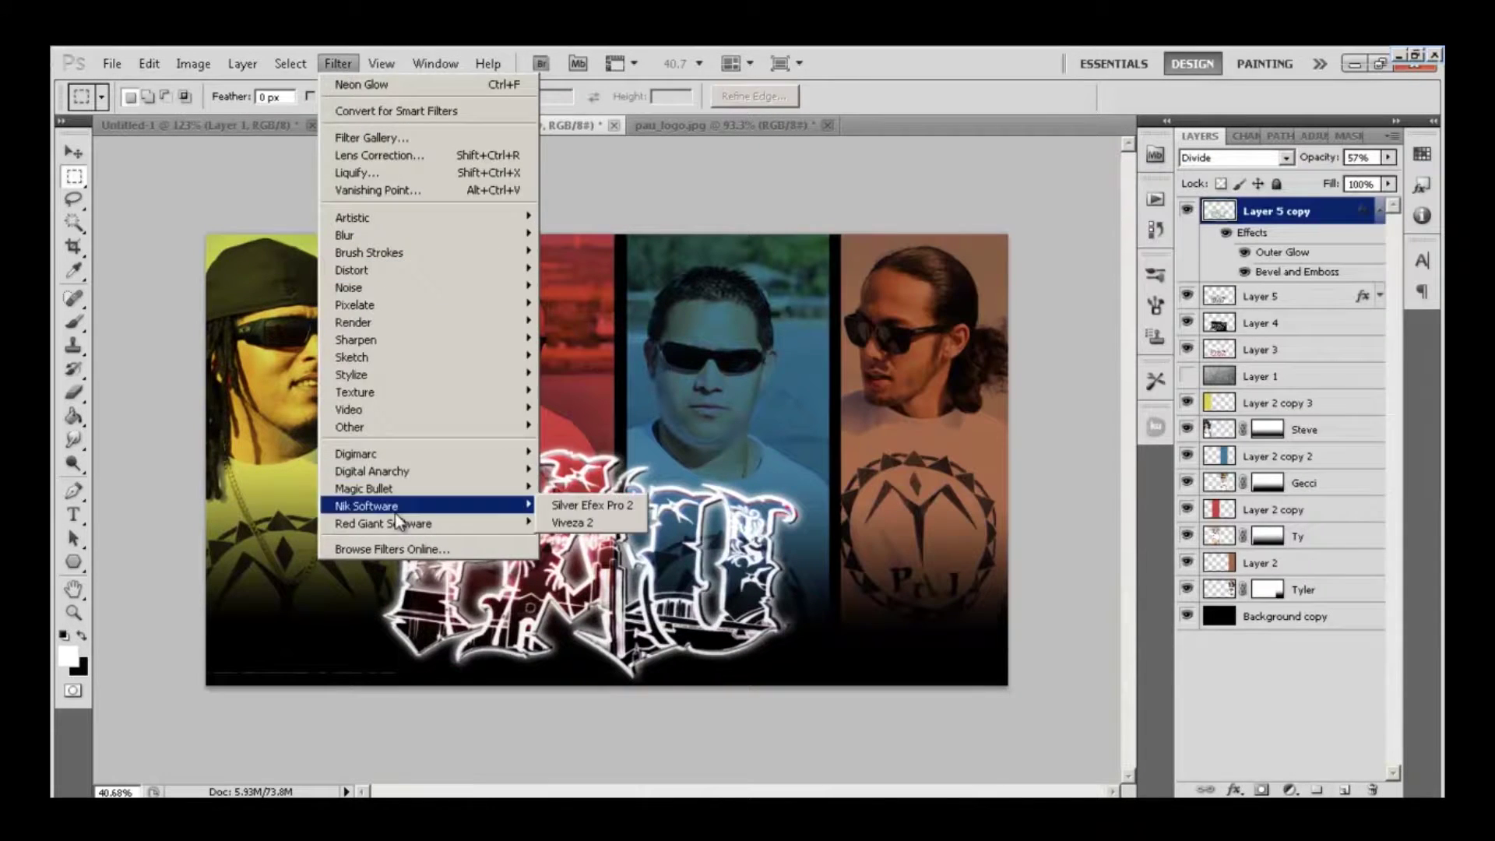
mouse_move(499, 471)
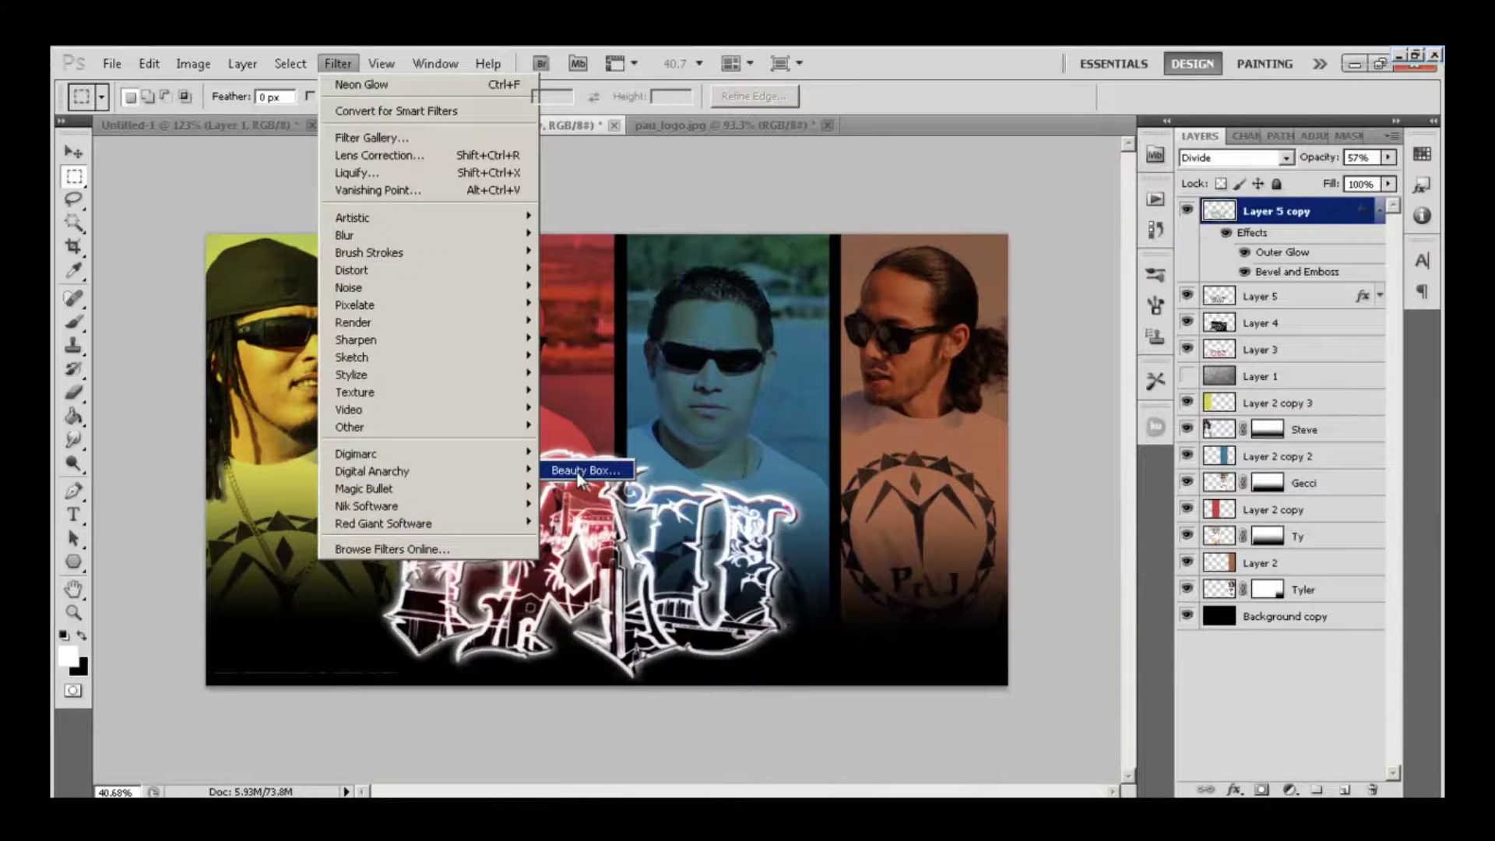
left_click(580, 471)
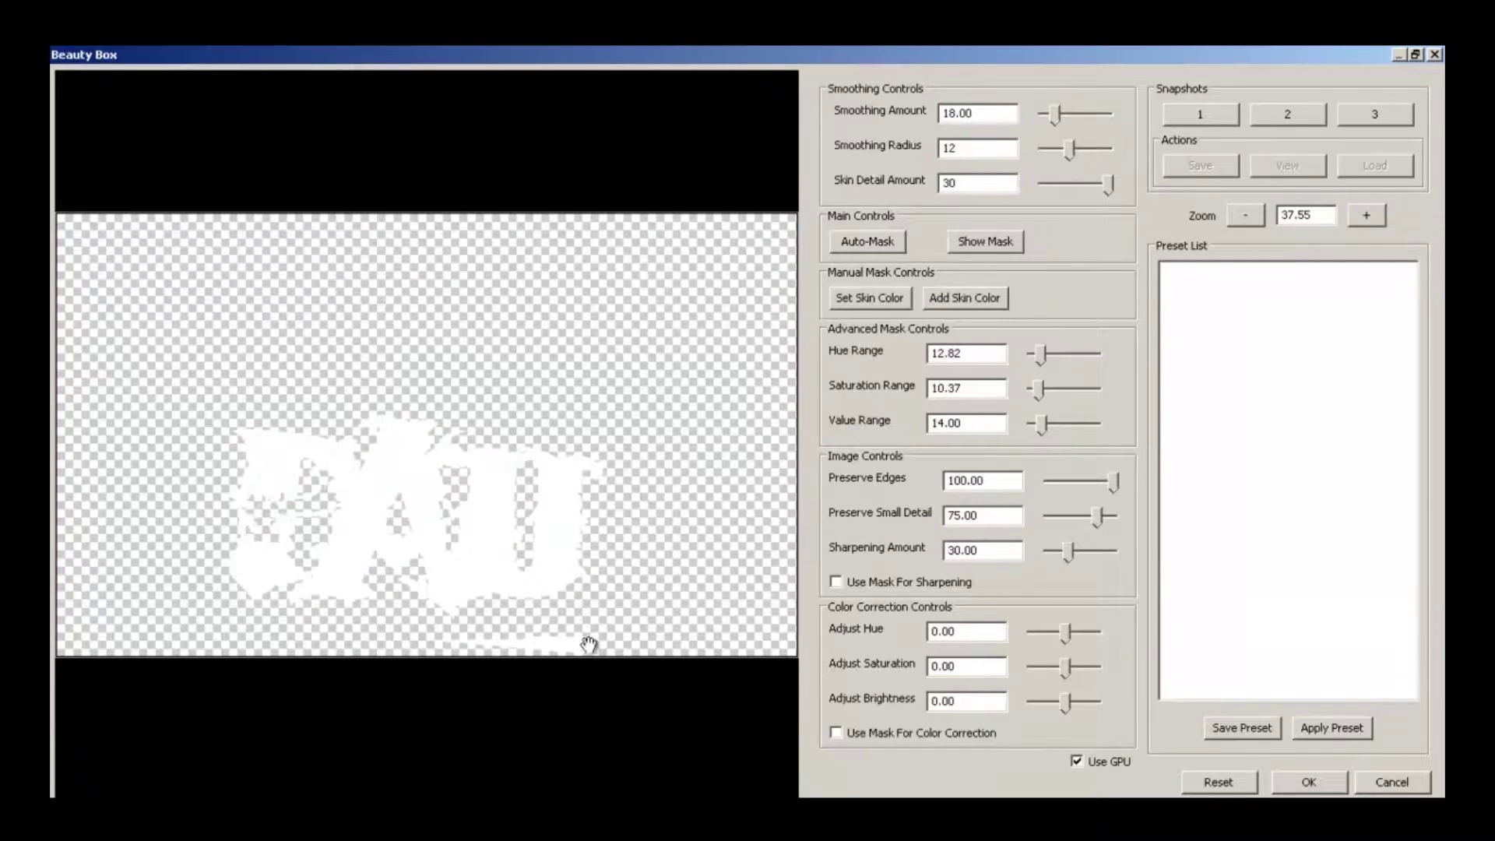
key("Return")
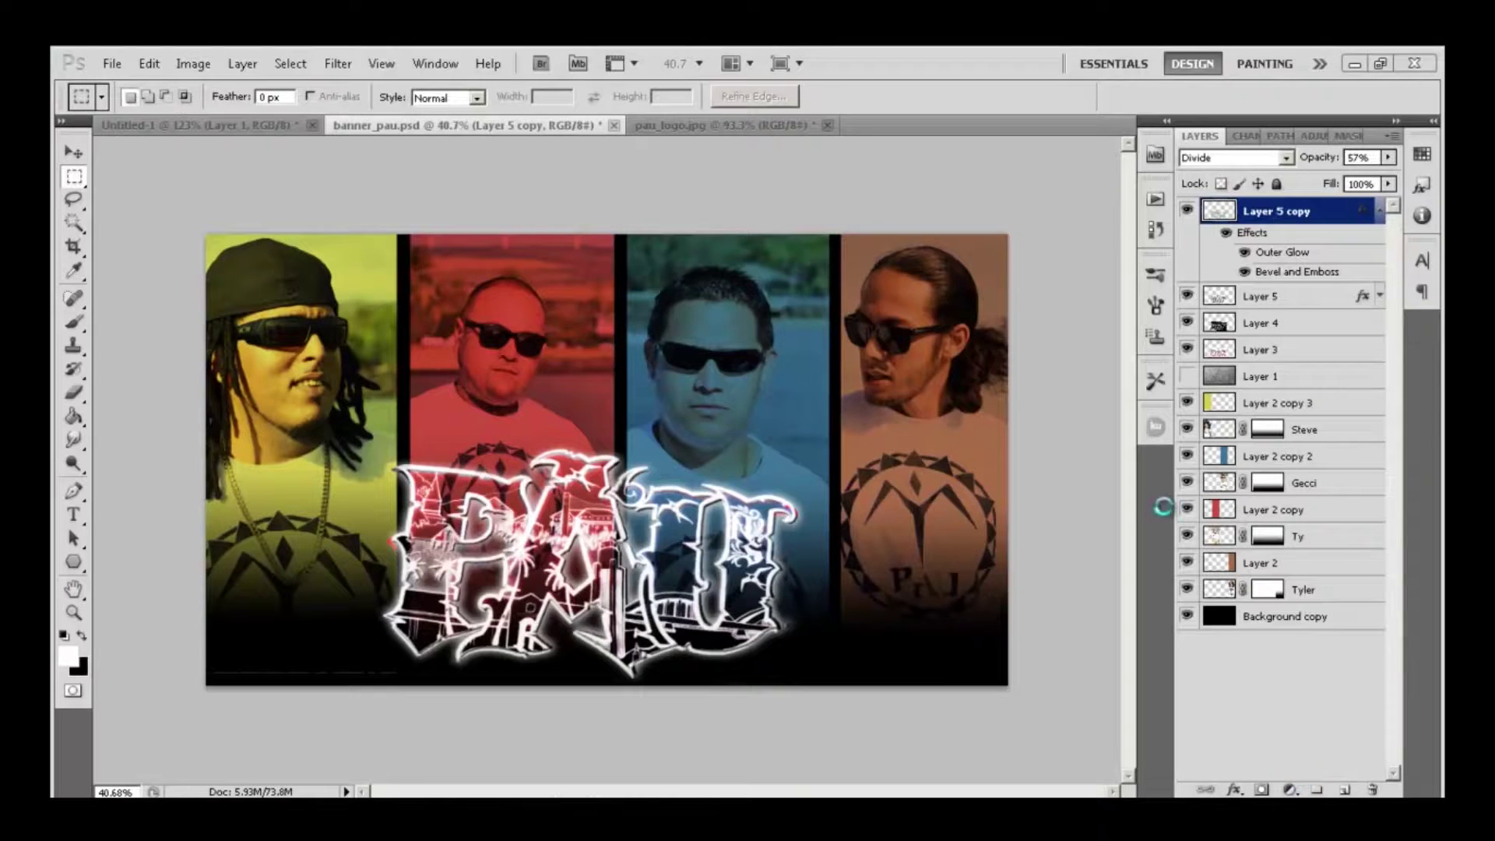
- Compare the logo with and without Layer 5 copy by switching its visibility, examining it up close
left_click(1187, 210)
left_click(1187, 211)
left_click(1187, 210)
left_click(1187, 210)
key("z")
left_click_drag(485, 442, 576, 649)
left_click(1187, 210)
left_click(1187, 210)
mouse_move(1187, 210)
left_mouse_down()
mouse_move(1187, 292)
mouse_move(1187, 211)
left_mouse_up()
left_click(1300, 295)
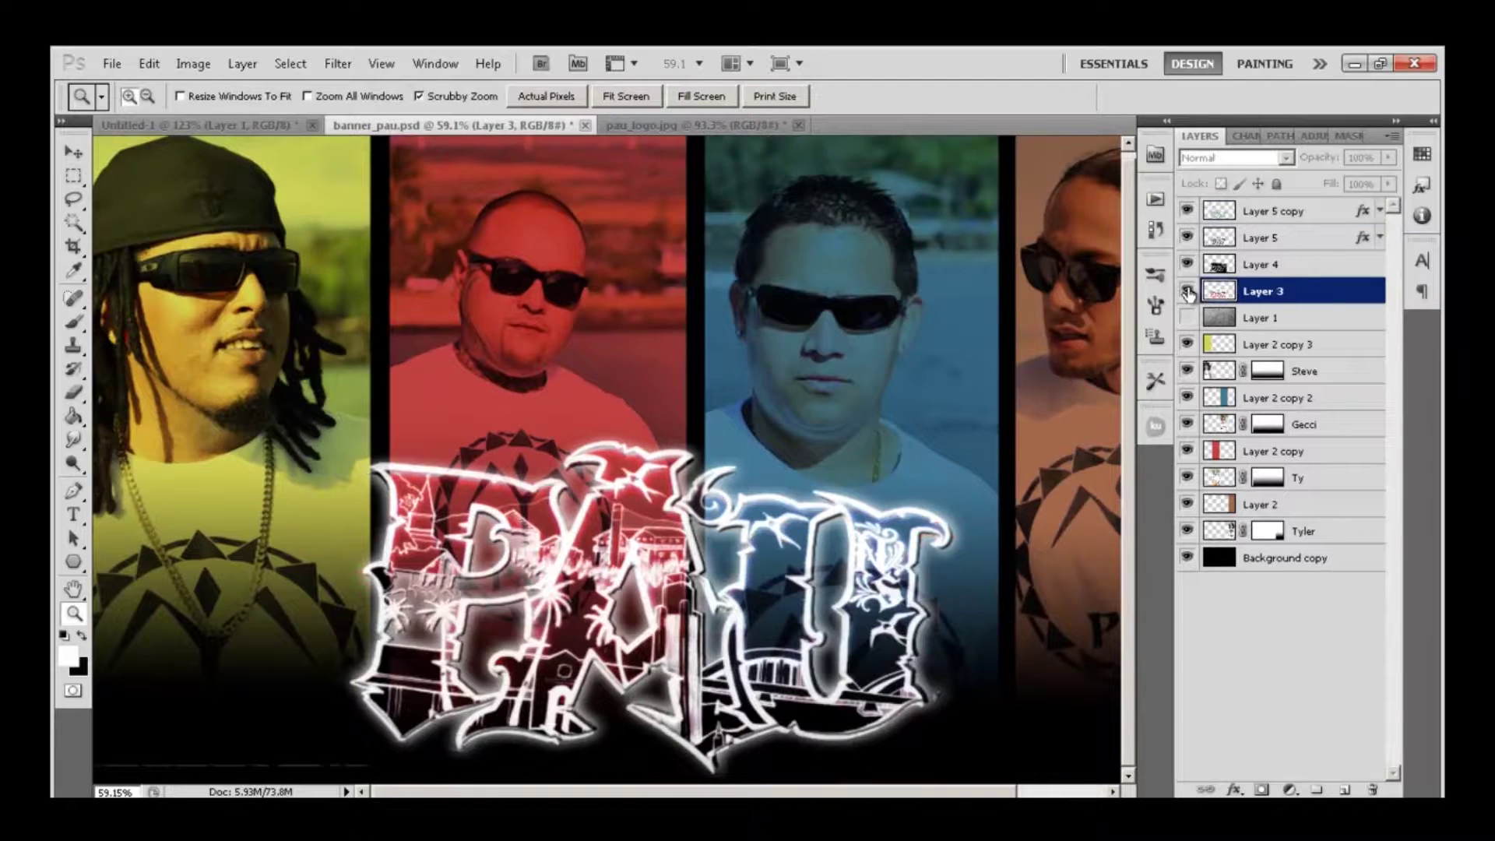
double_click(1229, 298)
key("Escape")
double_click(1228, 299)
key("Escape")
key("w")
left_click(786, 455)
- Add Drop Shadow and Outer Glow effects to Layer 3, with the glow at 14% spread and 24 px size
double_click(1228, 298)
left_click(892, 257)
left_click(888, 303)
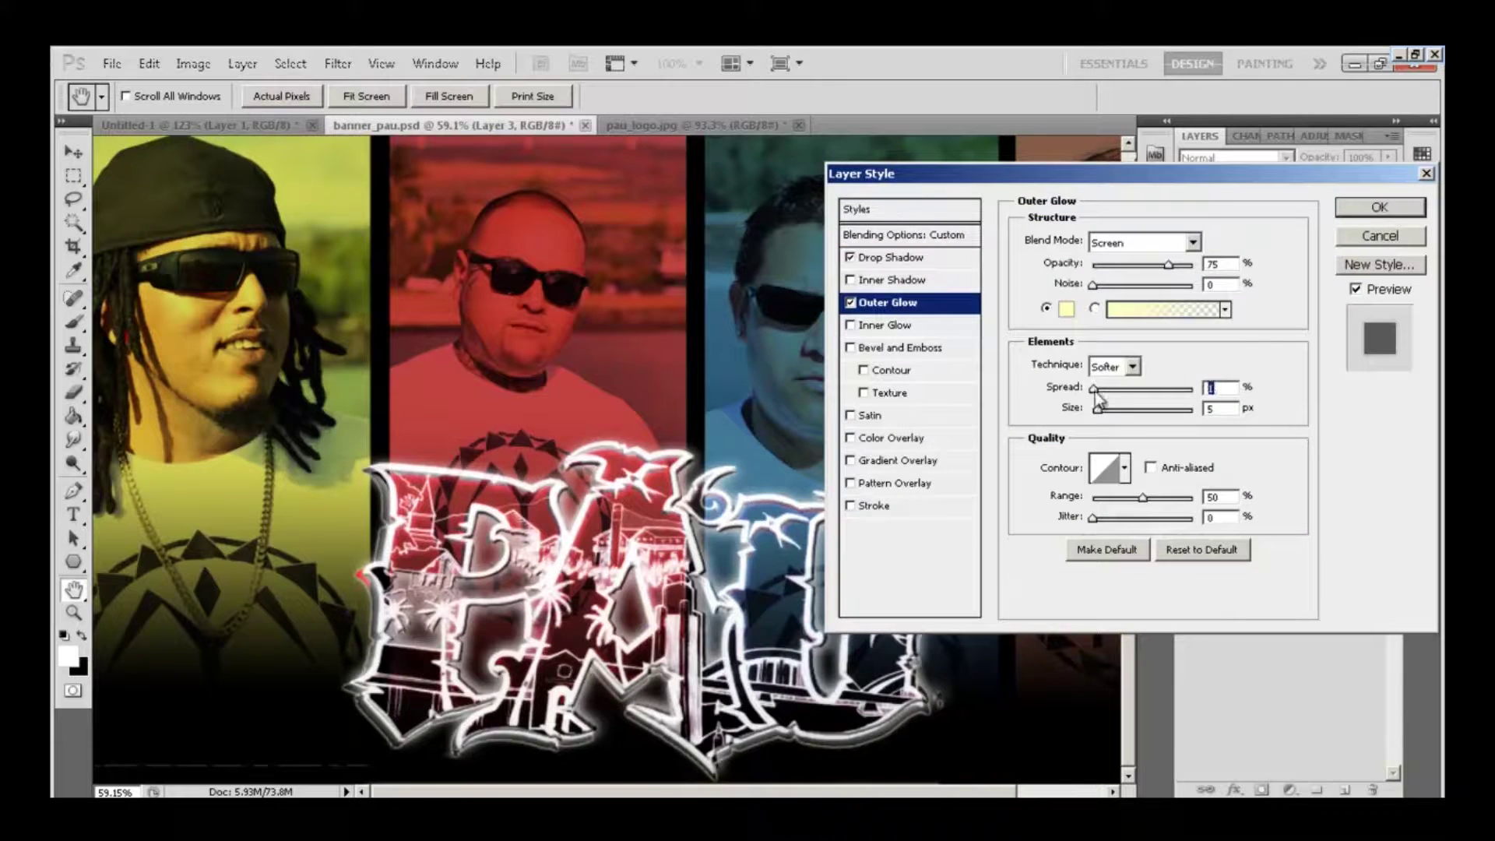
left_click(1124, 467)
key("Escape")
- Try different blend modes for Layer 3's outer glow, including Color and Screen
left_click(1137, 242)
key("Down")
key("Down")
key("Down")
key("Down")
key("Down")
key("Down")
key("Down")
key("Up")
key("Up")
key("Up")
key("Up")
key("Up")
key("Up")
key("Up")
key("Up")
key("Up")
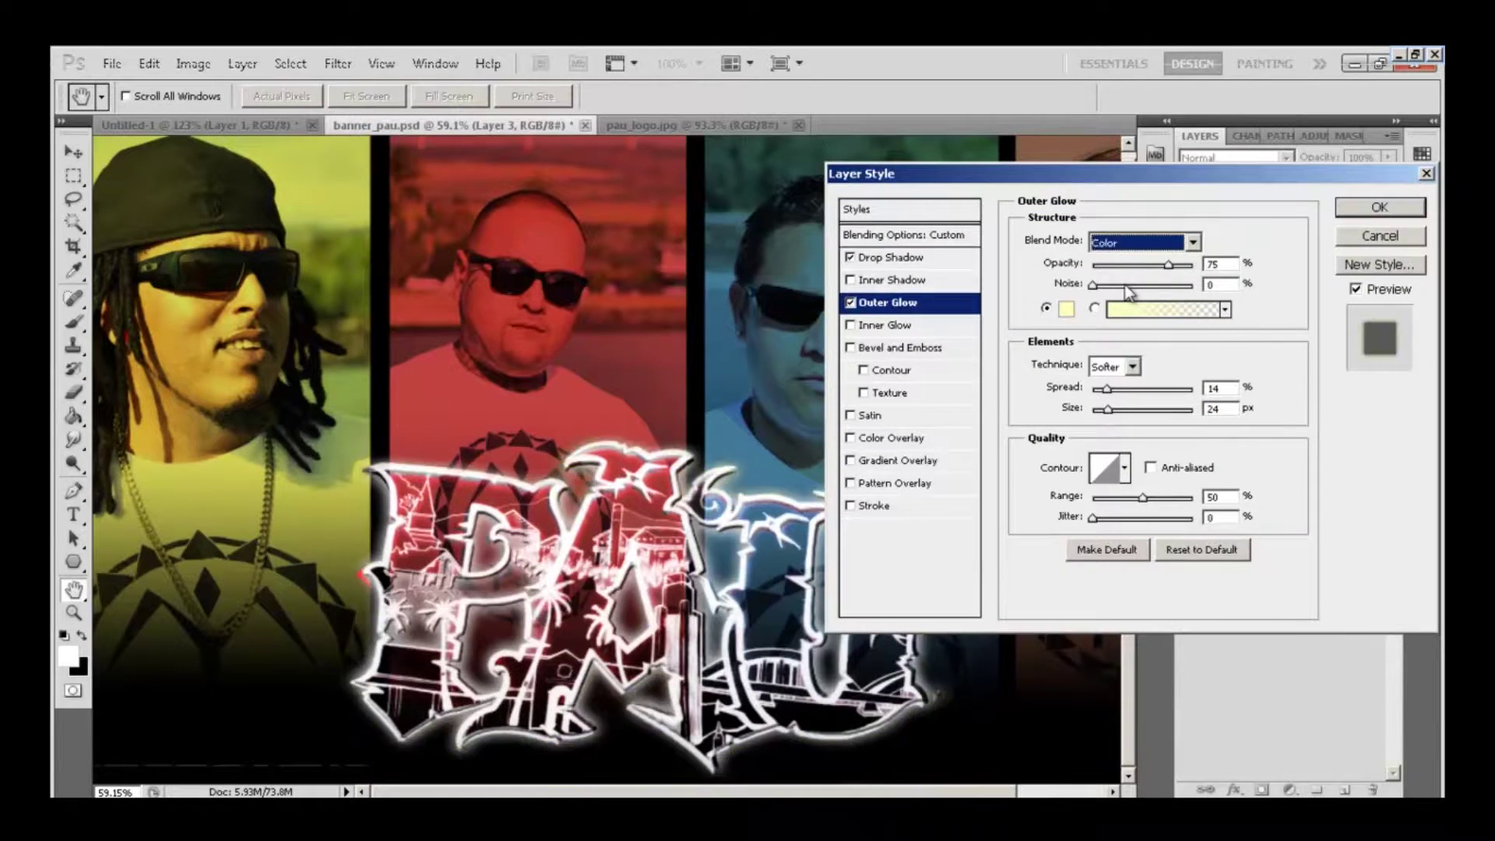
key("Down")
key("Down")
key("Down")
key("Down")
key("Down")
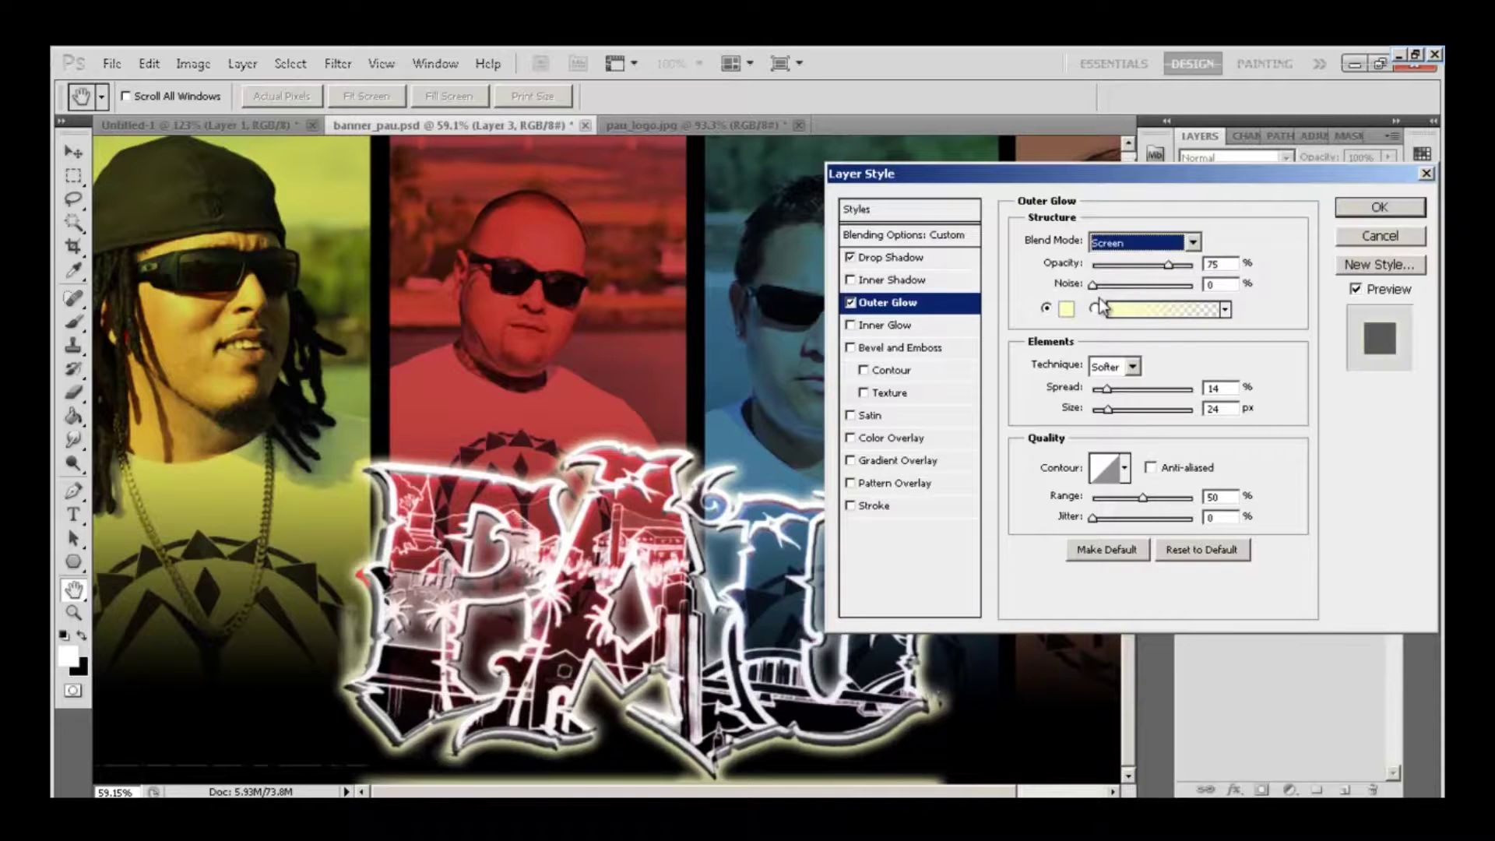
- Set Layer 3's outer glow to Lighter Color with 82% opacity and 13% spread
key("Tab")
key("shift+Down")
key("shift+Down")
key("shift+Down")
key("shift+Down")
key("shift+Down")
key("shift+Down")
type("82")
key("Tab")
key("Tab")
key("Tab")
key("Down")
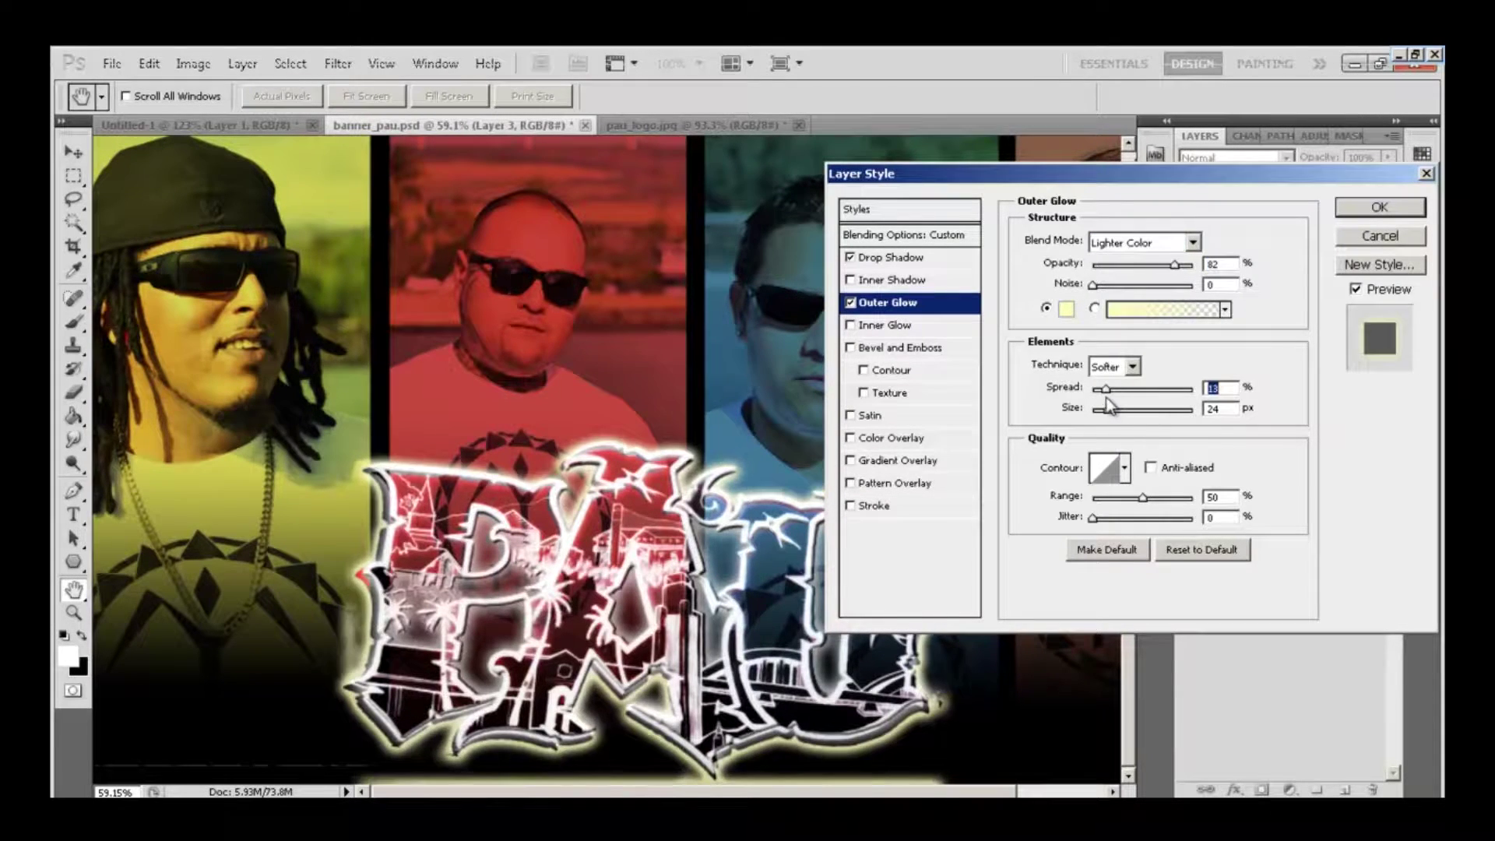
- Finish the outer glow with 35 px size, 86% range and 50% opacity, and apply the layer effects
key("Tab")
key("shift+Up")
key("Up")
left_click_drag(1143, 498, 1183, 514)
left_click_drag(1174, 265, 1142, 265)
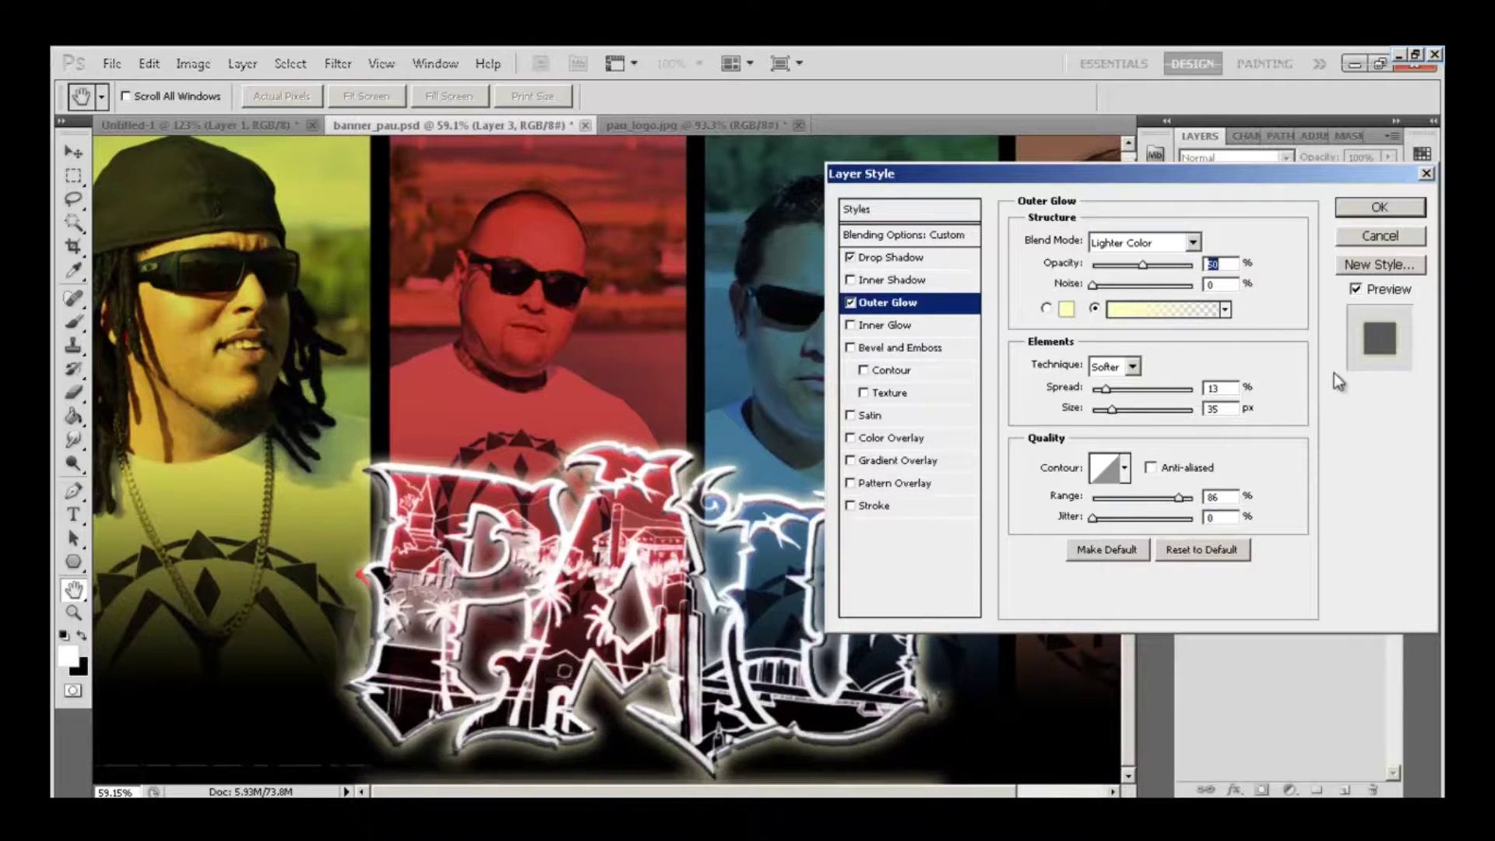
left_click(1133, 366)
left_click(1106, 377)
left_click(1379, 207)
key("z")
key("ctrl+0")
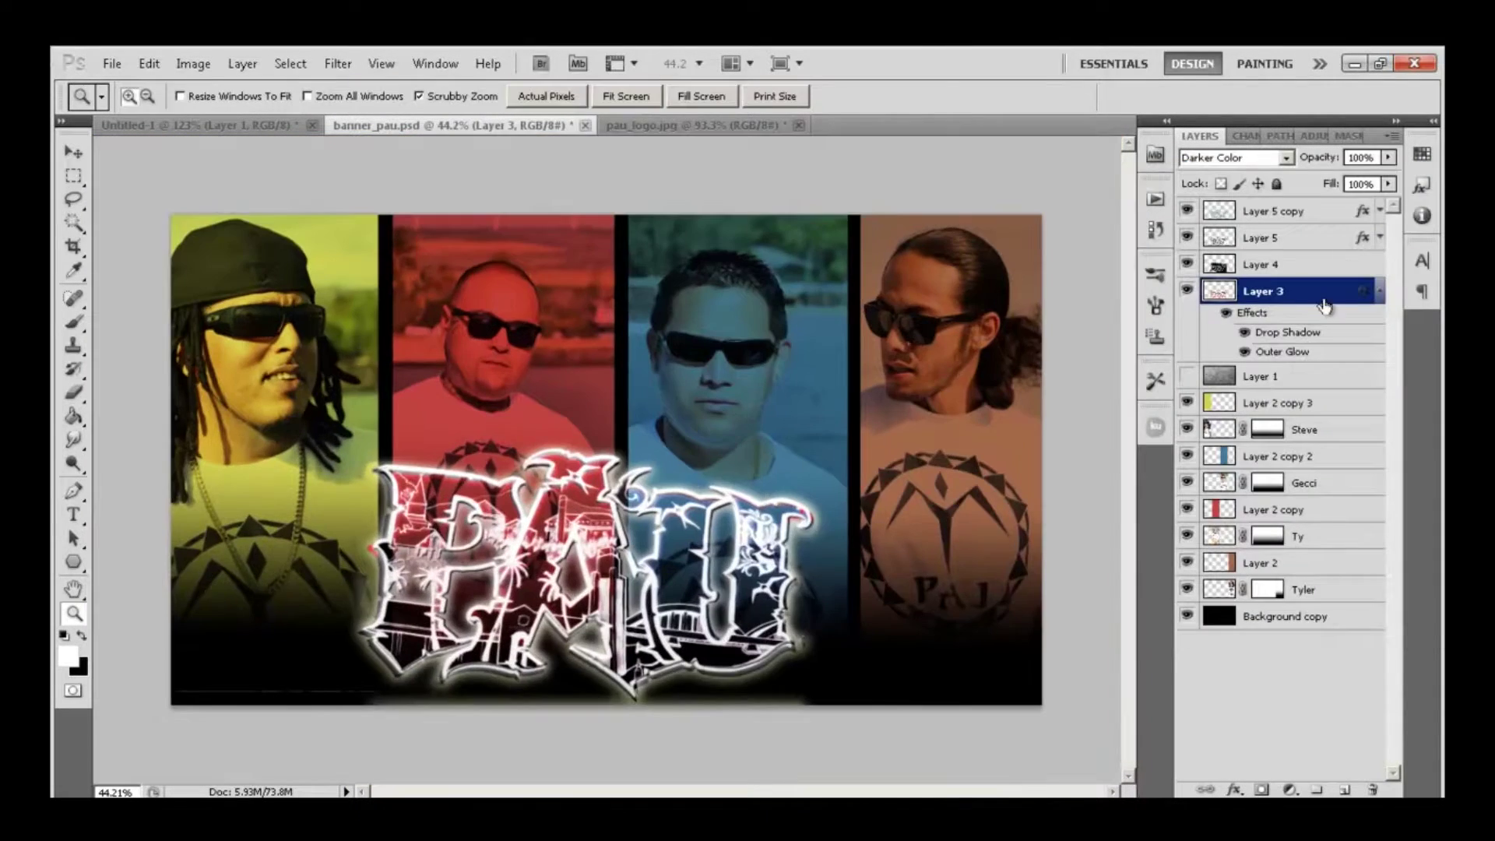
- Transform Layer 3 slightly to adjust its logo against the other logo layers
key("ctrl+t")
left_click_drag(584, 729, 586, 754)
key("Return")
key("ctrl+plus")
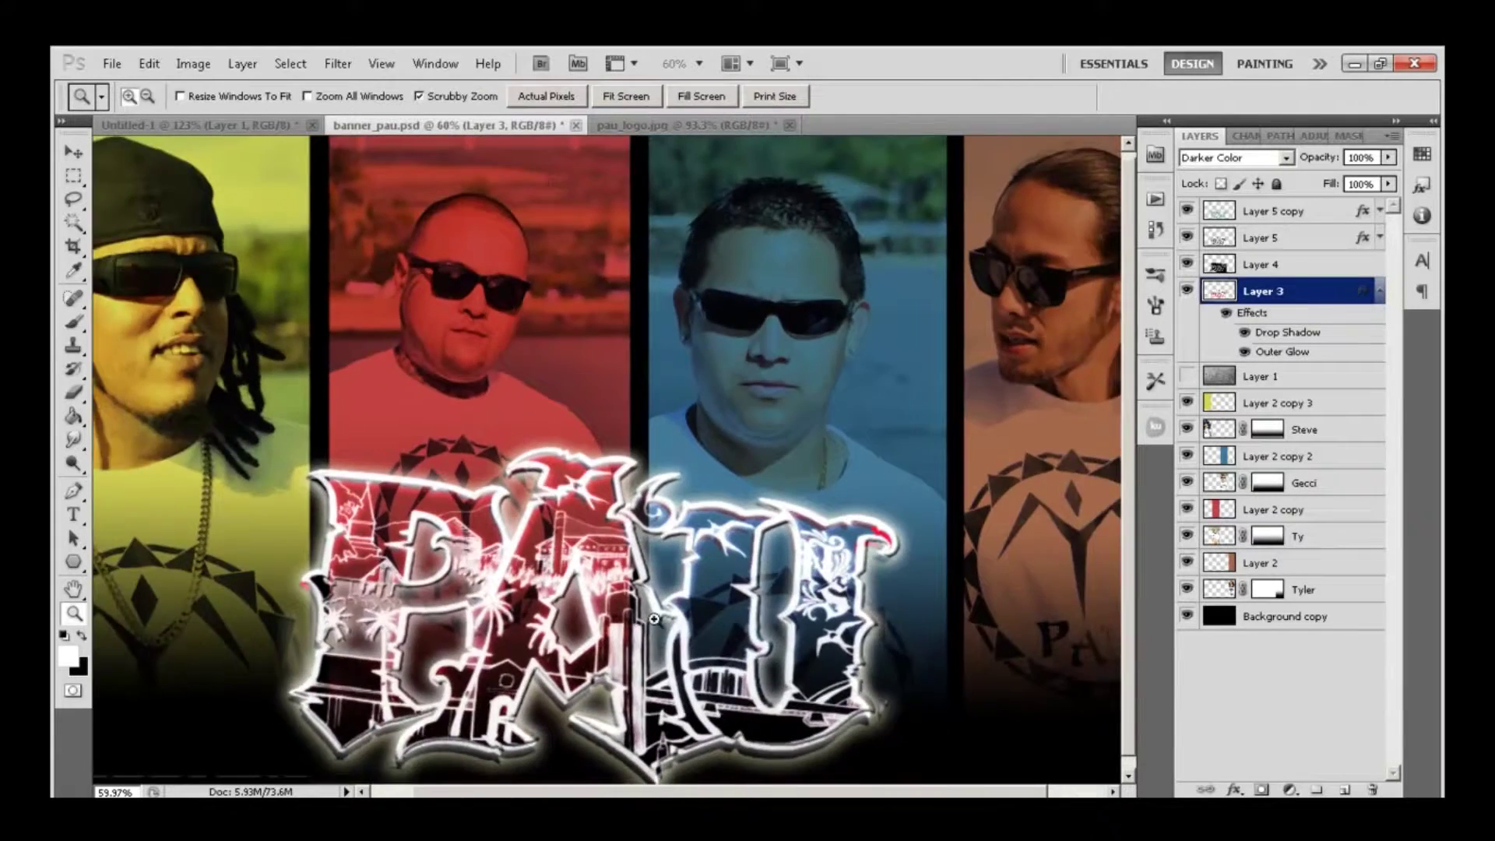
key("ctrl+0")
- Select Layer 3 through Layer 5 copy and move the whole logo higher on the banner
left_click(1219, 292, "ctrl")
key("ctrl+d")
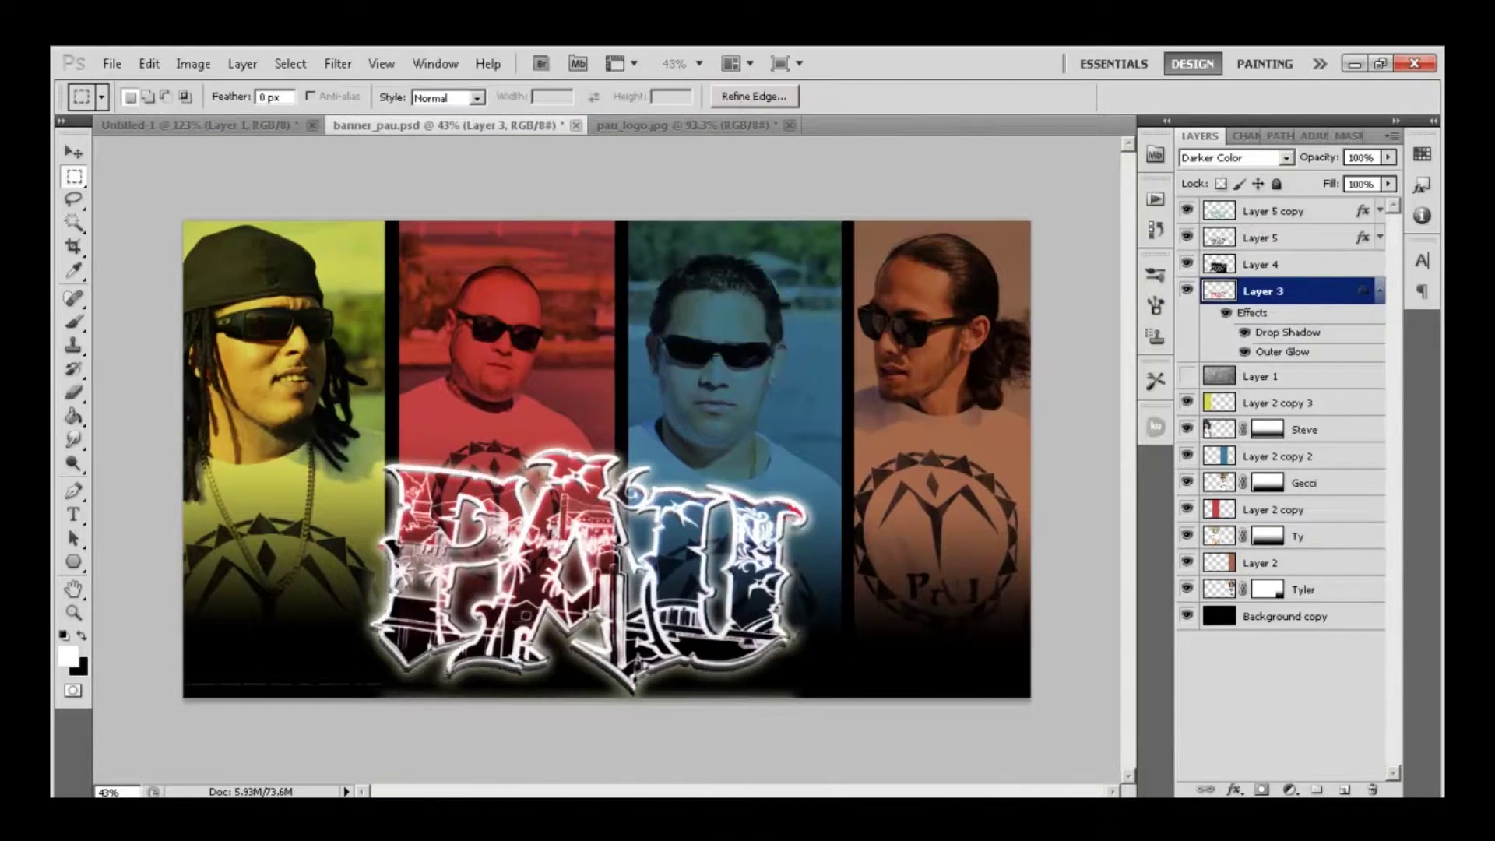
key("Return")
left_click(1260, 211, "shift")
key("ctrl+t")
left_click_drag(584, 584, 584, 479)
key("Return")
- Erase leftover glow along the lower edge of the logo layers
key("e")
mouse_move(809, 625)
left_mouse_down()
mouse_move(485, 625)
mouse_move(765, 655)
mouse_move(702, 620)
left_mouse_up()
key("alt+bracketright")
key("alt+bracketright")
key("alt+bracketright")
double_click(73, 613)
left_click(1260, 290)
key("ctrl+0")
- Group Layer 3 through Layer 5 copy and reposition the grouped logo
left_click(1268, 224, "shift")
key("ctrl+g")
left_click(1208, 209)
key("v")
left_click_drag(642, 475, 651, 542)
- Arrange the "Tattoo" and "Haleiwa, Hawaii" text in the banner's lower right with the PAU logo beside it
key("ctrl+t")
left_click_drag(811, 533, 946, 532)
left_click_drag(703, 566, 658, 572)
key("z")
left_click(677, 347)
key("ctrl+z")
key("v")
left_click_drag(740, 611, 627, 599)
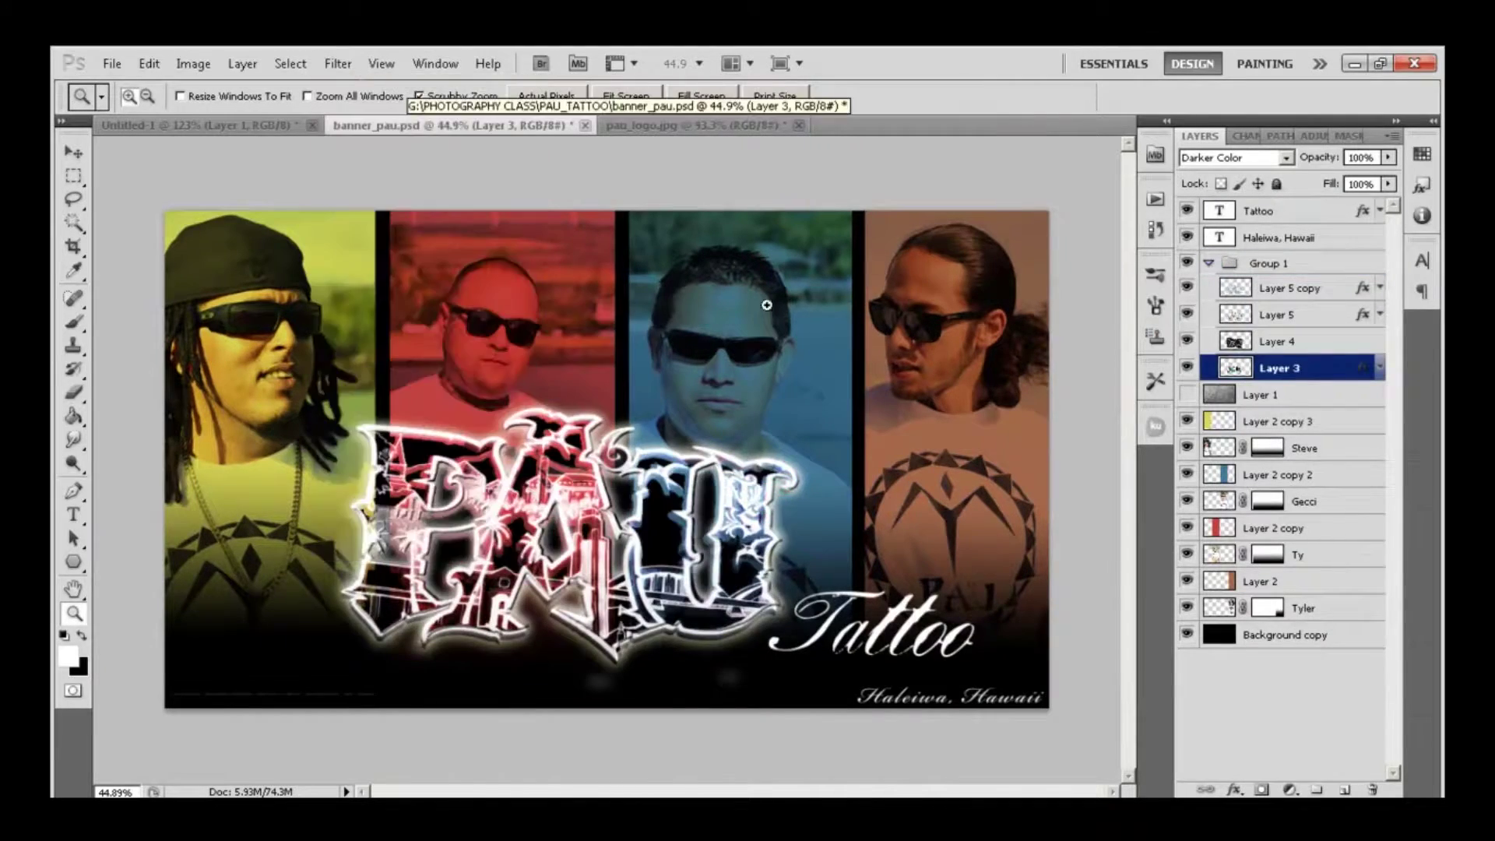
- Apply the Glowing Edges filter to Layer 3 with edge width 7, edge brightness 7 and smoothness 4
left_click(338, 63)
mouse_move(483, 375)
left_click(572, 444)
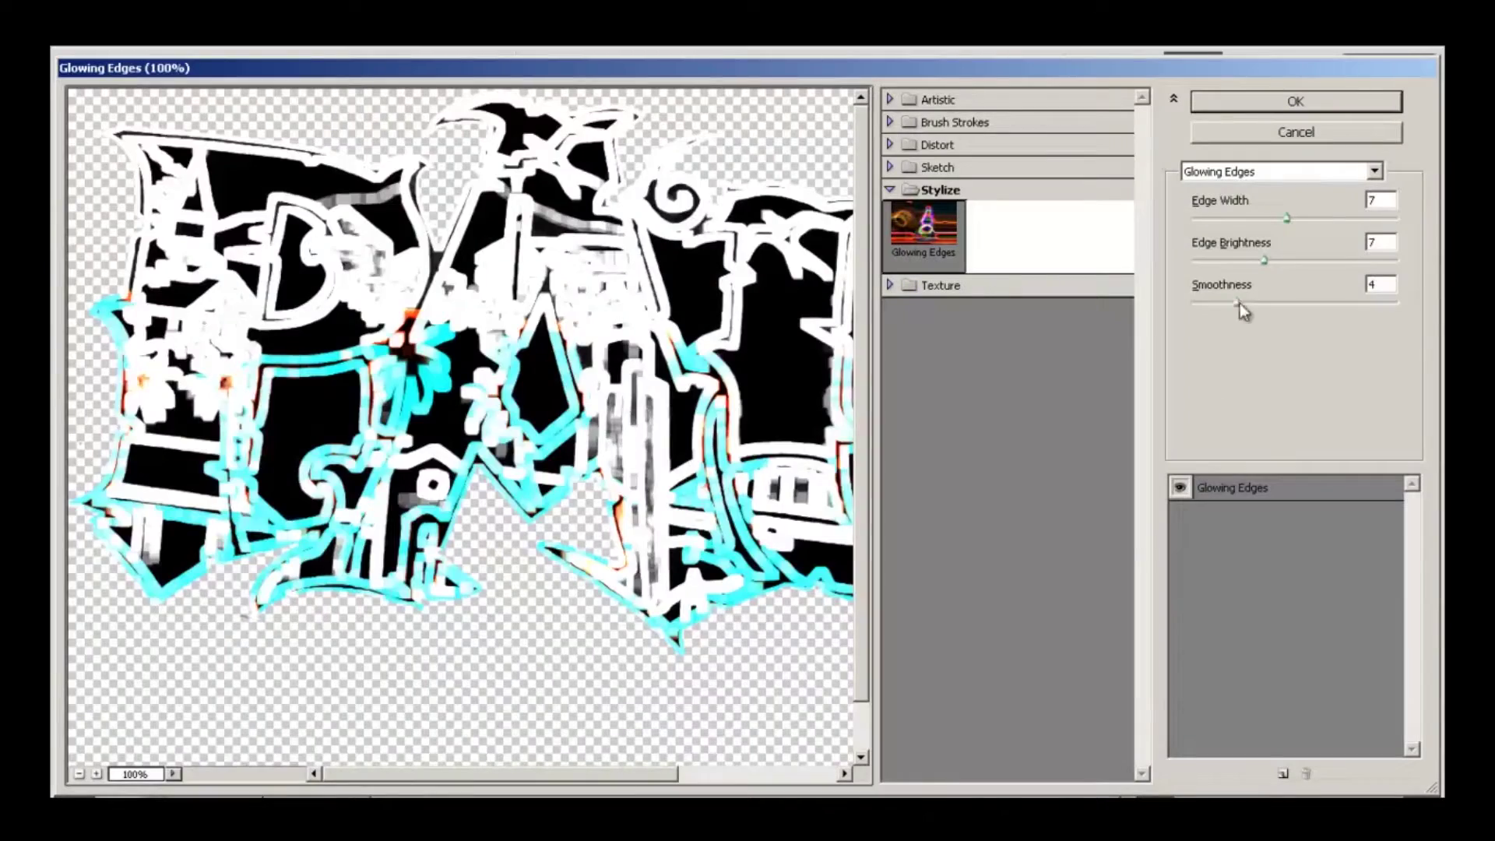
left_click(1248, 107)
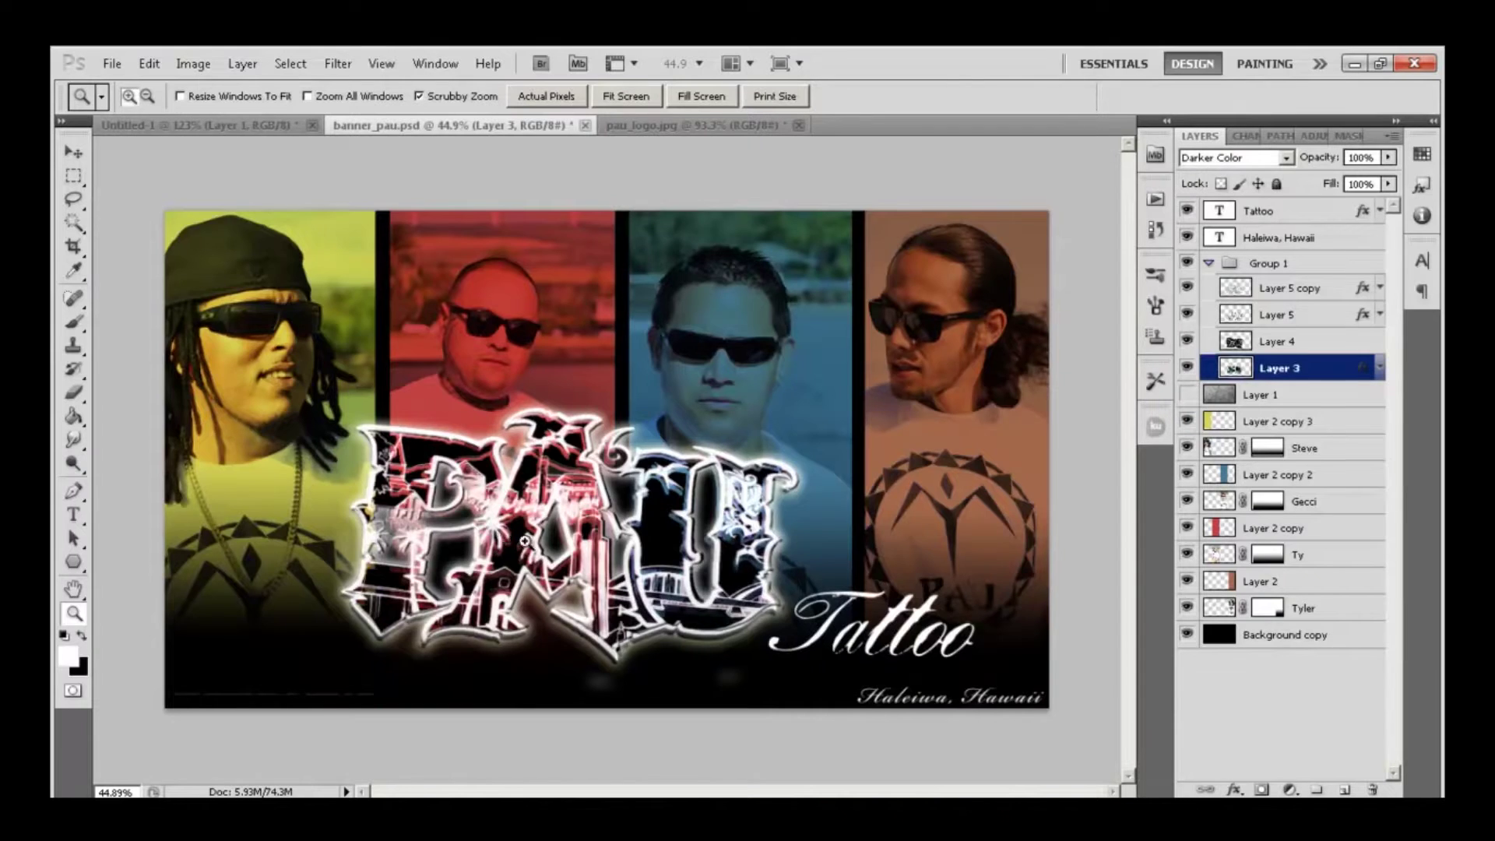
scroll(1091, 312, "up", 3)
scroll(1129, 350, "down", 4)
- Try inverting Layer 3 and step back to its state before the Glowing Edges filter
key("ctrl+i")
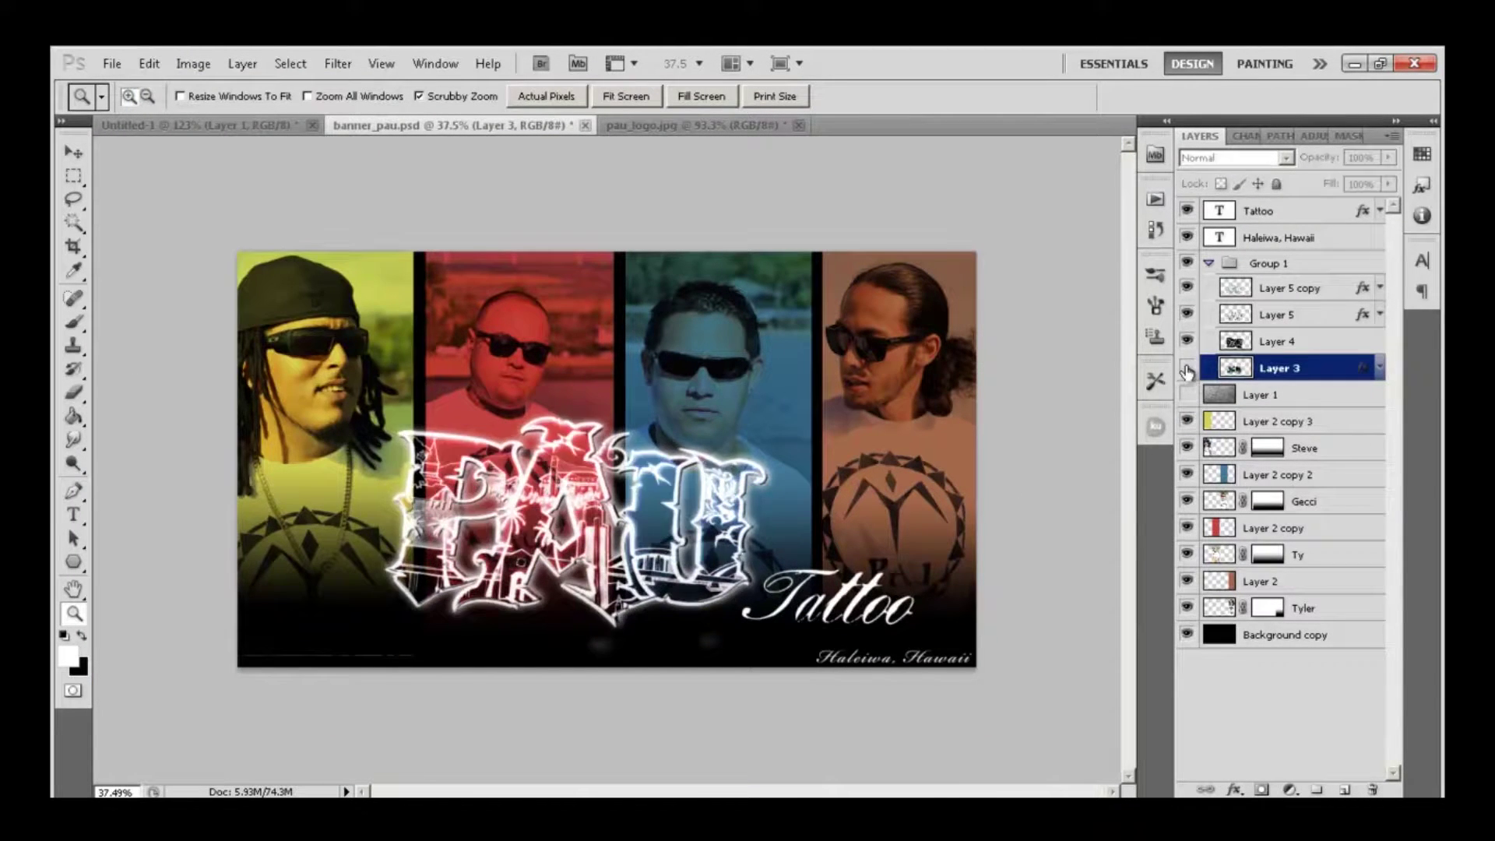
left_click(148, 63)
left_click(187, 117)
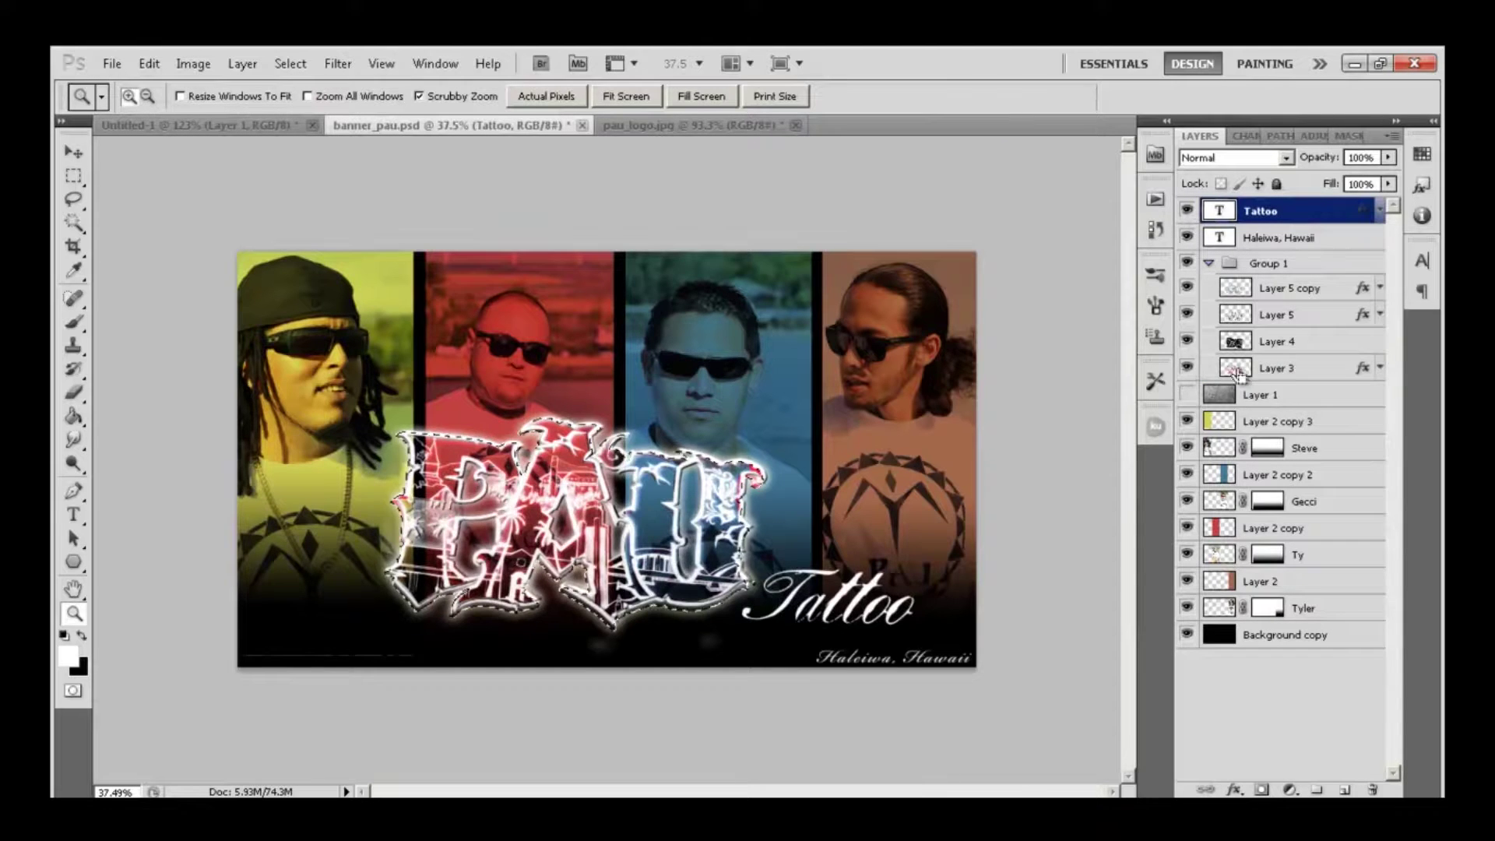
- Isolate Layer 3 within the logo group in Normal mode and try a dark red fill on its outline
left_click(1186, 369)
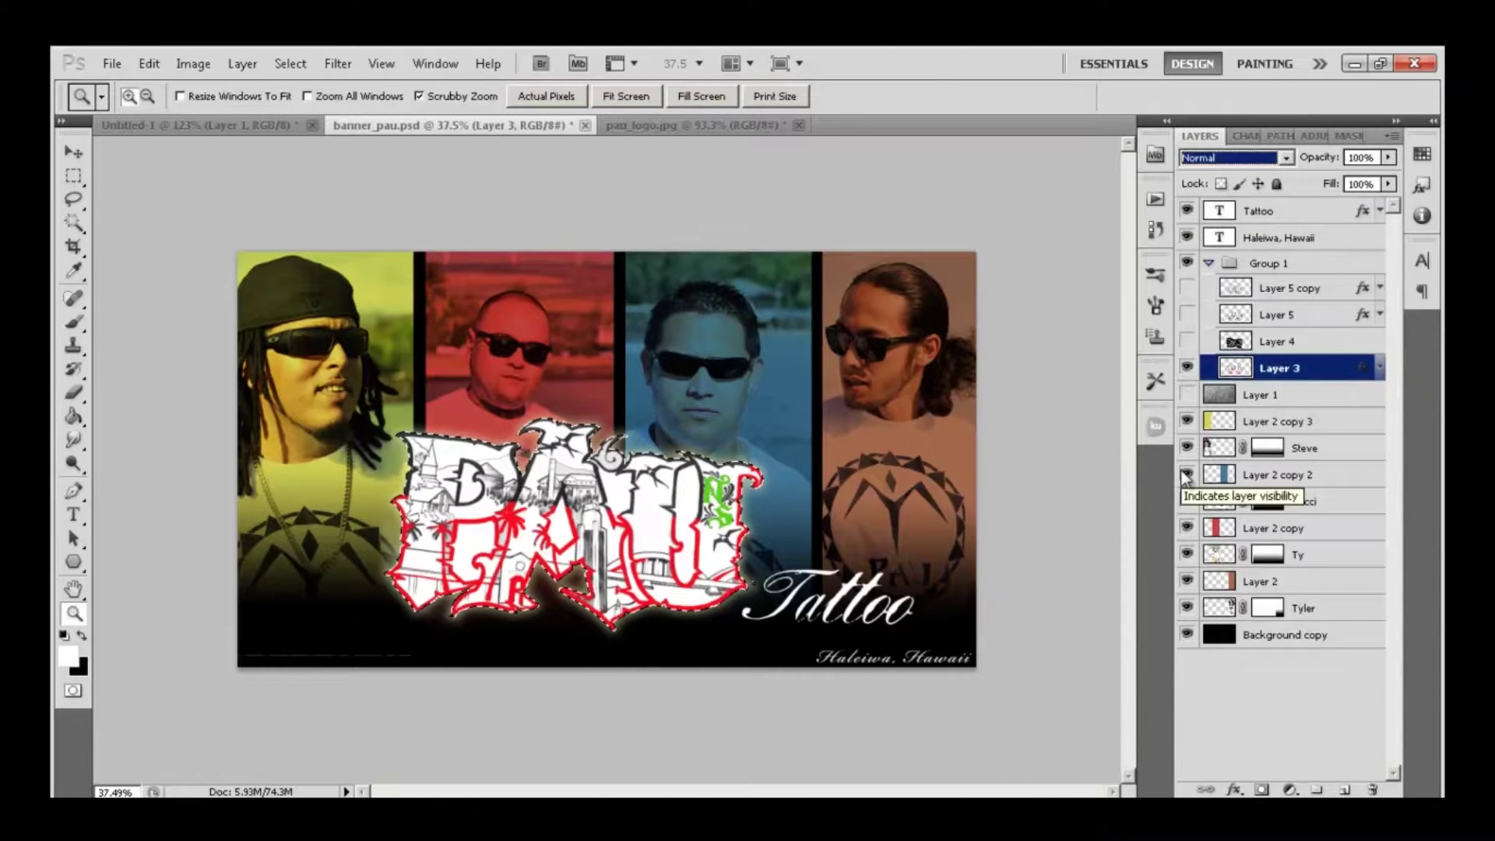
key("g")
left_click(68, 656)
left_click(1368, 241)
left_click(471, 549)
- Select Layer 3's red outline areas with the Magic Wand at tolerance 3 and fill them with black
key("w")
scroll(477, 506, "up", 3)
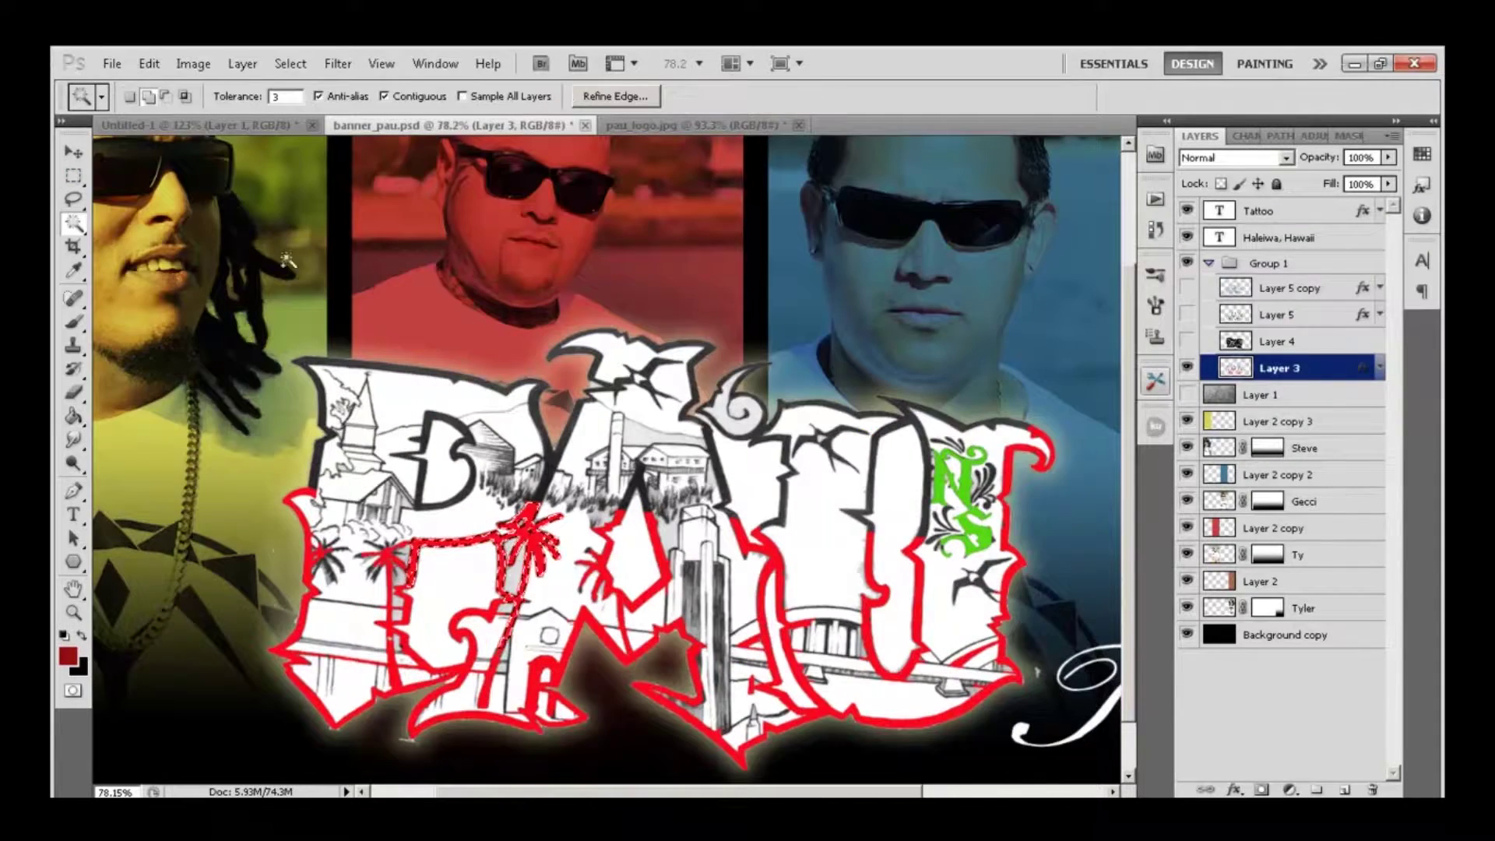
left_click(882, 688)
key("g")
left_click(68, 656)
left_click(1368, 240)
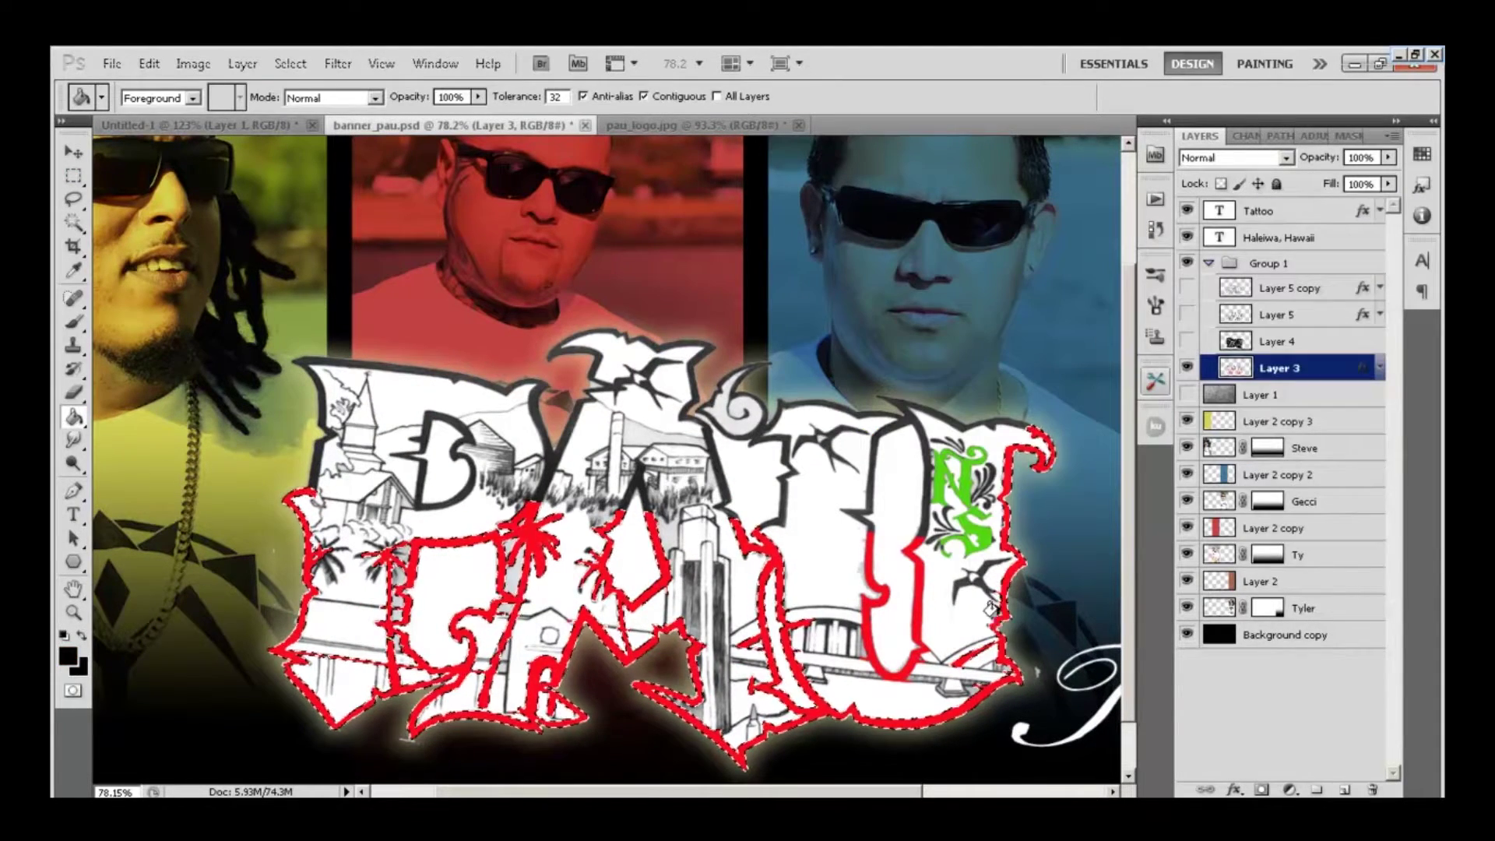
left_click(323, 654)
- Paint the remaining red outline inside the letter U black with a larger brush
key("b")
key("bracketright")
key("bracketright")
key("bracketright")
key("bracketright")
mouse_move(868, 537)
left_mouse_down()
mouse_move(876, 623)
mouse_move(919, 584)
mouse_move(916, 549)
left_mouse_up()
key("z")
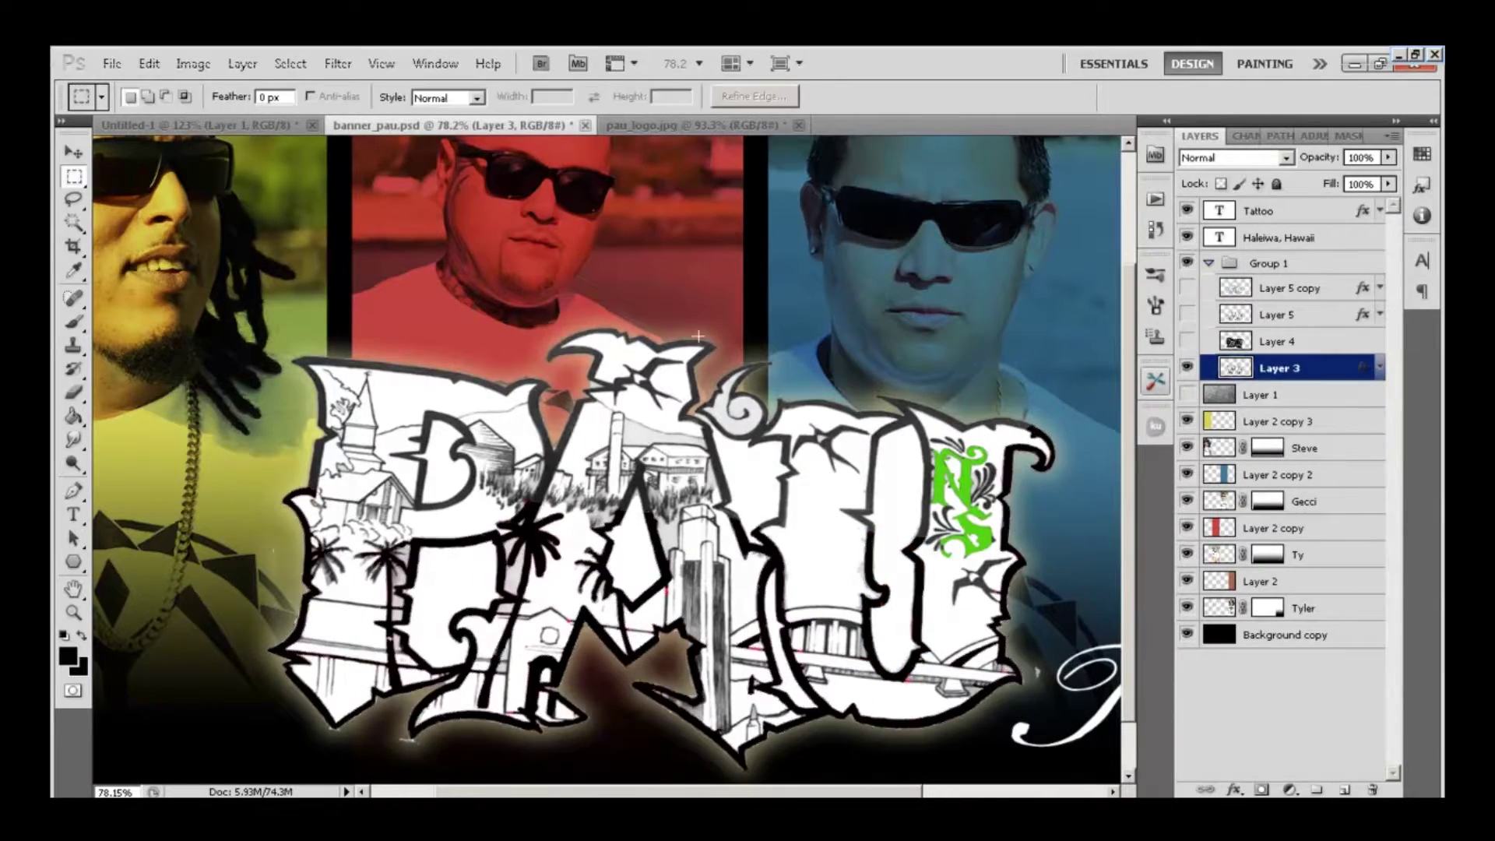
- Show the hidden logo layers again and set Layer 3's blend mode to Darker Color
key("ctrl+0")
left_click(1187, 341)
left_click(1286, 159)
left_click(1225, 296)
mouse_move(600, 573)
left_mouse_down()
mouse_move(623, 572)
mouse_move(592, 572)
left_mouse_up()
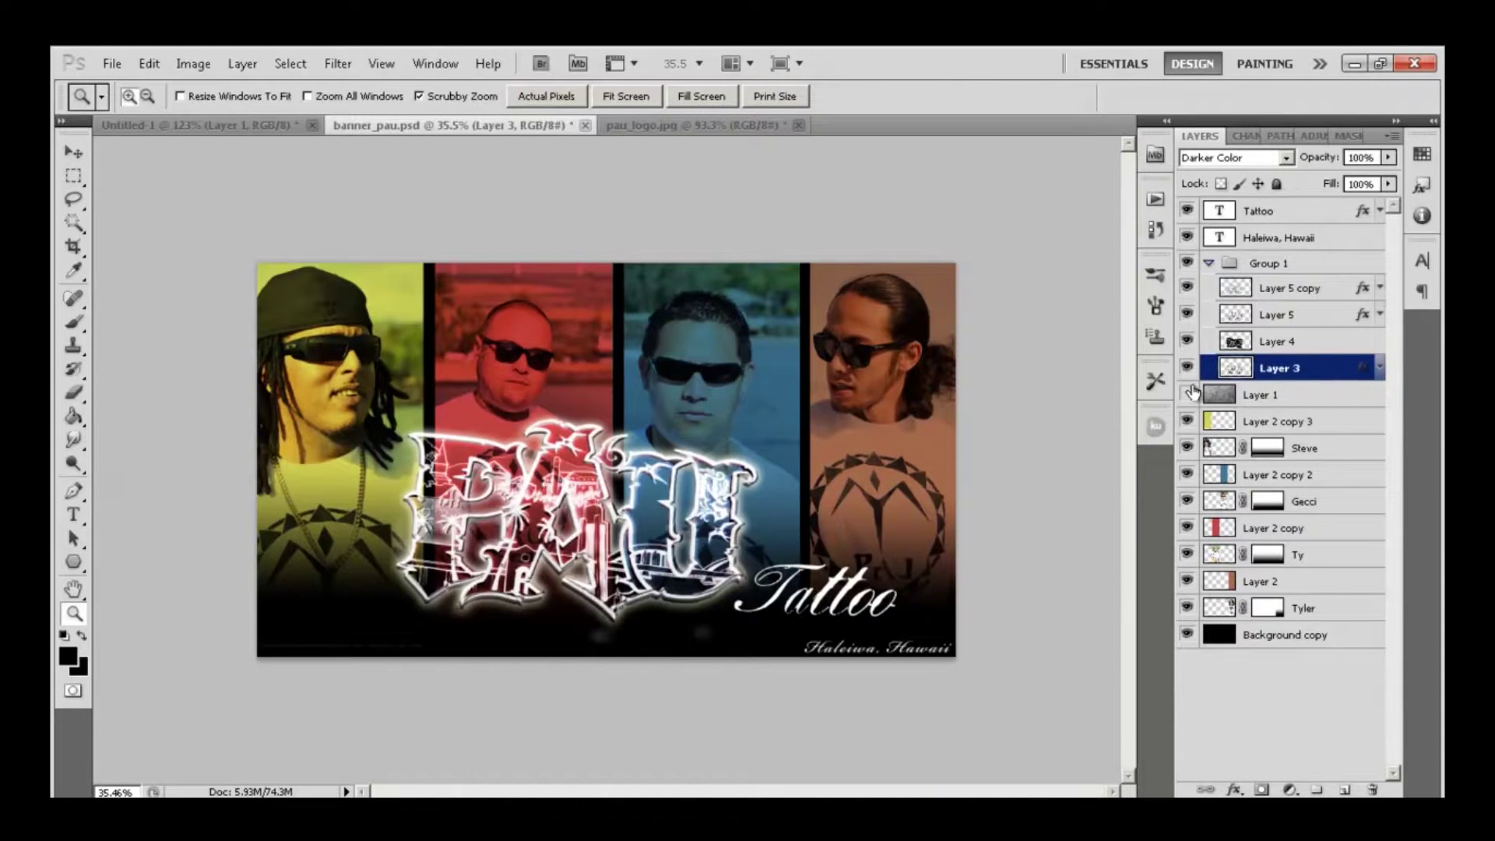
- Duplicate Layer 5 copy as Layer 5 copy 2 and hide the other logo layers
left_click(1277, 288)
right_click(1277, 288)
left_click(1024, 310)
key("Return")
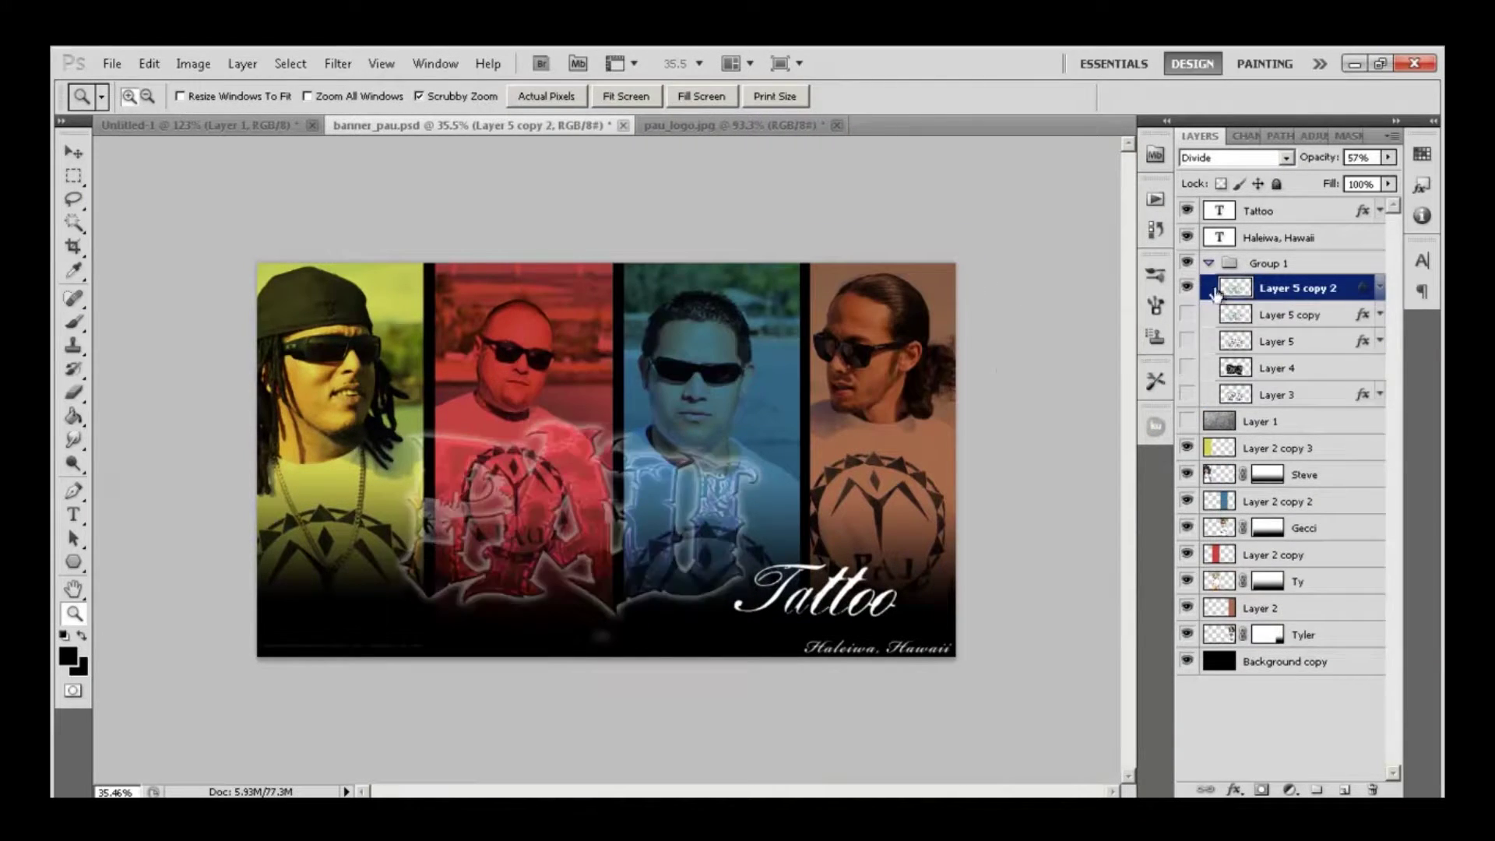
- Clean up the logo on Layer 5 copy 2 and color its letters solid green with a fill and brush strokes
key("e")
mouse_move(629, 540)
left_mouse_down()
mouse_move(662, 584)
mouse_move(705, 732)
left_mouse_up()
key("g")
left_click(67, 657)
left_click(1378, 241)
left_click(771, 569)
key("b")
left_click_drag(779, 483, 825, 669)
- Clear the selection and set Layer 5 copy 2's blend mode to Normal
key("m")
key("ctrl+minus")
key("ctrl+d")
left_click(1288, 159)
left_click(1278, 167)
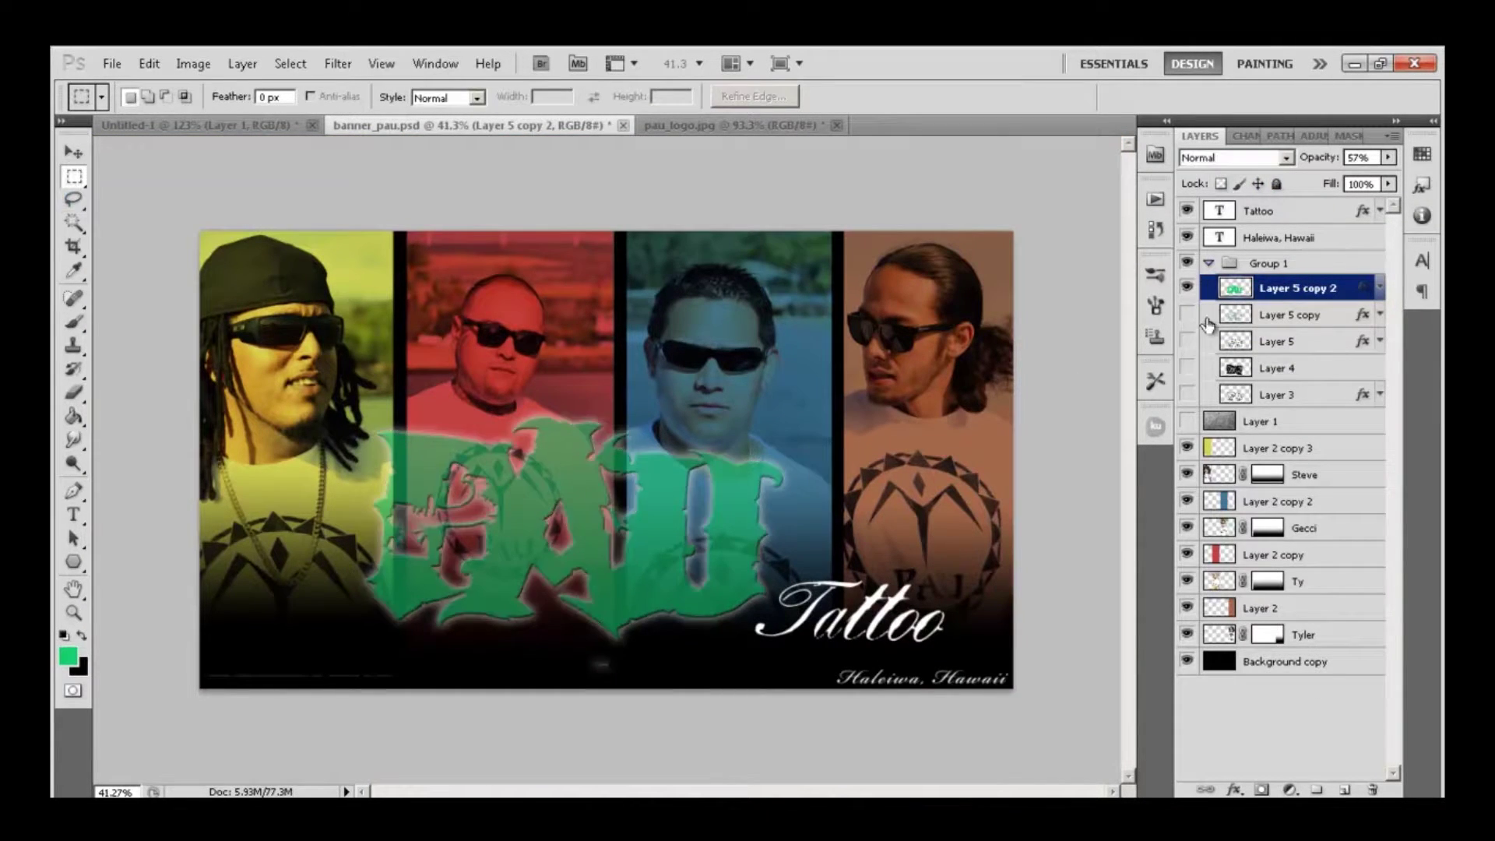
- Try scaling the green logo on Layer 5 copy 2 up to about 124% over the other logo layers
left_click(338, 63)
key("Escape")
key("ctrl+t")
left_click_drag(421, 448, 360, 413)
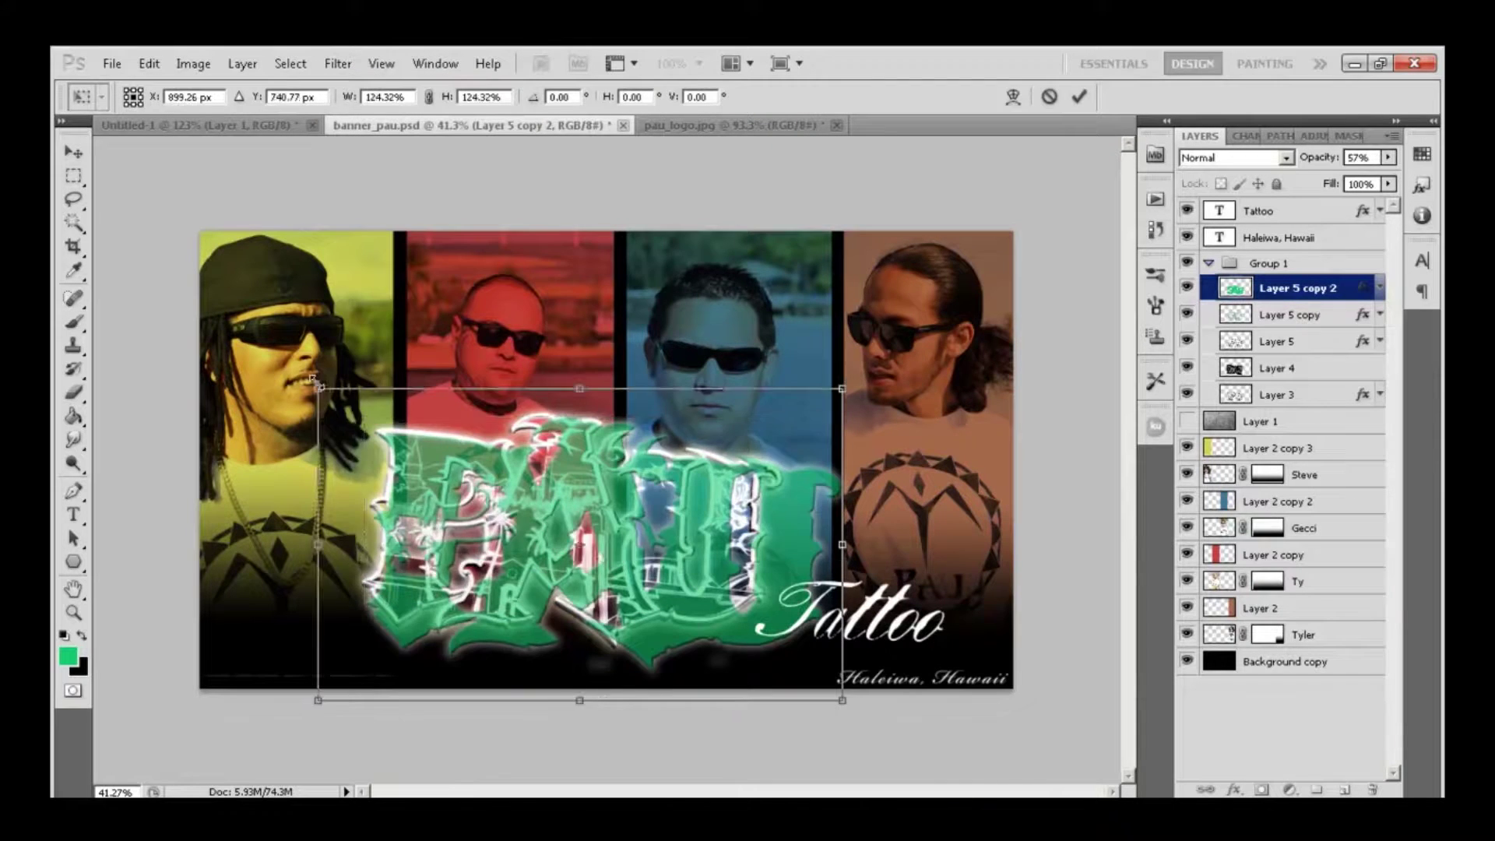
key("Return")
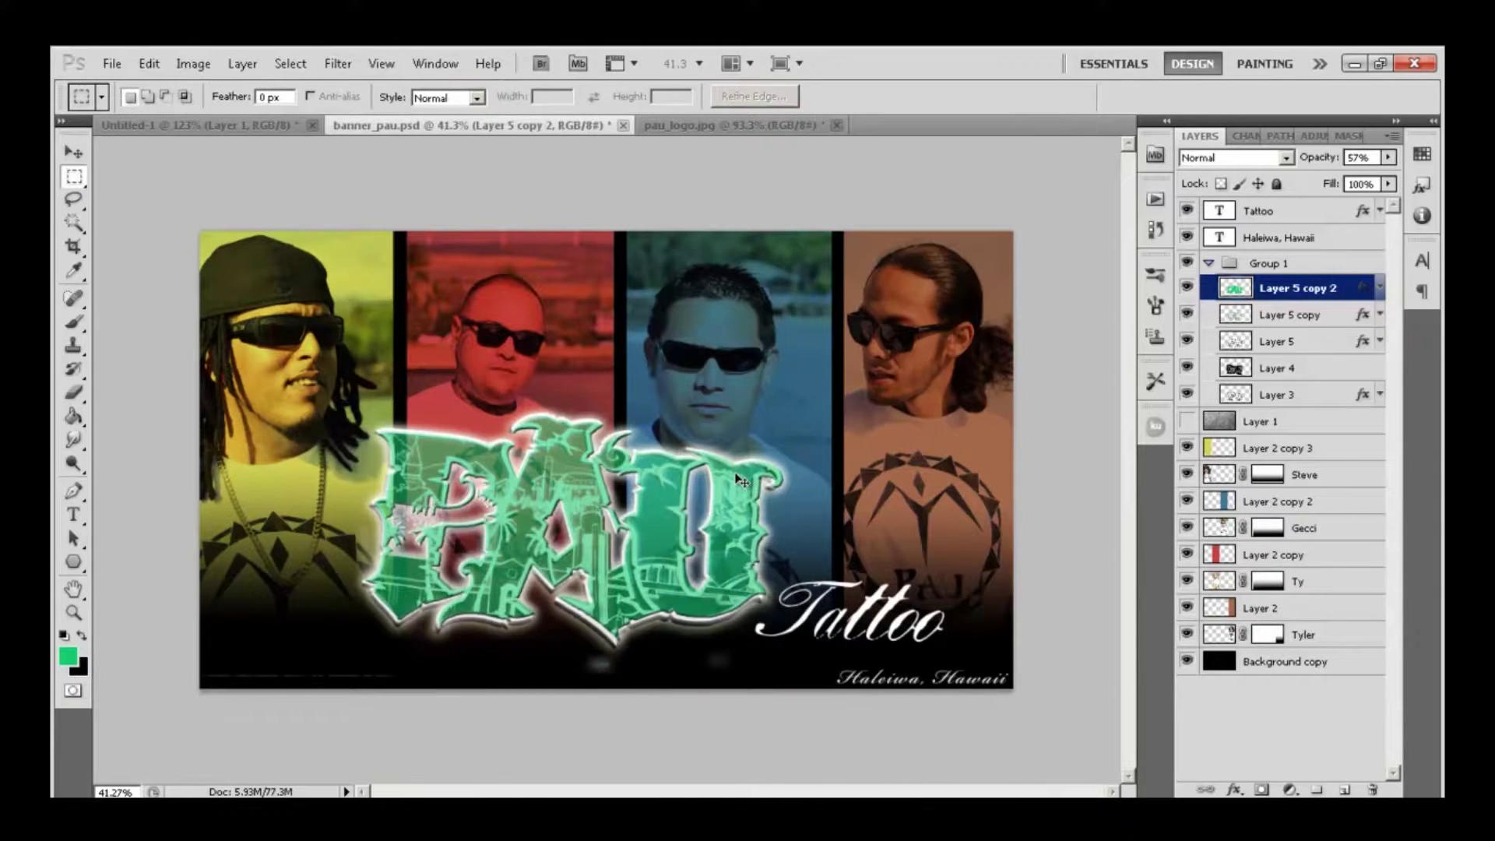
- Enlarge the green logo on Layer 5 copy 2 slightly beyond the white-outlined letters
key("ctrl+t")
left_click_drag(784, 417, 784, 408)
key("Return")
- Apply a Motion Blur to Layer 5 copy 2 with an angle of -13° and a distance of 31 pixels
left_click(338, 63)
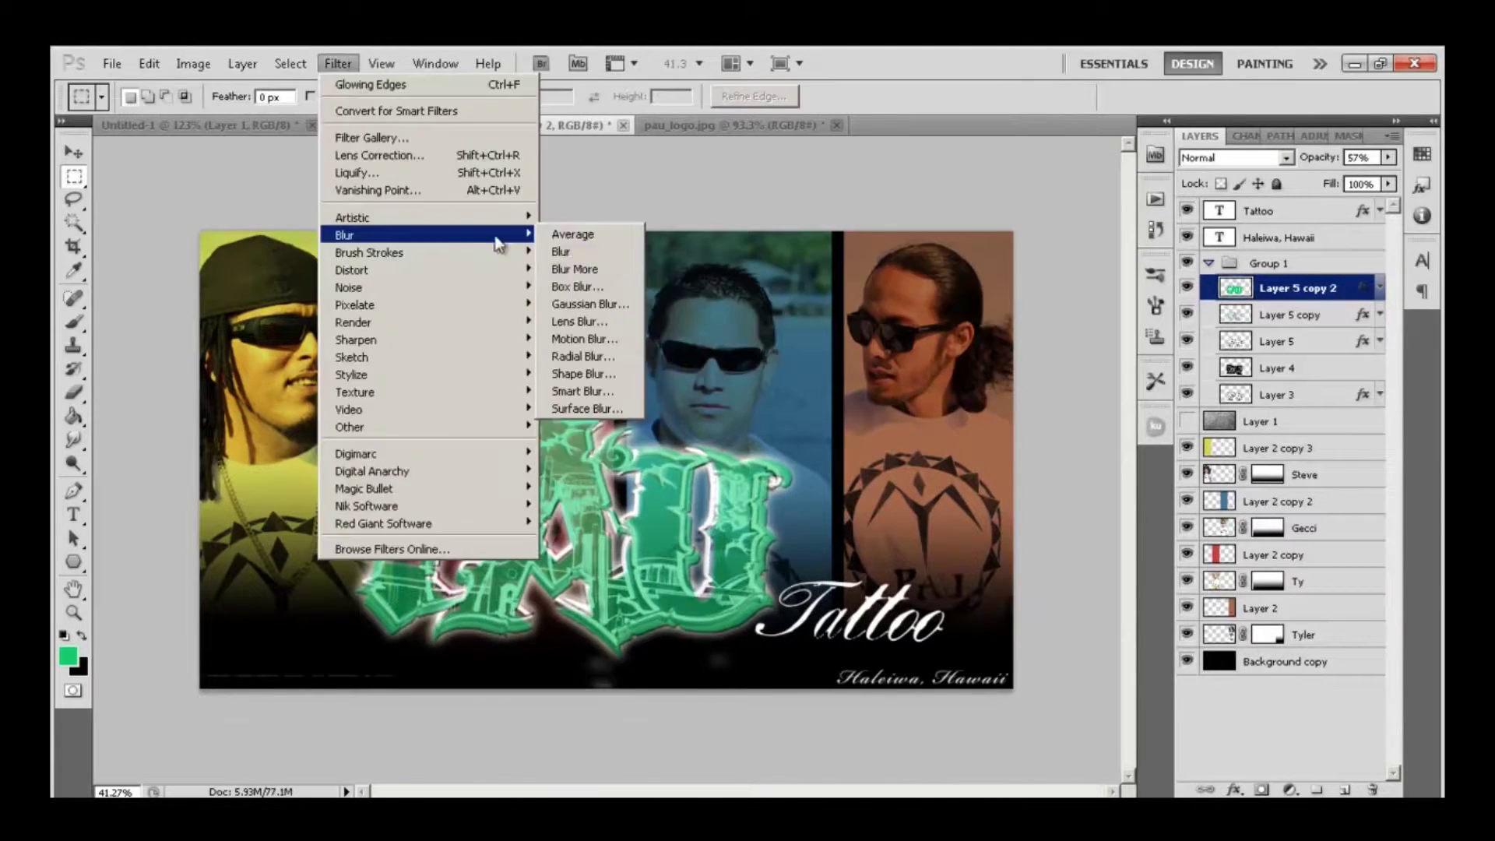
mouse_move(366, 231)
left_click(584, 338)
mouse_move(981, 558)
left_mouse_down()
mouse_move(1028, 558)
mouse_move(964, 558)
left_mouse_up()
mouse_move(965, 489)
left_mouse_down()
mouse_move(989, 489)
mouse_move(969, 491)
left_mouse_up()
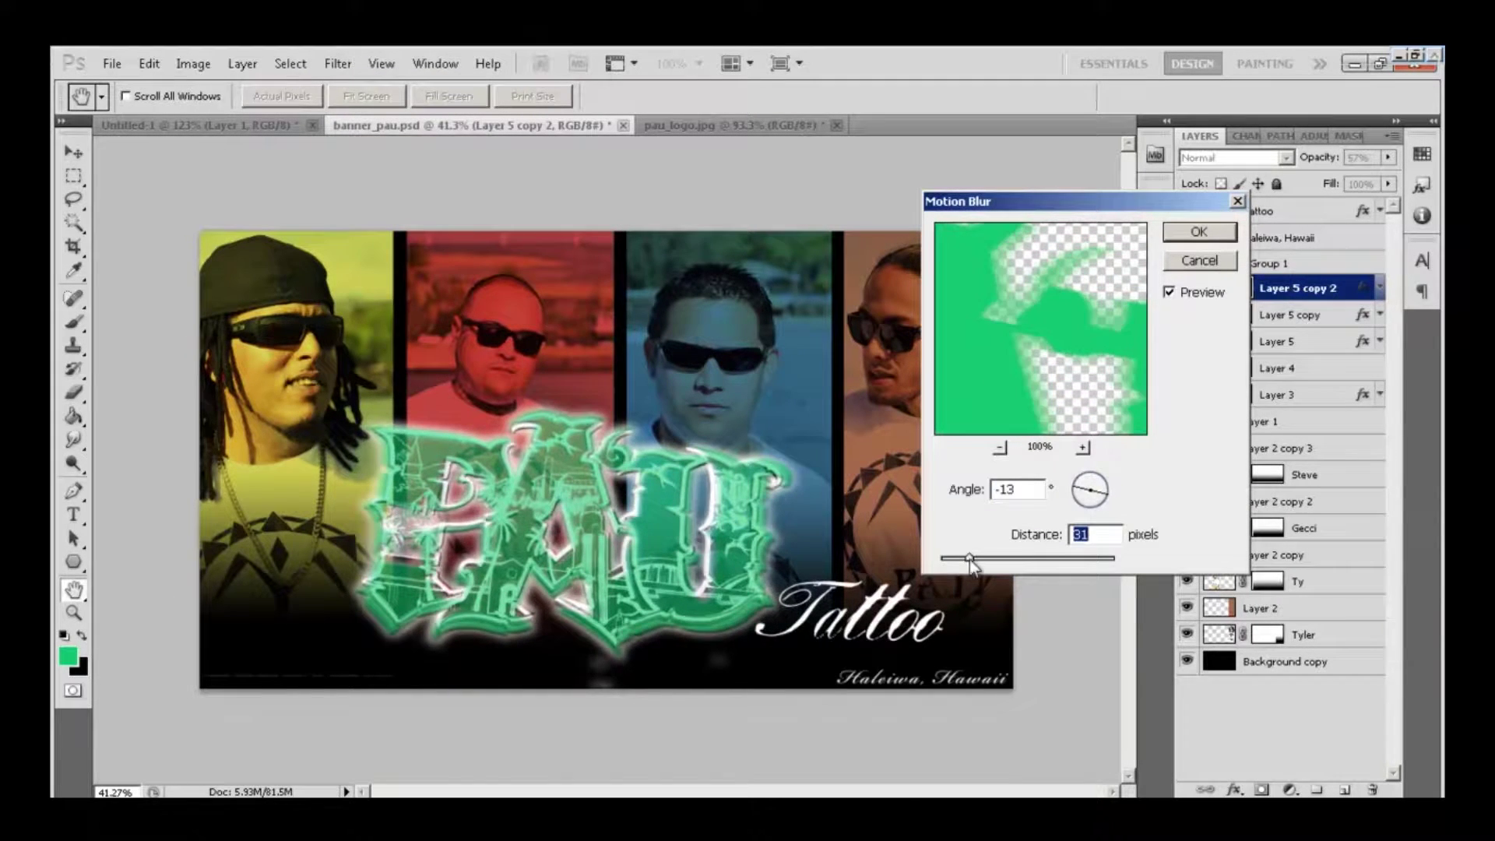
key("Return")
- Set Layer 5 copy 2 to the Saturation blend mode with 32% opacity and 34% fill
left_click(1234, 157)
left_click(1221, 383)
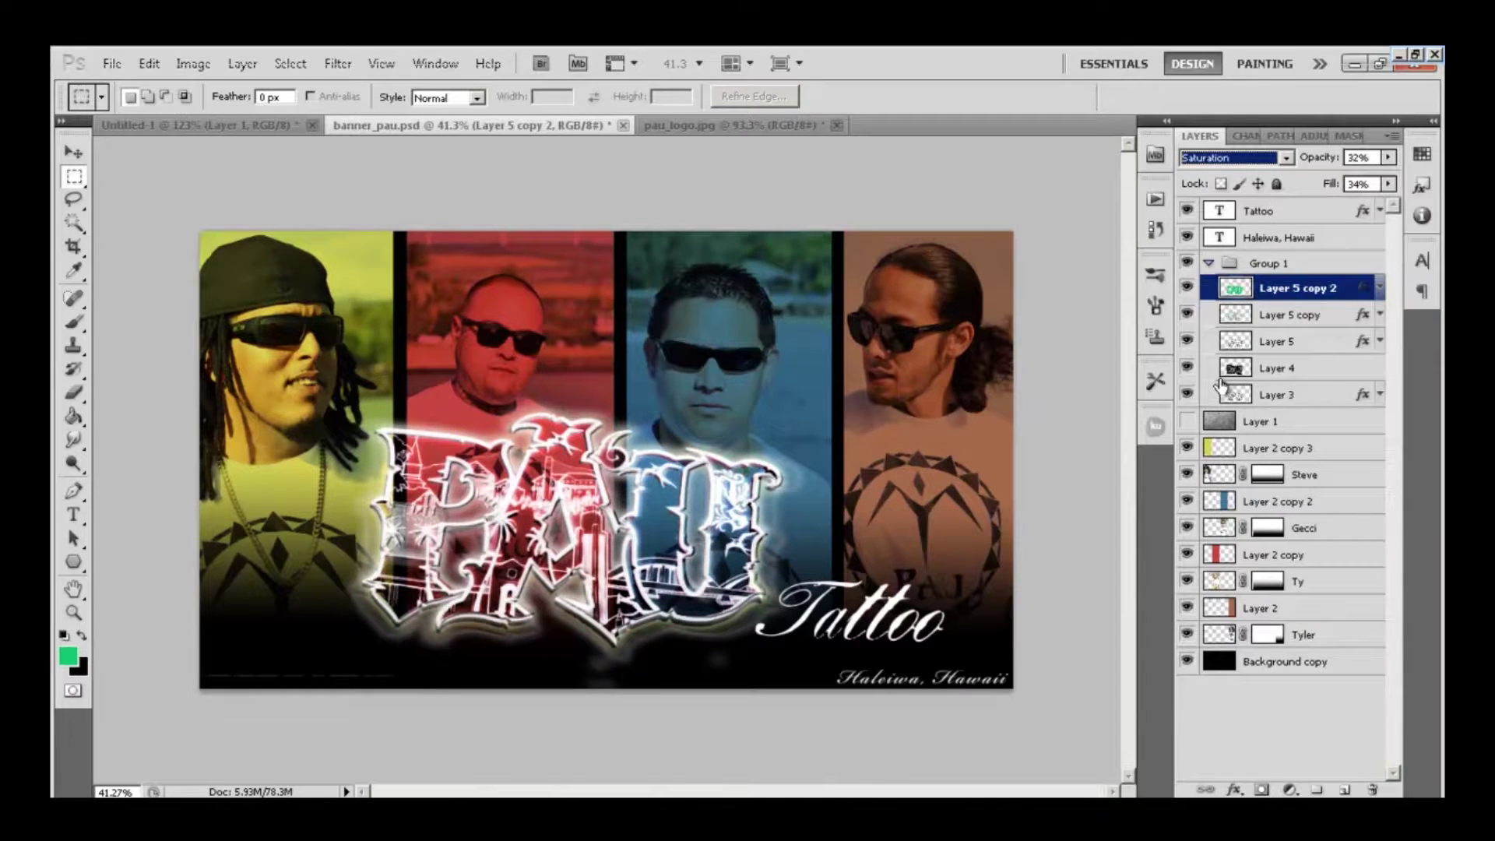
- Set Layer 5 copy 2 to the Vivid Light blend mode with 21% opacity and 52% fill, and compare with it hidden
left_click(1234, 157)
left_click(1286, 377)
key("Down")
key("Down")
key("Down")
key("Down")
key("Down")
key("Down")
key("Down")
key("Down")
key("Up")
key("Up")
key("Up")
key("Up")
key("Up")
key("Up")
key("Up")
key("Up")
key("Up")
key("Up")
key("Up")
key("Up")
key("Up")
key("Up")
key("Up")
key("Up")
key("Up")
key("Up")
key("Up")
key("Up")
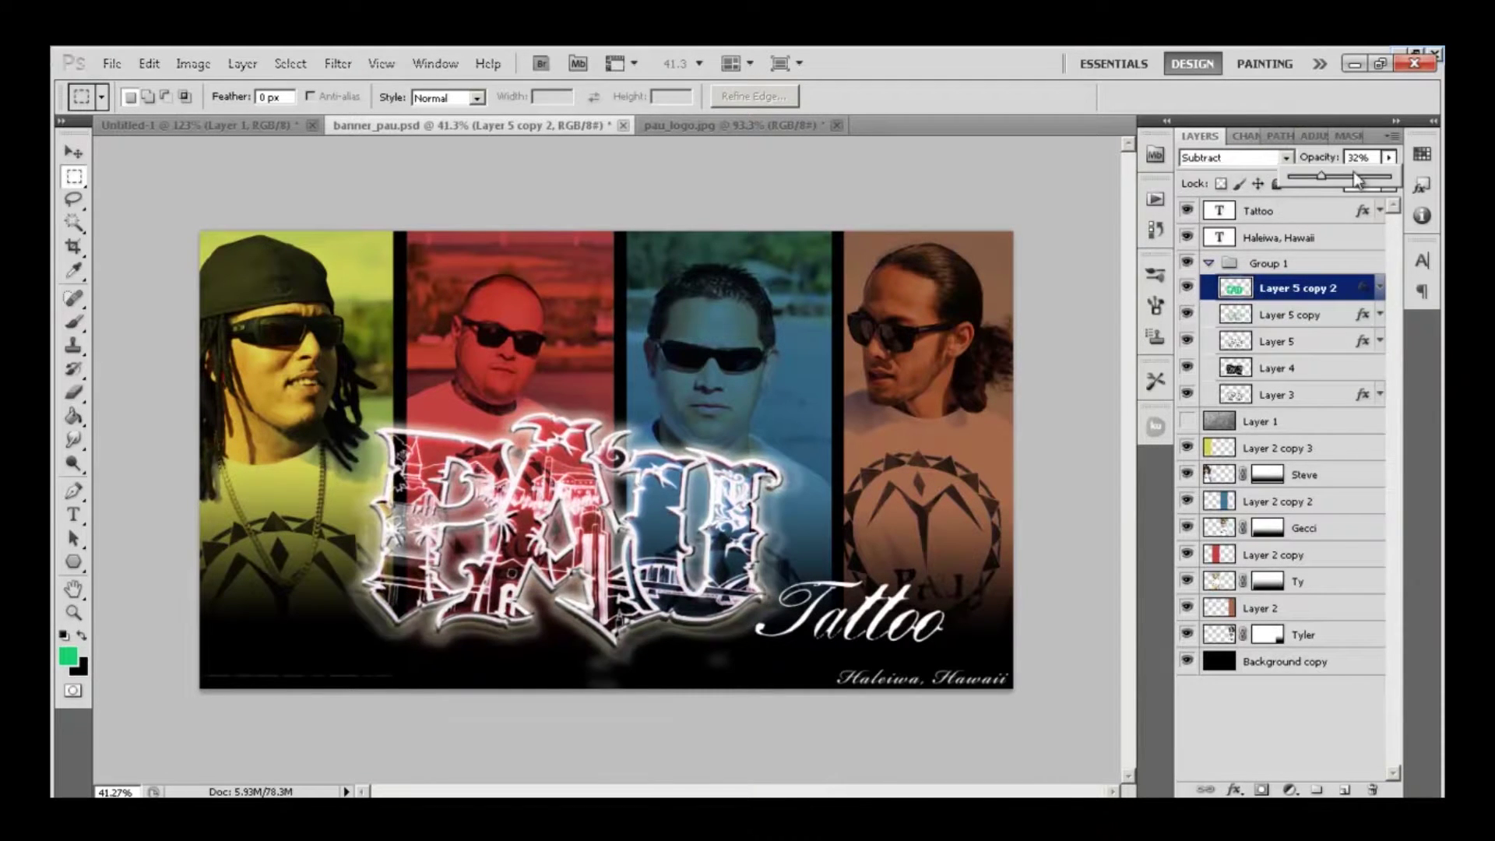
key("Down")
key("Down")
key("Down")
key("Down")
key("Down")
key("Down")
key("Down")
key("Down")
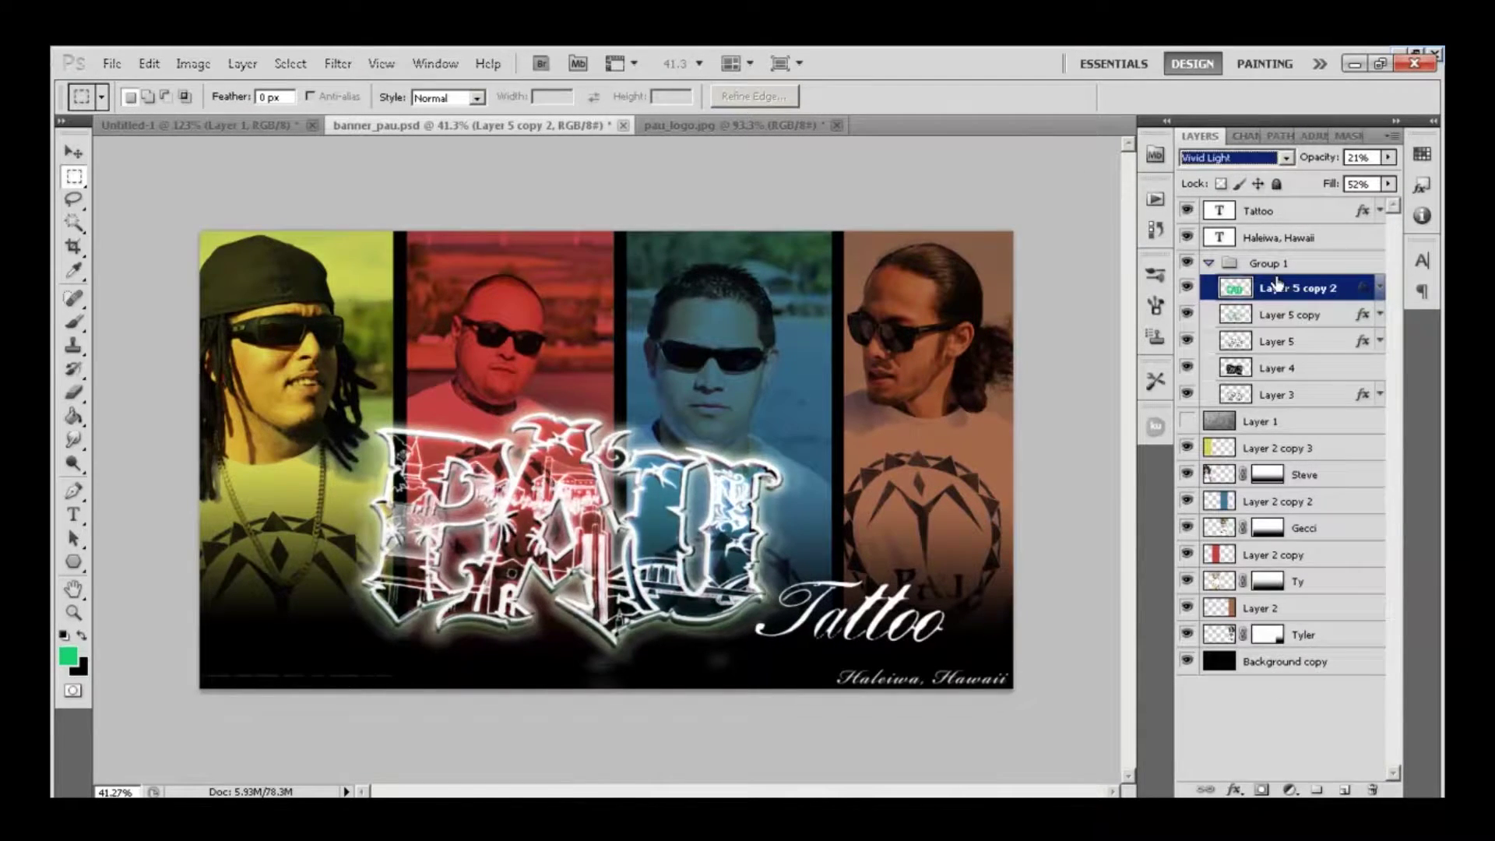
left_click(1187, 288)
left_click(1188, 288)
- Try a Brightness/Contrast adjustment layer with brightness 16 over the logo
left_click(1289, 789)
left_click(1324, 514)
left_click_drag(1318, 214, 1305, 251)
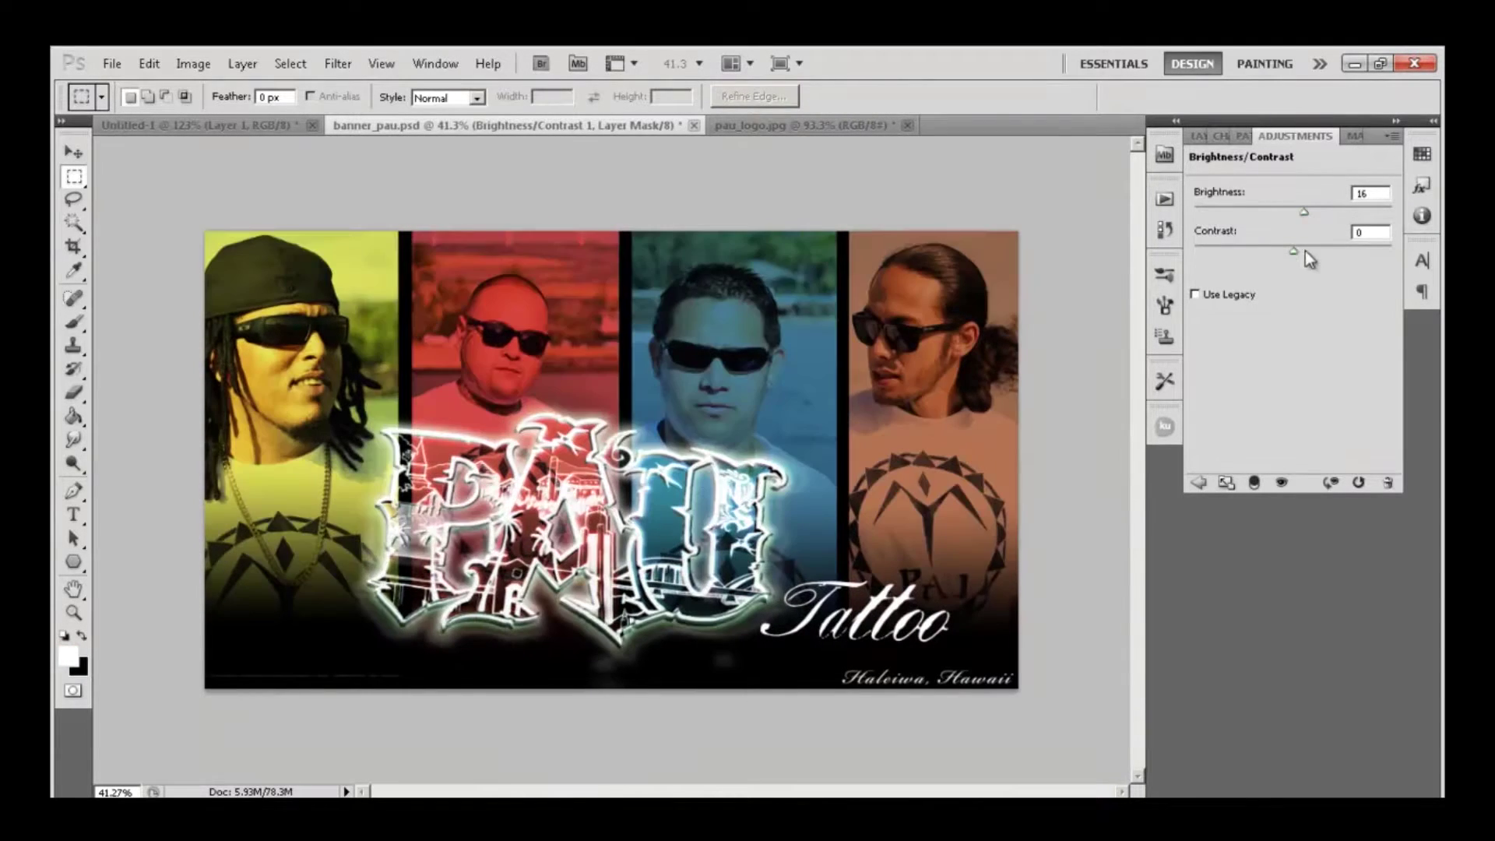
left_click(1199, 135)
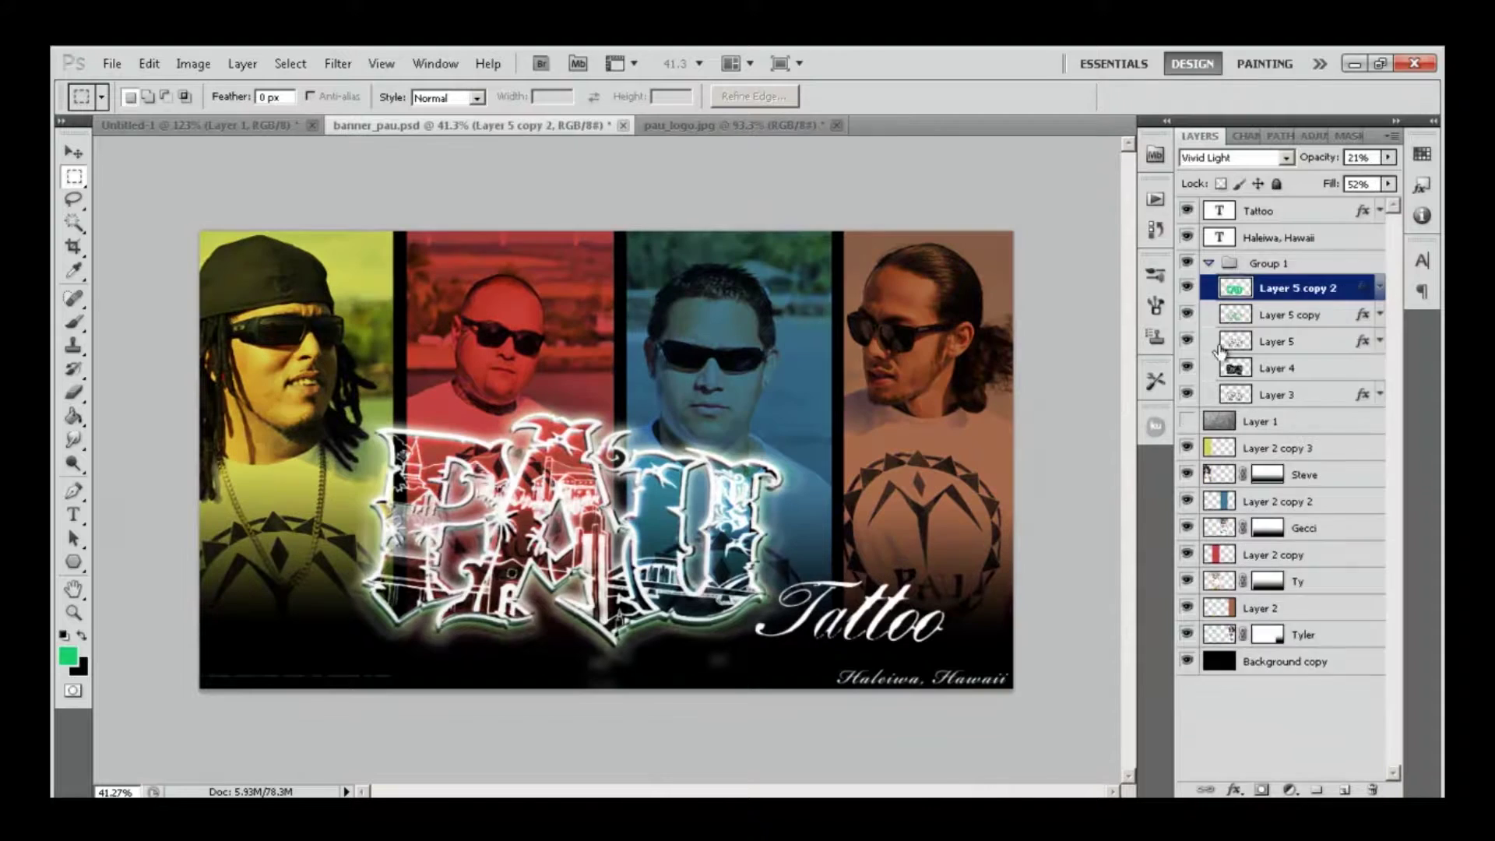
- Lower the fill of Layer 5 copy 2 to 33% and save the banner with Group 1 collapsed
left_click(1208, 264)
left_click(1208, 263)
left_click(1258, 289)
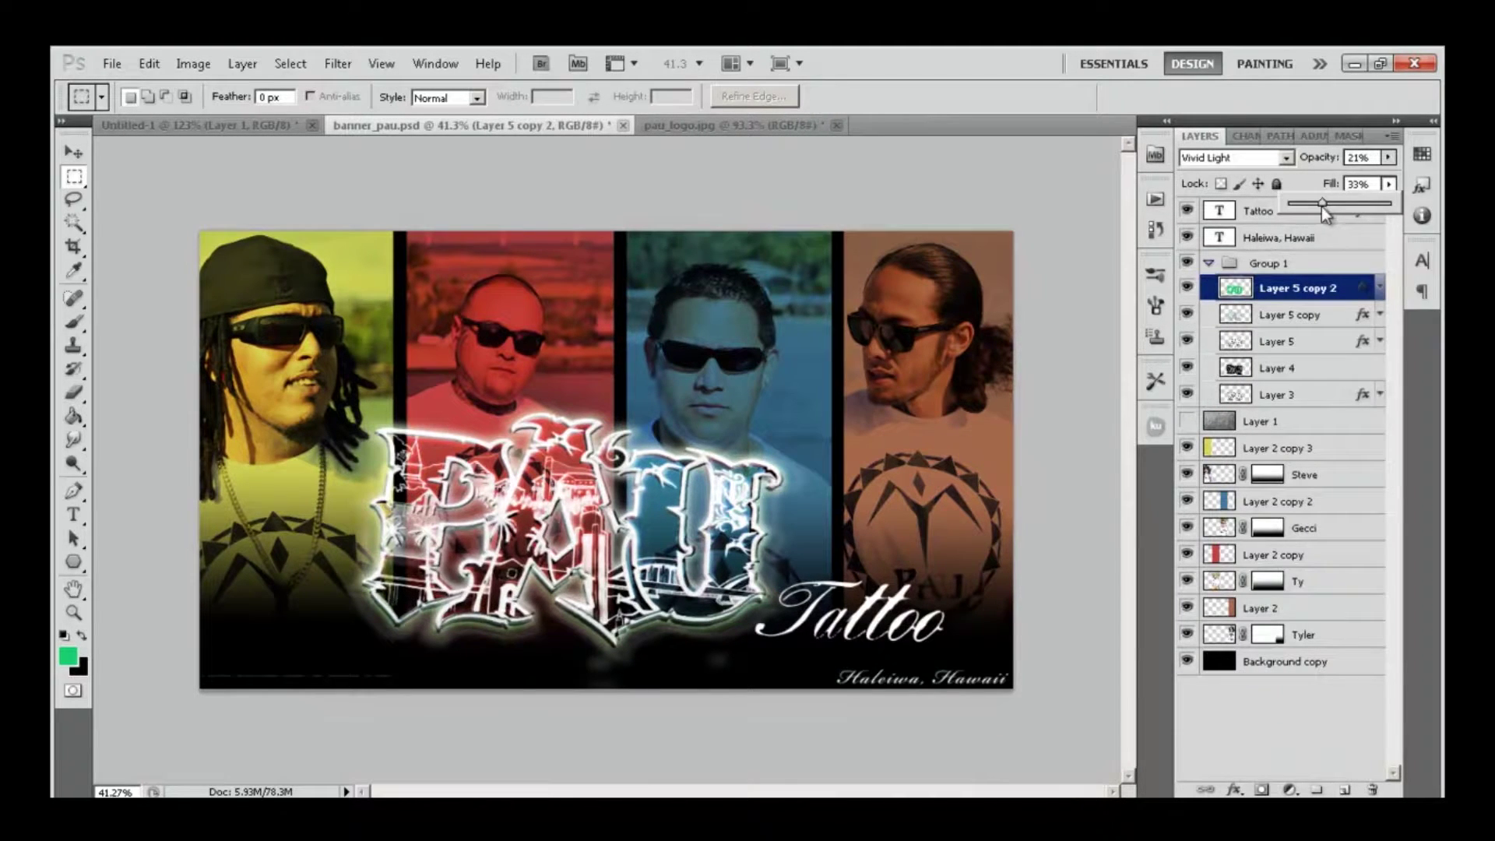
left_click(1208, 263)
left_click(112, 63)
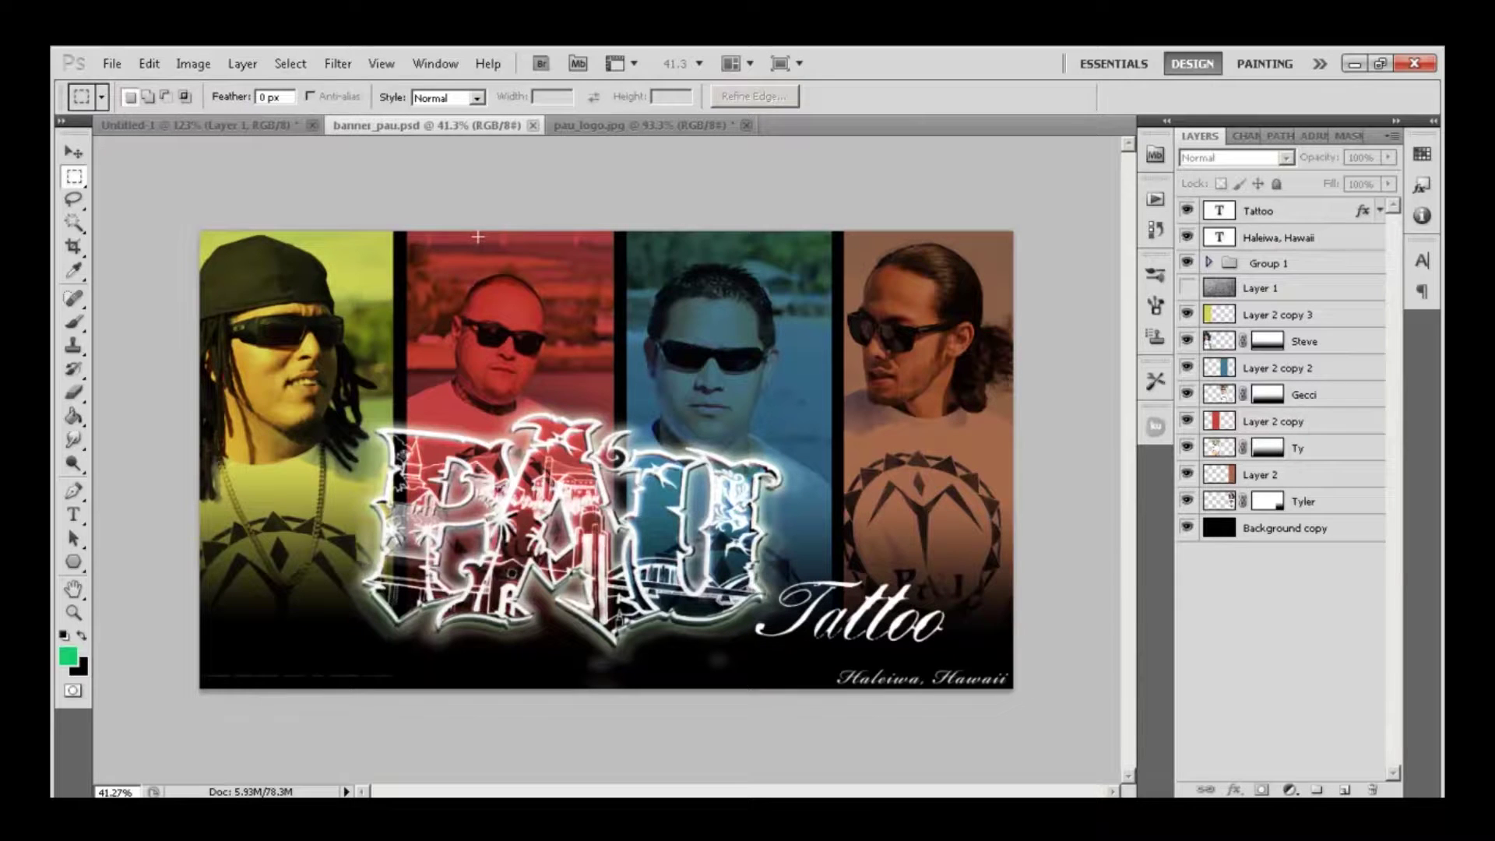
- Rotate the Tattoo text by about -13° and move it against the lower right end of the PAU logo
left_click(1277, 211)
key("v")
left_click_drag(864, 622, 848, 627)
key("ctrl+t")
mouse_move(993, 603)
left_mouse_down()
mouse_move(987, 568)
mouse_move(983, 583)
left_mouse_up()
left_click_drag(874, 609, 845, 628)
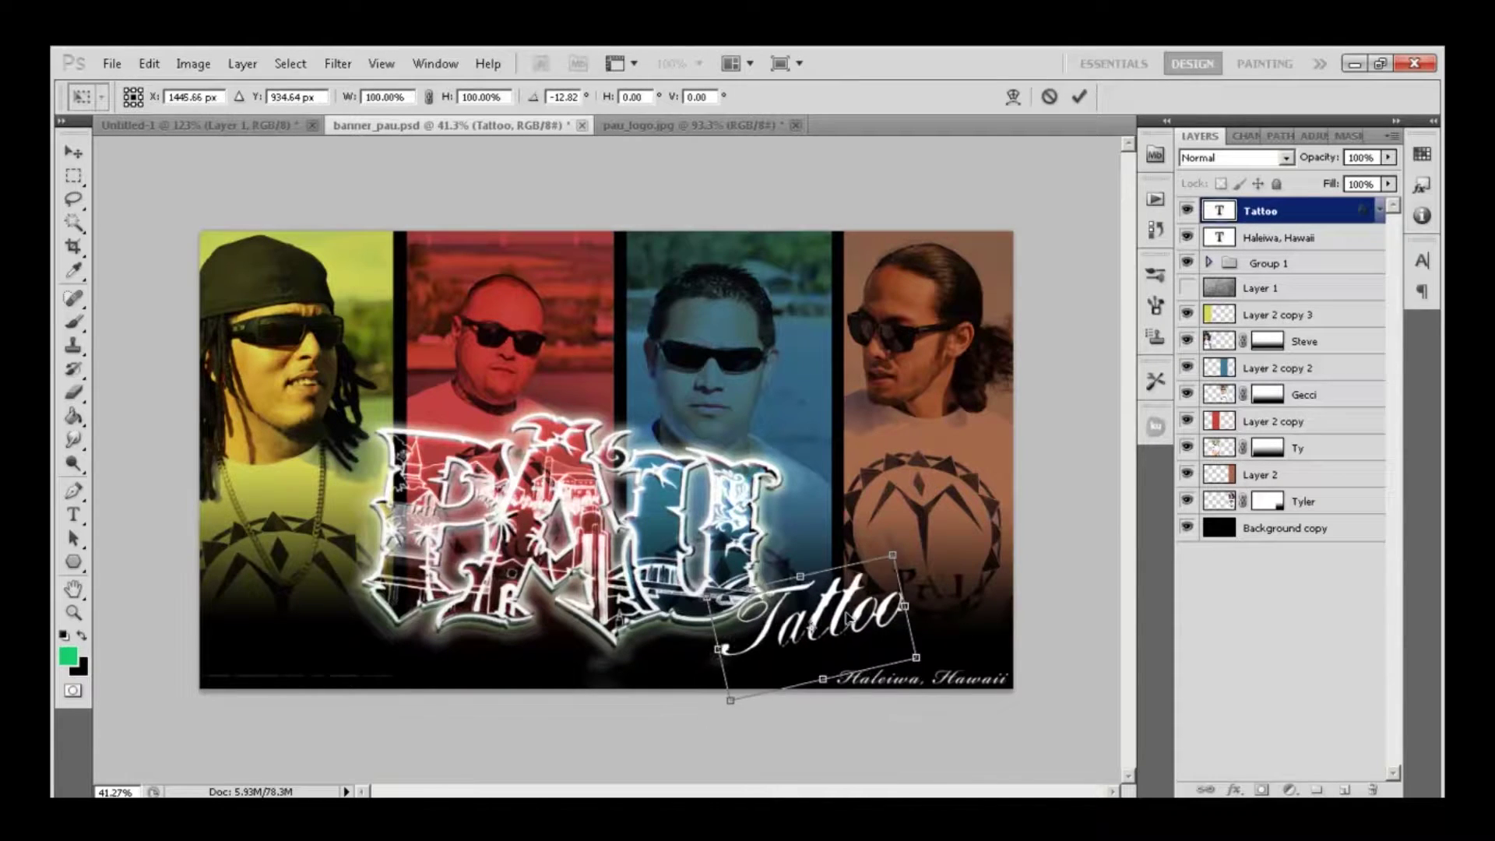
key("Return")
key("m")
- Rasterize the Tattoo text and apply the Glowing Edges filter to it
left_click(336, 64)
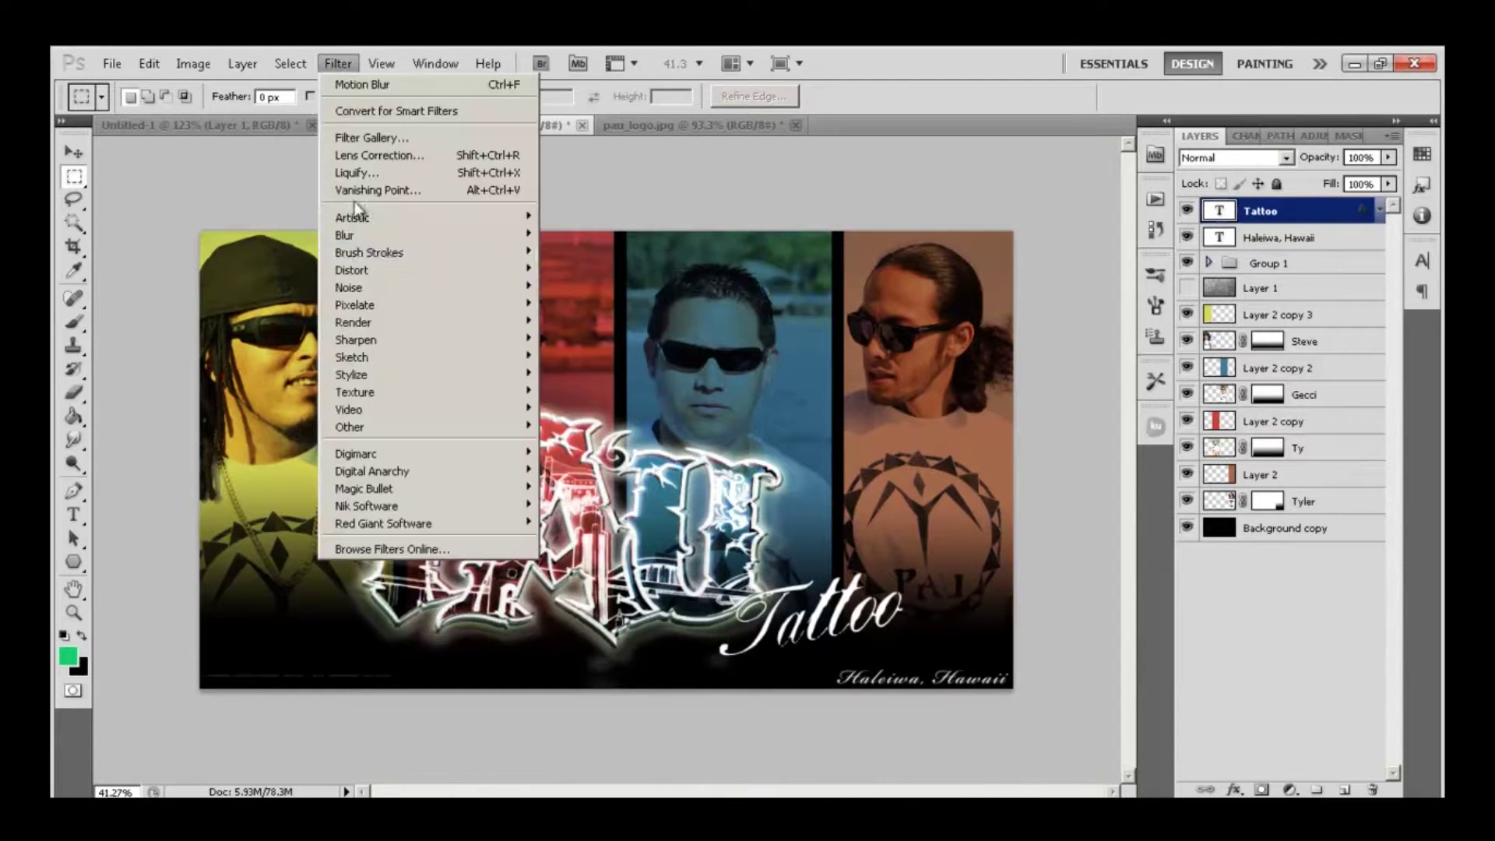
mouse_move(456, 322)
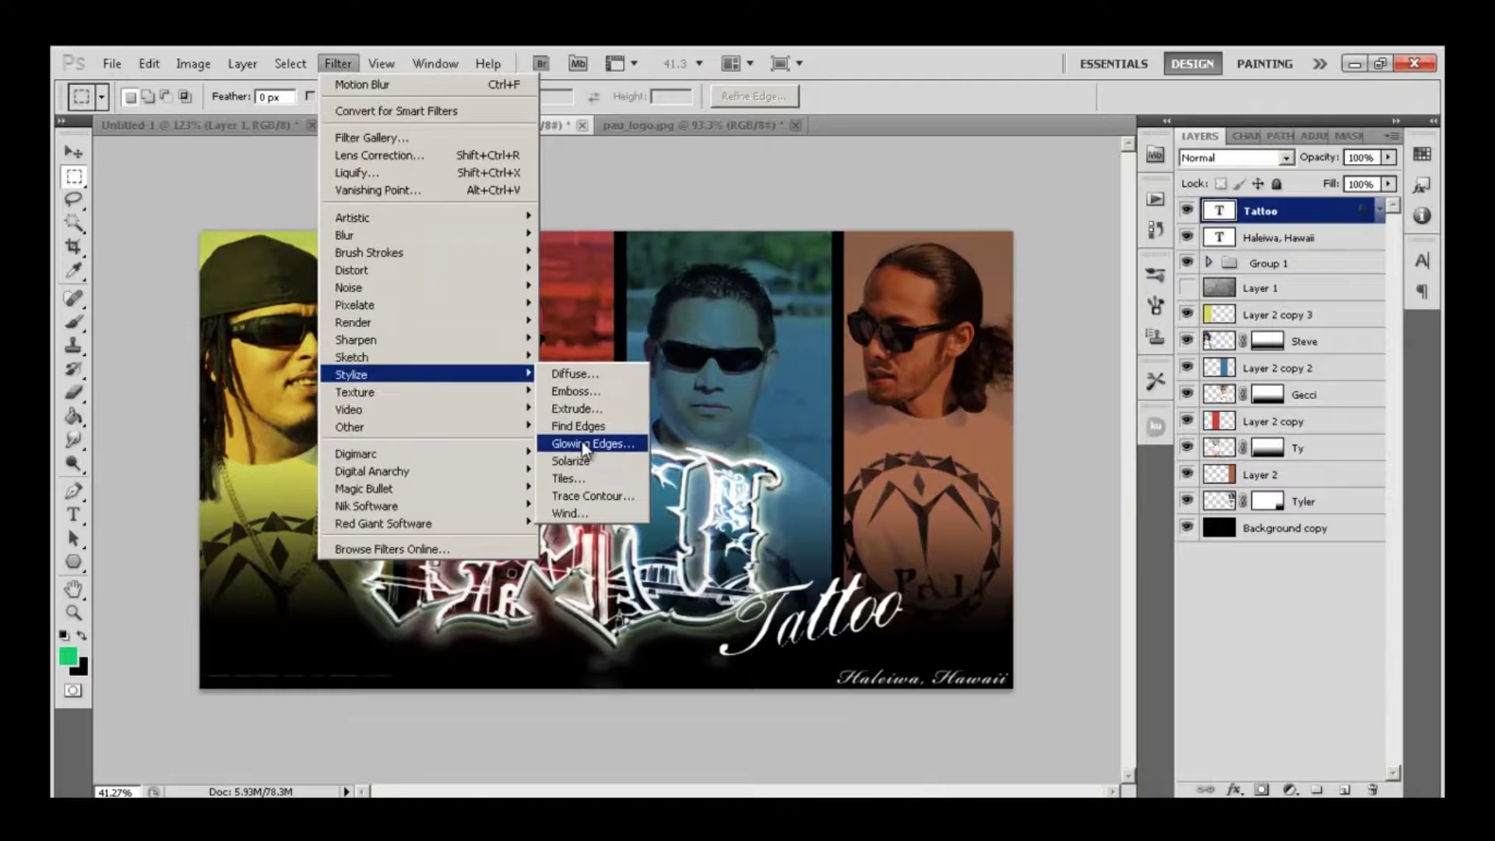
left_click(591, 445)
left_click(1238, 98)
left_click(1246, 157)
left_click(1226, 159)
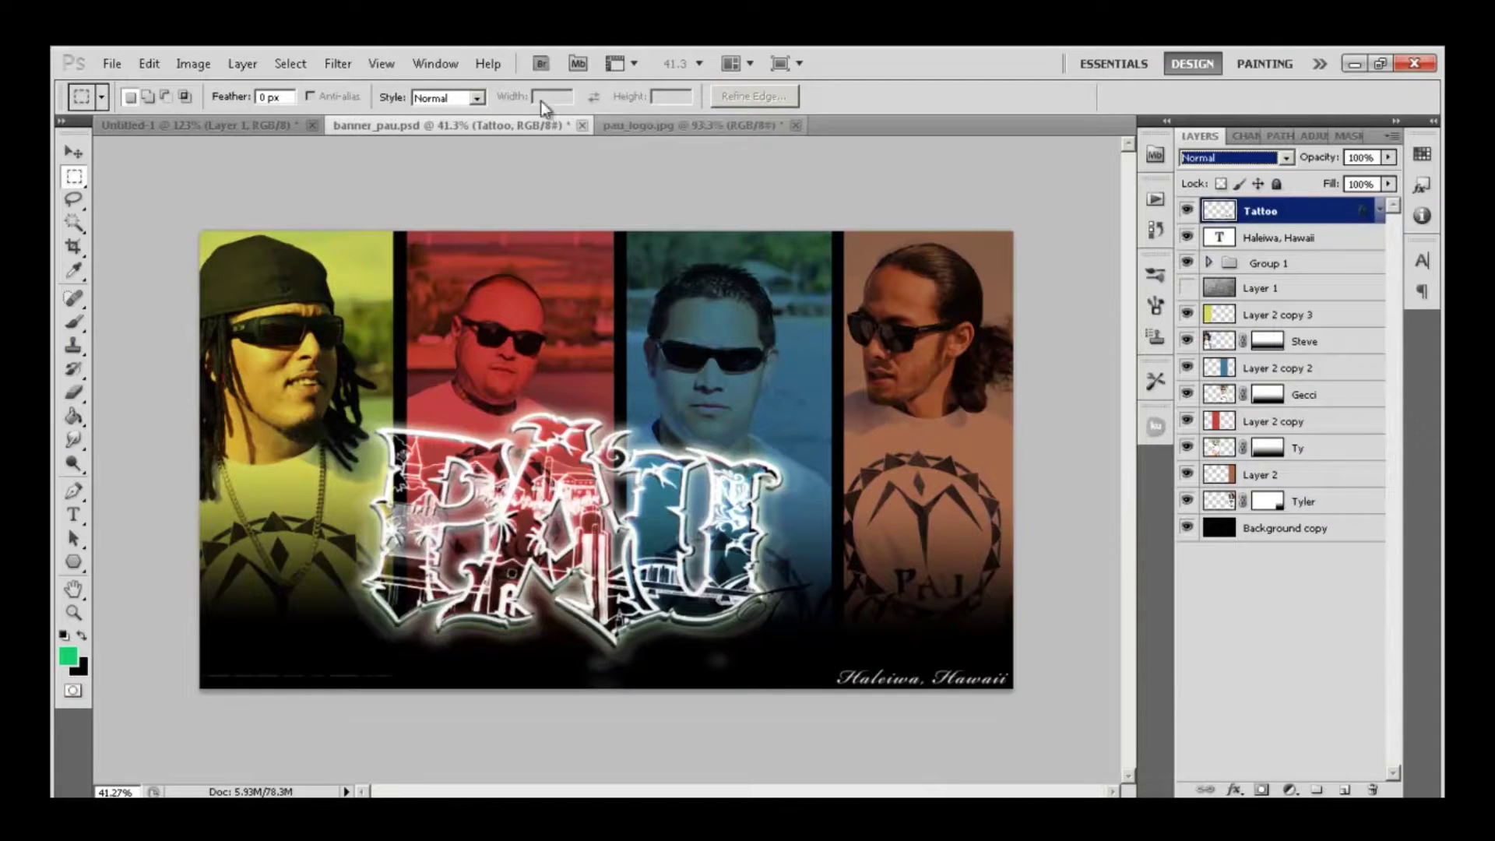
- Duplicate the Tattoo layer and fill the copy's letters with white
left_click(1156, 230)
left_click(1013, 248)
left_click(1156, 230)
right_click(1281, 215)
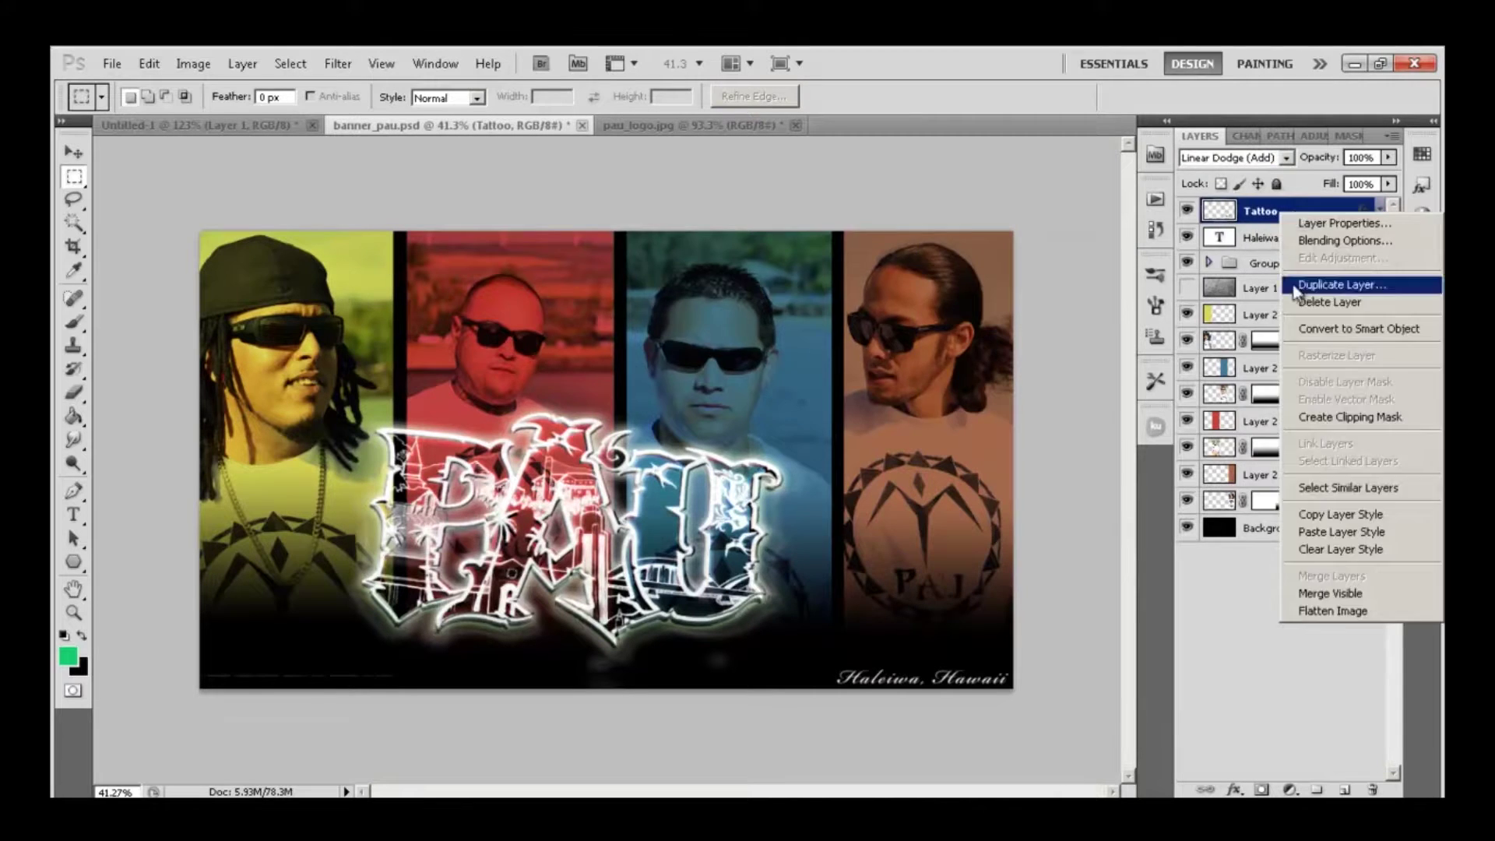
left_click(1295, 292)
key("g")
key("d")
key("x")
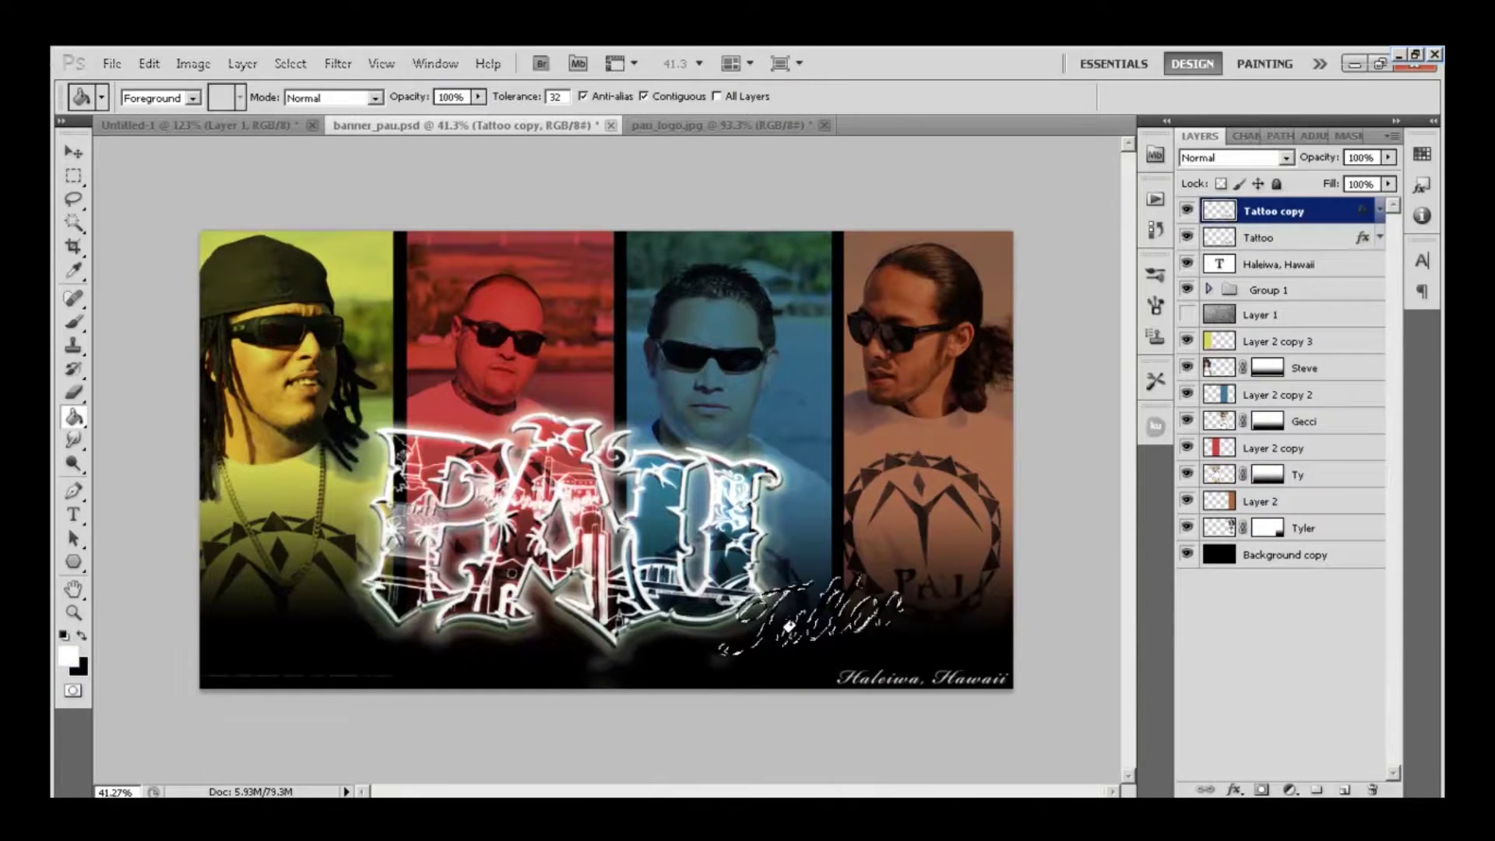
scroll(788, 625, "up", 3)
scroll(774, 668, "up", 4)
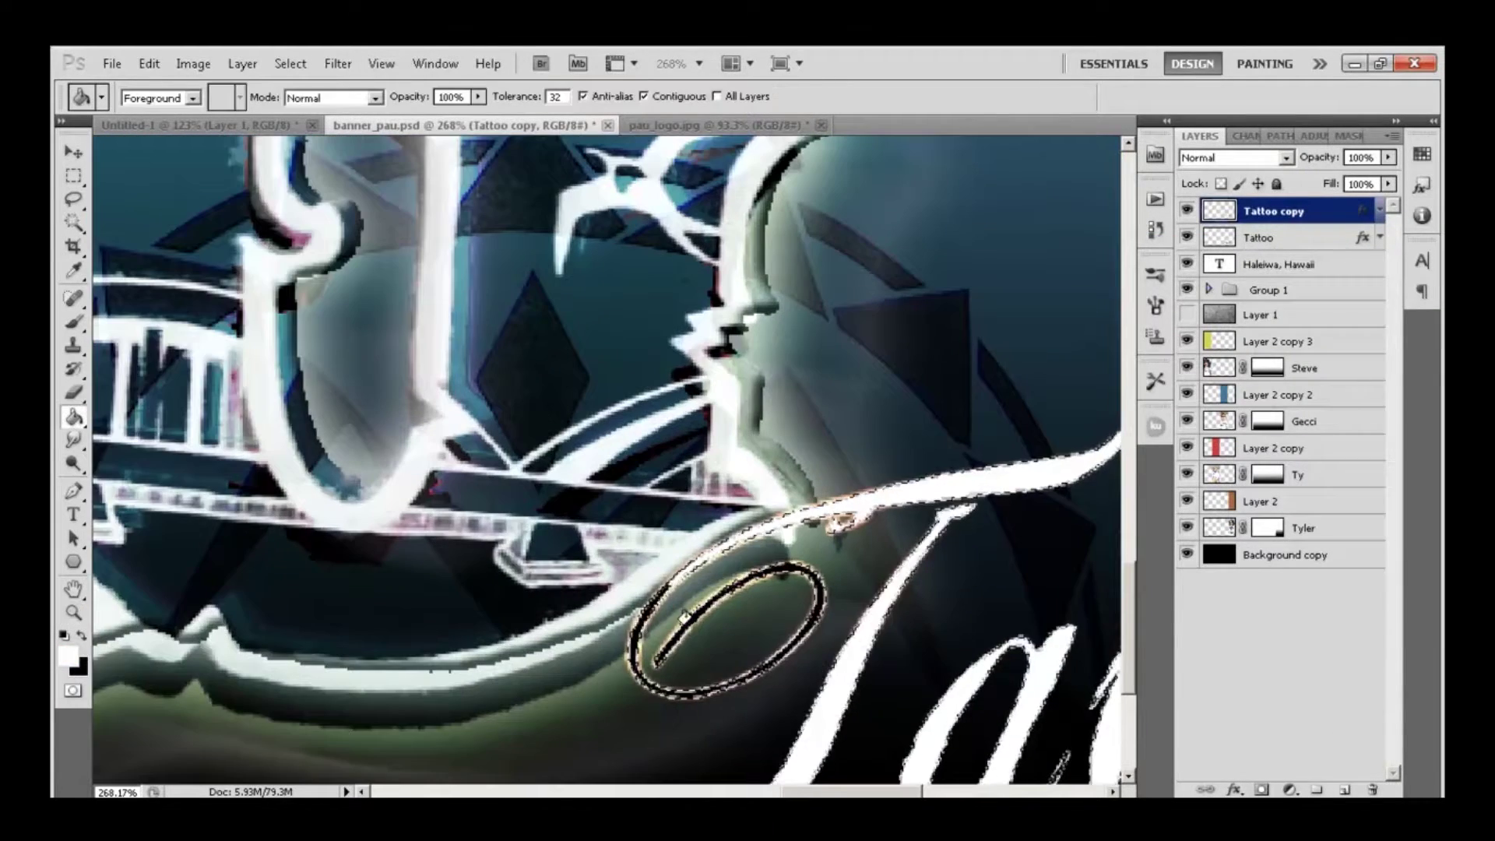
scroll(926, 492, "down", 6)
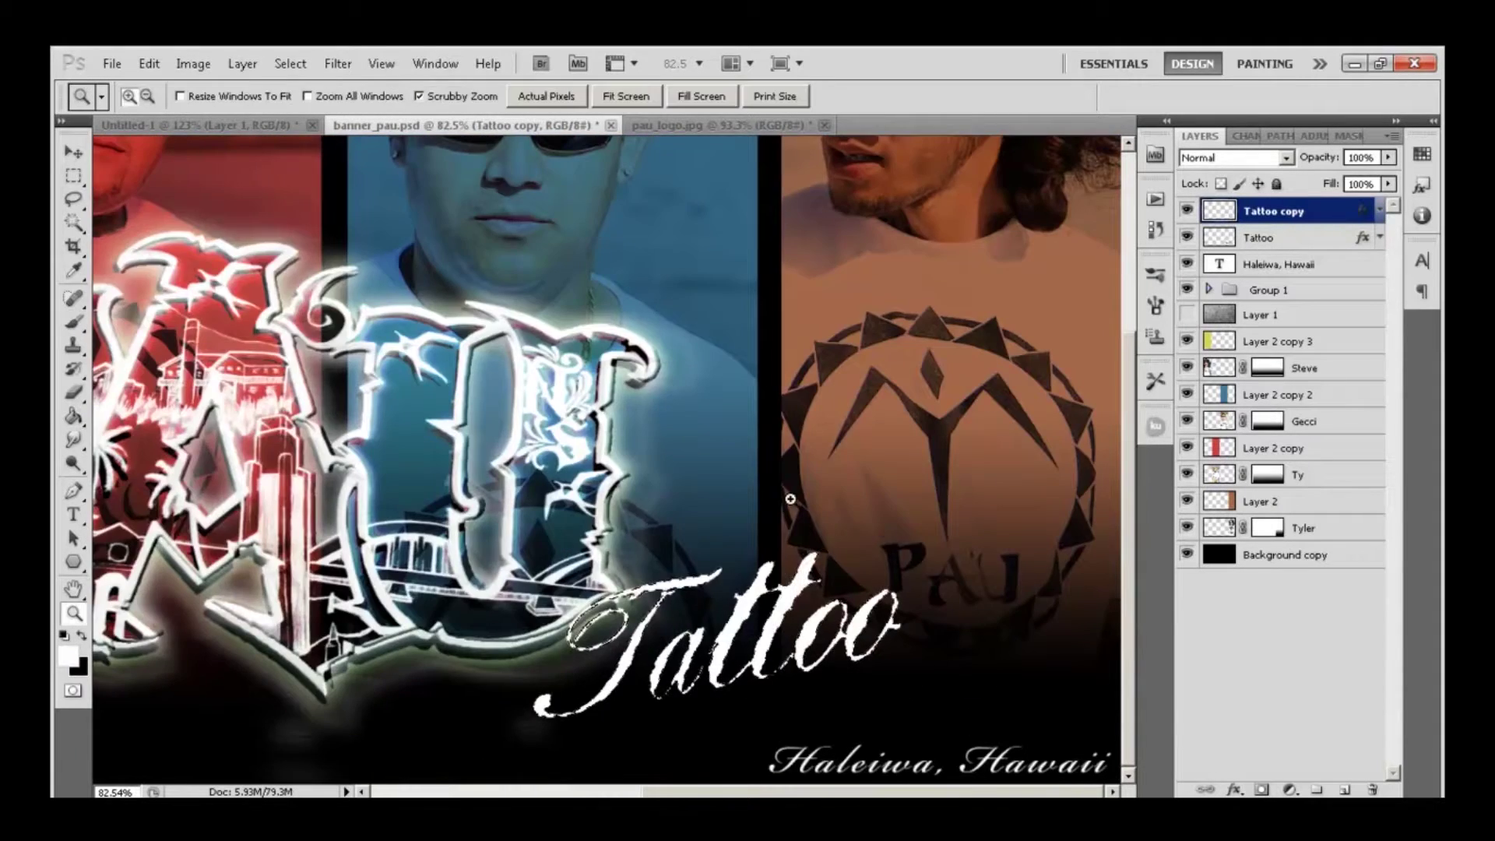
- Fill the letters on the original Tattoo layer with magenta and hide its Outer Glow and Stroke effects
key("m")
left_click(1383, 241)
left_click(1380, 237)
key("b")
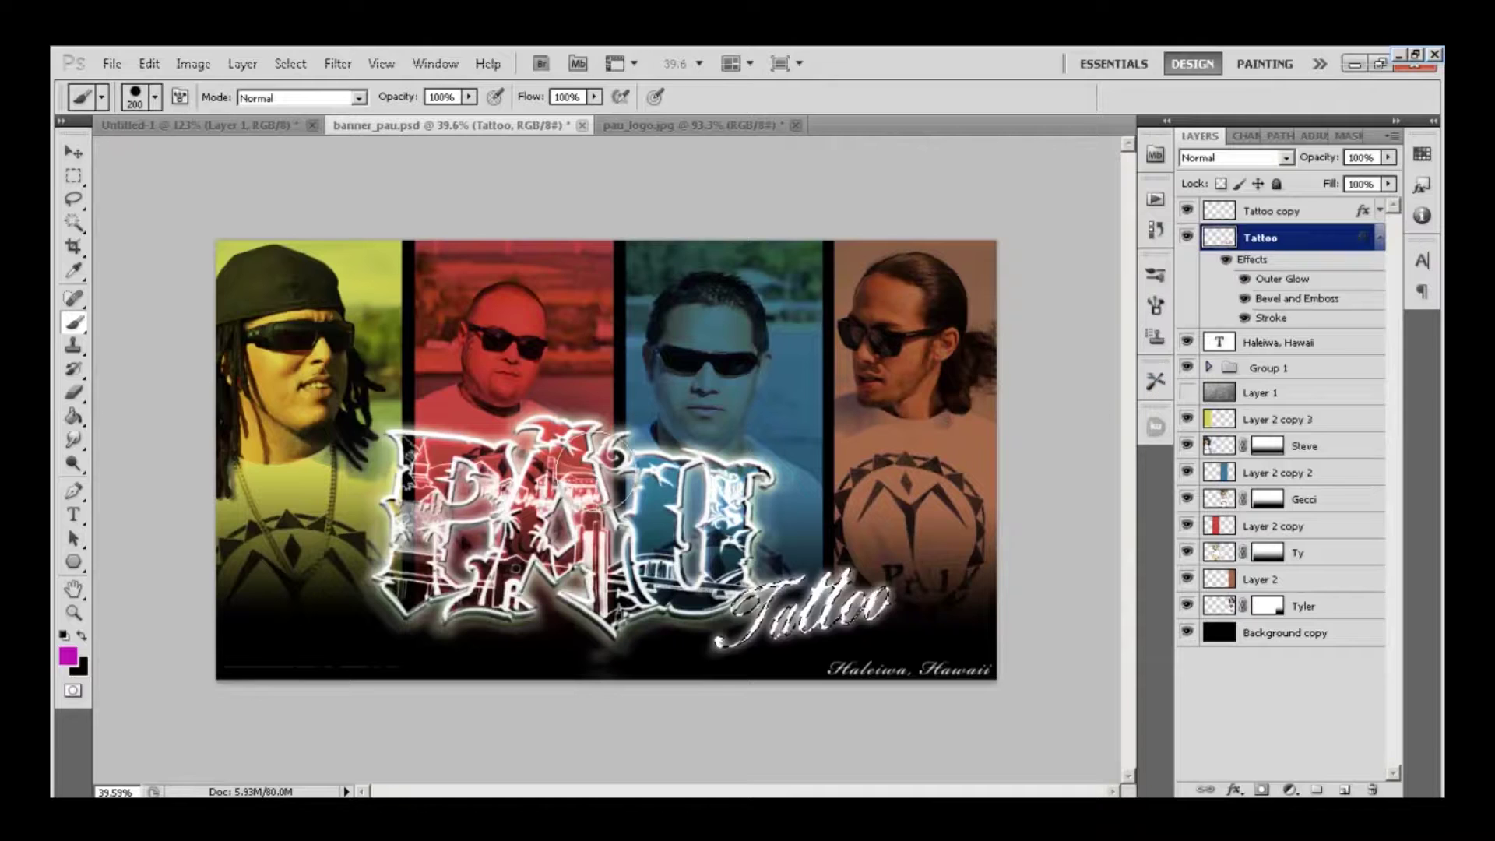
key("m")
key("z")
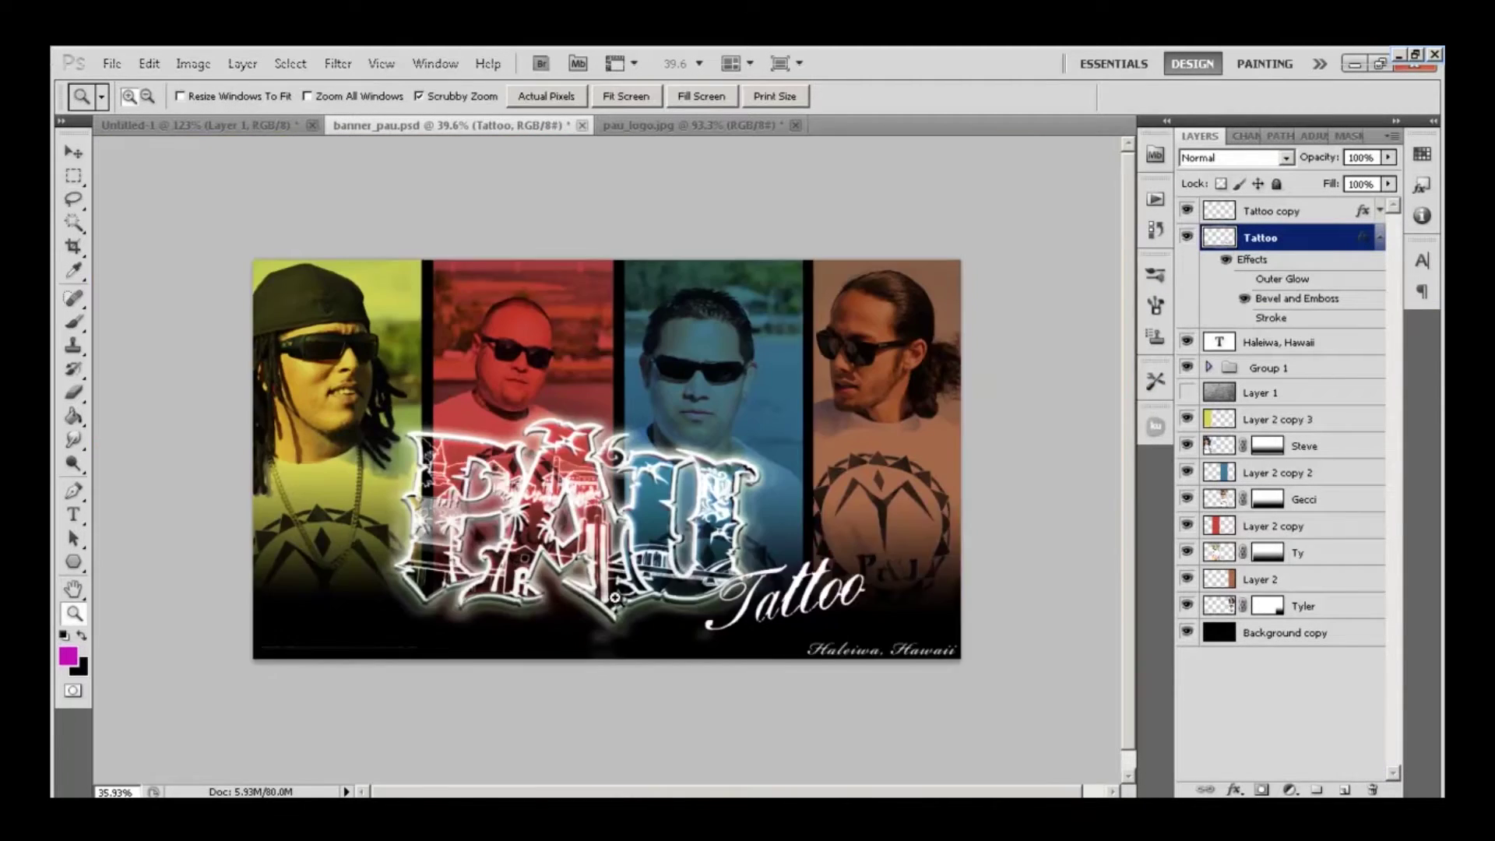
left_click(1190, 242)
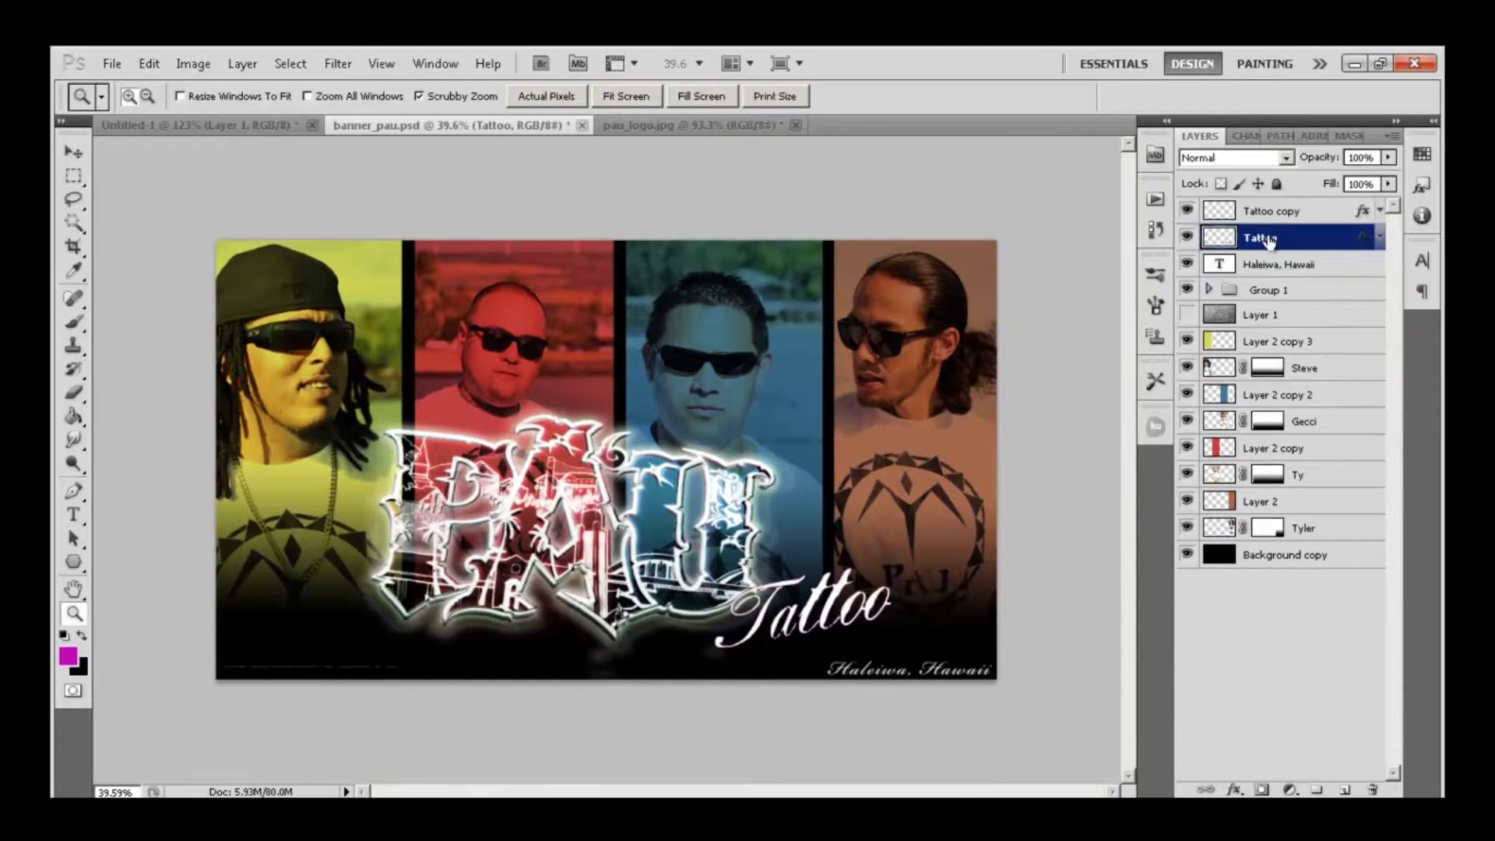
- Try a Motion Blur on the Tattoo layer with an angle of -13° and a distance of 19 pixels
left_click(338, 63)
left_click(596, 333)
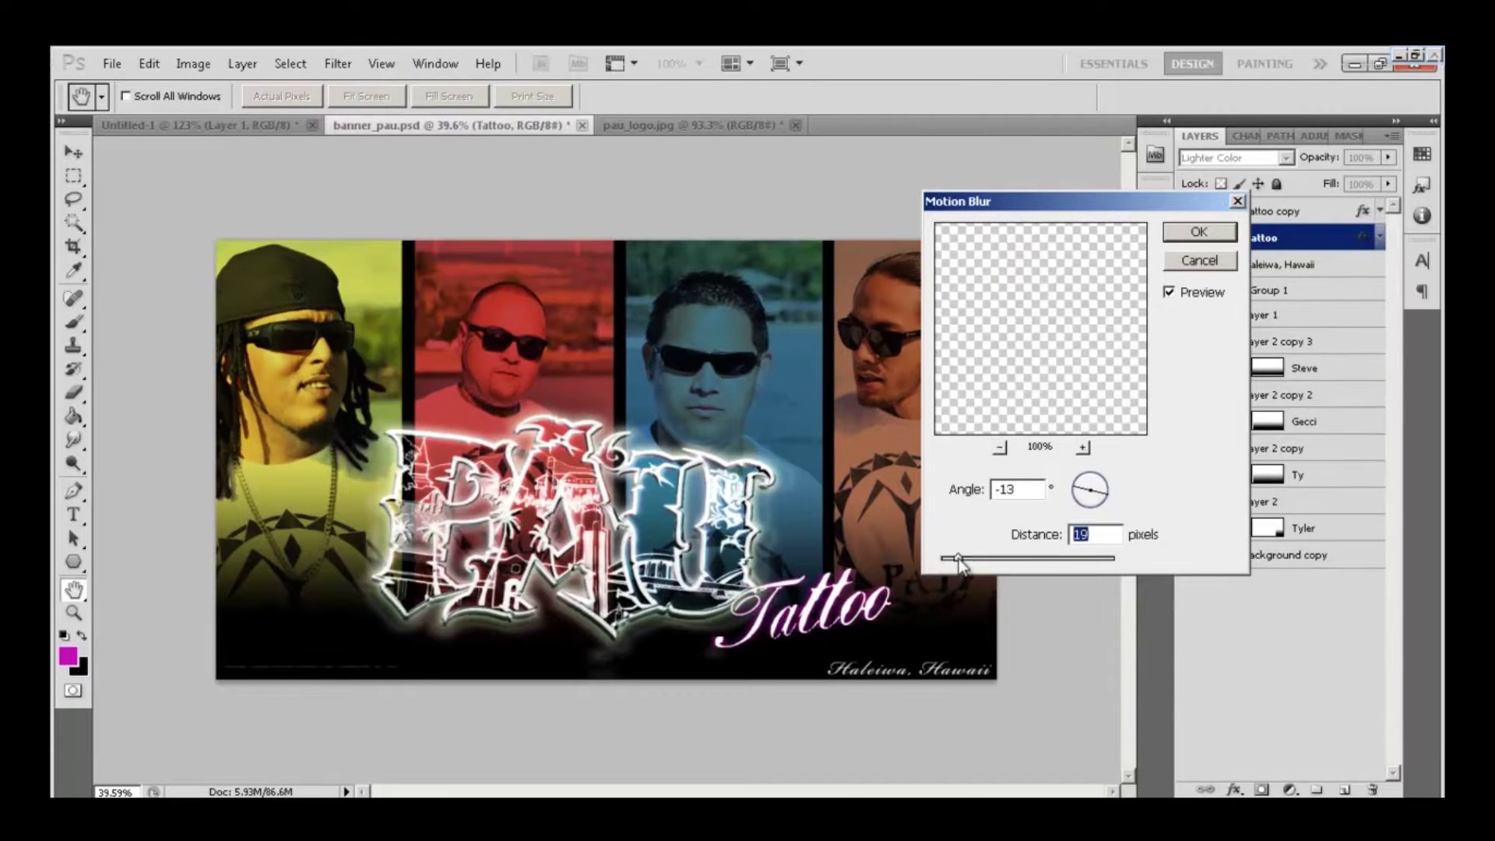
key("Escape")
double_click(1218, 238)
key("Escape")
key("v")
key("m")
- Return the magenta Tattoo layer to the Normal blend mode and check the layers inside Group 1
left_click(1287, 157)
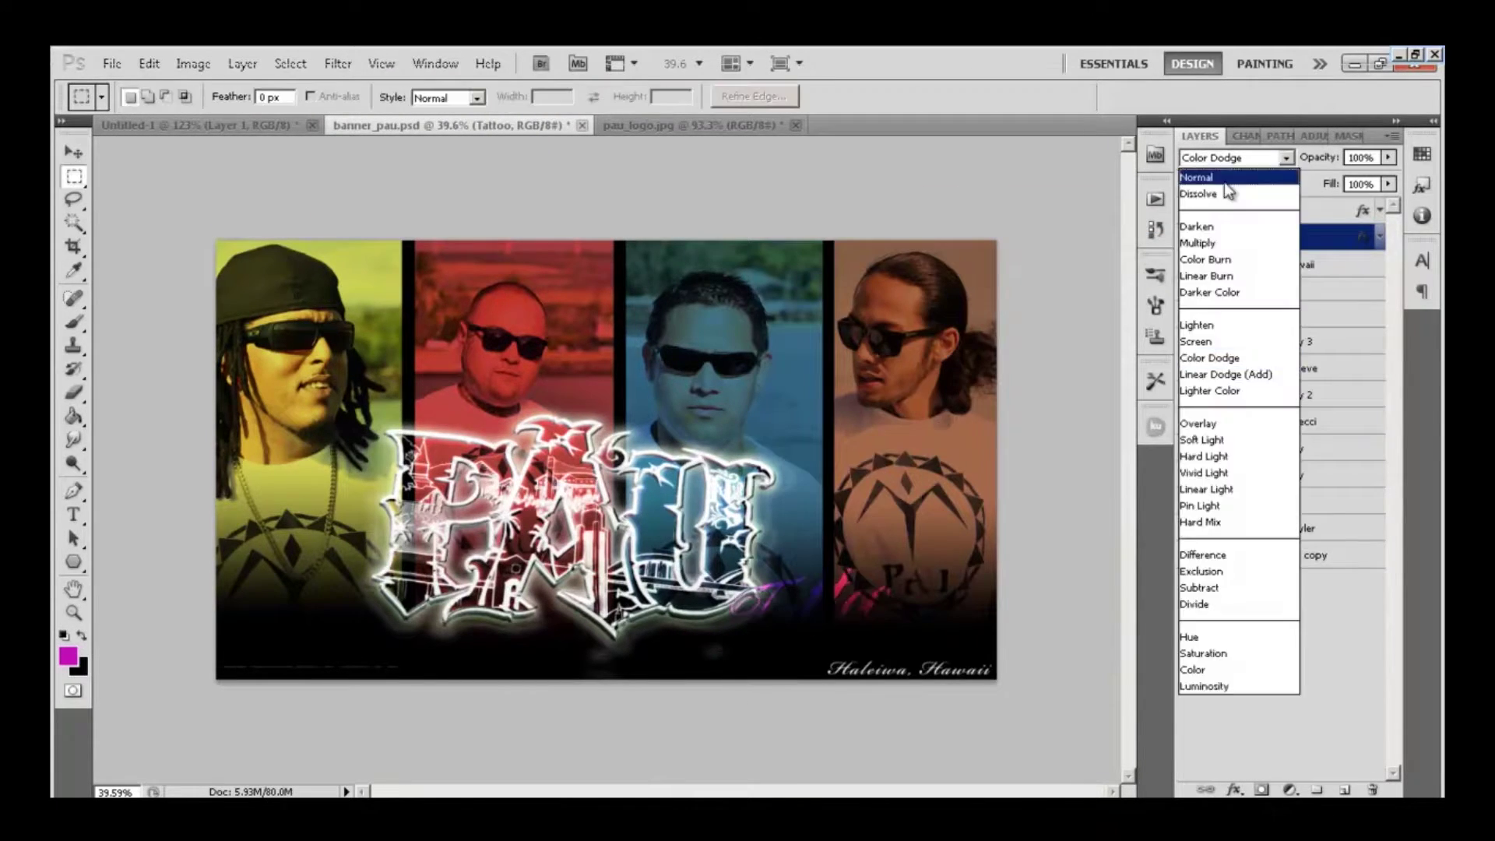
left_click(1286, 177)
left_click(1208, 289)
left_click_drag(1187, 315, 1185, 430)
left_click(1208, 290)
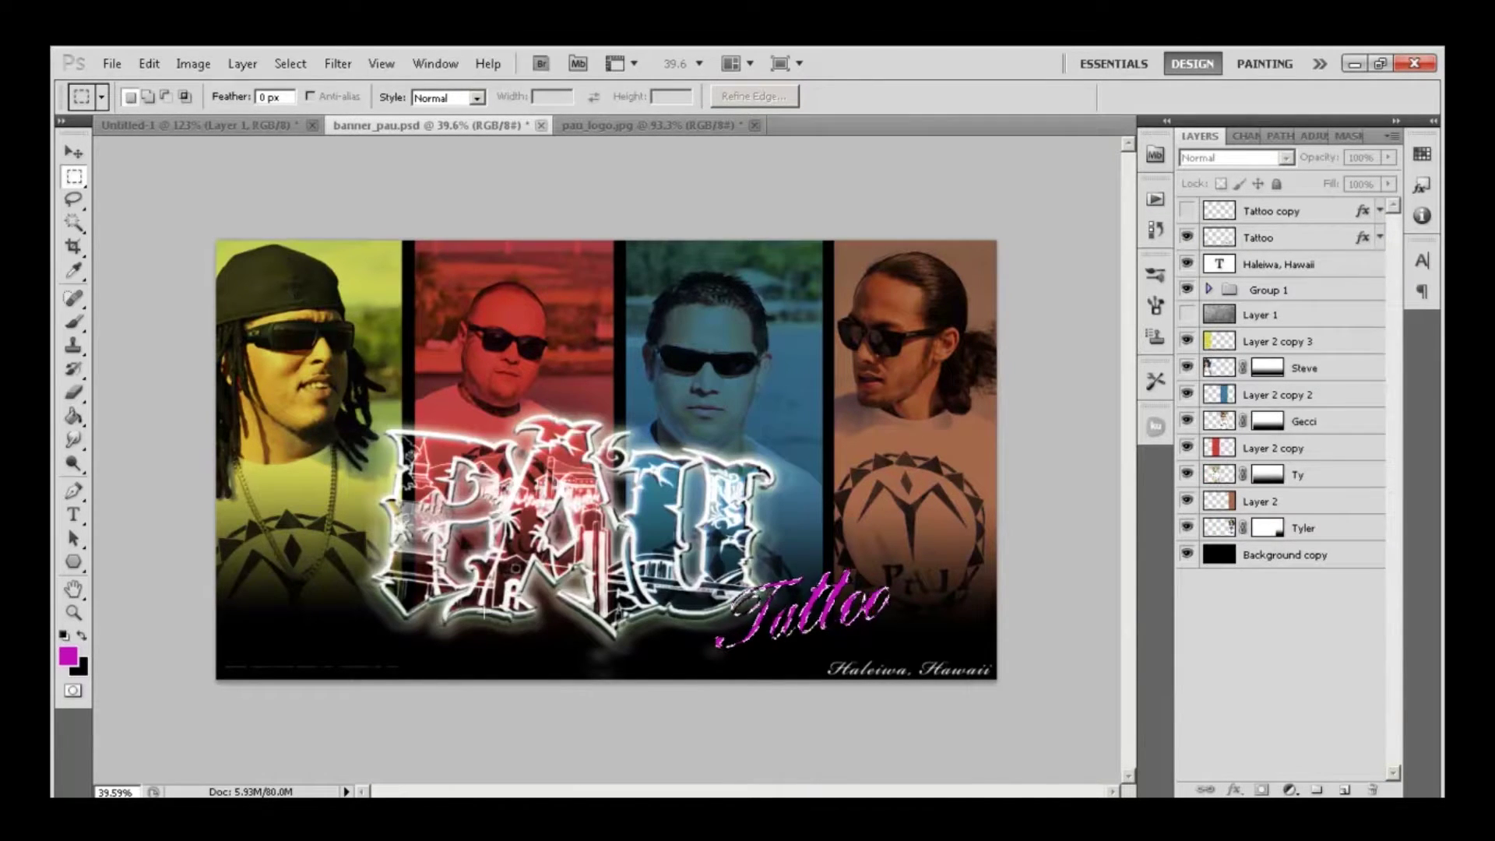
- Sample the yellow of the first panel as the foreground color and fill the Tattoo layer's letters with it
key("i")
left_click(257, 273)
left_click(67, 655)
key("Return")
key("m")
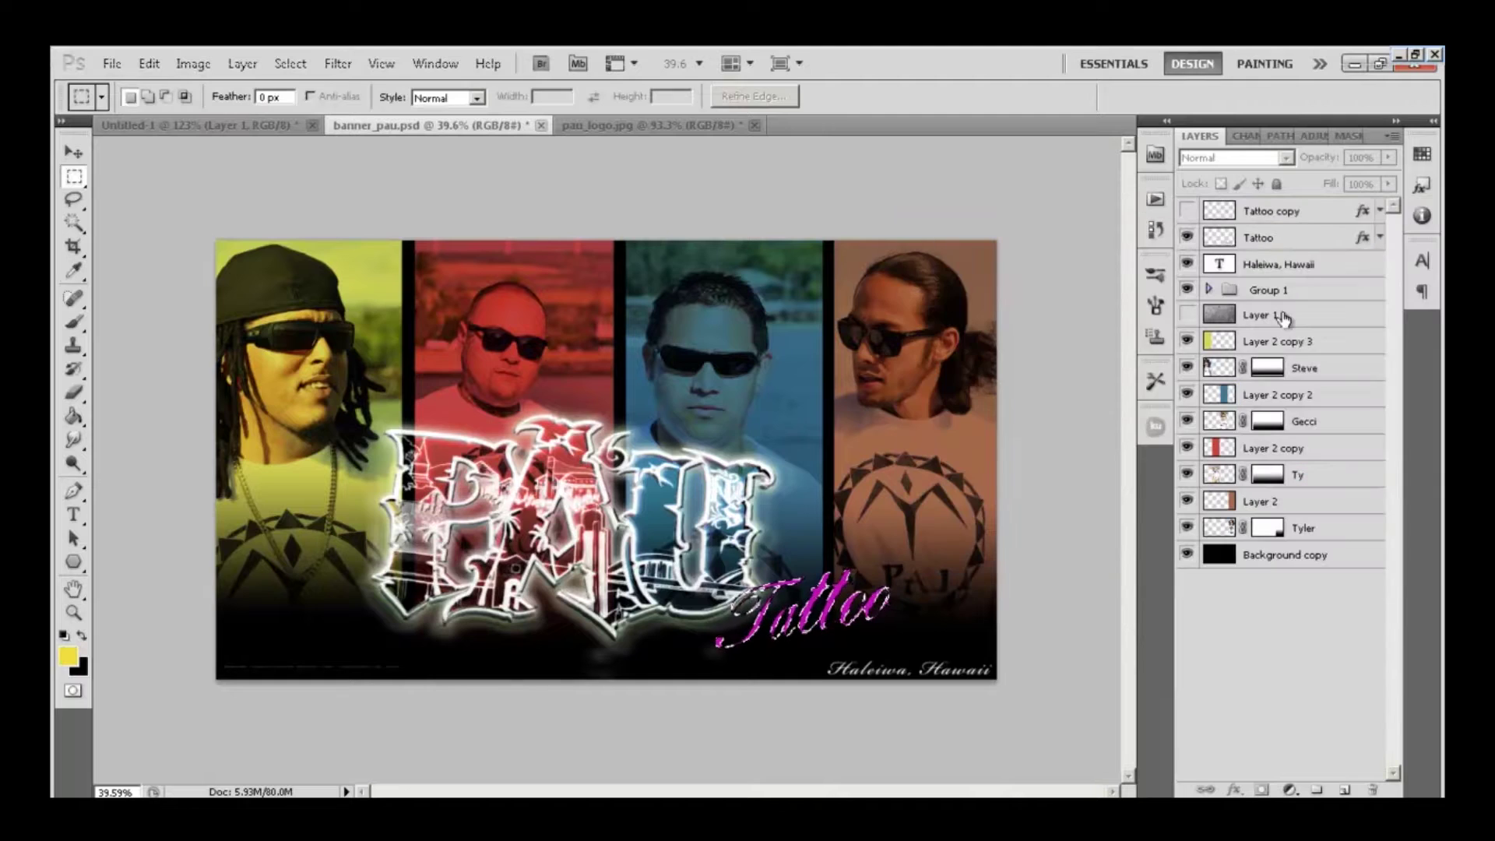
left_click(747, 617, "ctrl")
key("b")
key("alt+shift+BackSpace")
key("m")
- Set the yellow Tattoo layer to the Color Dodge blend mode and apply a Motion Blur to it
left_click(1235, 158)
left_click(1215, 355)
left_click(338, 63)
mouse_move(382, 237)
left_click(593, 337)
left_click_drag(993, 557, 1045, 561)
left_click(1192, 232)
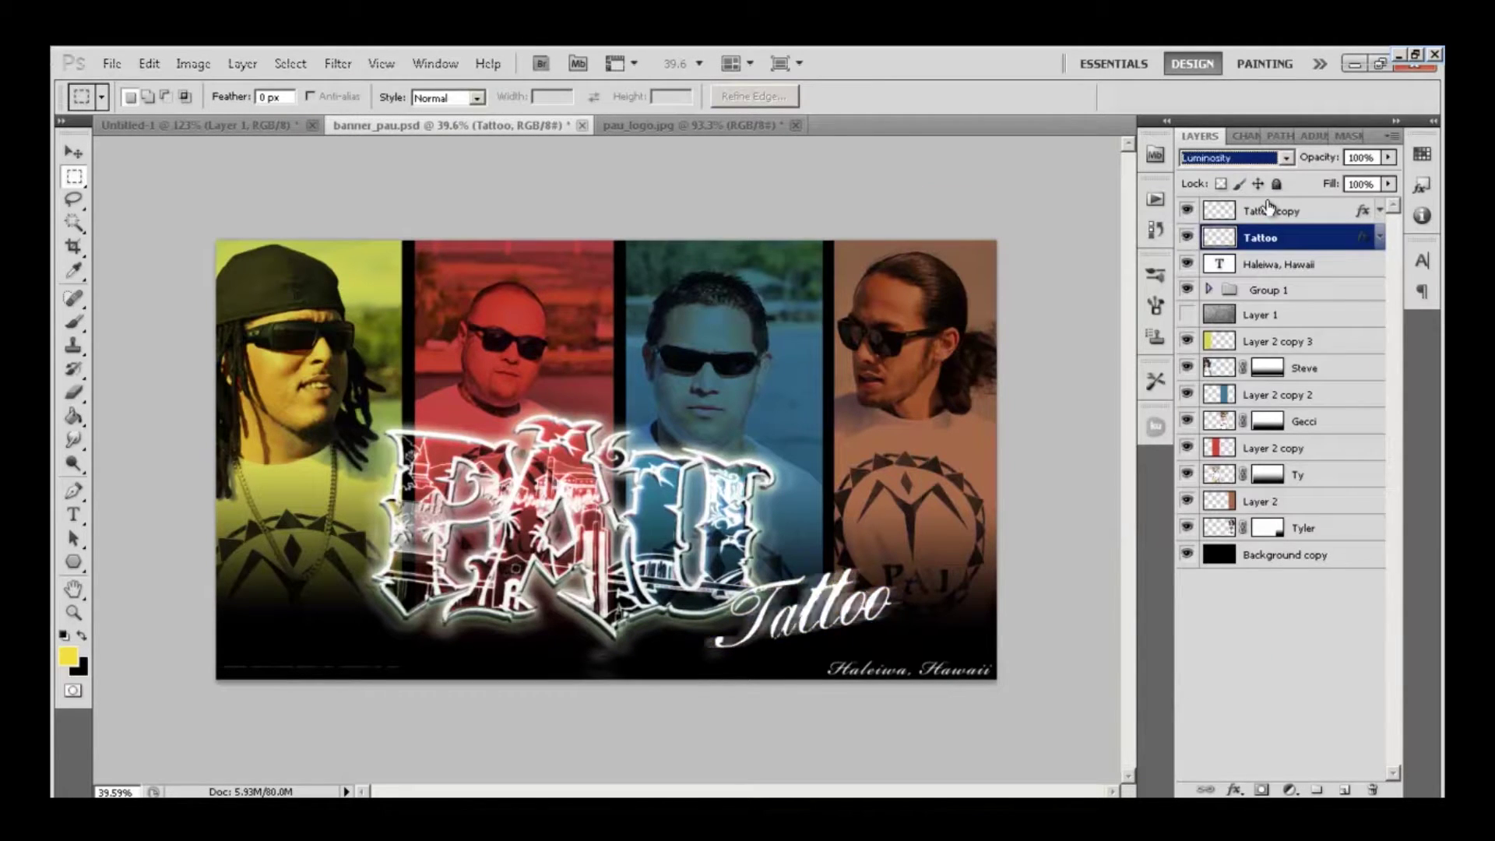
- Show the texture on Layer 1 and set its opacity to 41%
left_click(1187, 315)
left_click(1277, 314)
left_click(1388, 158)
mouse_move(1339, 176)
left_mouse_down()
mouse_move(1369, 180)
mouse_move(1330, 176)
left_mouse_up()
- Try a Vibrance adjustment on Layer 1 with vibrance +33 and saturation +85
left_click(193, 63)
mouse_move(234, 114)
left_click(514, 190)
left_click_drag(1118, 336, 1208, 336)
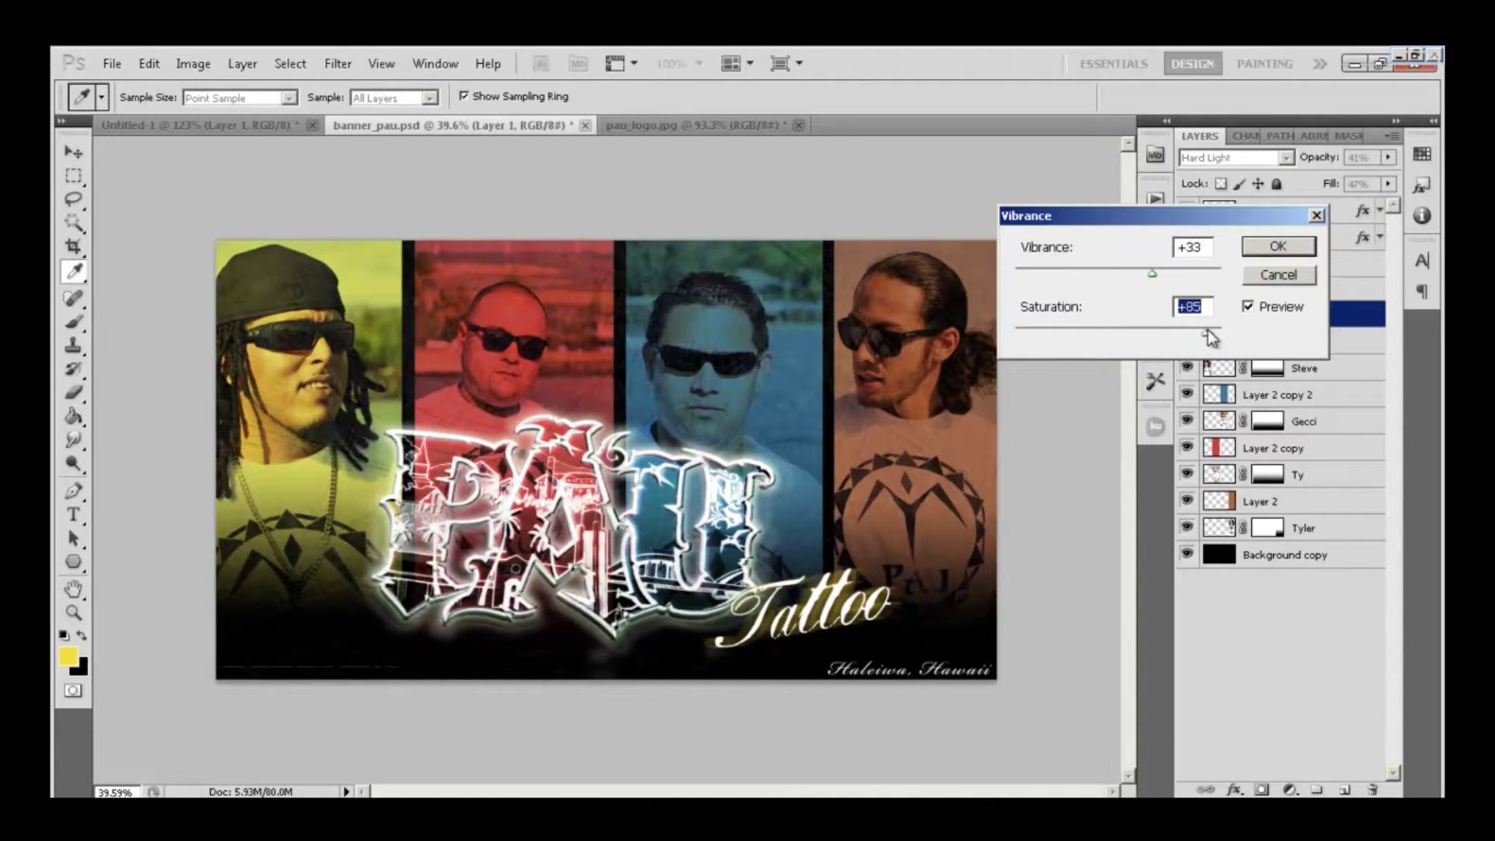
left_click(1278, 277)
- Apply Shadows/Highlights to Layer 1 with shadow tonal width 81%, highlight amount 49% and highlight radius 116 px
left_click(193, 63)
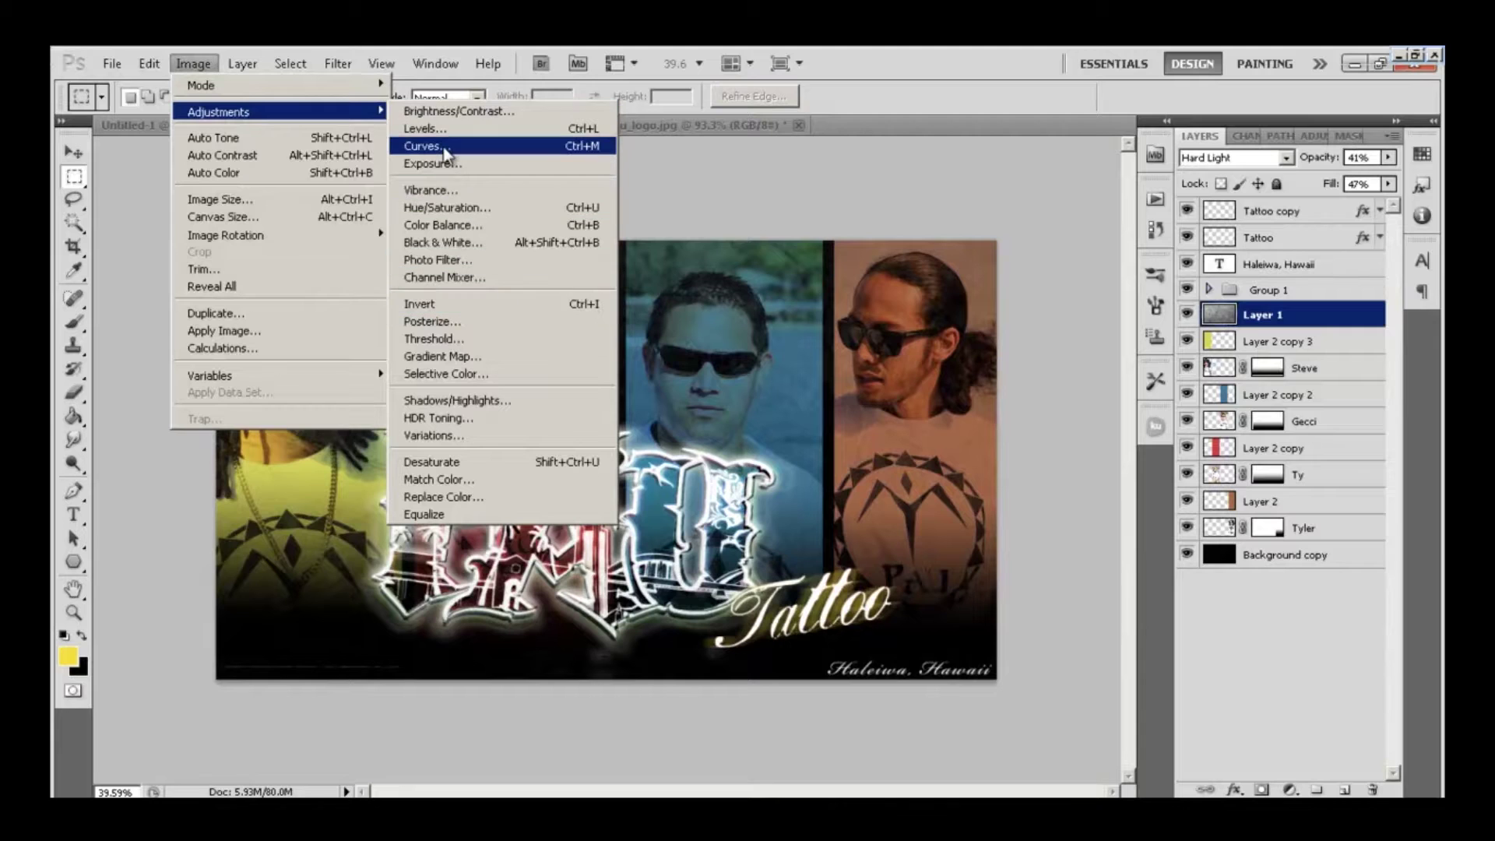
left_click(457, 400)
left_click_drag(1196, 241, 1267, 240)
left_click_drag(1080, 367, 1193, 368)
left_click_drag(1114, 462, 1204, 462)
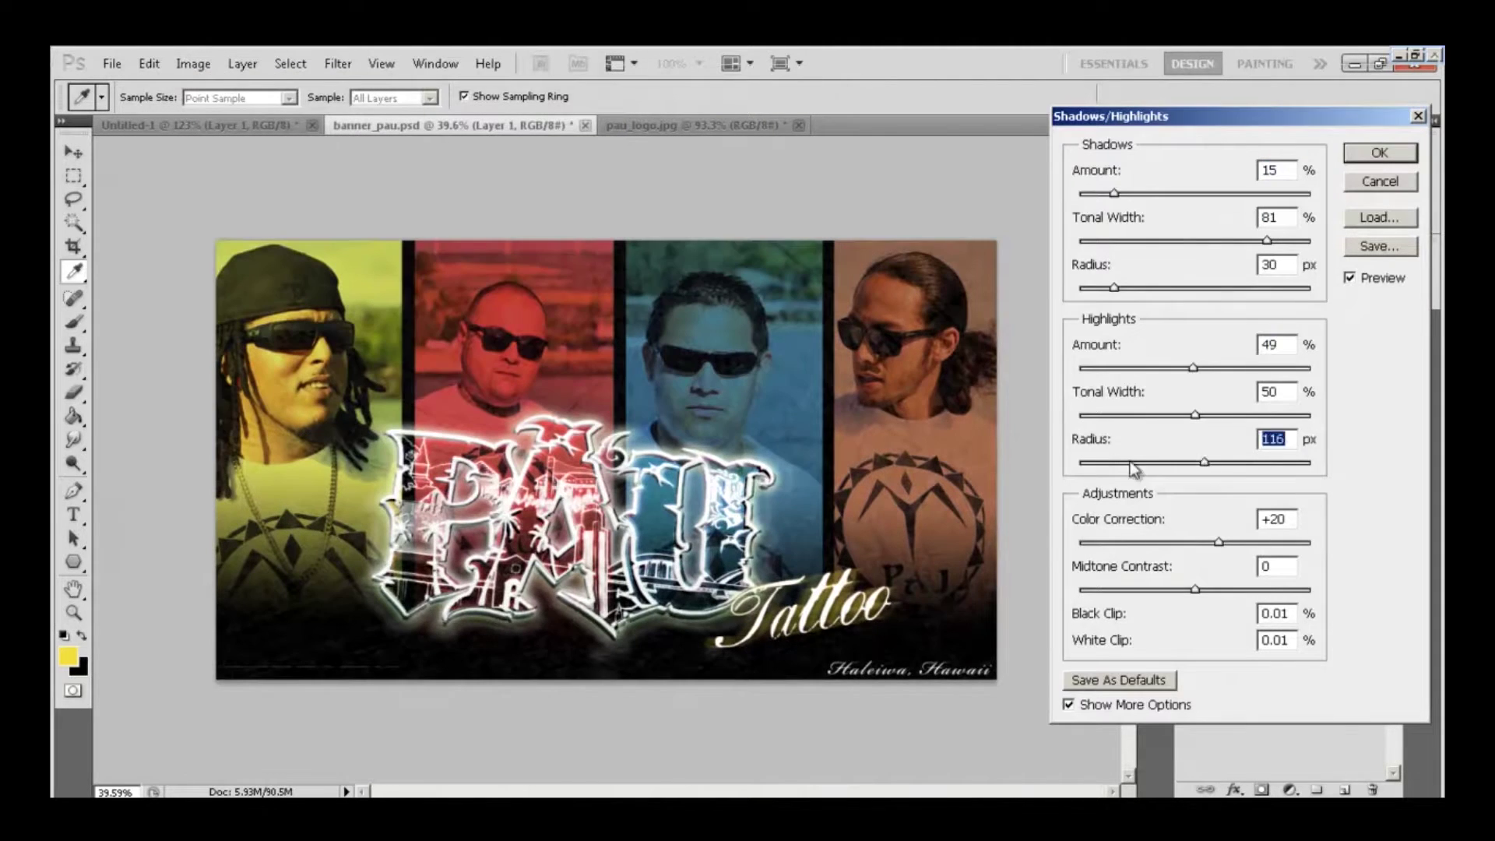
left_click(1394, 155)
- Compare the blend modes on Layer 1 and choose one that blends its texture subtly into the panels
left_click(1235, 157)
left_click(1243, 290)
key("Down")
key("Down")
key("Down")
key("Down")
key("Down")
key("Down")
key("Down")
key("Down")
key("Down")
key("Down")
key("Down")
key("Down")
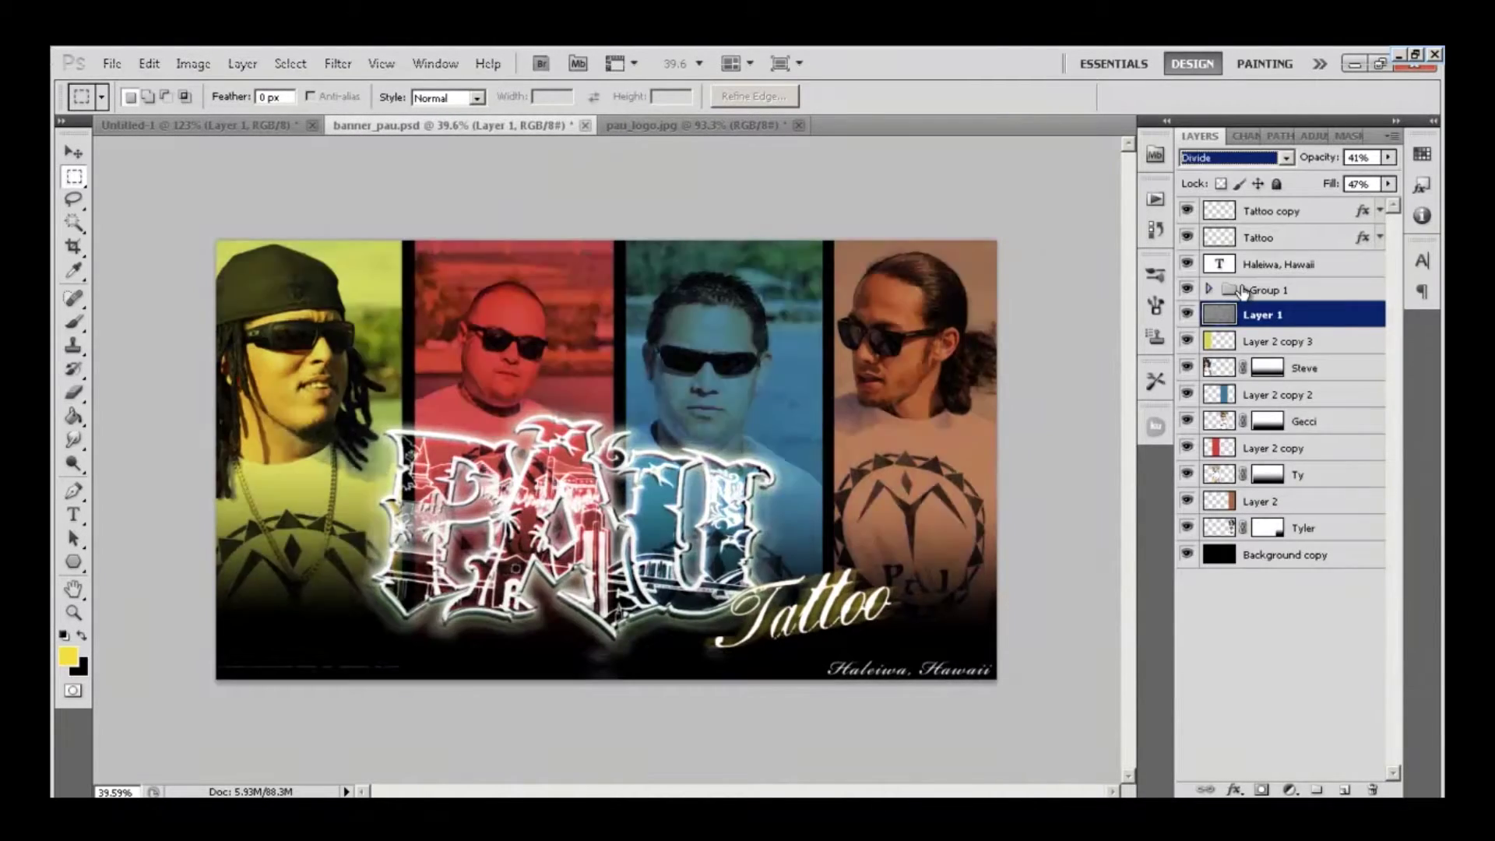
key("Up")
key("Up")
key("Up")
key("Up")
key("Up")
key("Up")
key("Up")
key("Up")
key("Up")
key("Up")
key("Up")
key("Up")
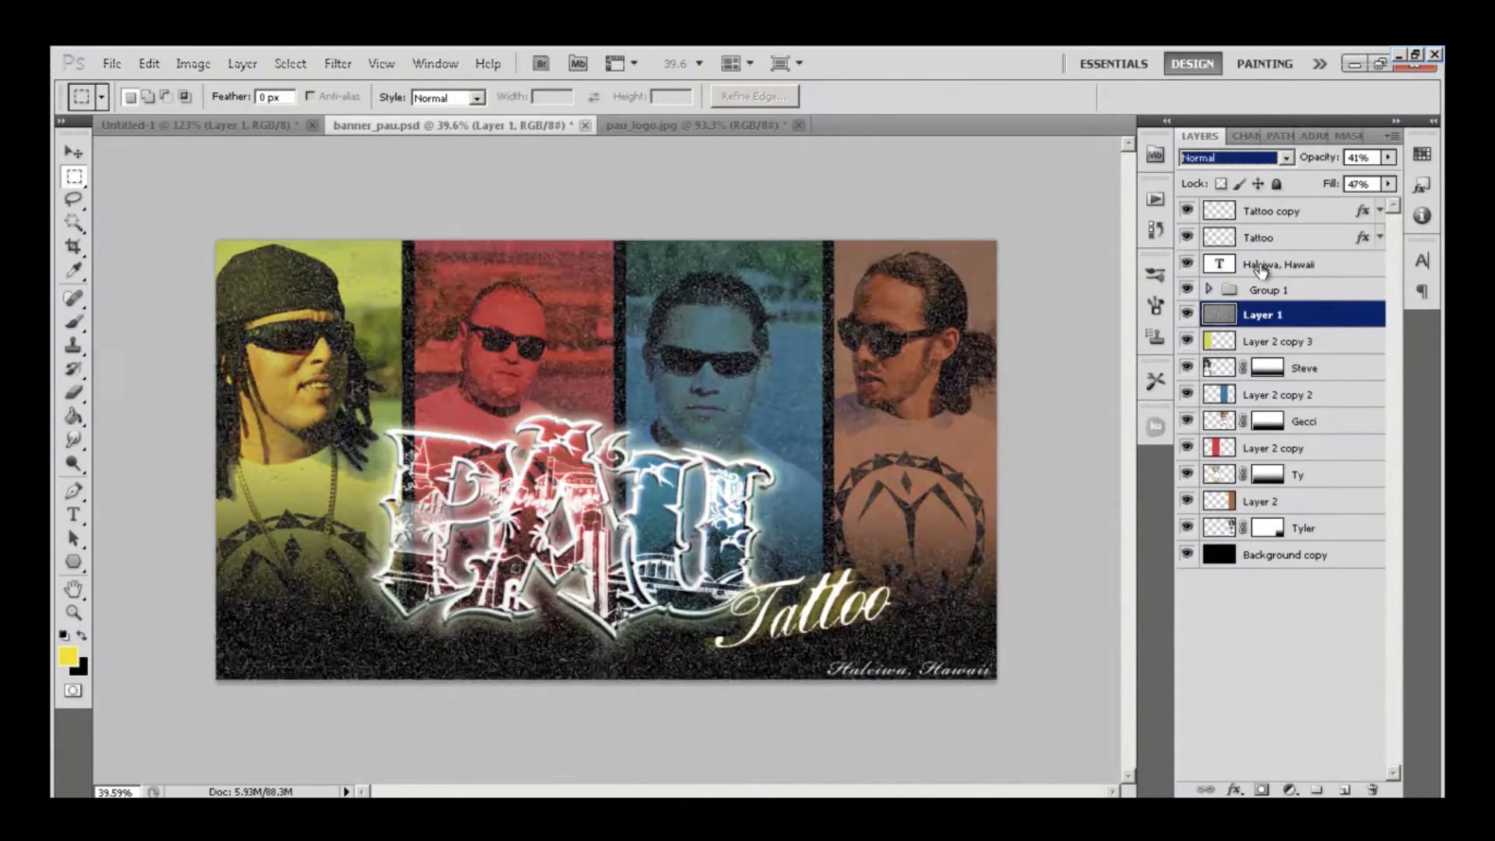
key("Down")
key("Down")
key("Down")
key("Down")
key("Down")
key("Down")
- Move the PAU logo group down and to the right so it overlaps the Tattoo text, and select Tattoo copy
key("alt+]")
key("v")
left_click_drag(625, 520, 660, 567)
left_click(756, 596, "ctrl")
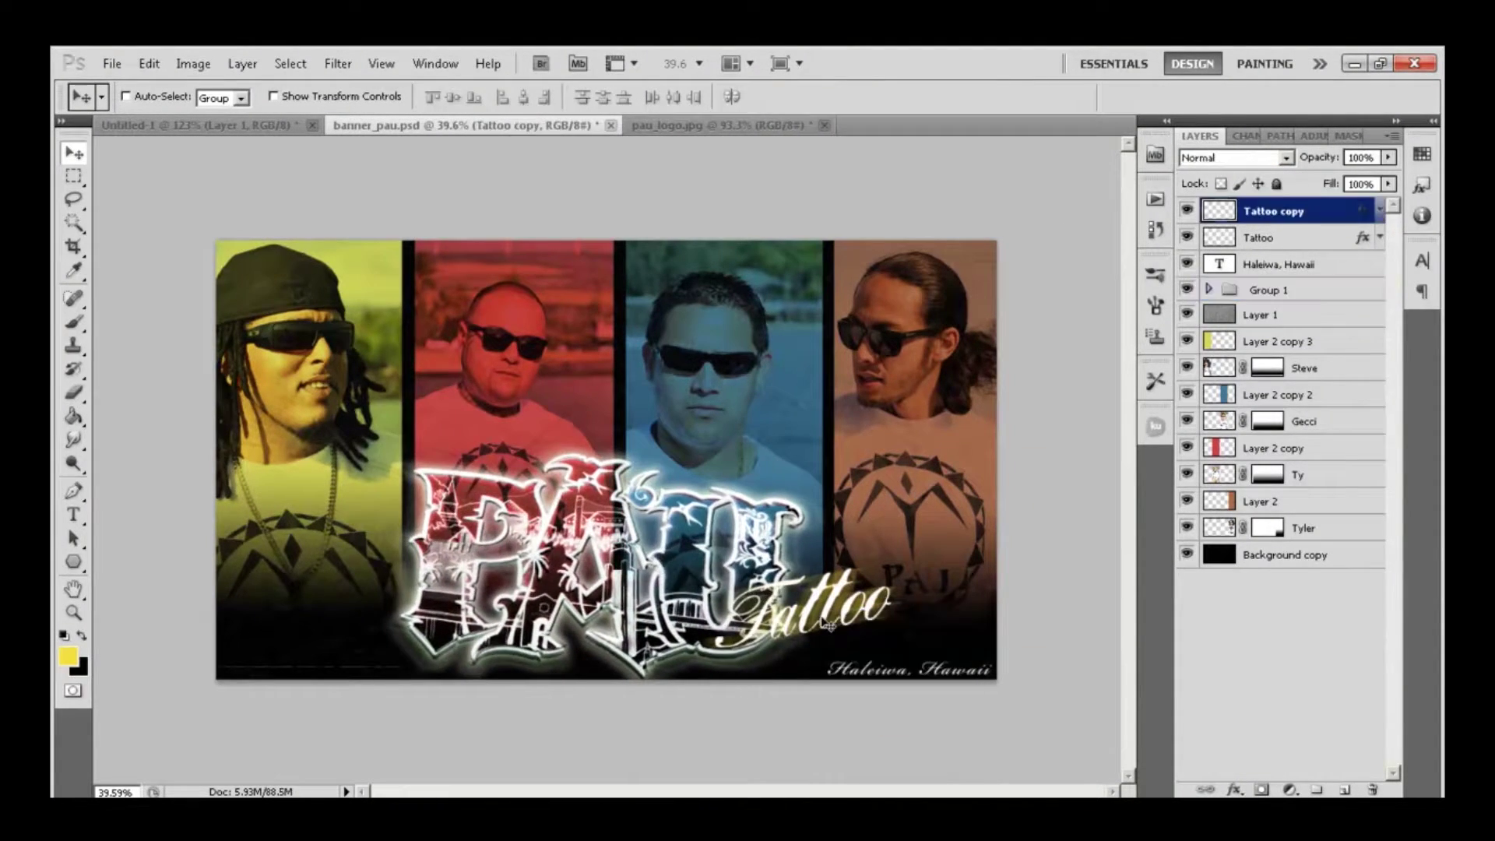
- Move the two Tattoo text layers right so the text sits past the end of the PAU logo, and flatten the banner
left_click(1317, 238, "shift")
left_click_drag(845, 612, 896, 611)
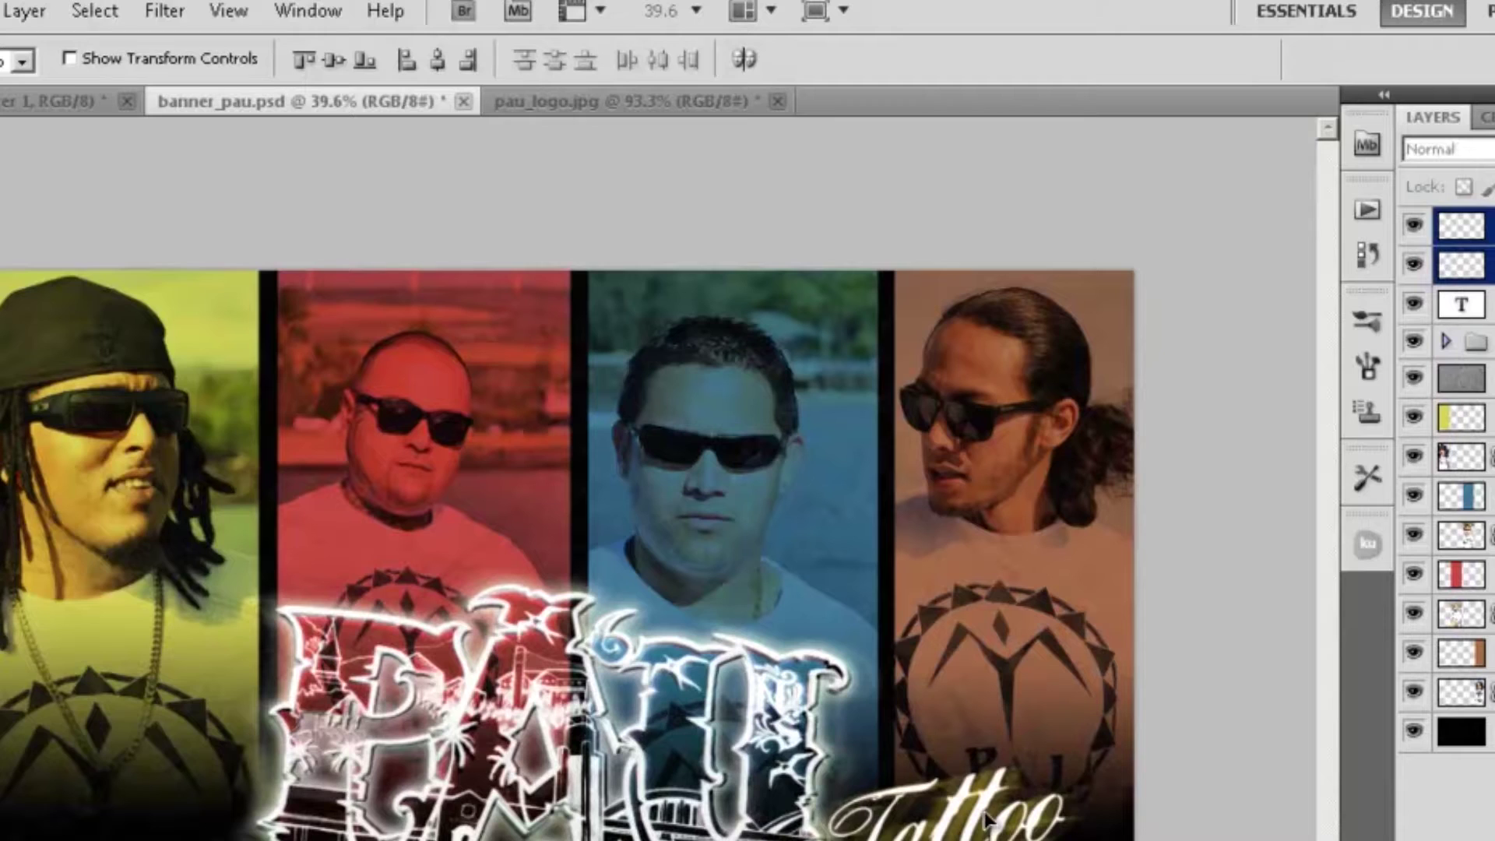
key("m")
- Try several Knoll Light Factory flare presets on the flattened banner and apply a red flare centered on the Tattoo text
left_click(112, 63)
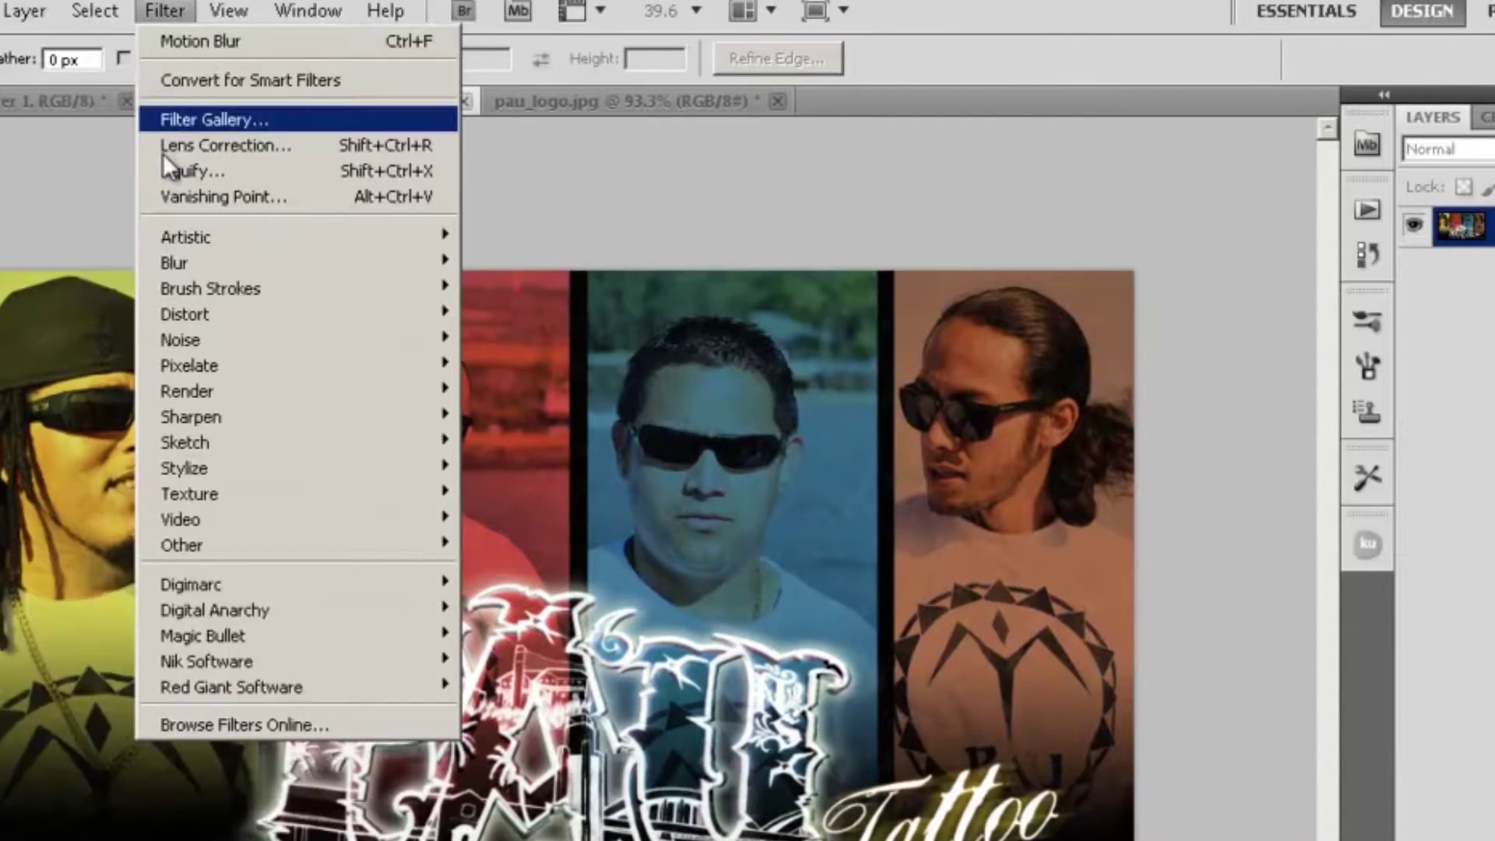
mouse_move(436, 687)
left_click(502, 685)
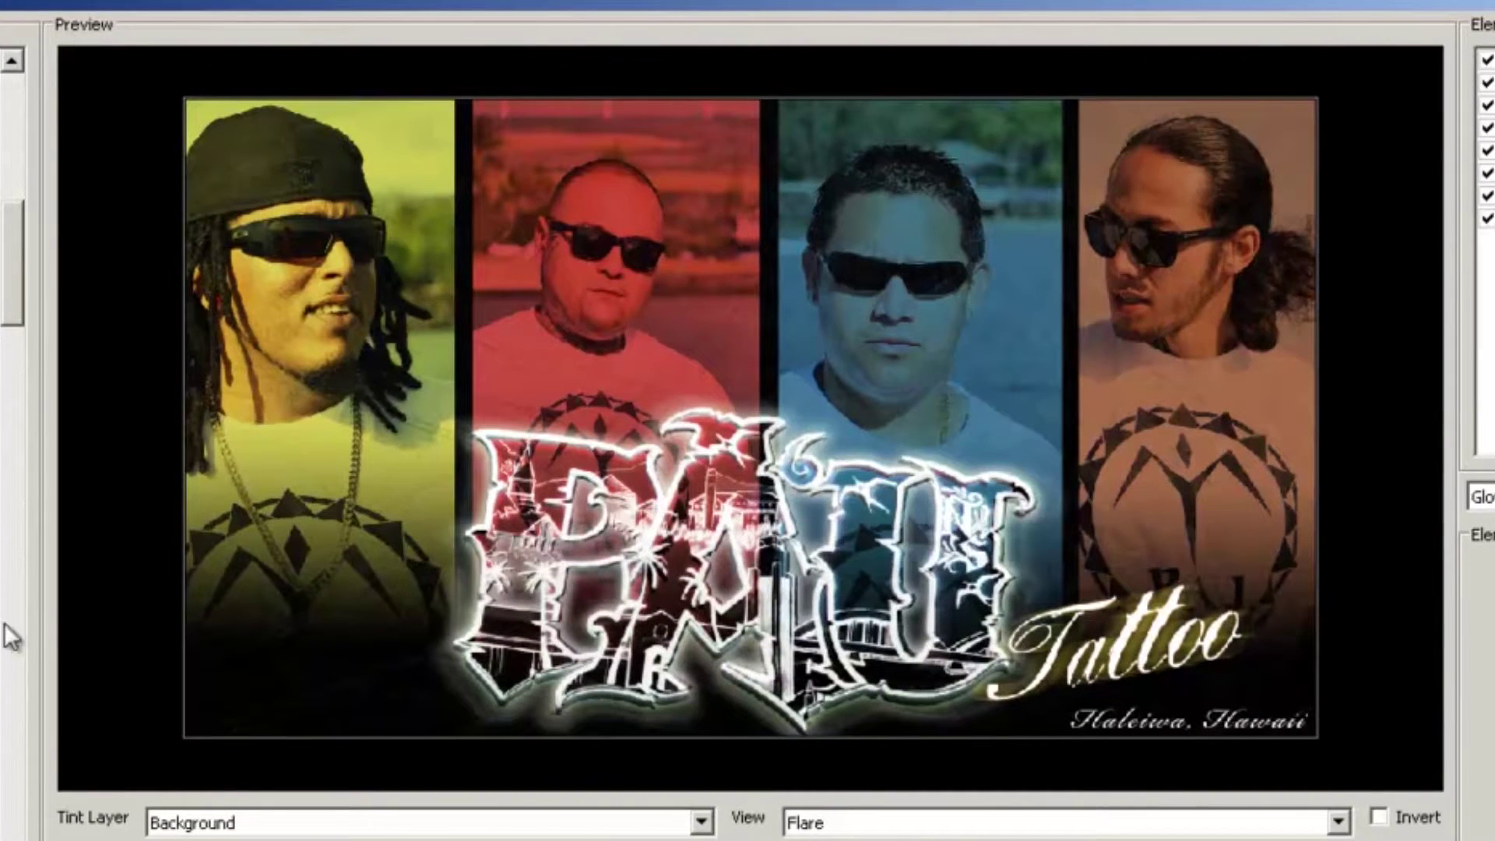
left_click_drag(442, 483, 1320, 718)
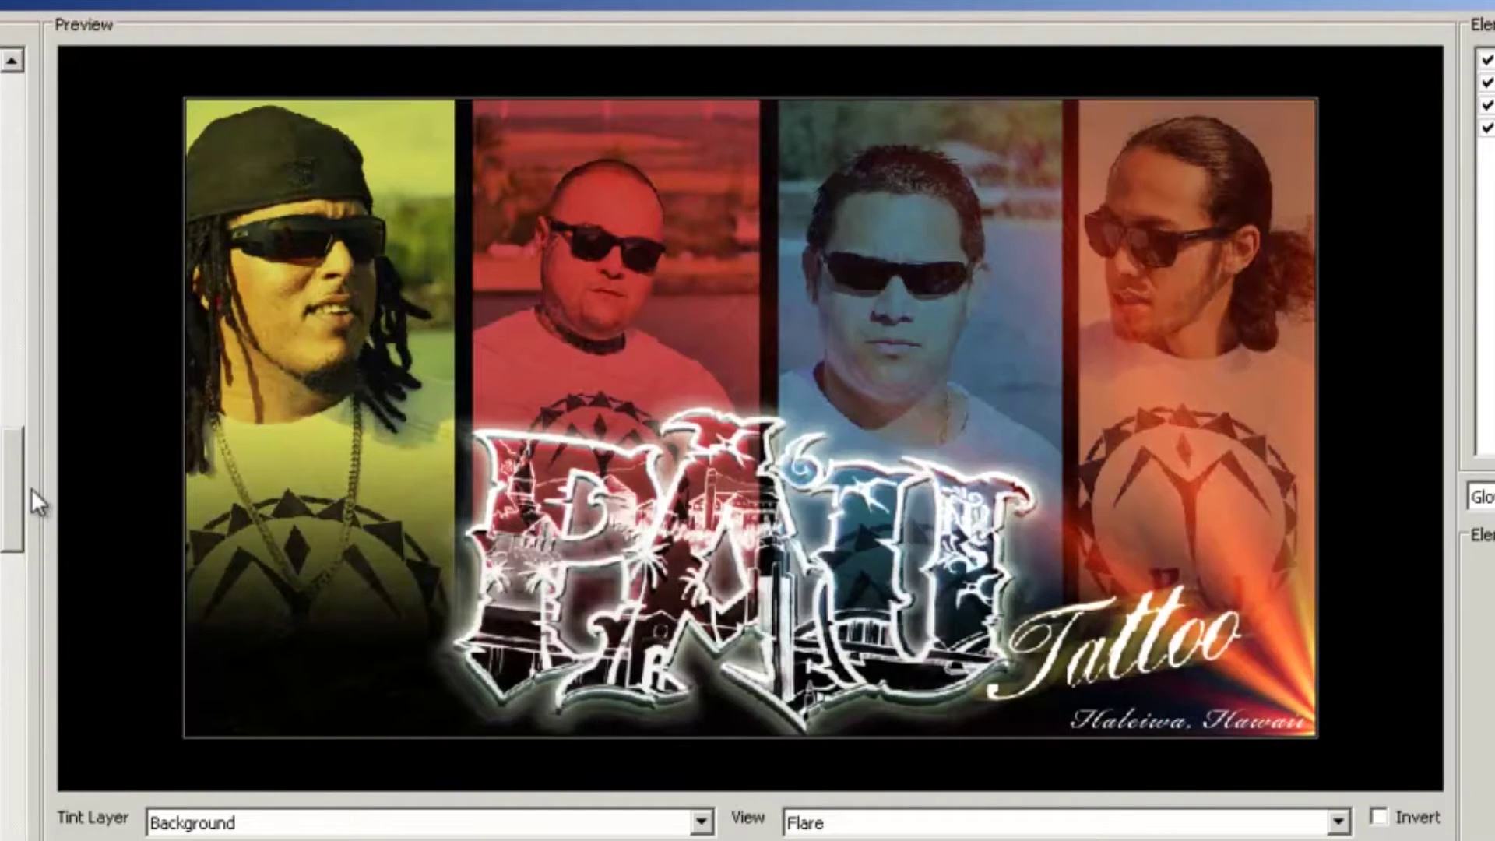
scroll(31, 489, "down", 3)
left_click_drag(558, 344, 350, 616)
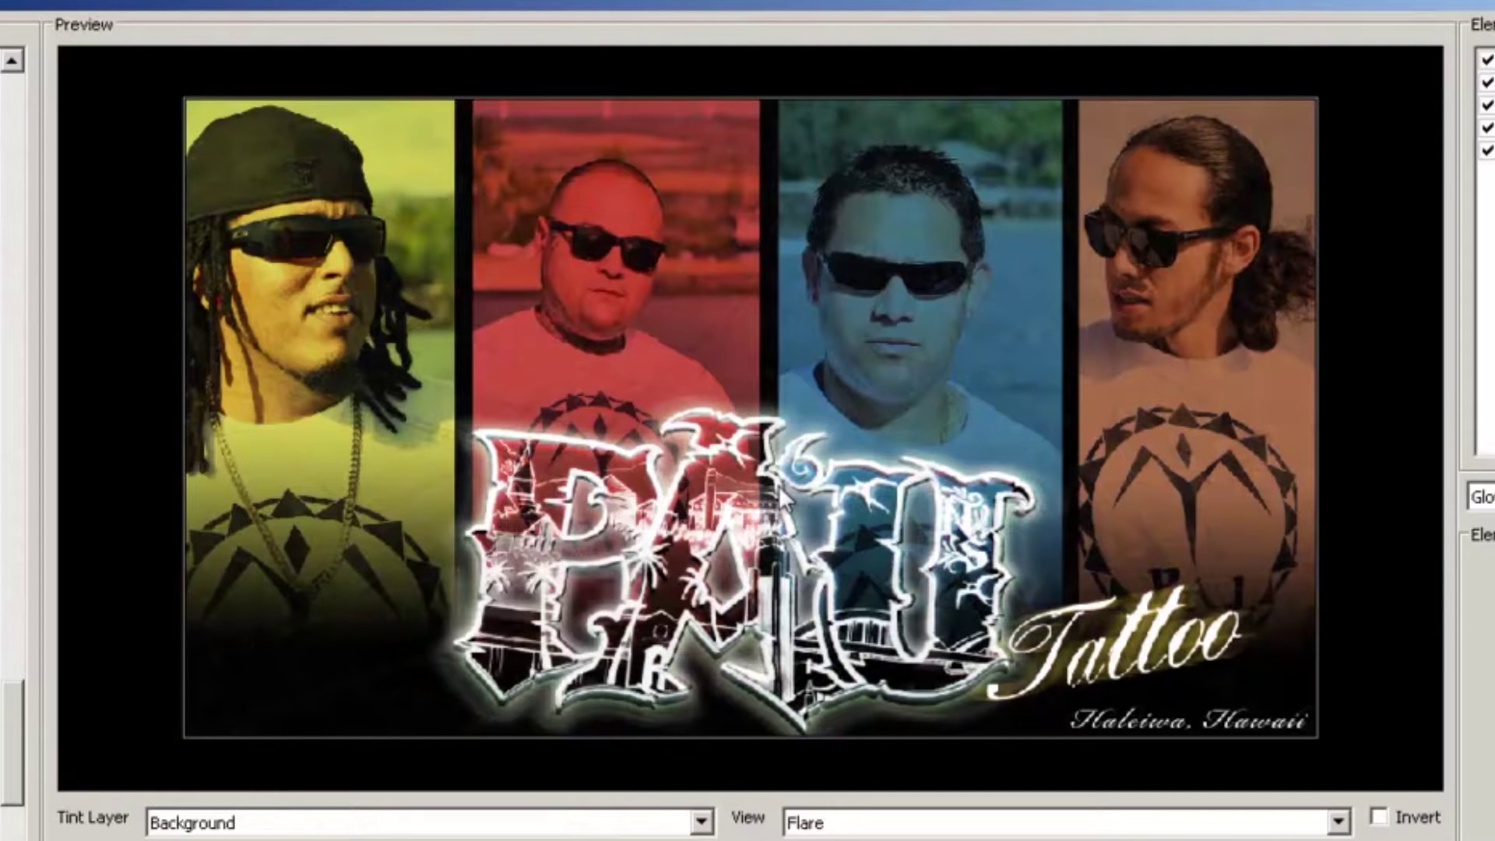
left_click_drag(1218, 684, 1297, 689)
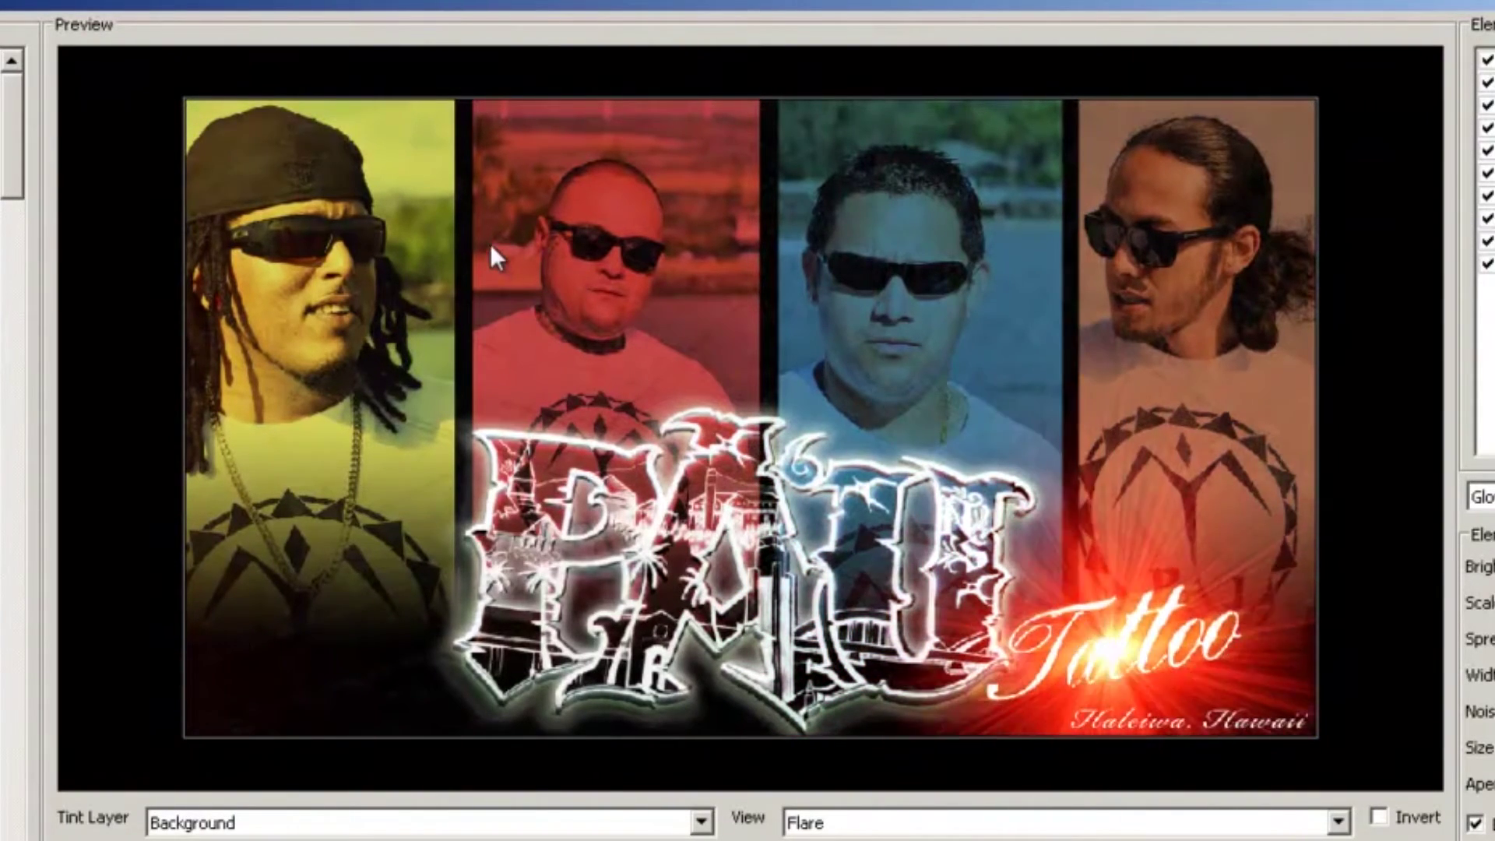
scroll(749, 429, "up", 5)
scroll(749, 417, "down", 5)
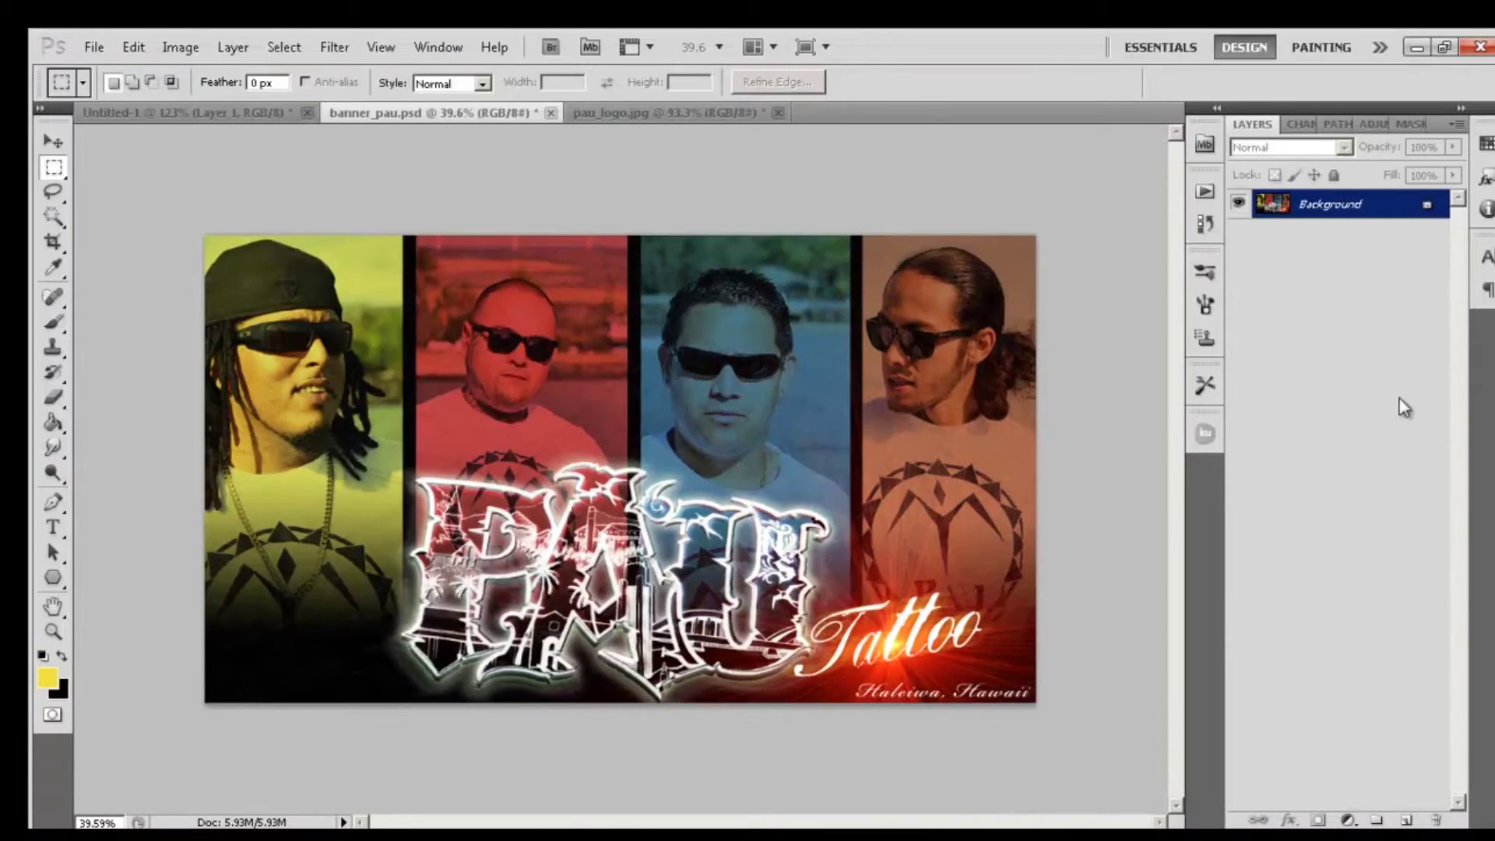
- Start another Knoll Light Factory flare on the banner and randomize its light elements several times at randomness 100
left_click(335, 46)
mouse_move(444, 505)
left_click(554, 537)
left_click(1213, 803)
left_click(1206, 801)
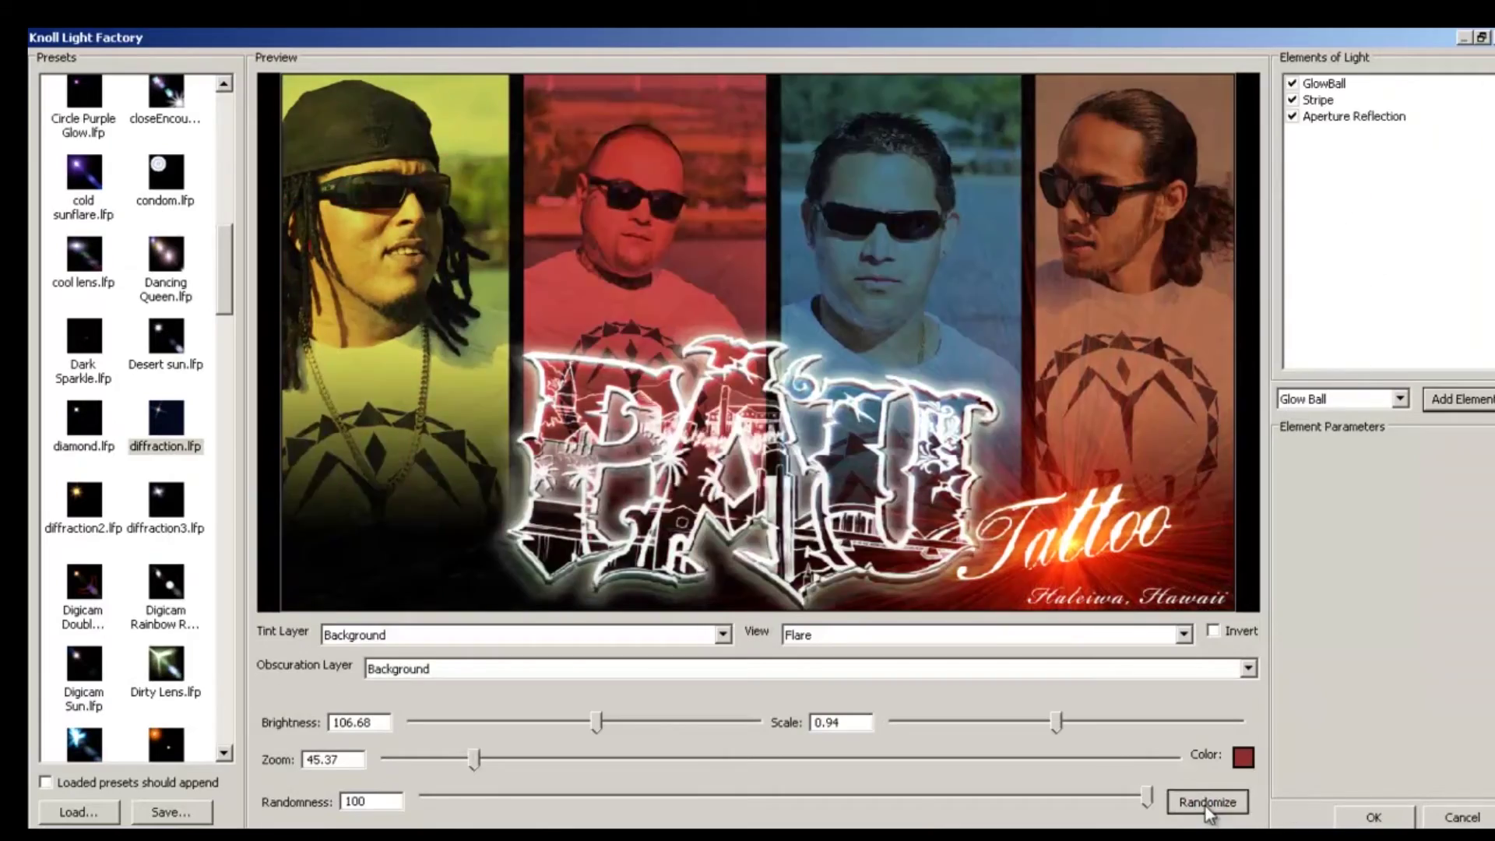
left_click(1206, 801)
left_click(1207, 801)
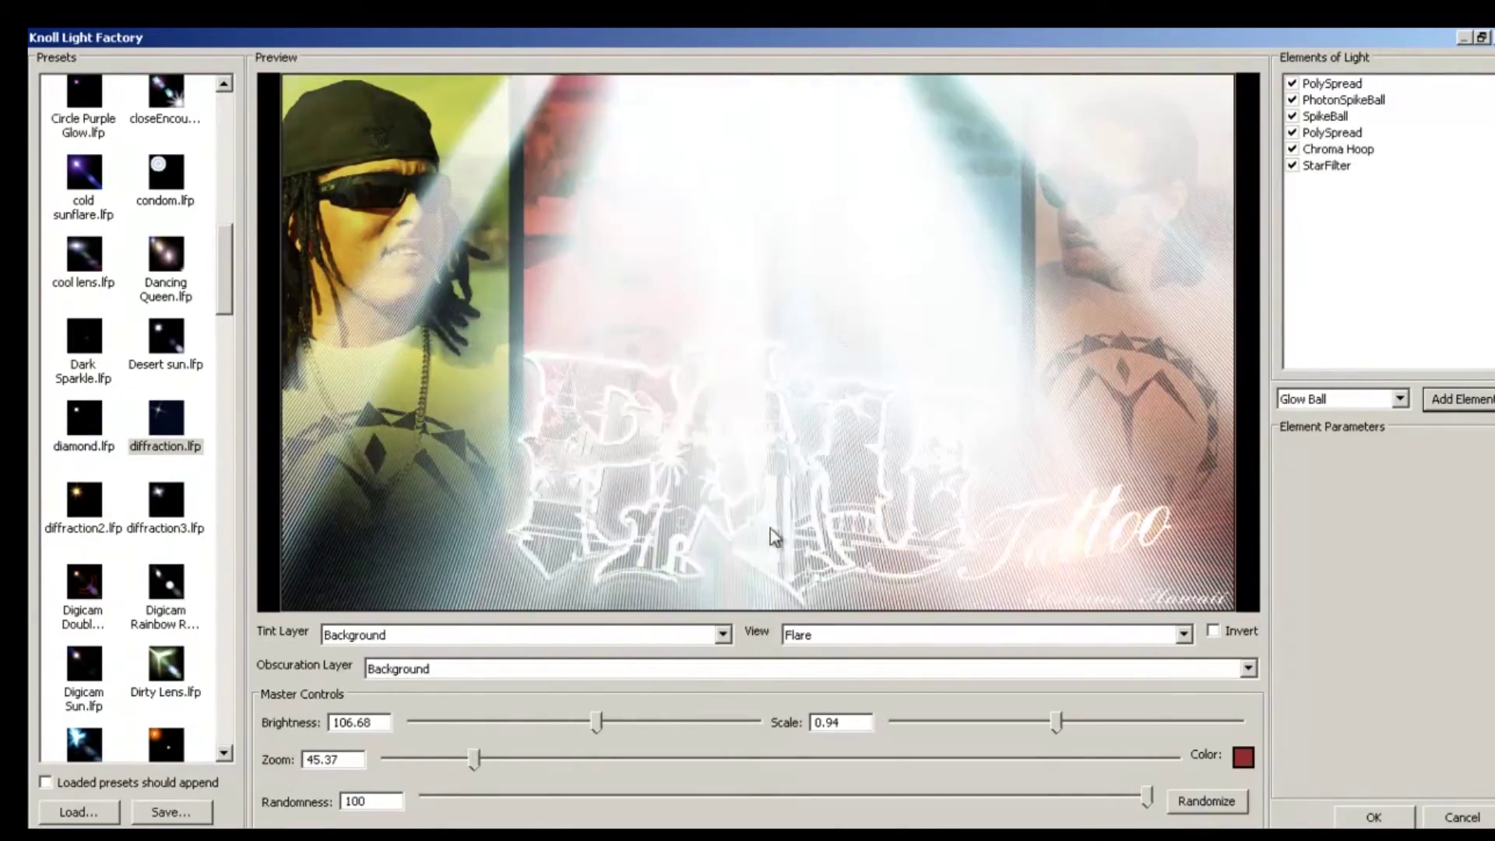
- Apply a randomized green flare in the banner's lower-left area, with brightness 26.68, scale 0.97 and obscuration layer None
left_click_drag(596, 722, 460, 722)
left_click_drag(1056, 722, 1085, 722)
left_click(1184, 634)
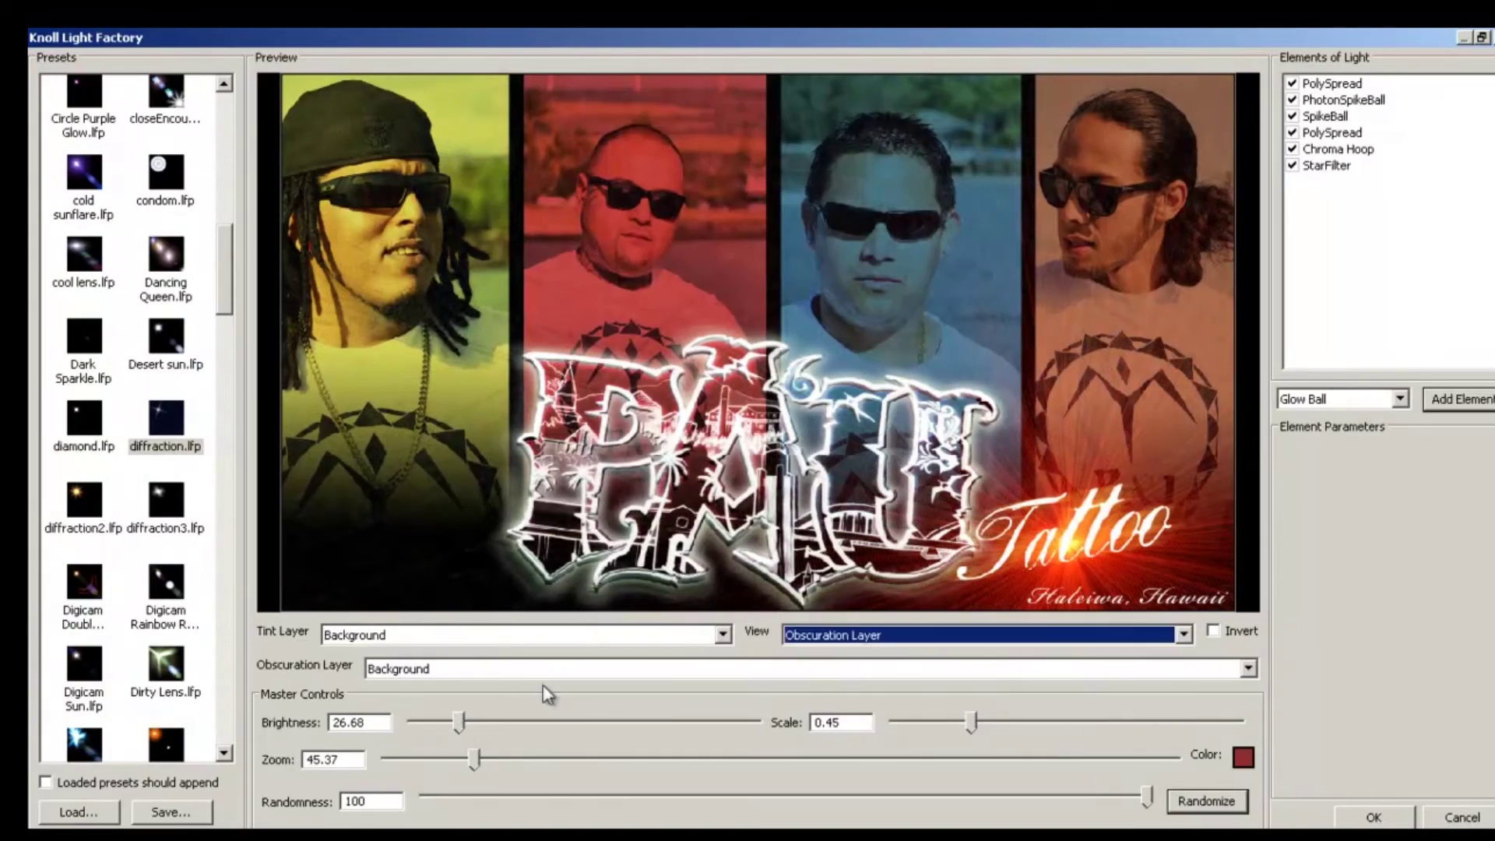
left_click(1248, 669)
left_click(1207, 802)
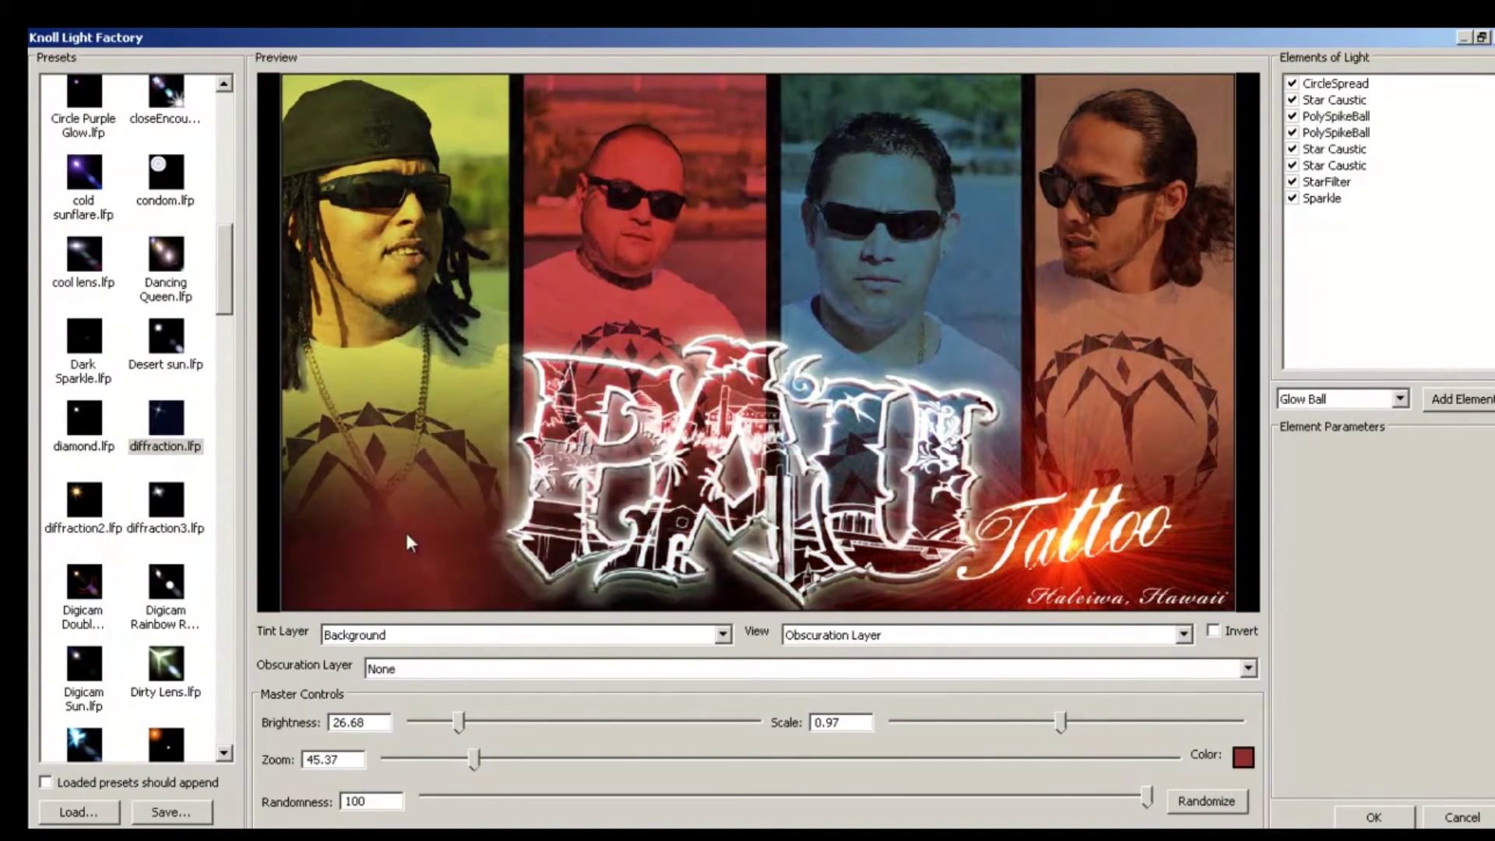
left_click(1244, 757)
left_click(1445, 233)
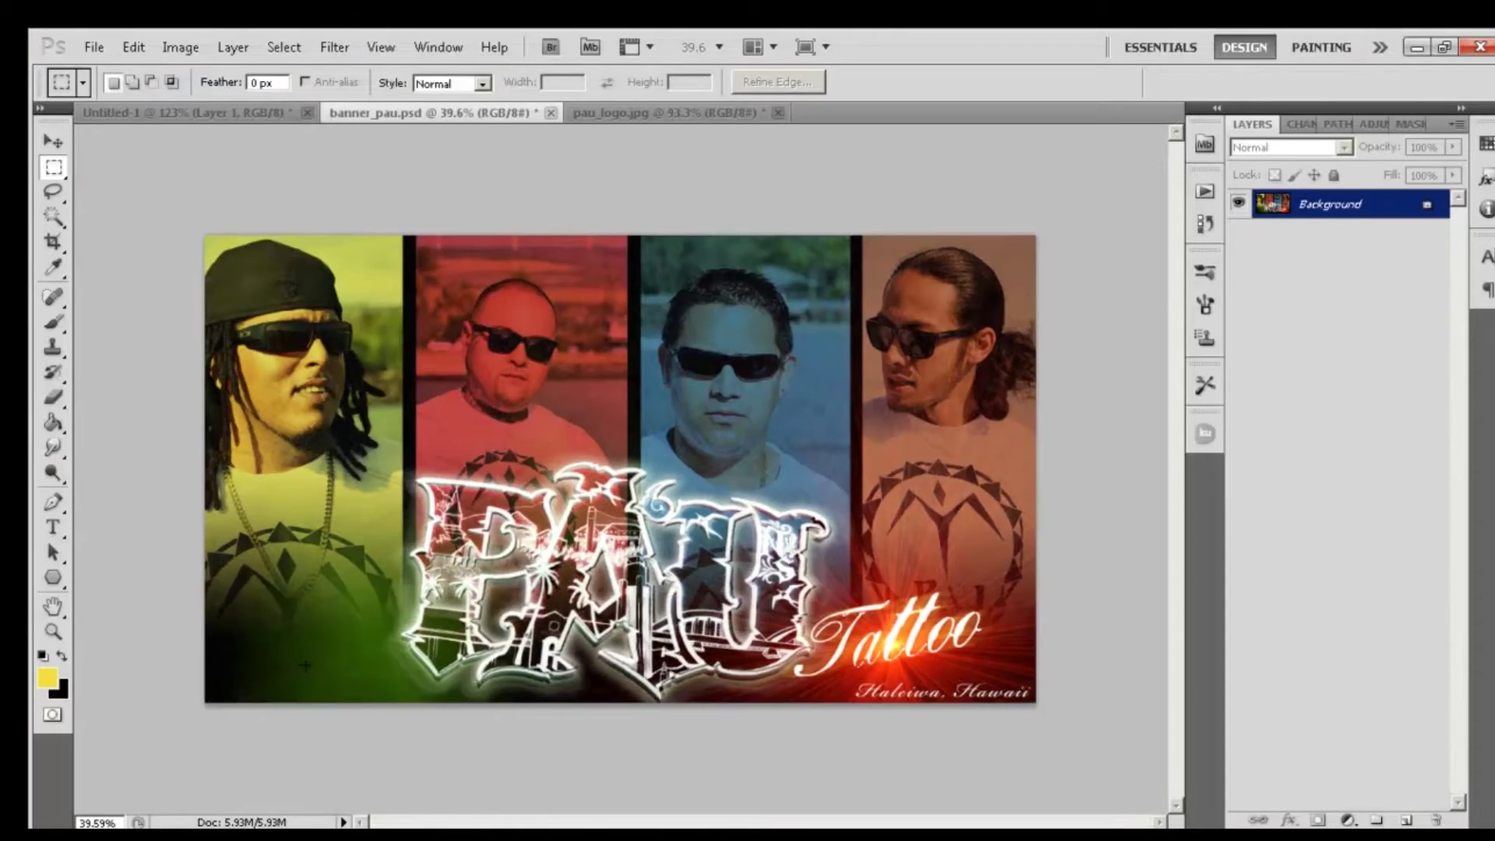
- Examine the lit banner enlarged in full-screen view against a black background
key("z")
left_click(727, 80)
key("g")
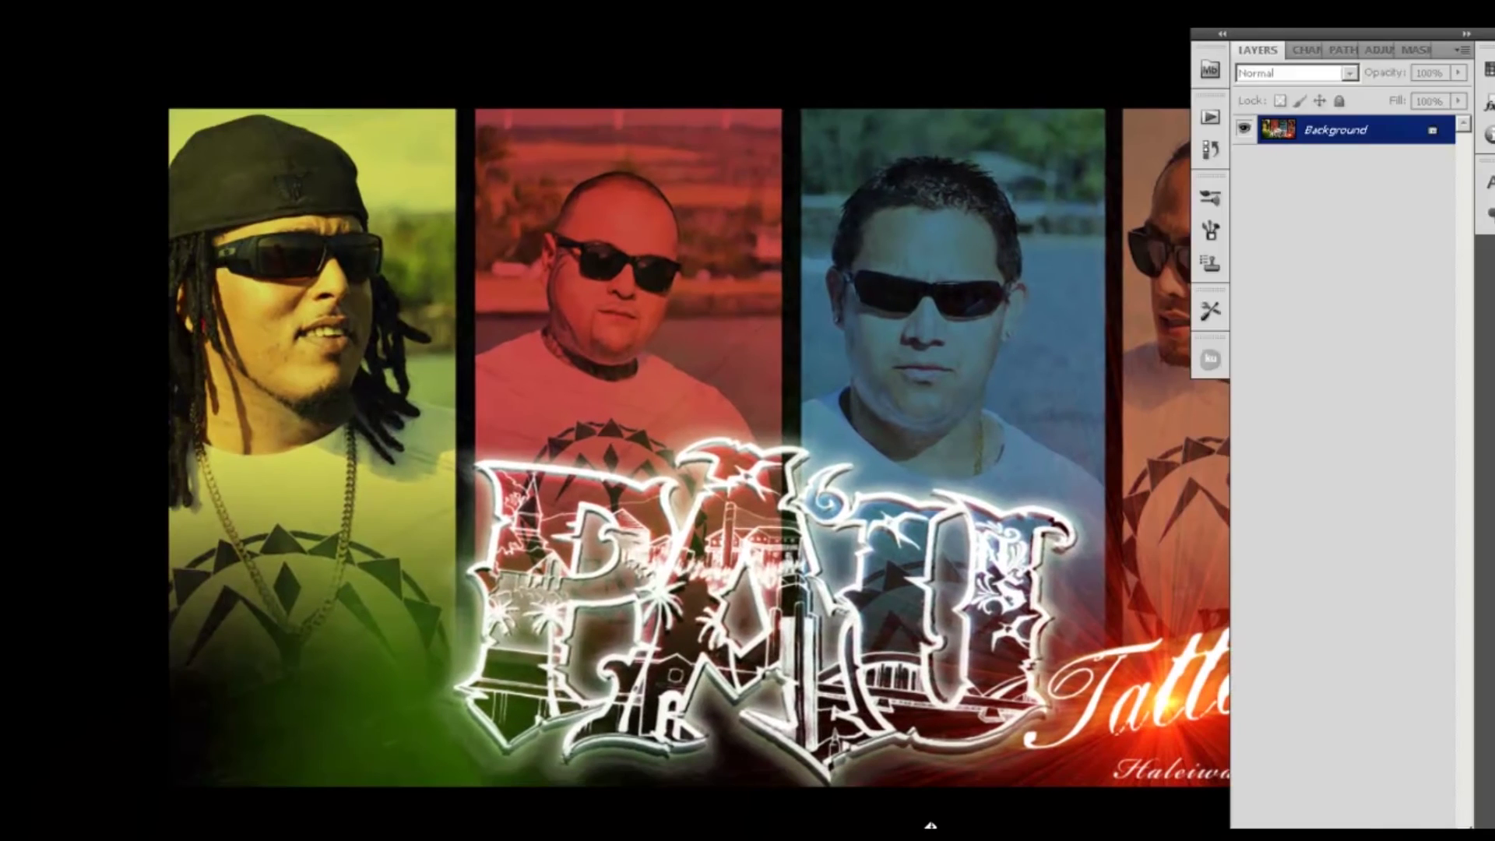